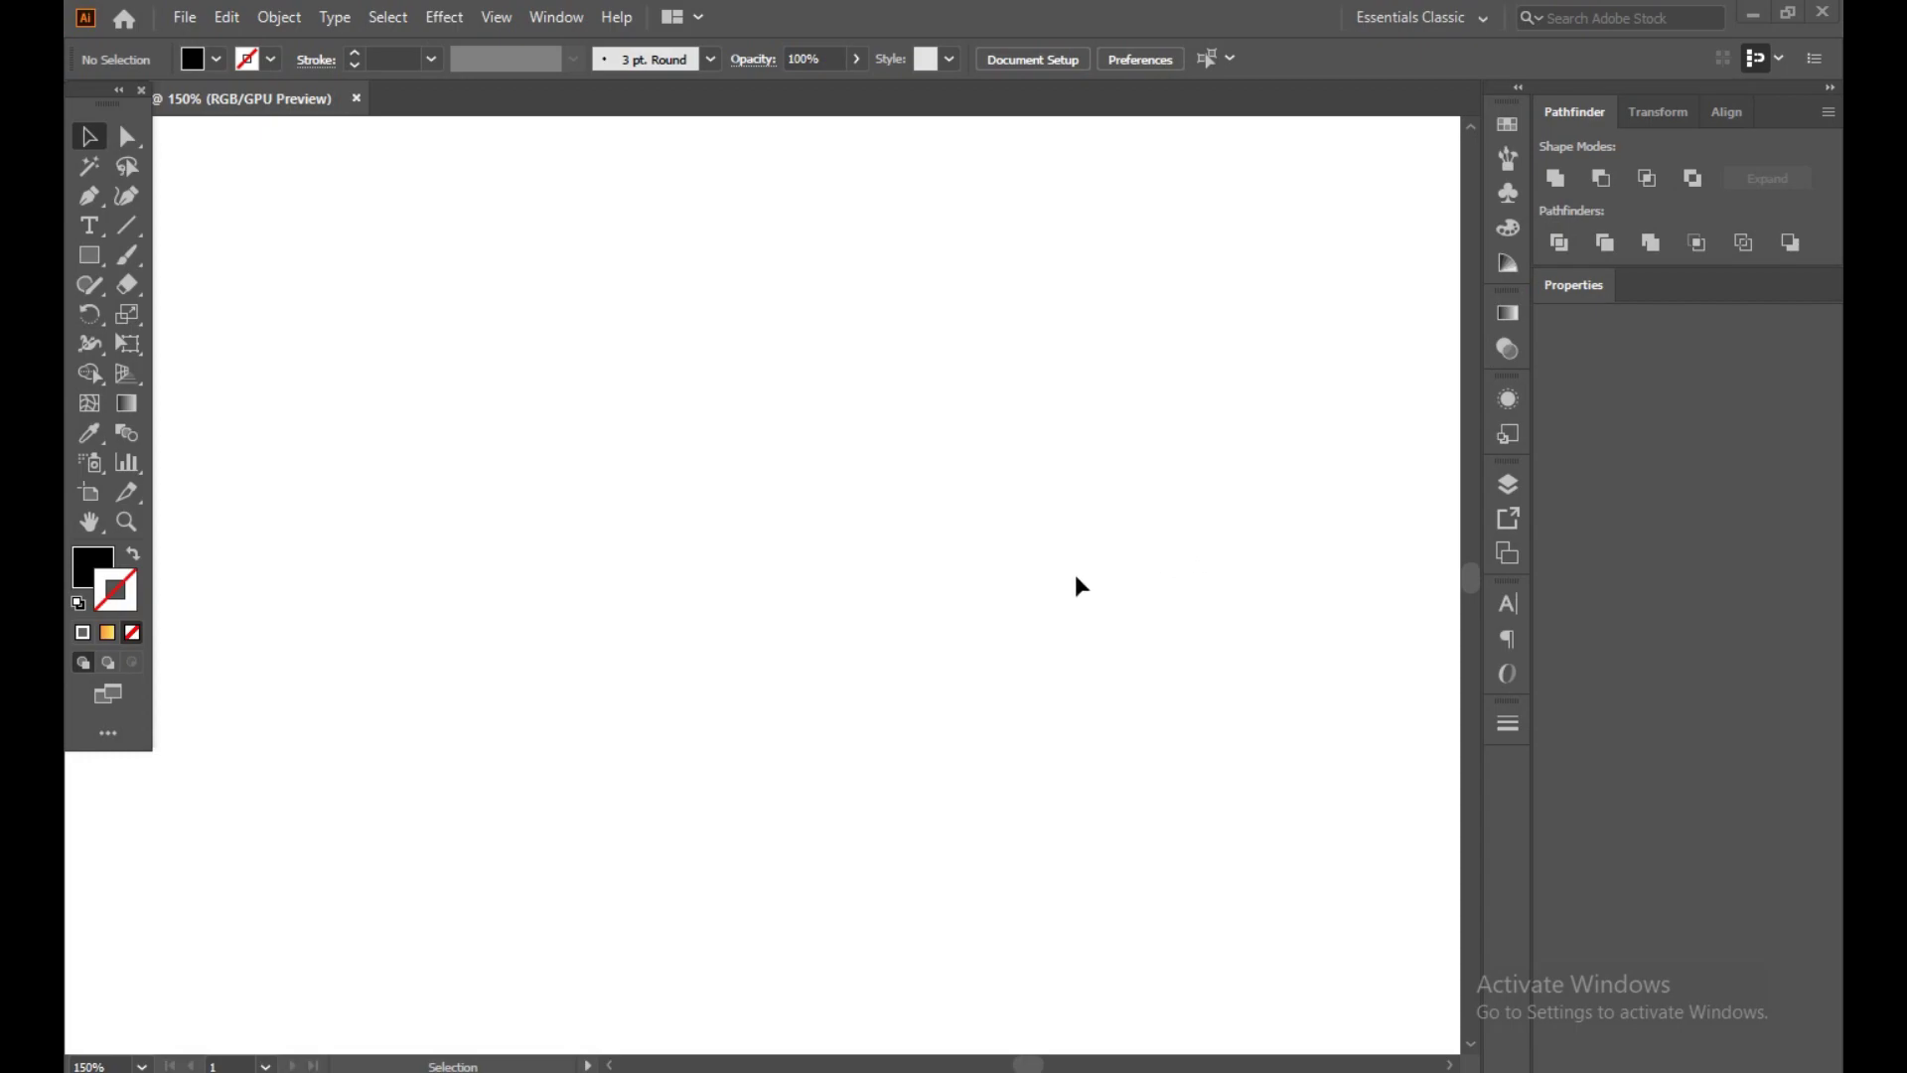
- Draw a tall black rectangle, then a narrower black bar (about 37 × 230 px) to its right
click(84, 260)
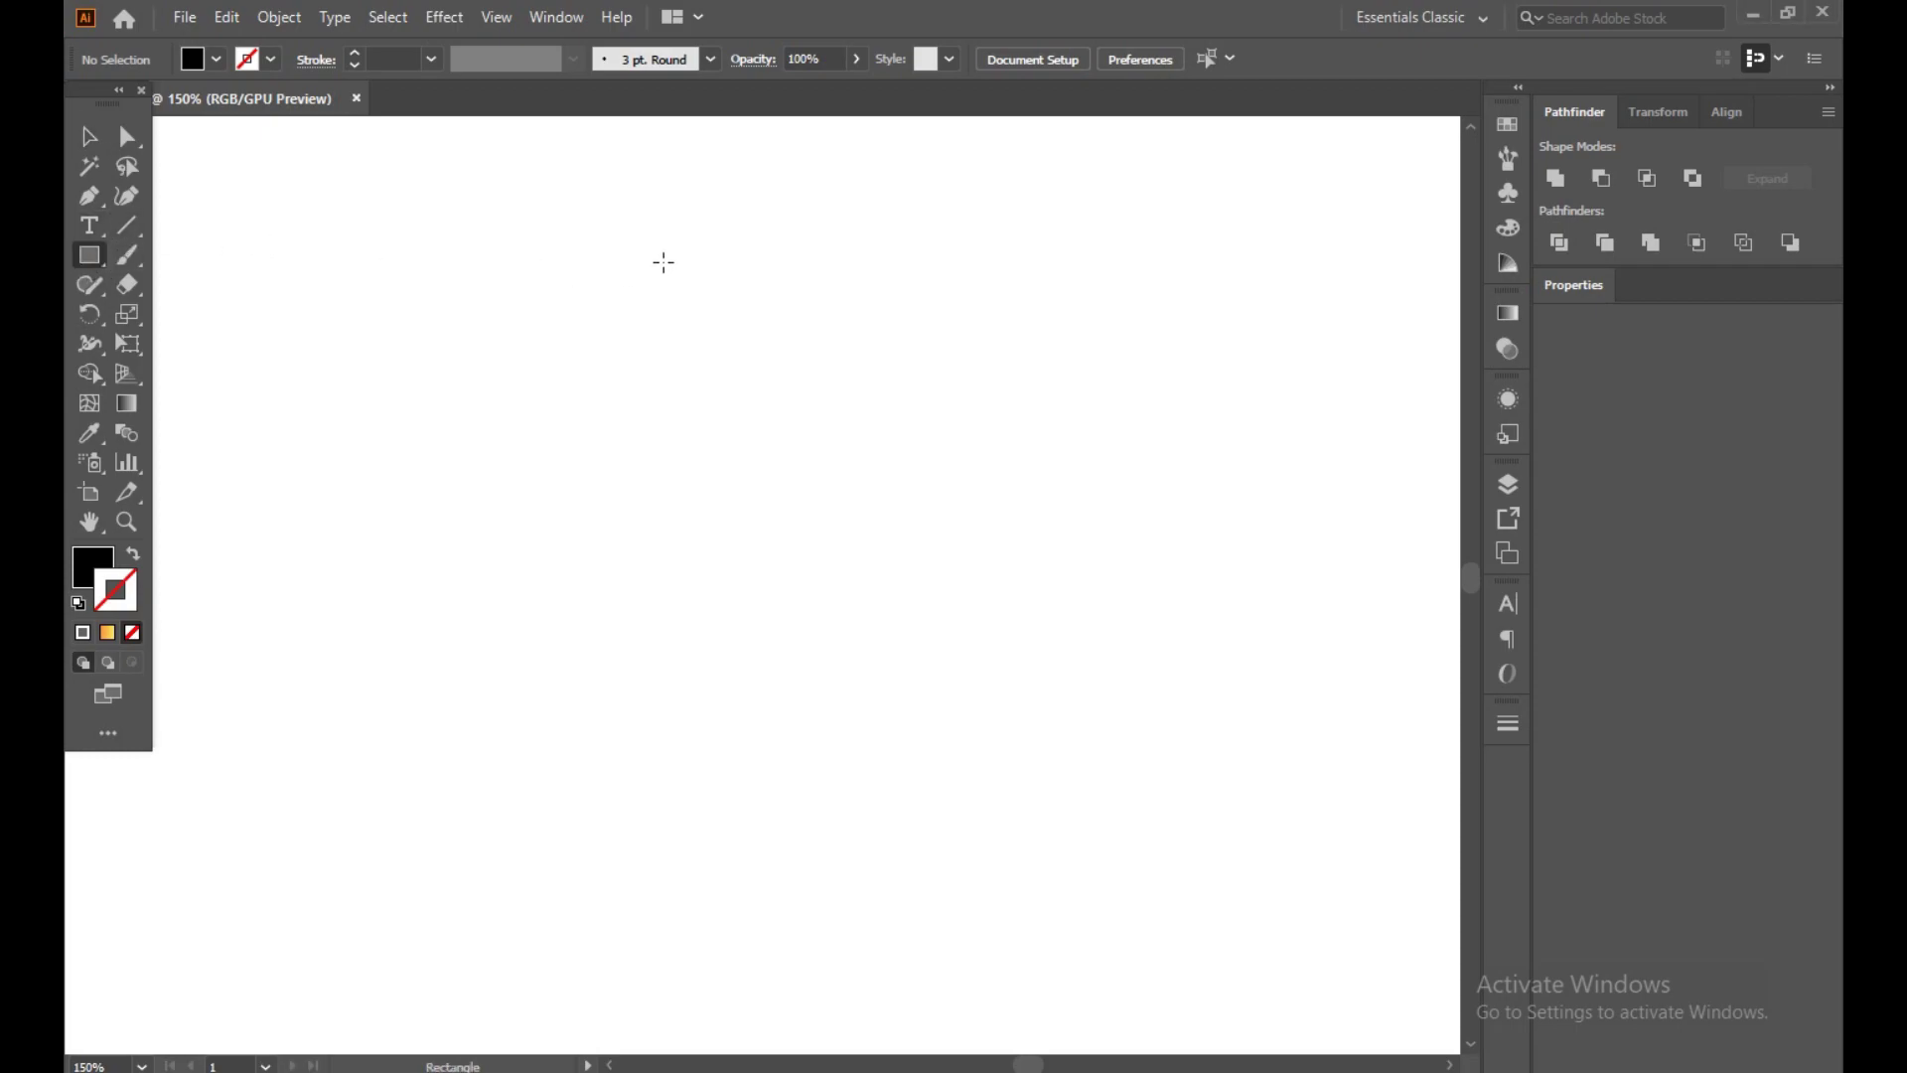
drag(618, 242, 835, 785)
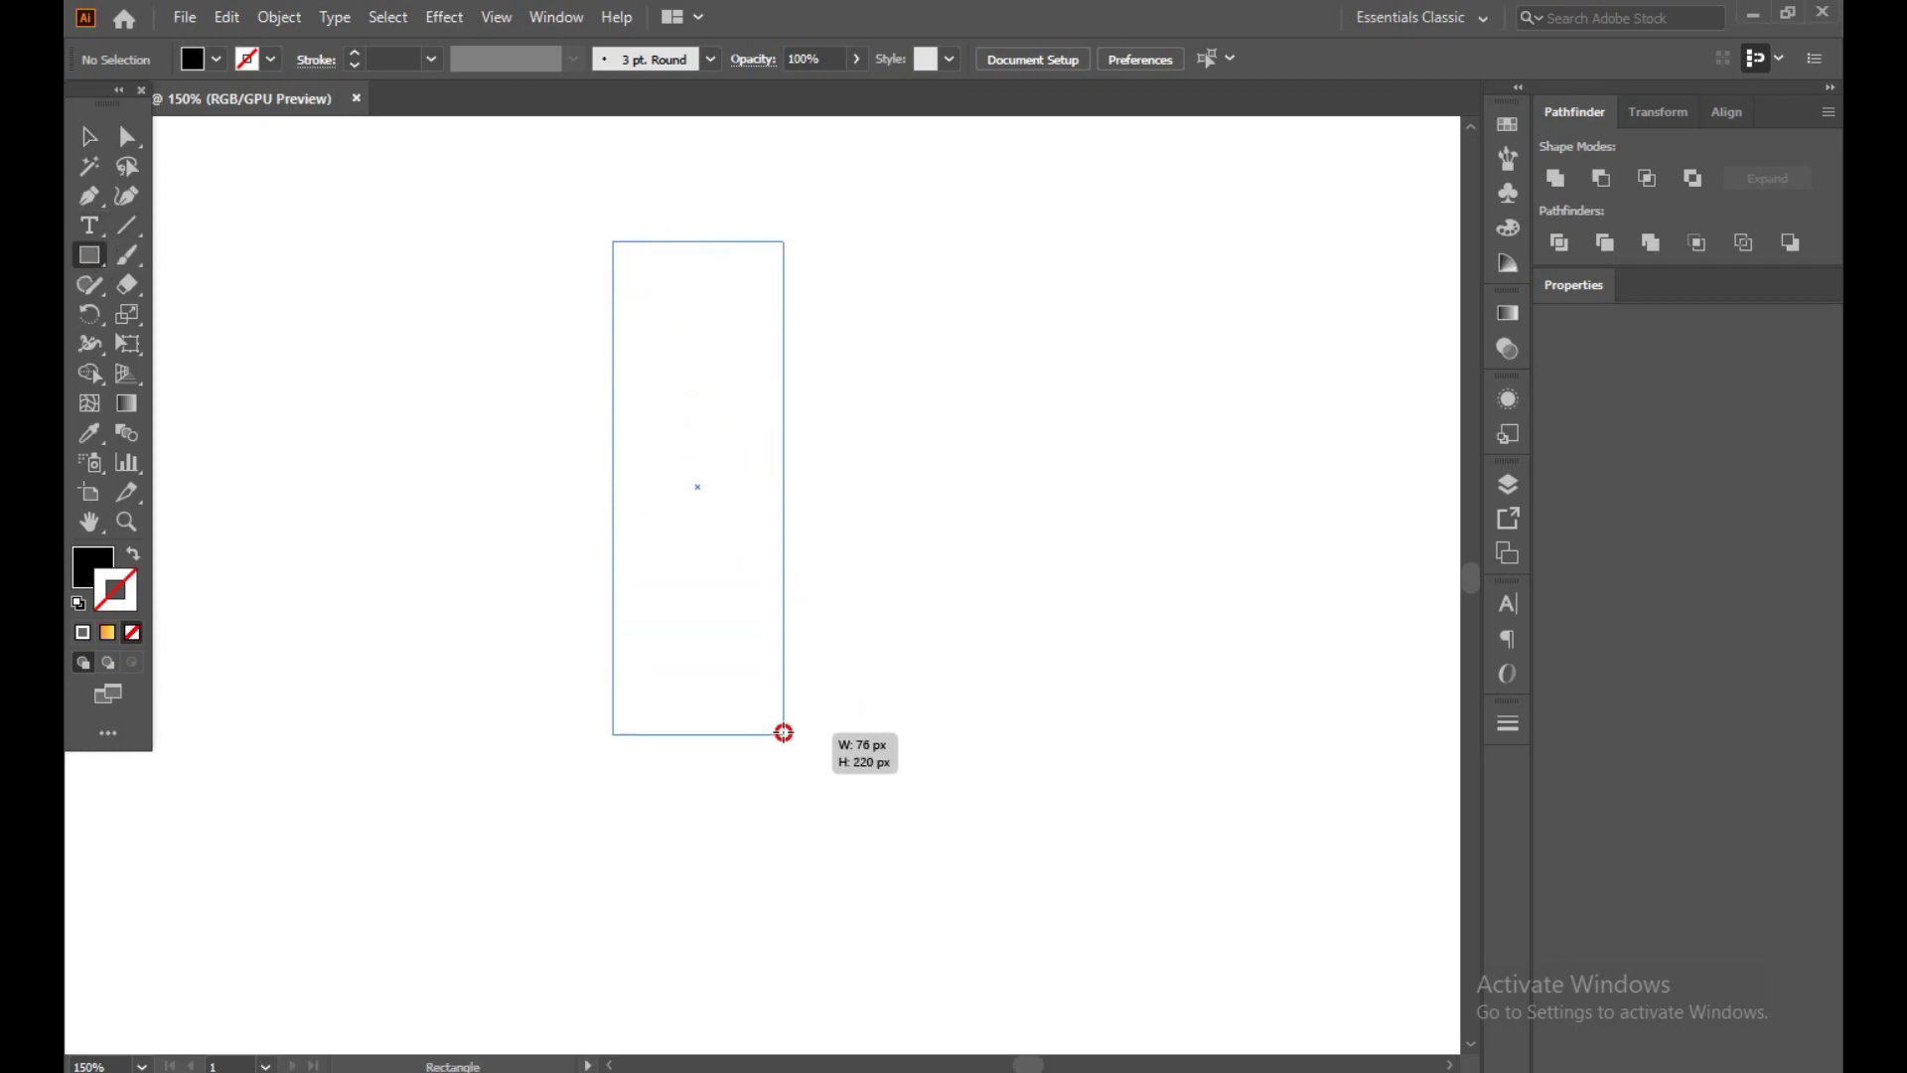
drag(835, 785, 858, 792)
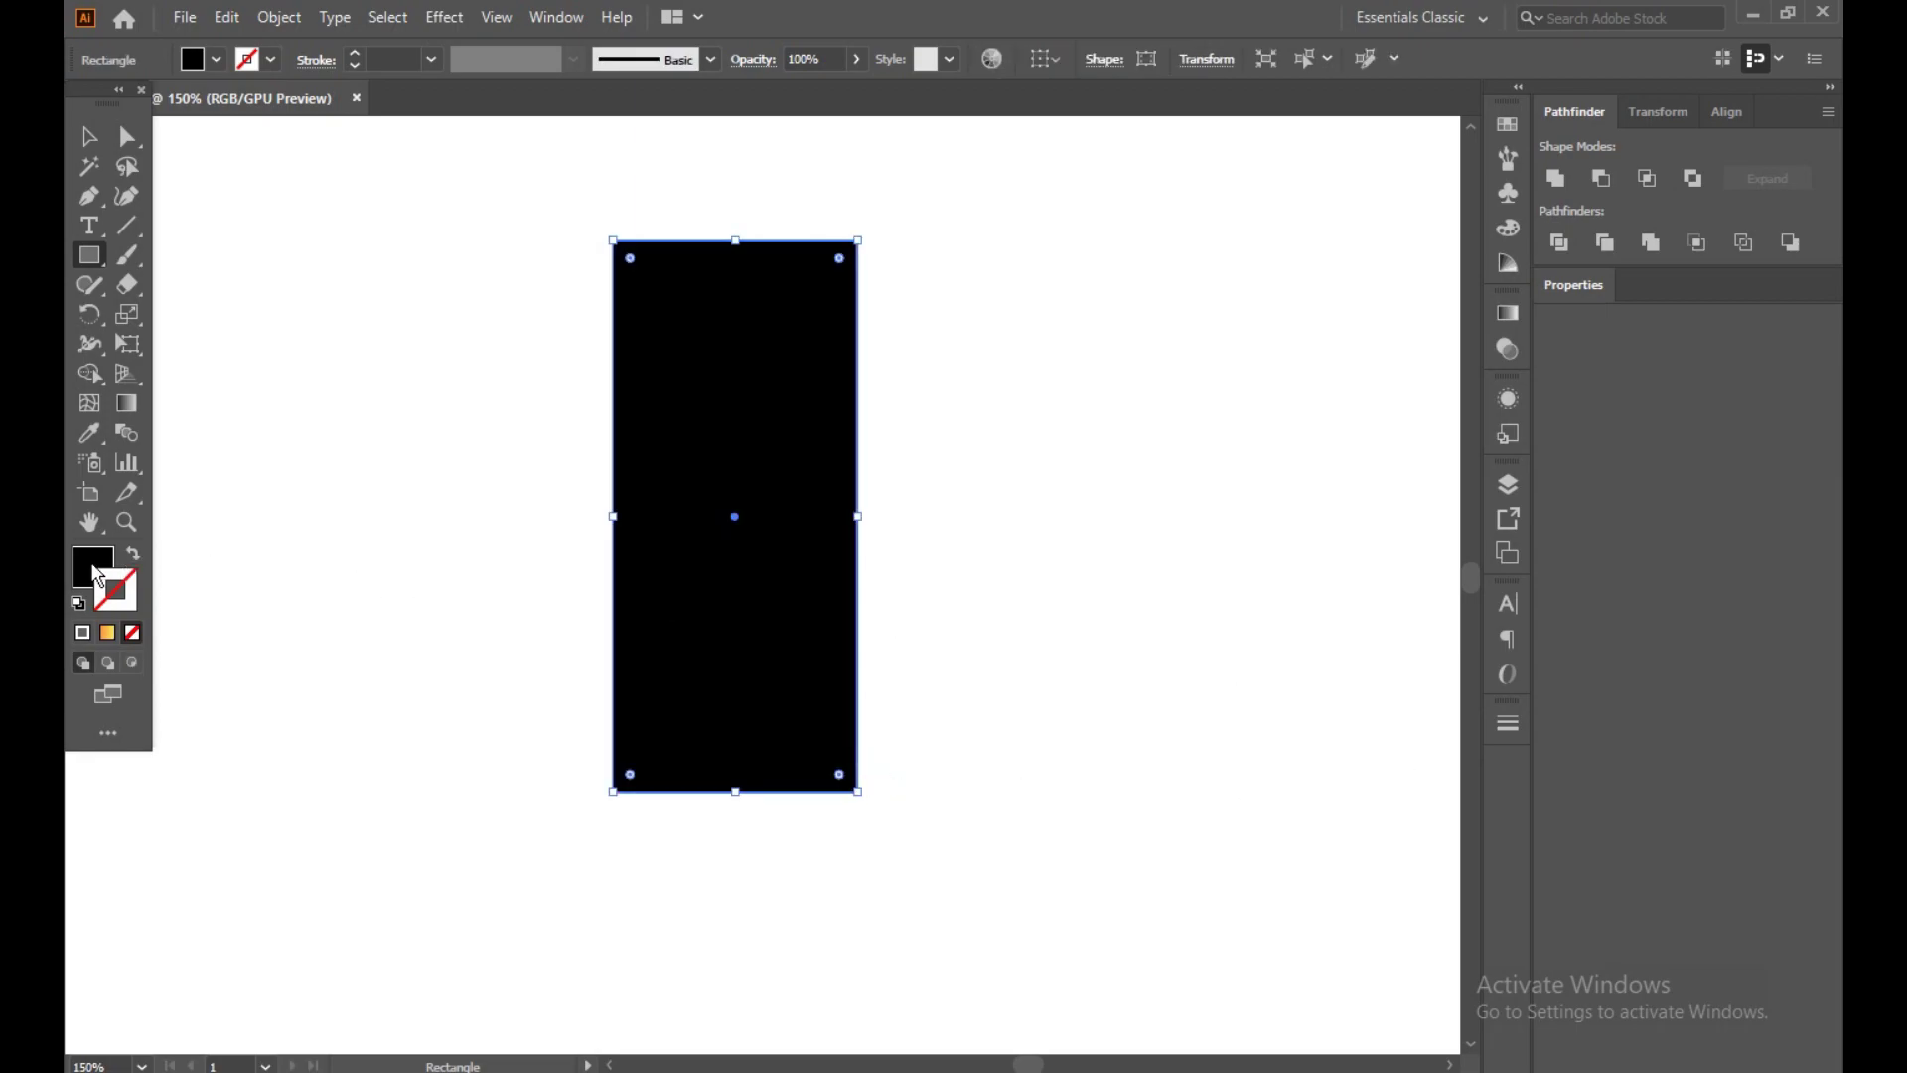
click(94, 573)
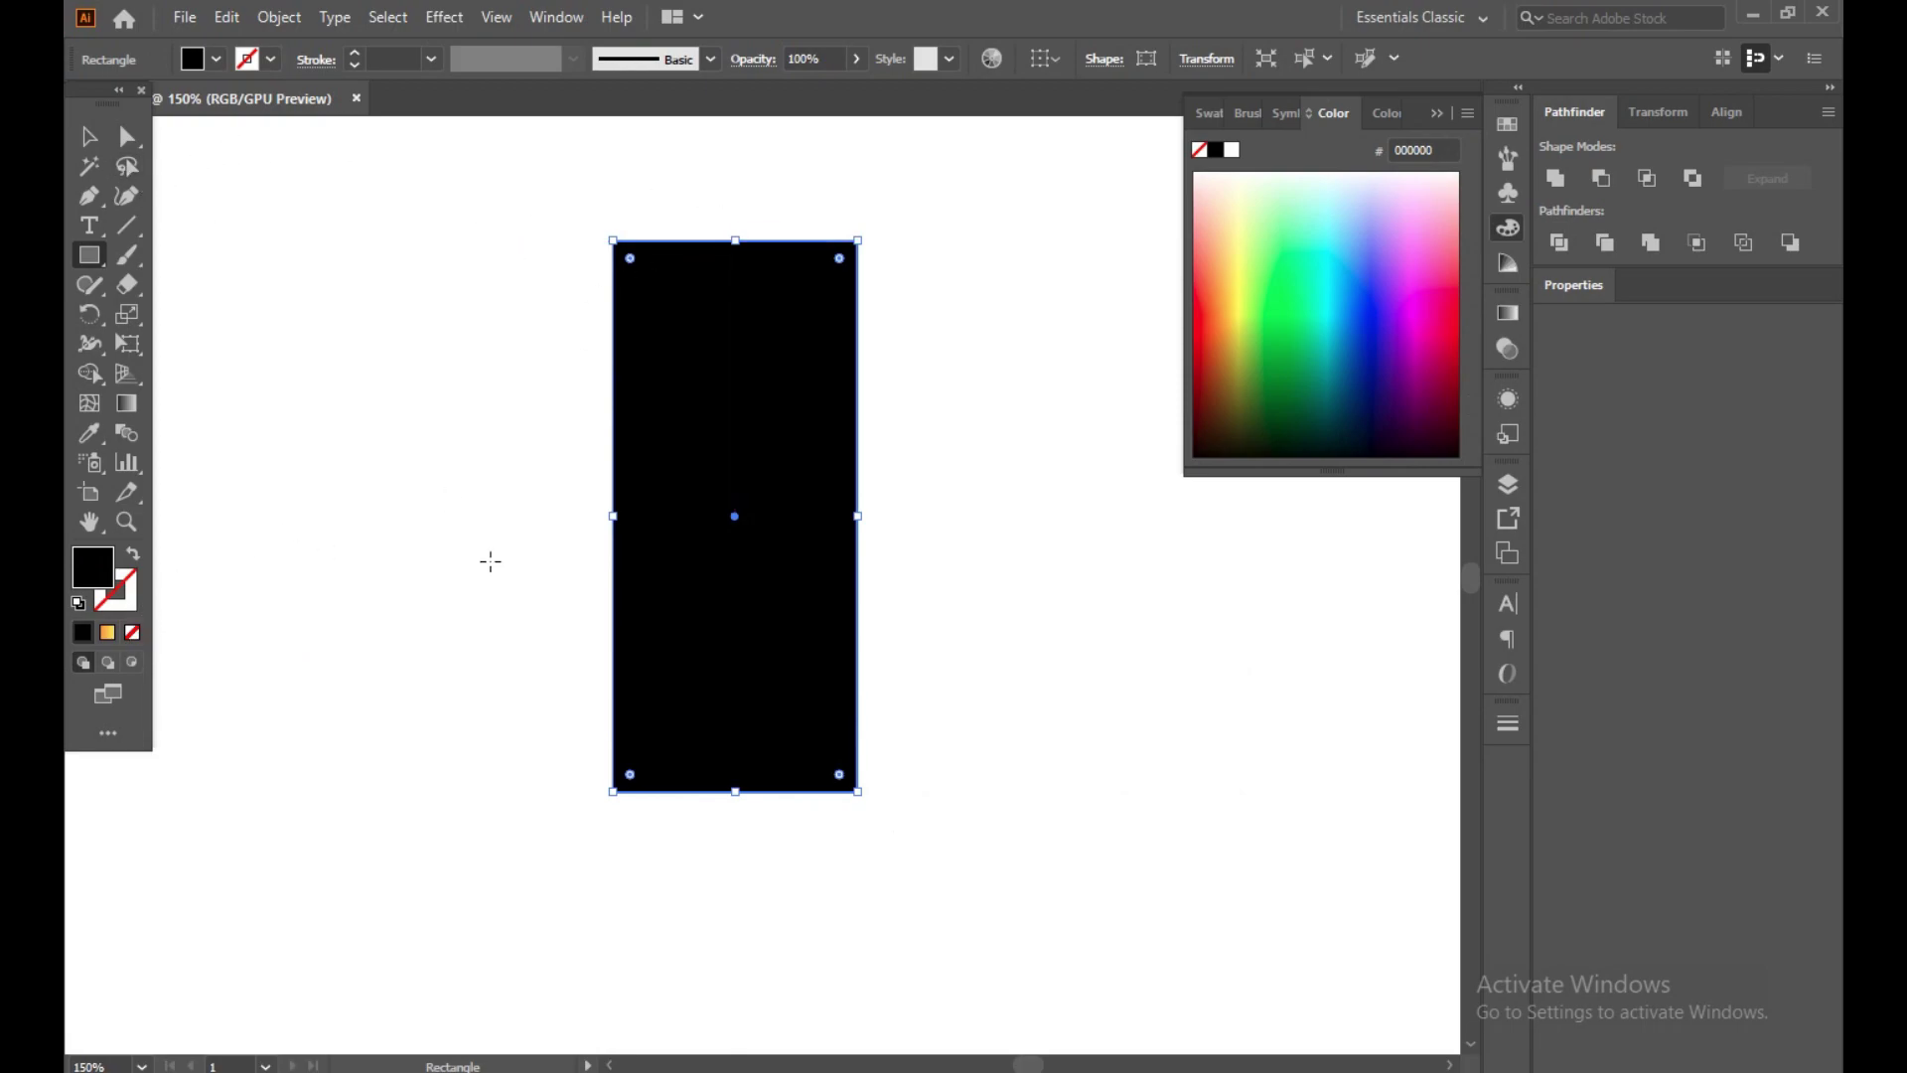
click(1435, 114)
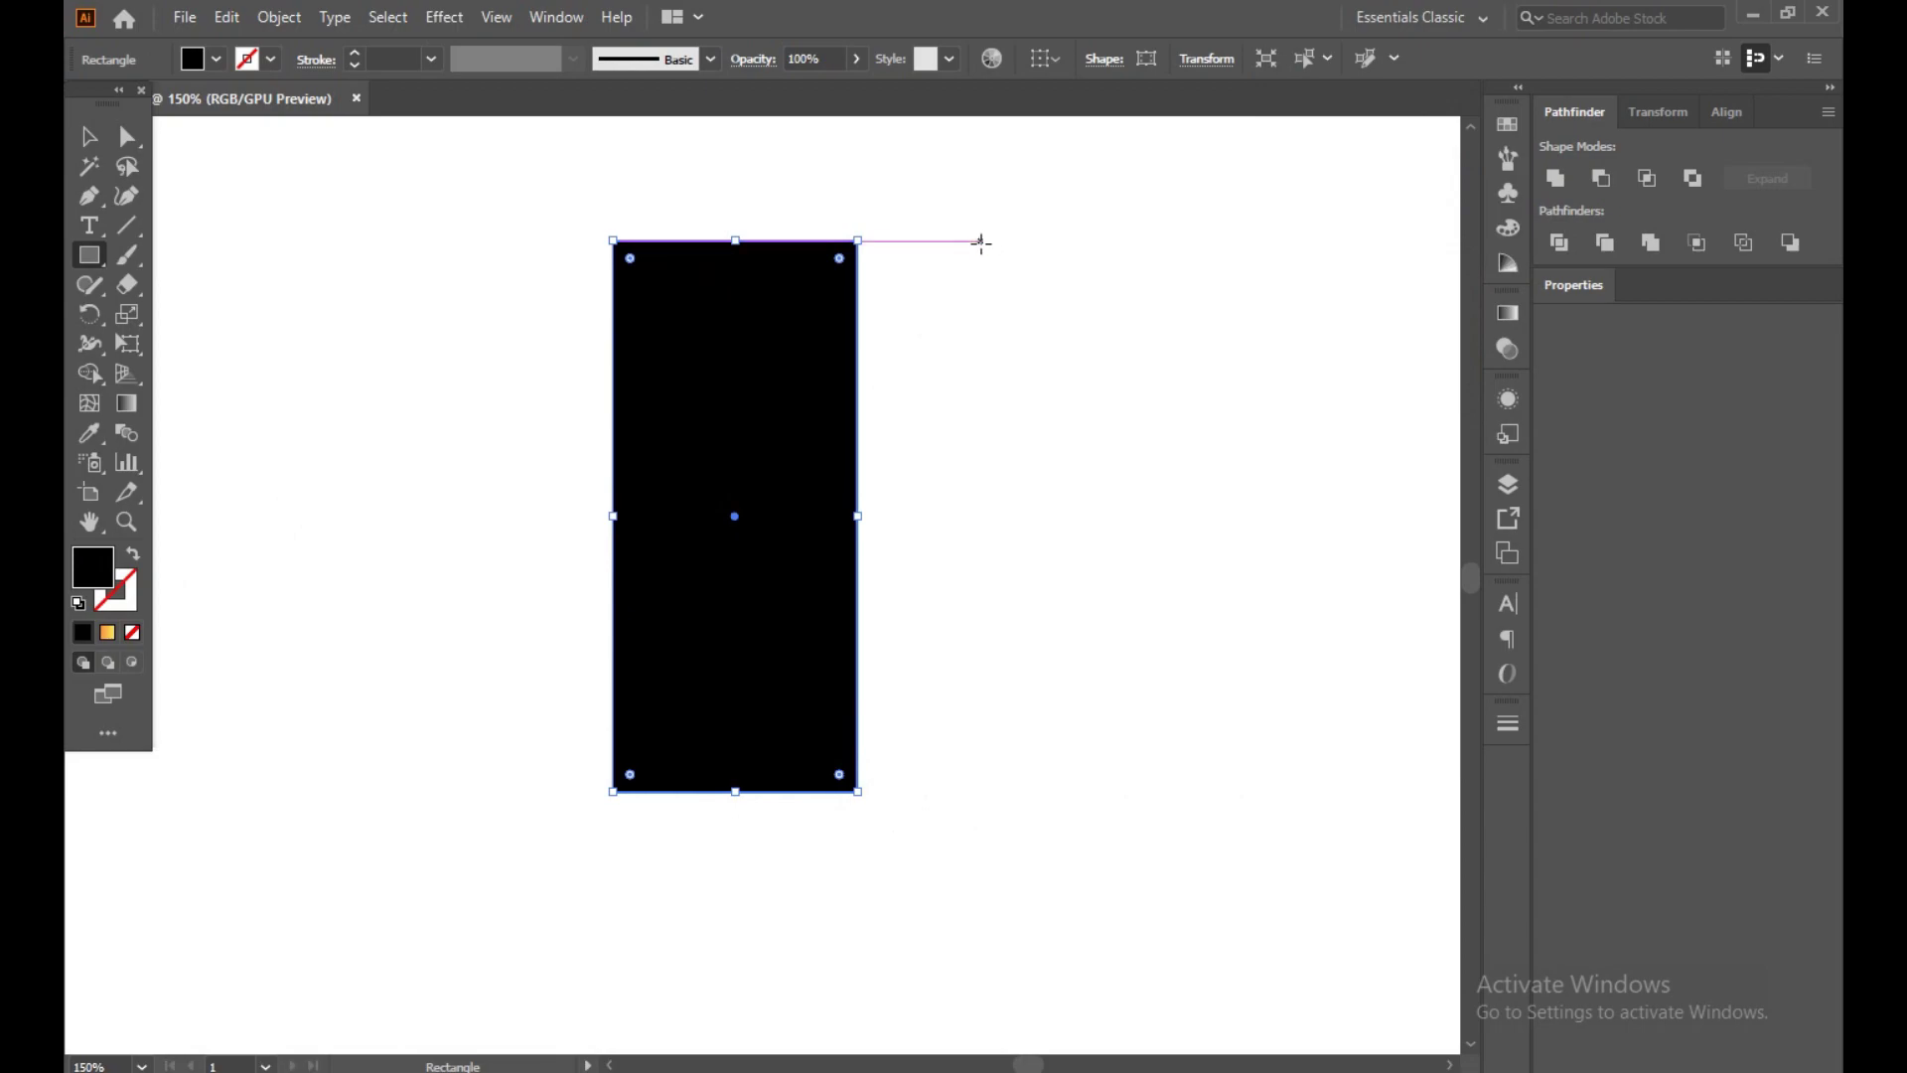
mouse_move(980, 241)
mouse_down()
mouse_move(1155, 599)
mouse_move(1174, 805)
mouse_move(1103, 749)
mouse_move(1063, 756)
mouse_up()
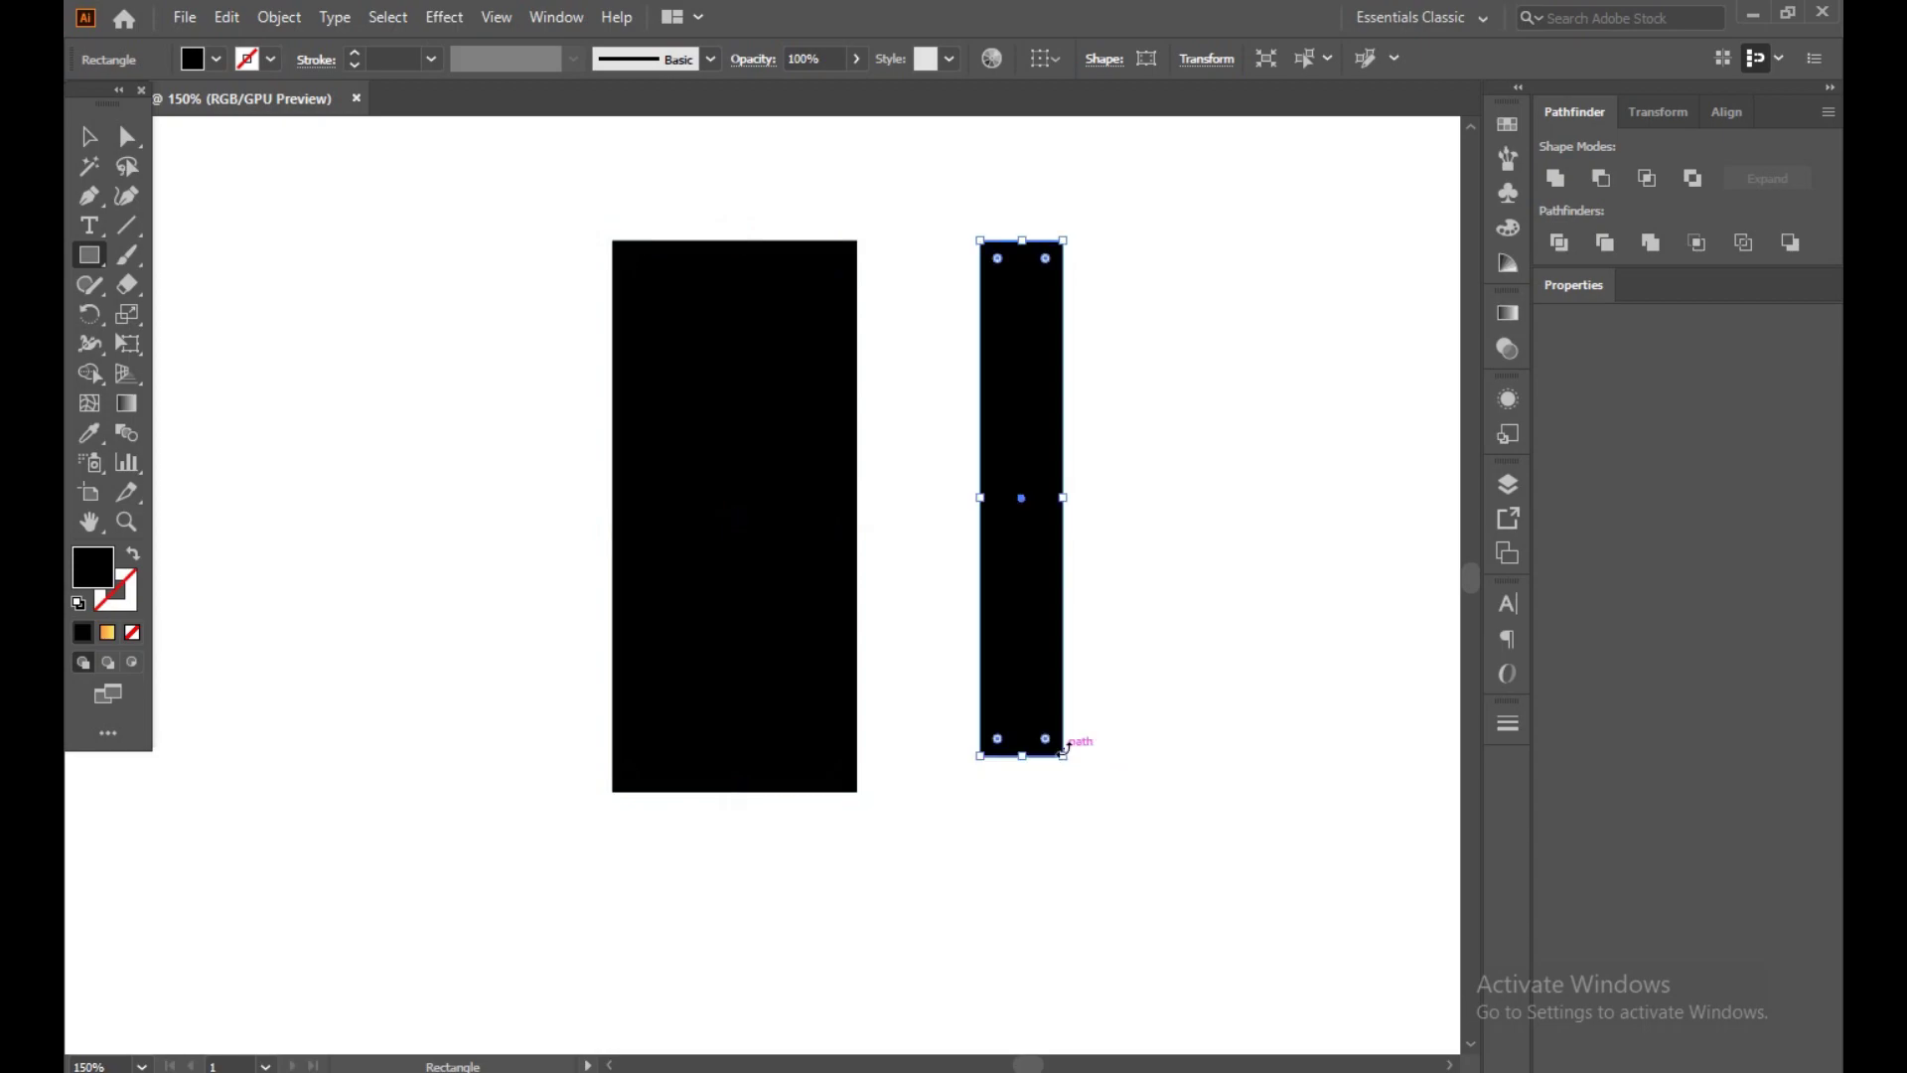
- Round the wide rectangle's bottom into a semicircle and round the narrow bar's bottom corners
click(85, 138)
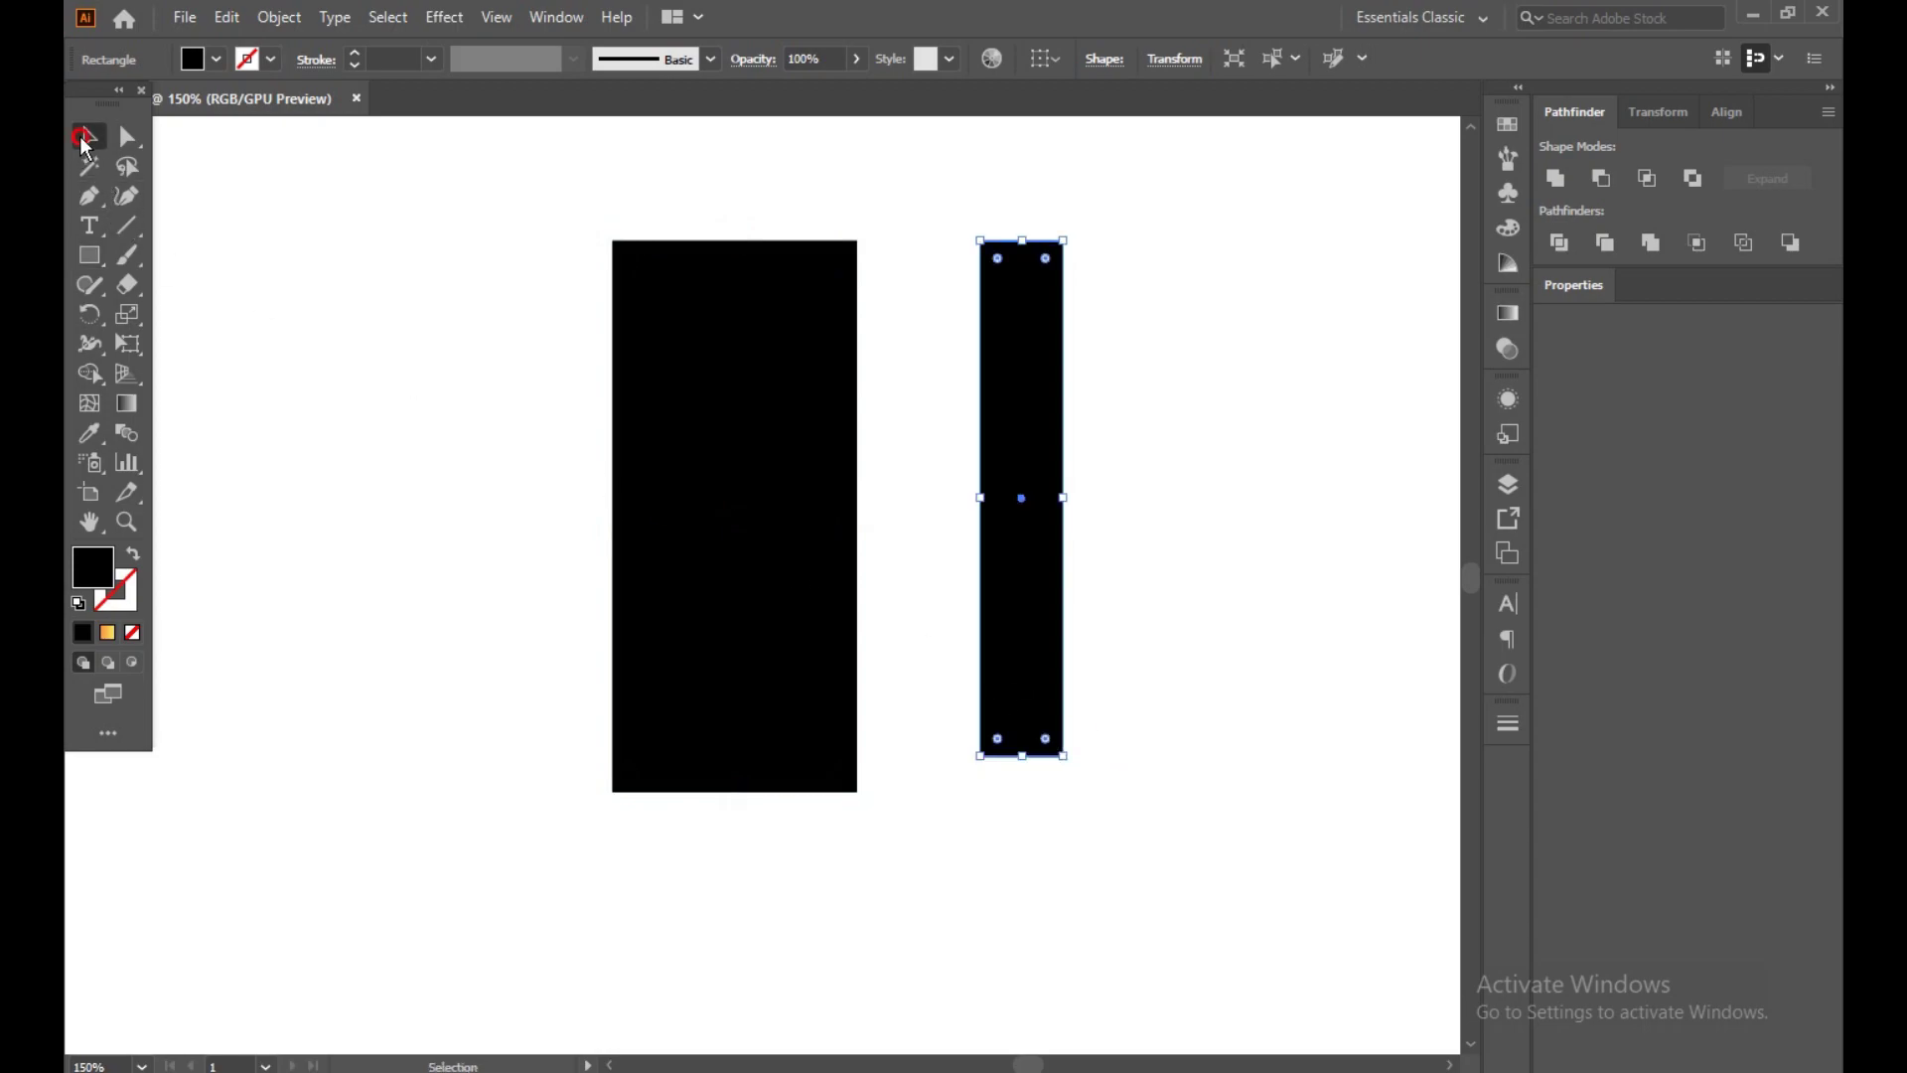
click(128, 136)
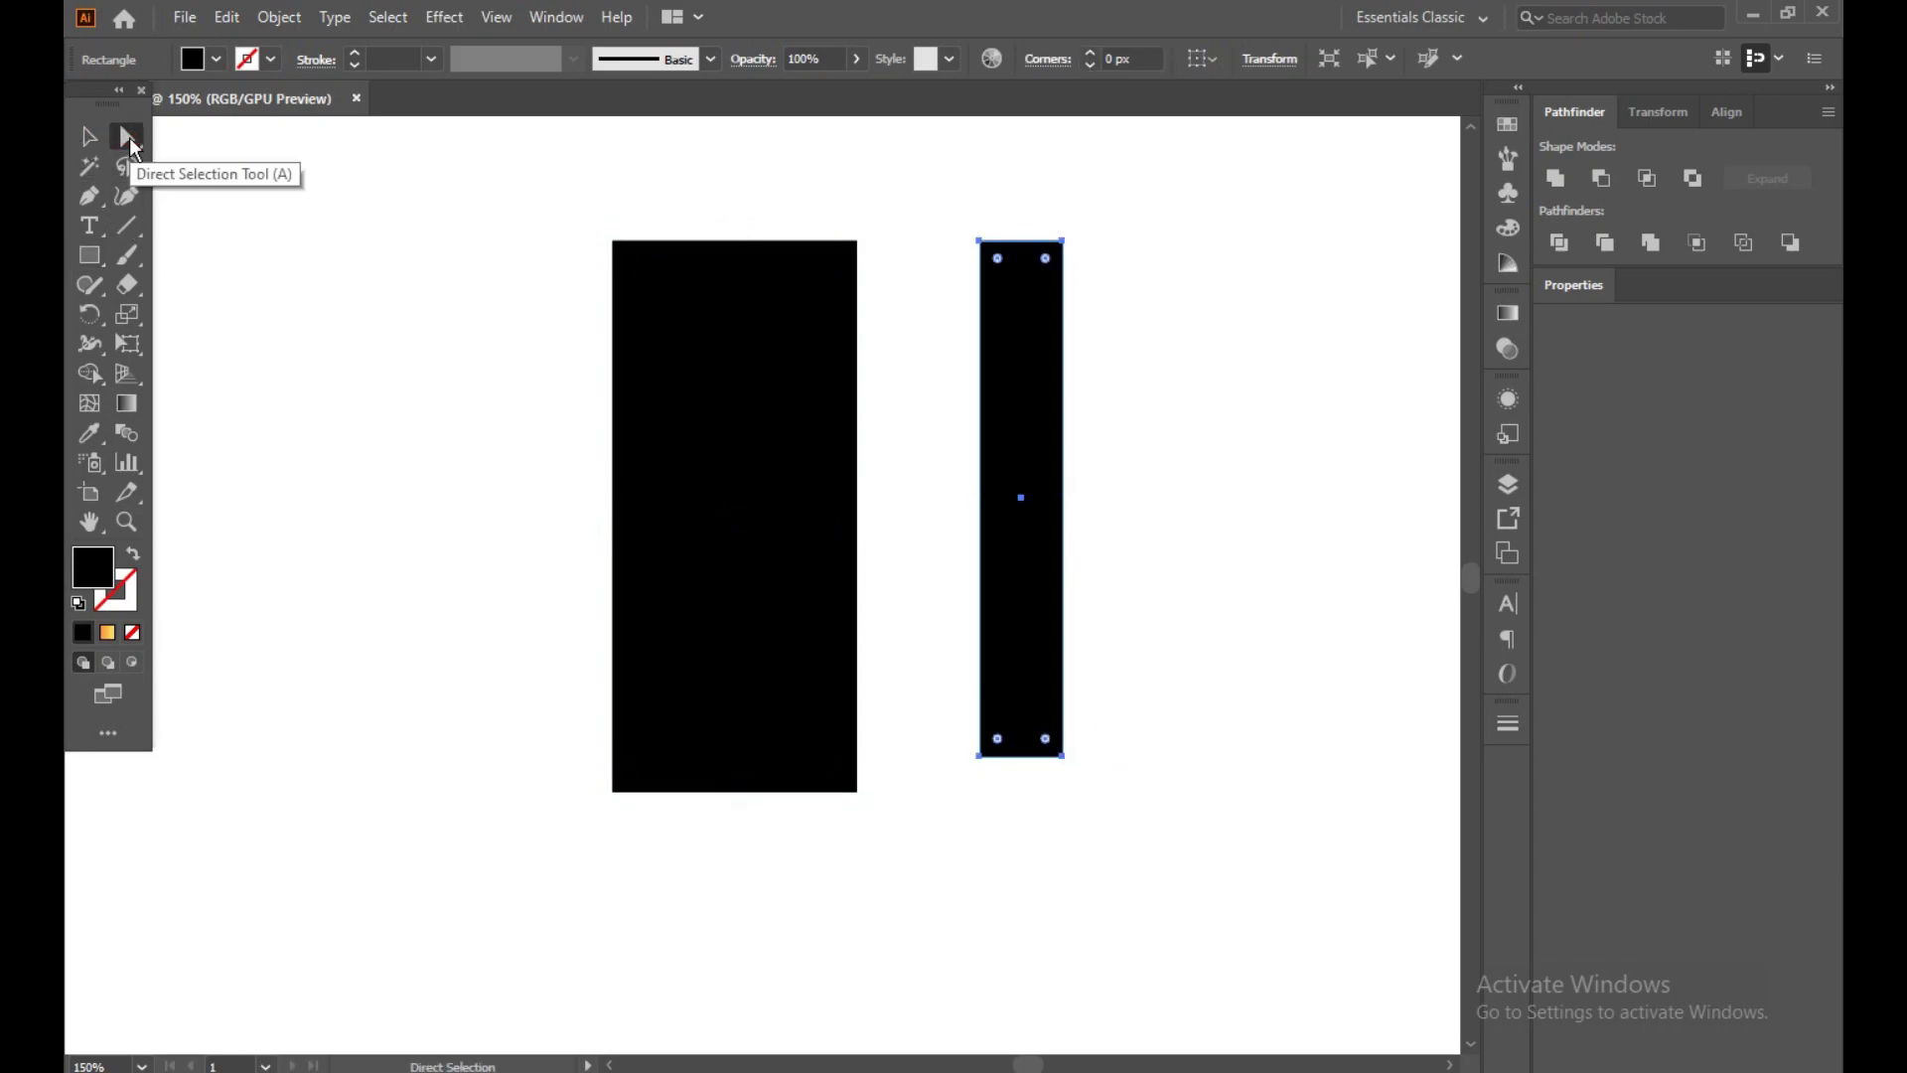
mouse_move(553, 736)
mouse_down()
mouse_move(912, 830)
mouse_move(855, 468)
mouse_up()
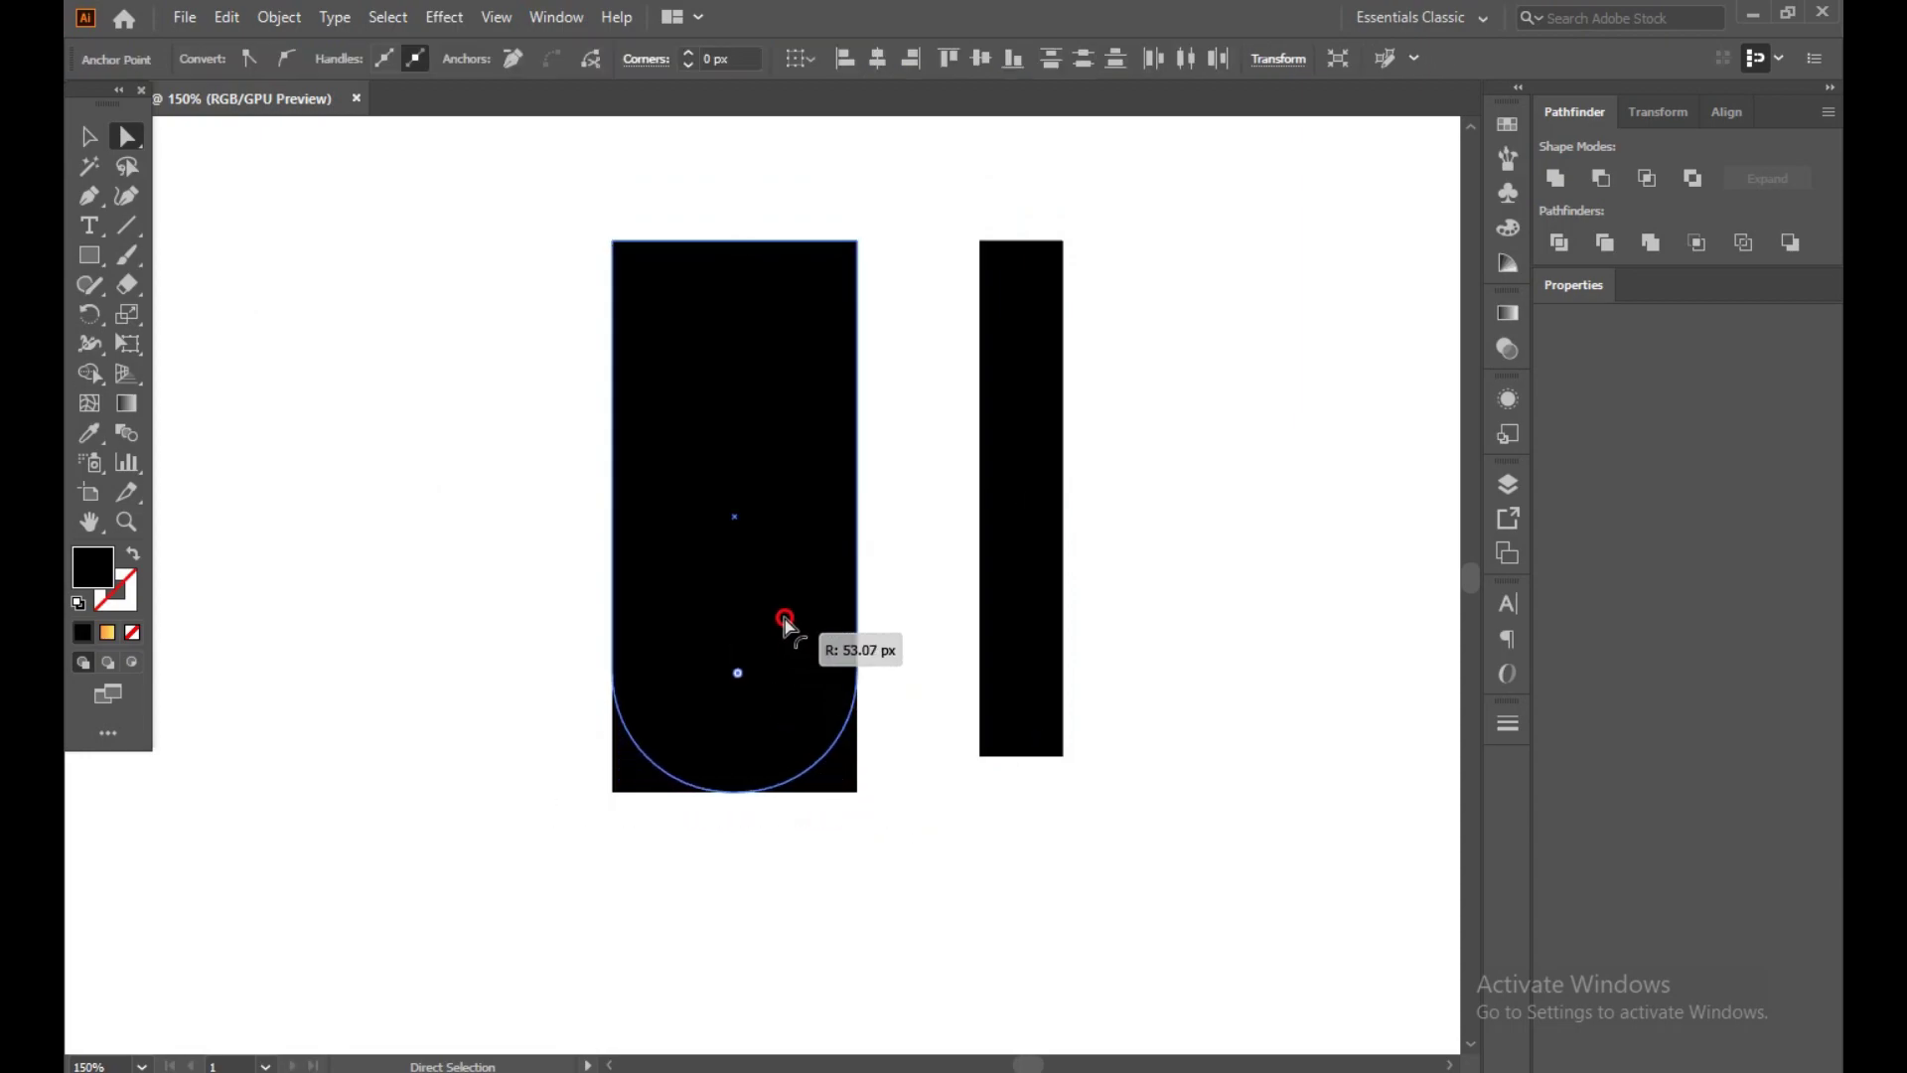
drag(940, 707, 1177, 801)
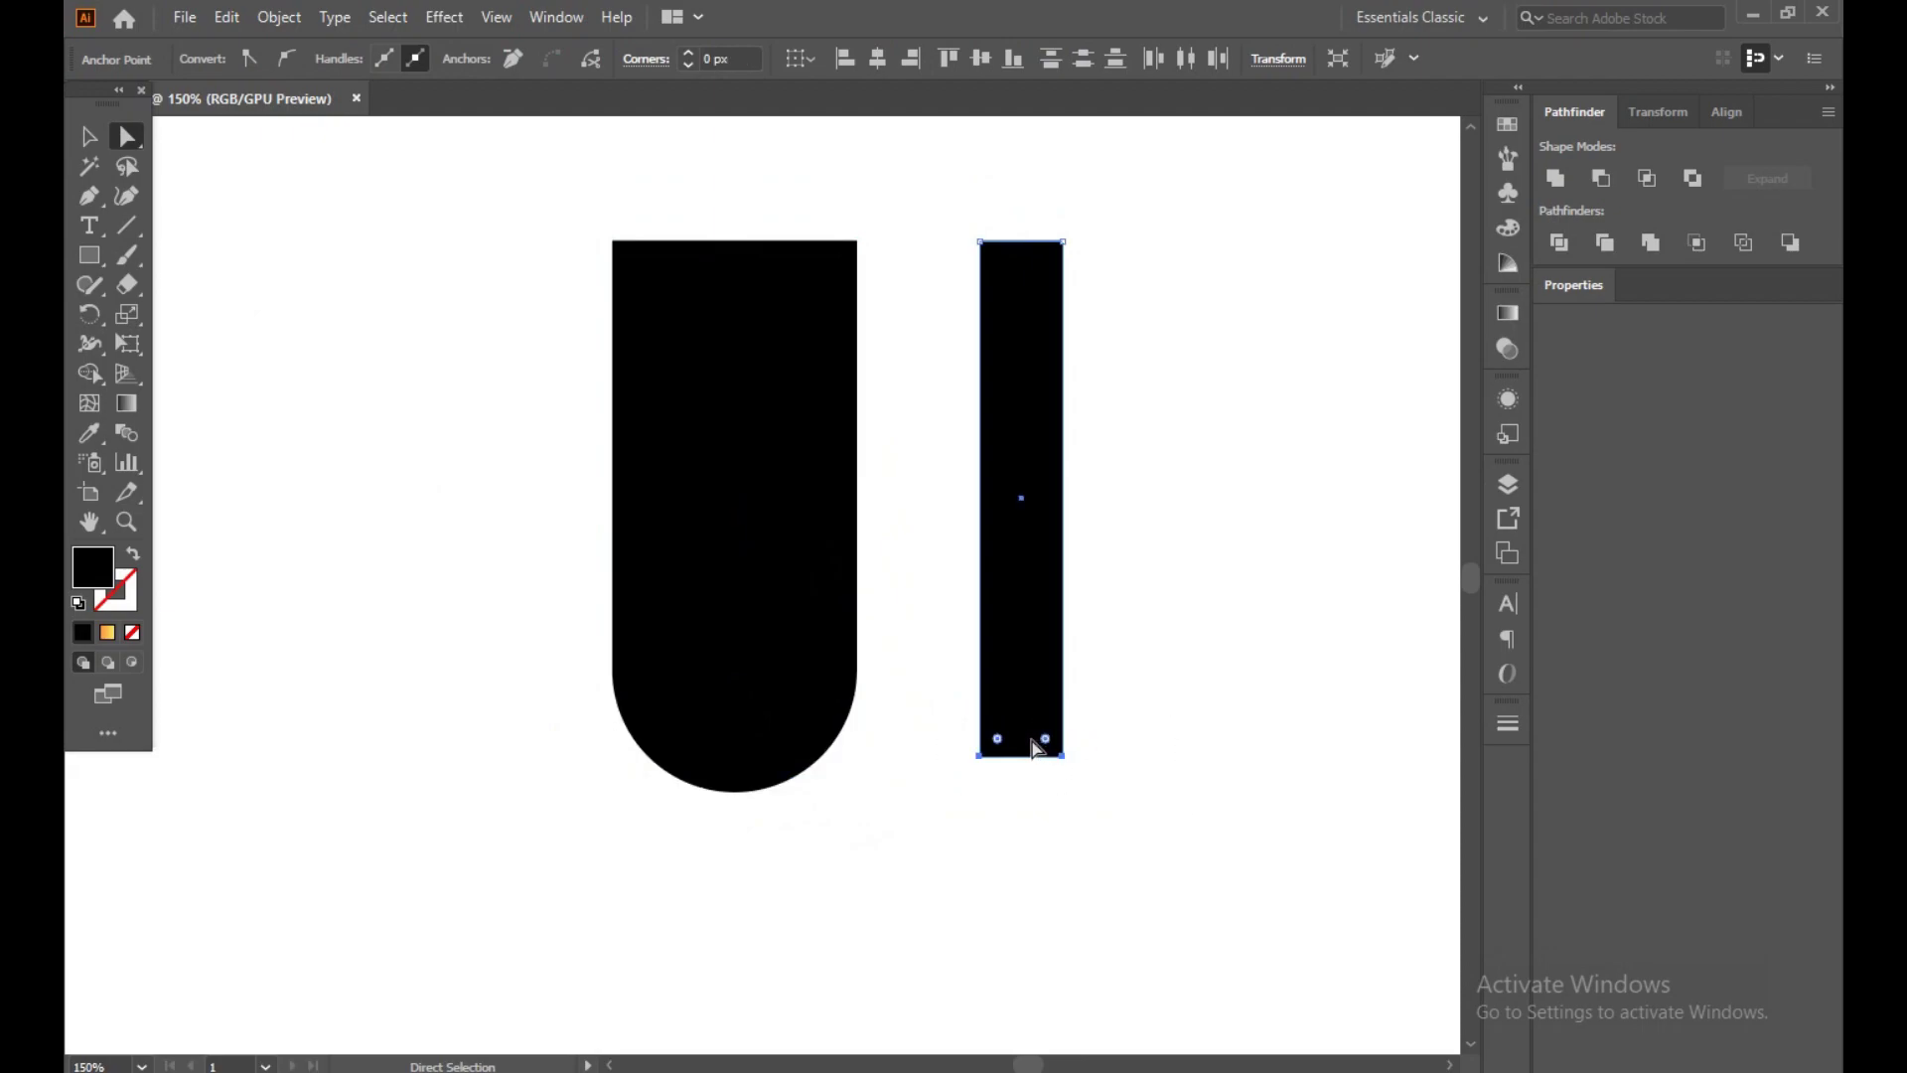
mouse_move(1046, 740)
mouse_down()
mouse_move(1022, 438)
mouse_move(760, 447)
mouse_up()
- Shrink the bar into a slim strip inside the wide shape with 12 px rounded bottom corners
click(90, 136)
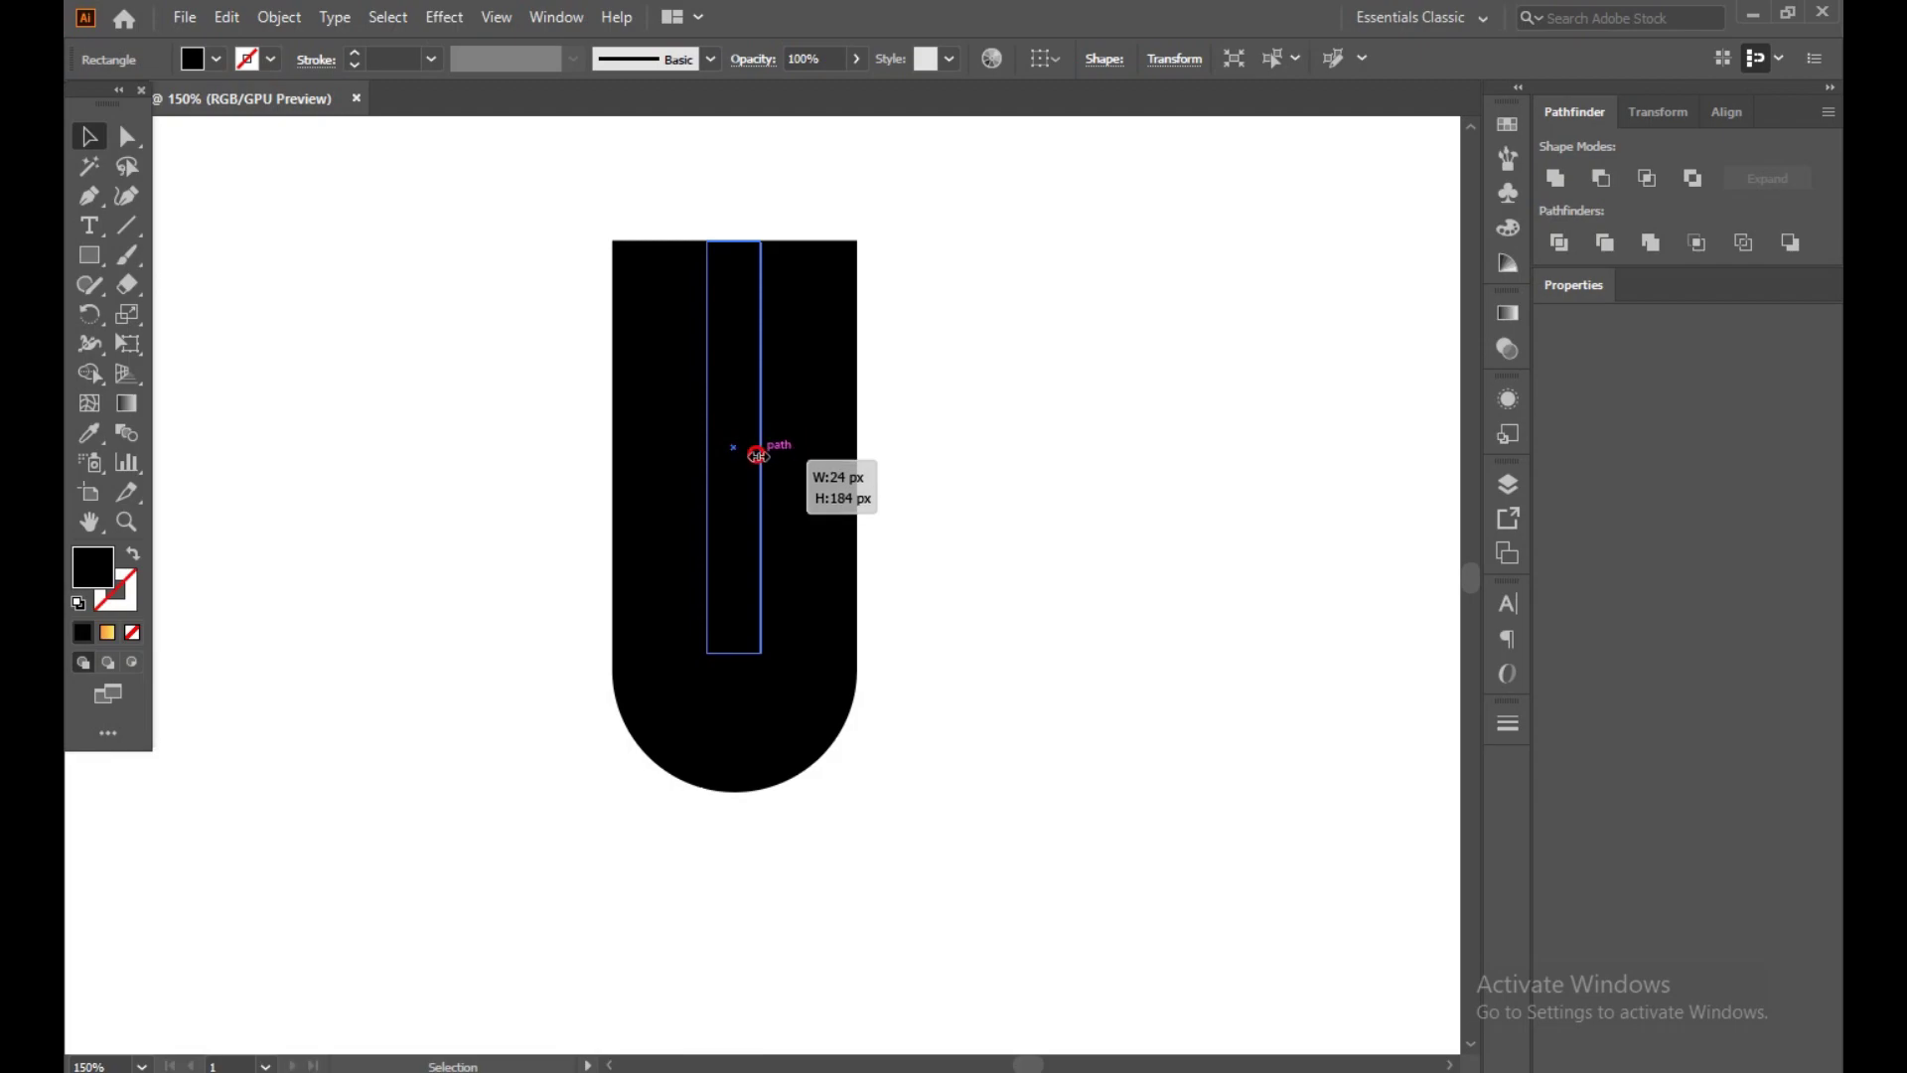
drag(760, 453, 757, 455)
click(1158, 477)
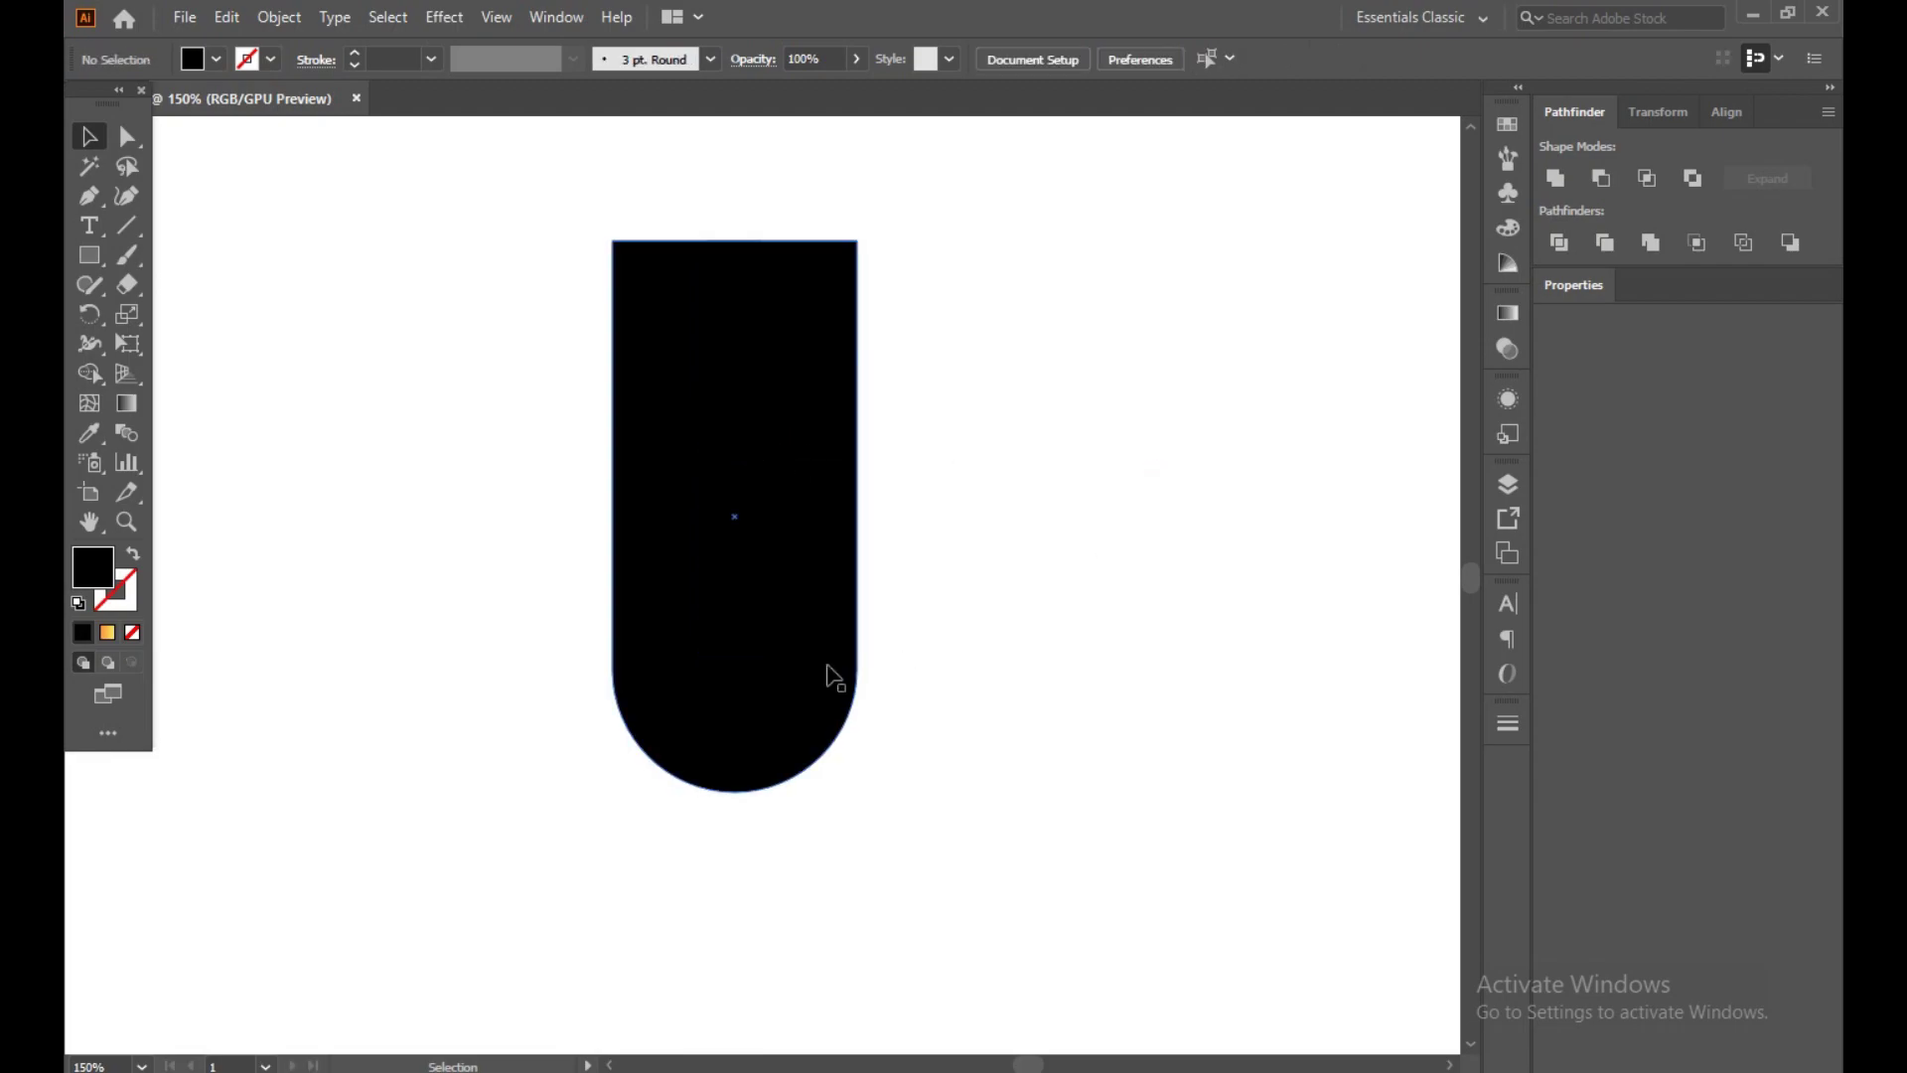
click(728, 616)
click(121, 139)
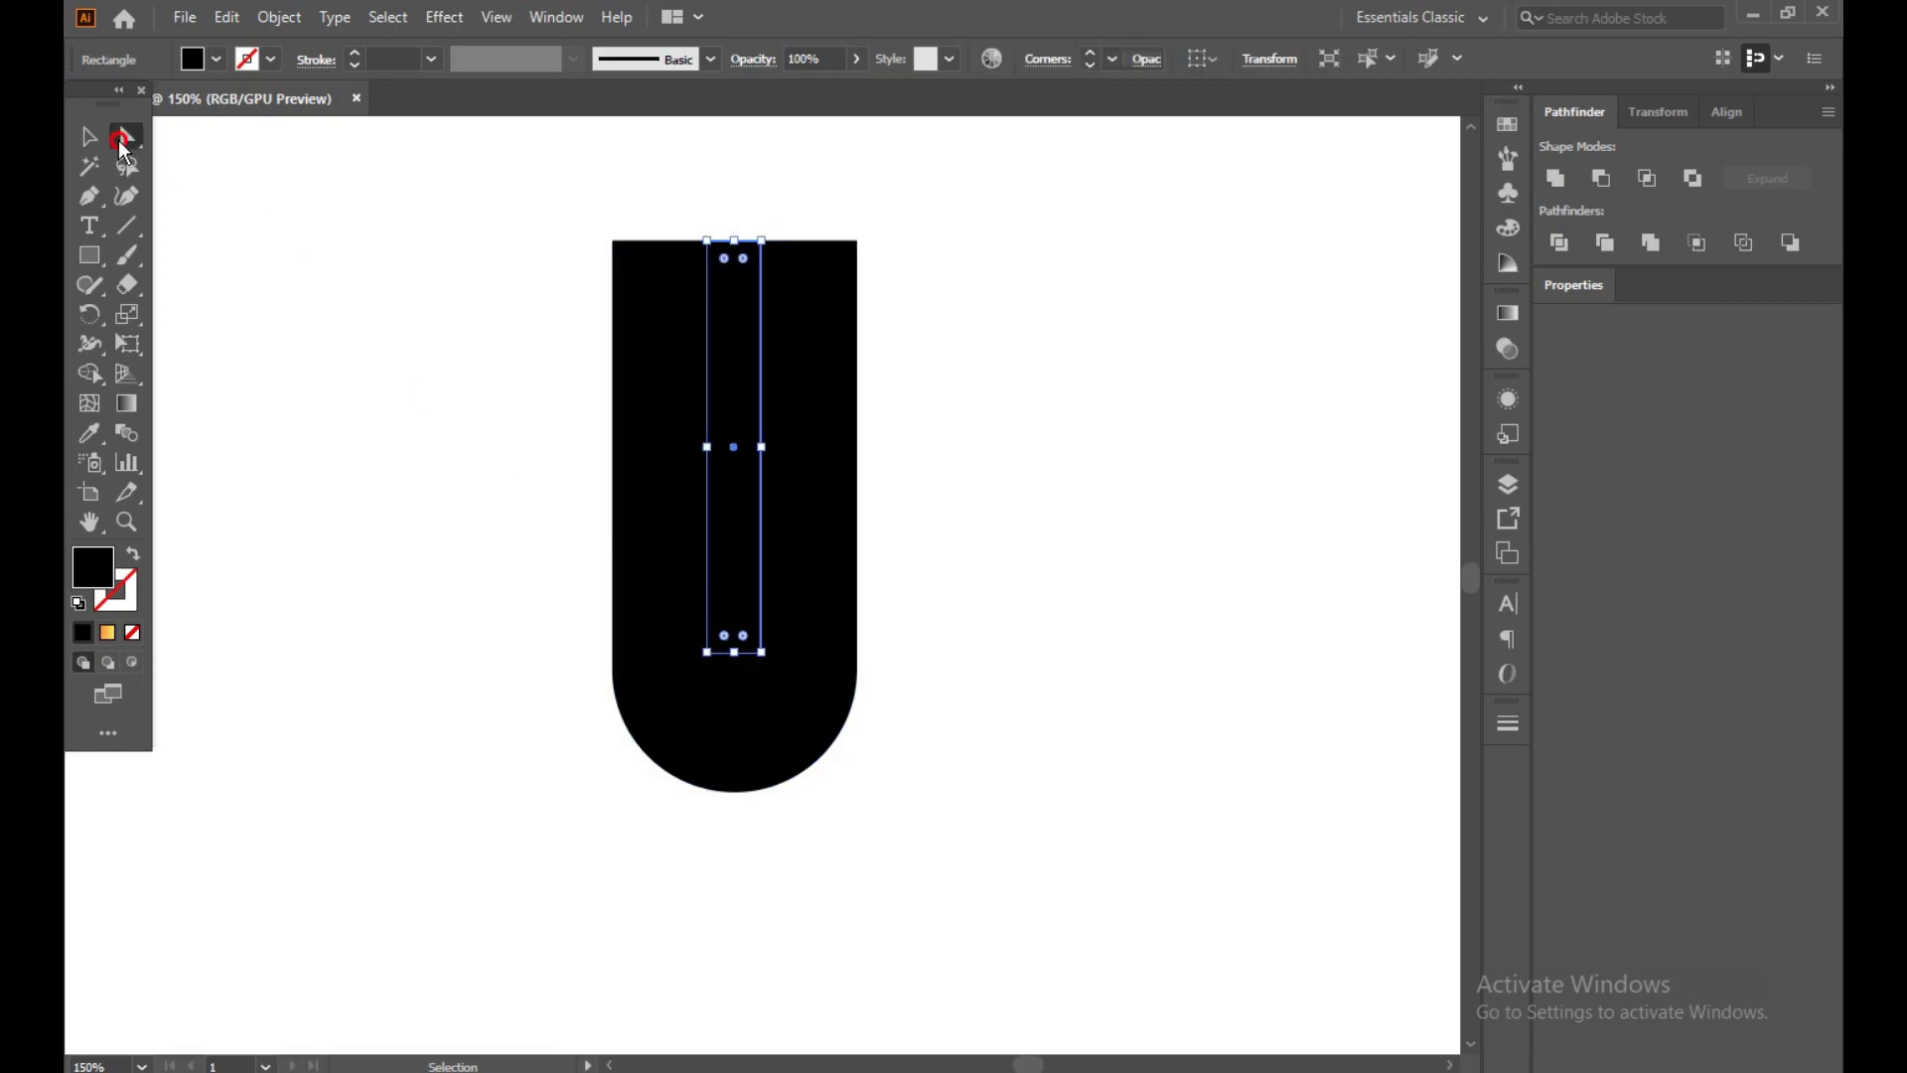
click(298, 417)
click(730, 596)
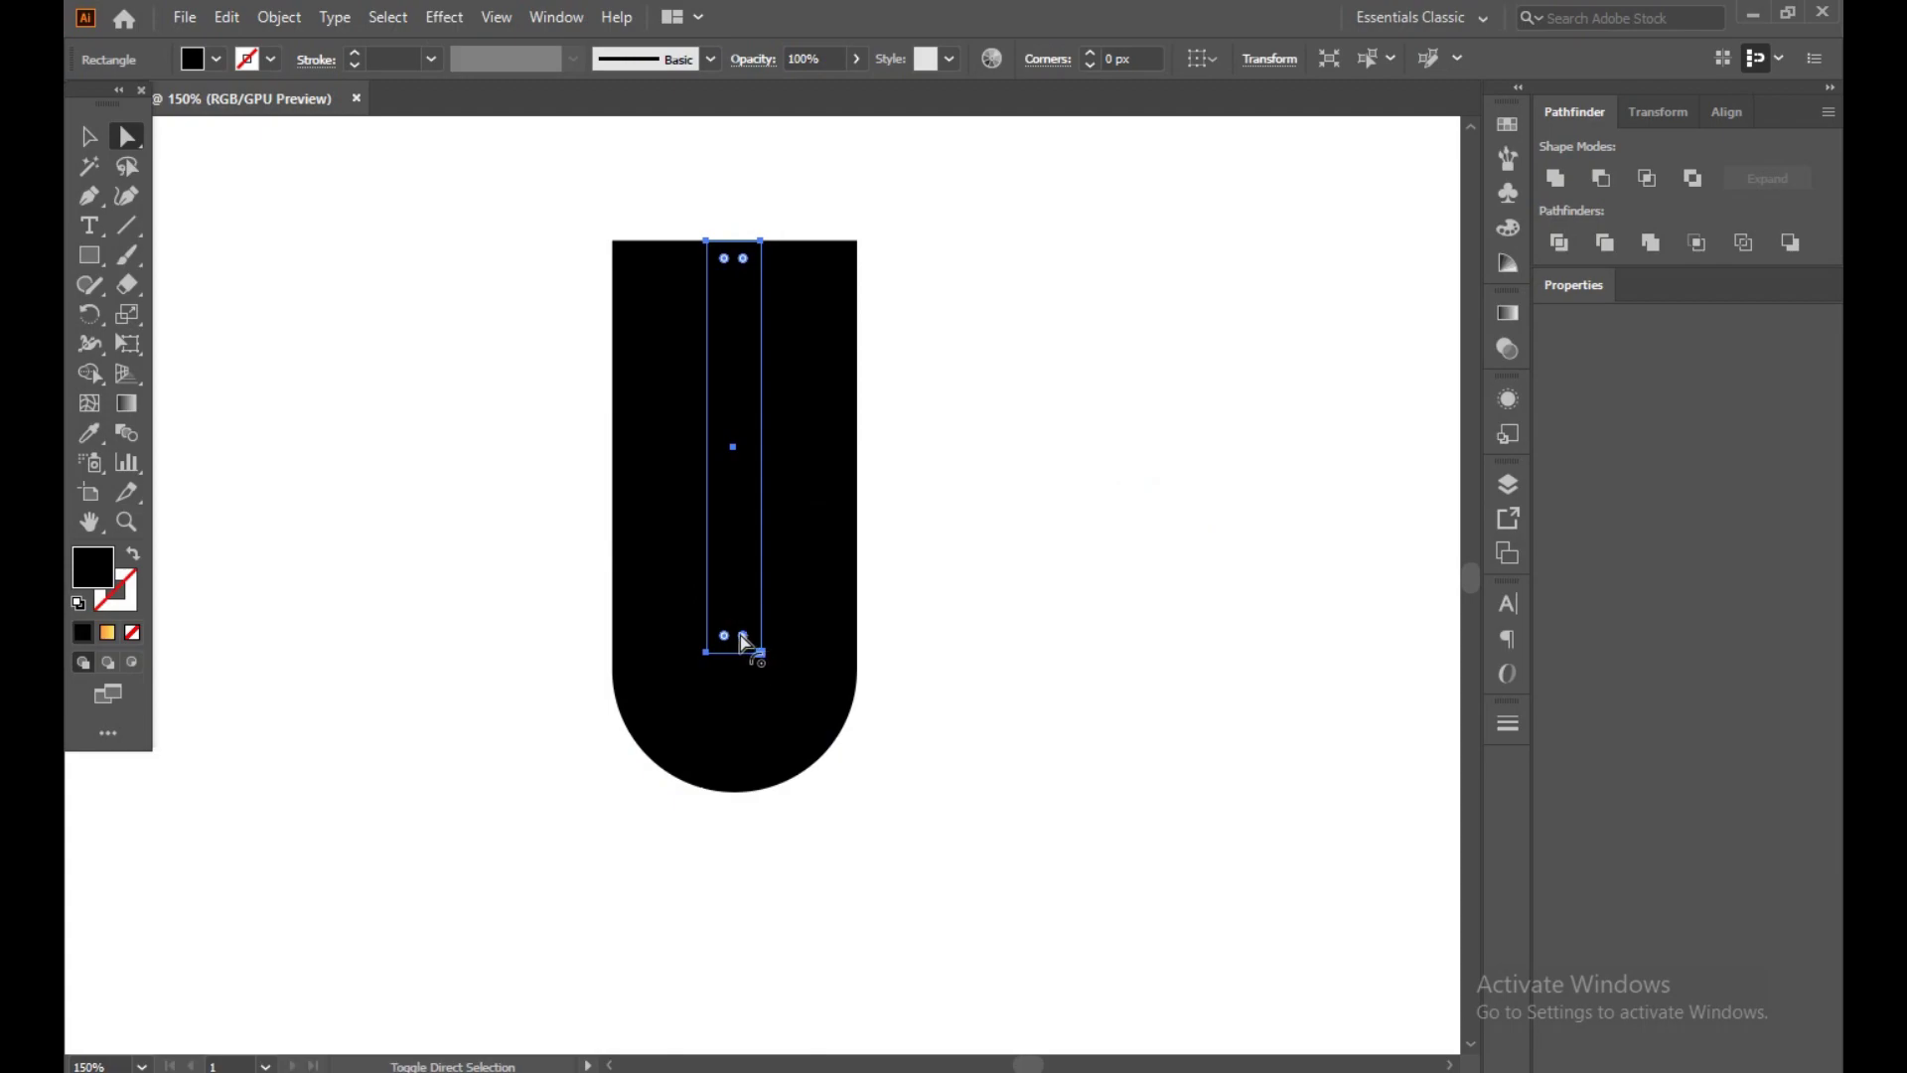
mouse_move(746, 637)
mouse_down()
mouse_move(745, 447)
mouse_move(771, 503)
mouse_up()
click(1045, 534)
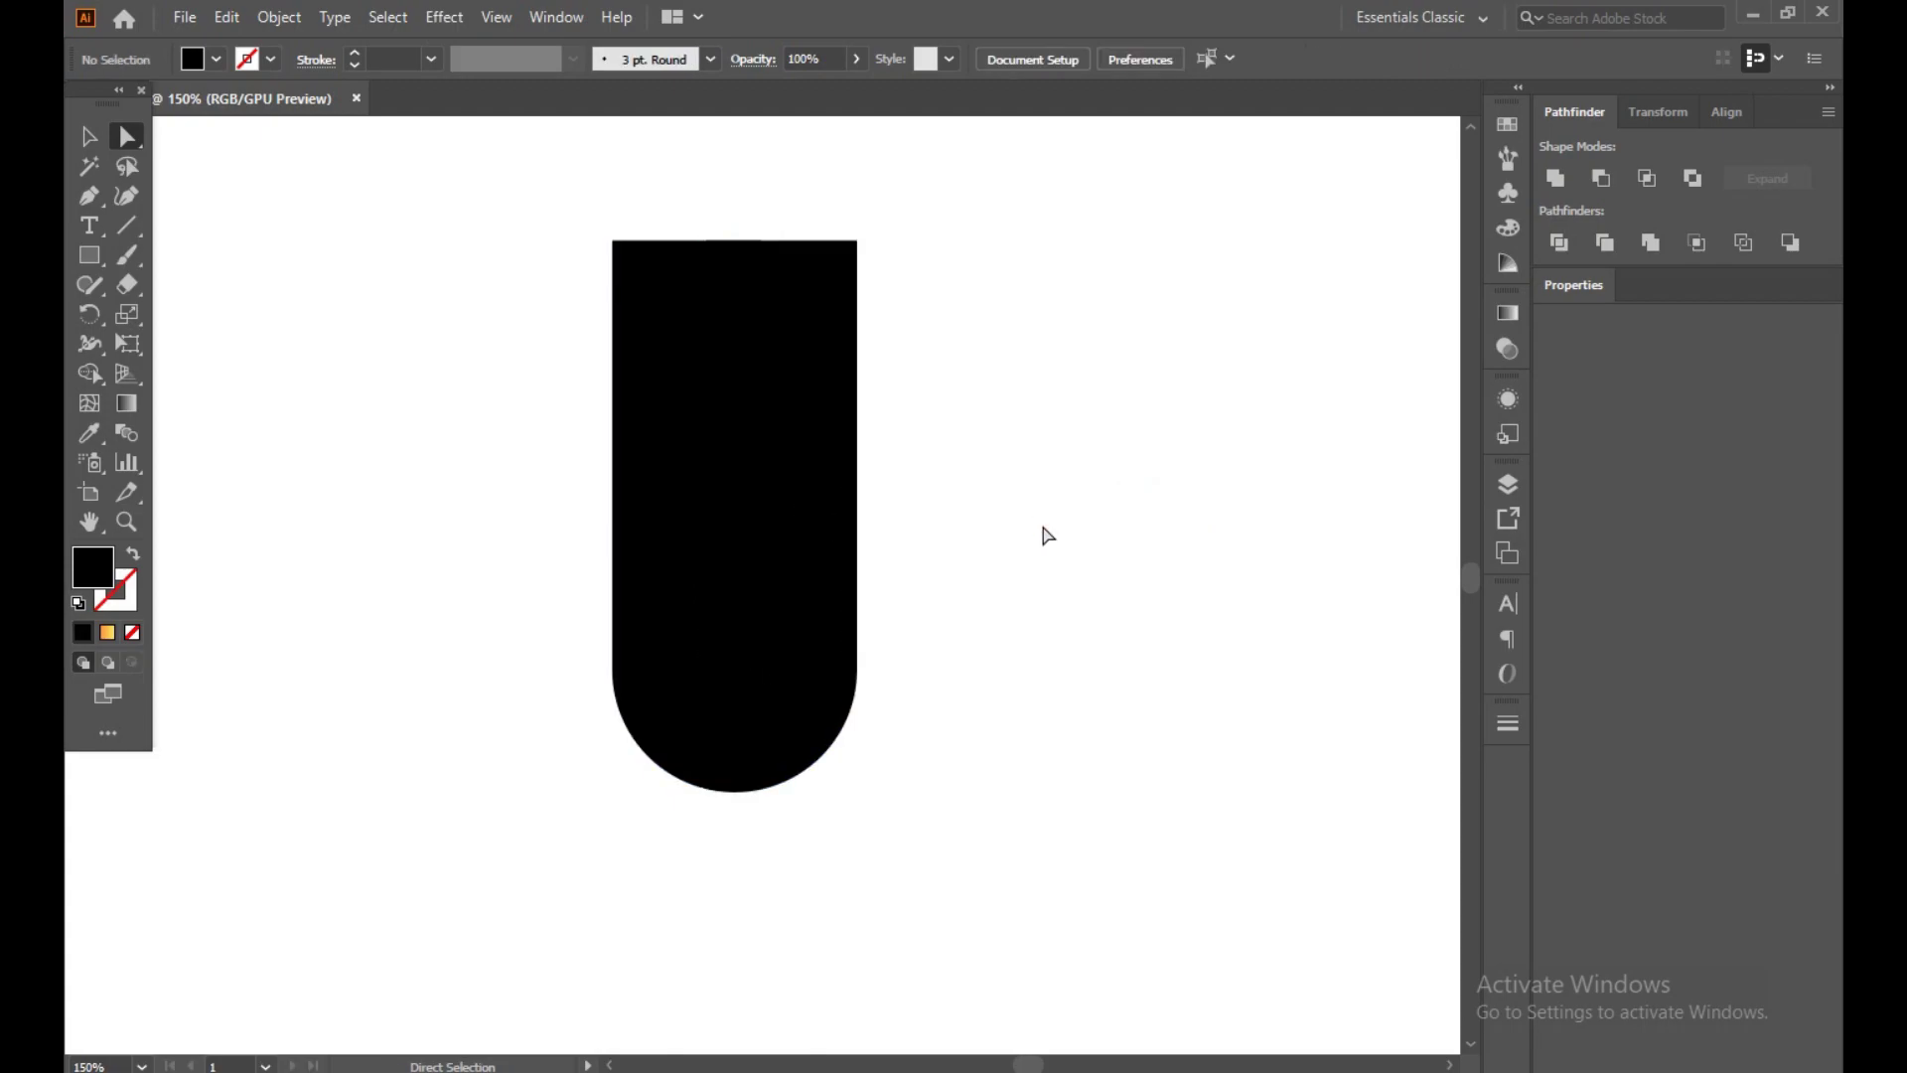
- Subtract the slim bar from the rounded shape with Minus Front, leaving a black U
drag(469, 213, 1010, 685)
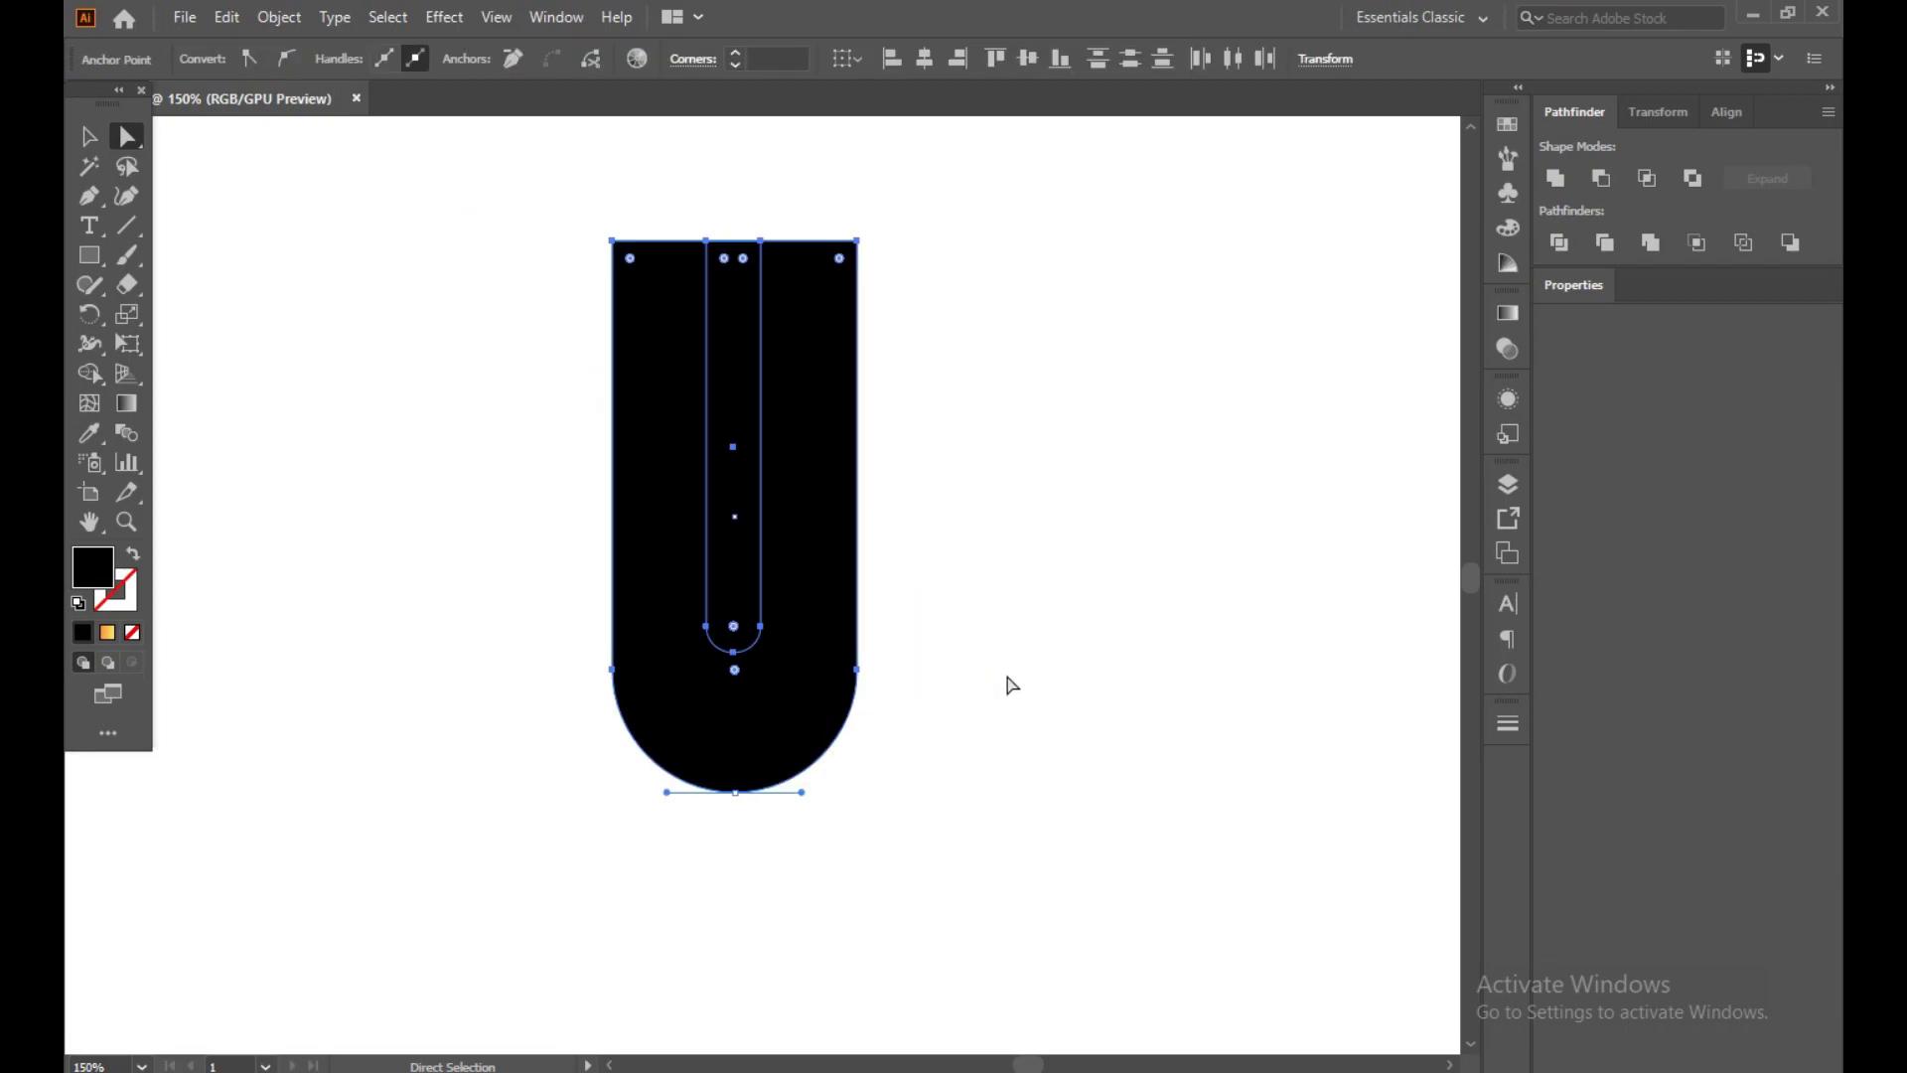
click(1601, 182)
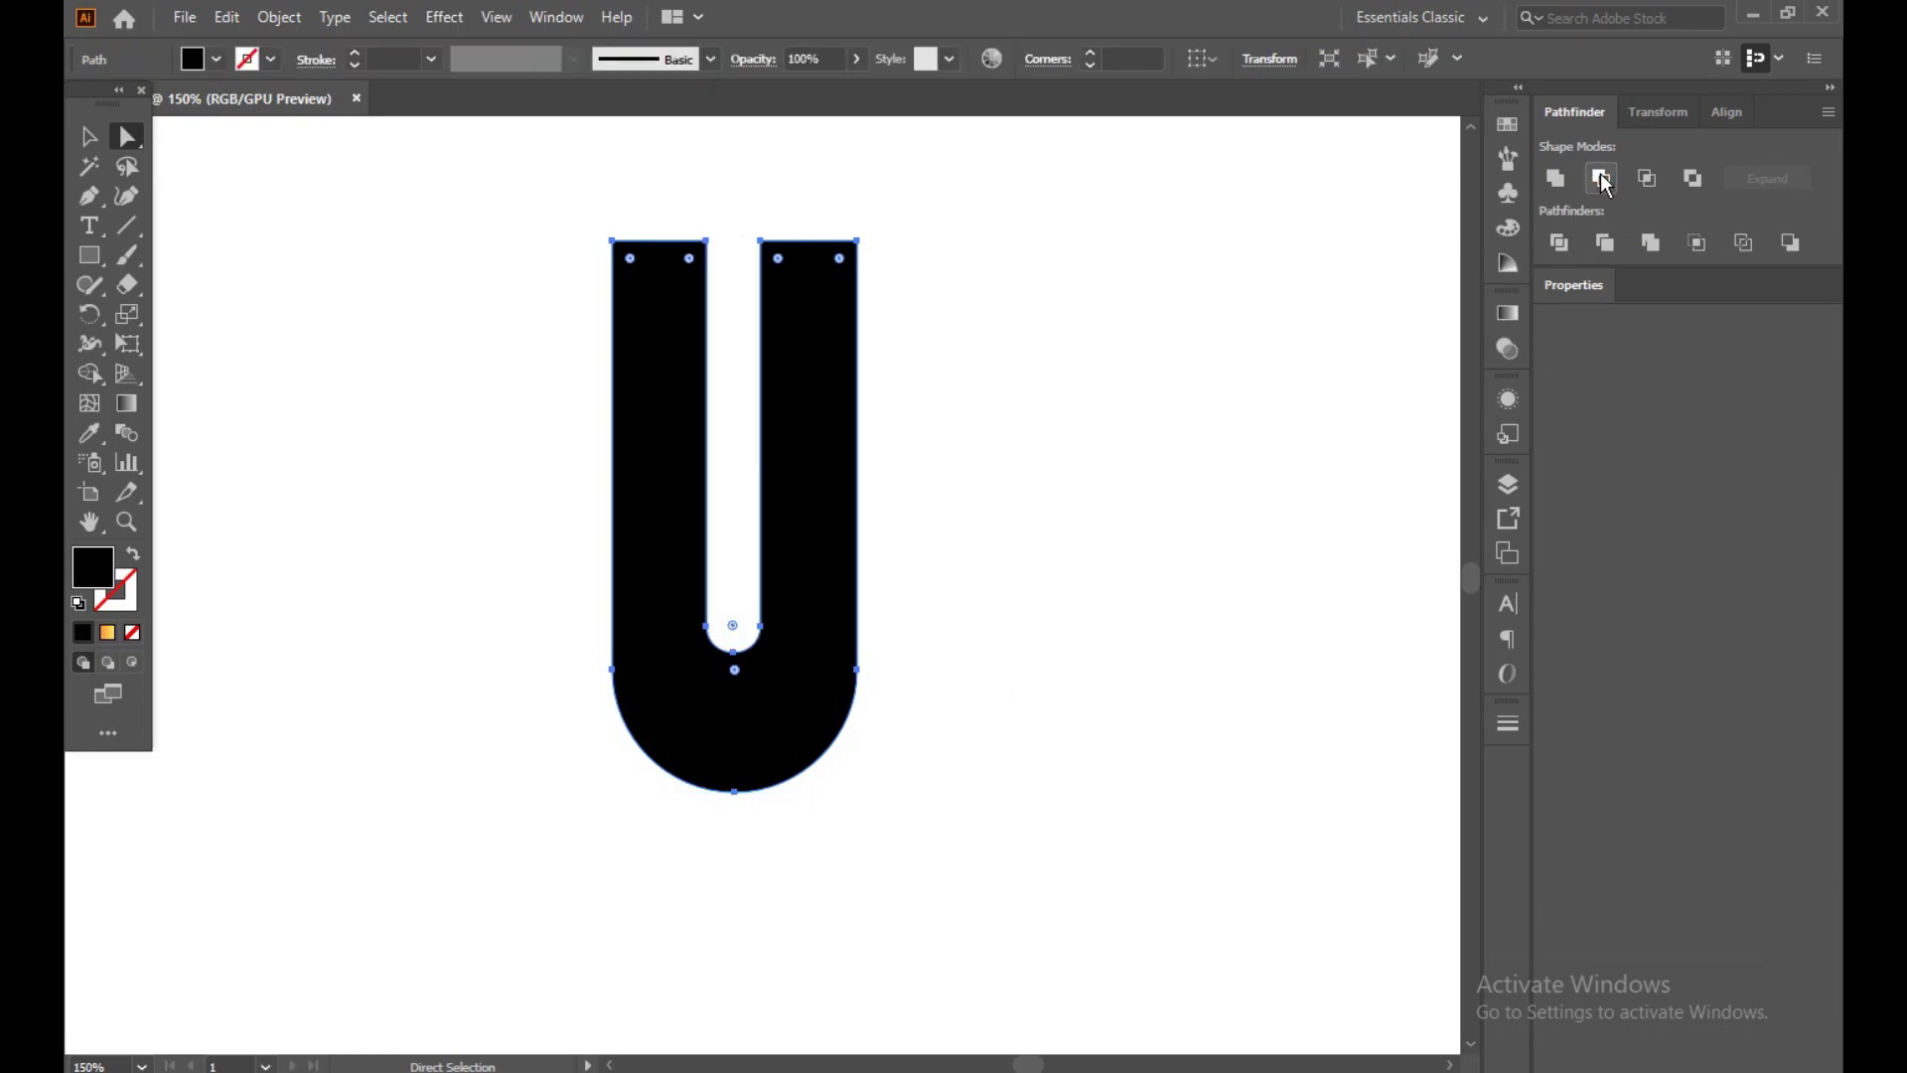
click(1031, 447)
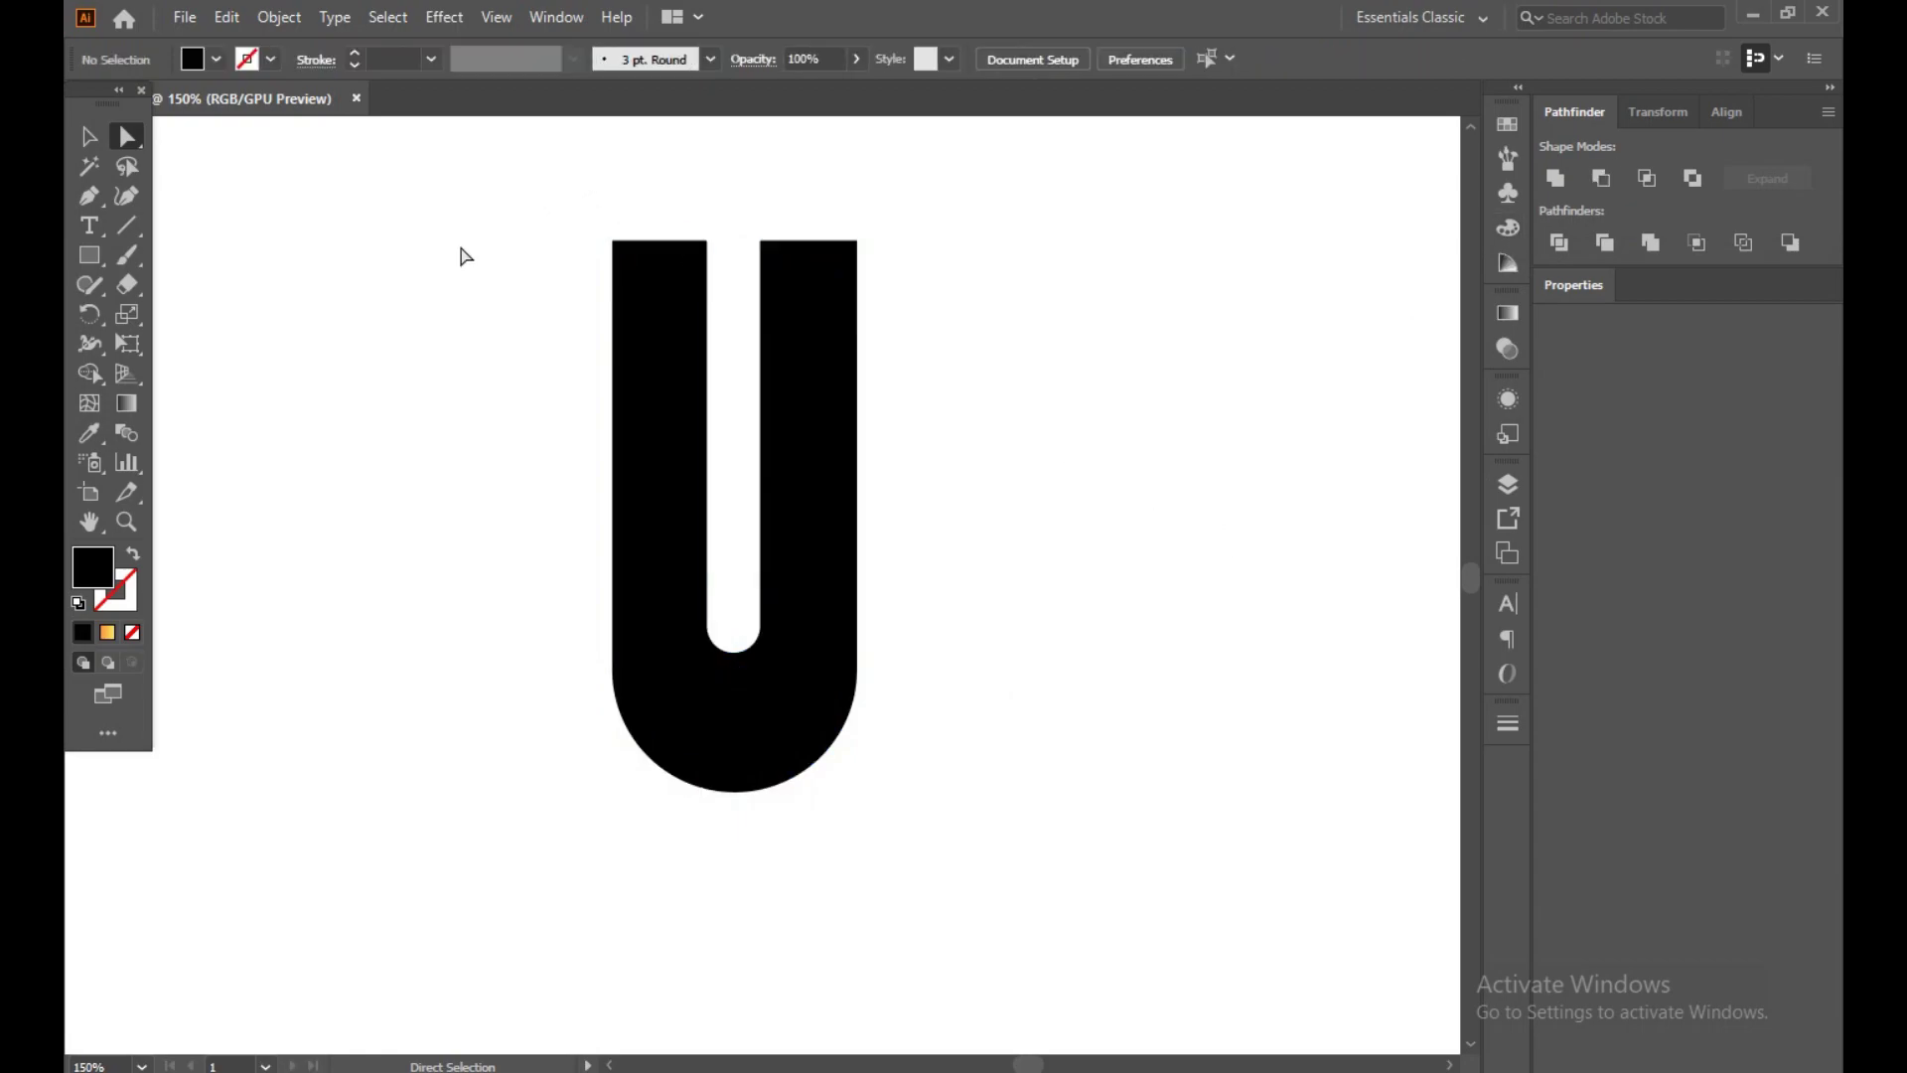
- Shorten both arms of the U by nudging their top anchors down
mouse_move(508, 205)
mouse_down()
mouse_move(689, 264)
mouse_move(924, 295)
mouse_up()
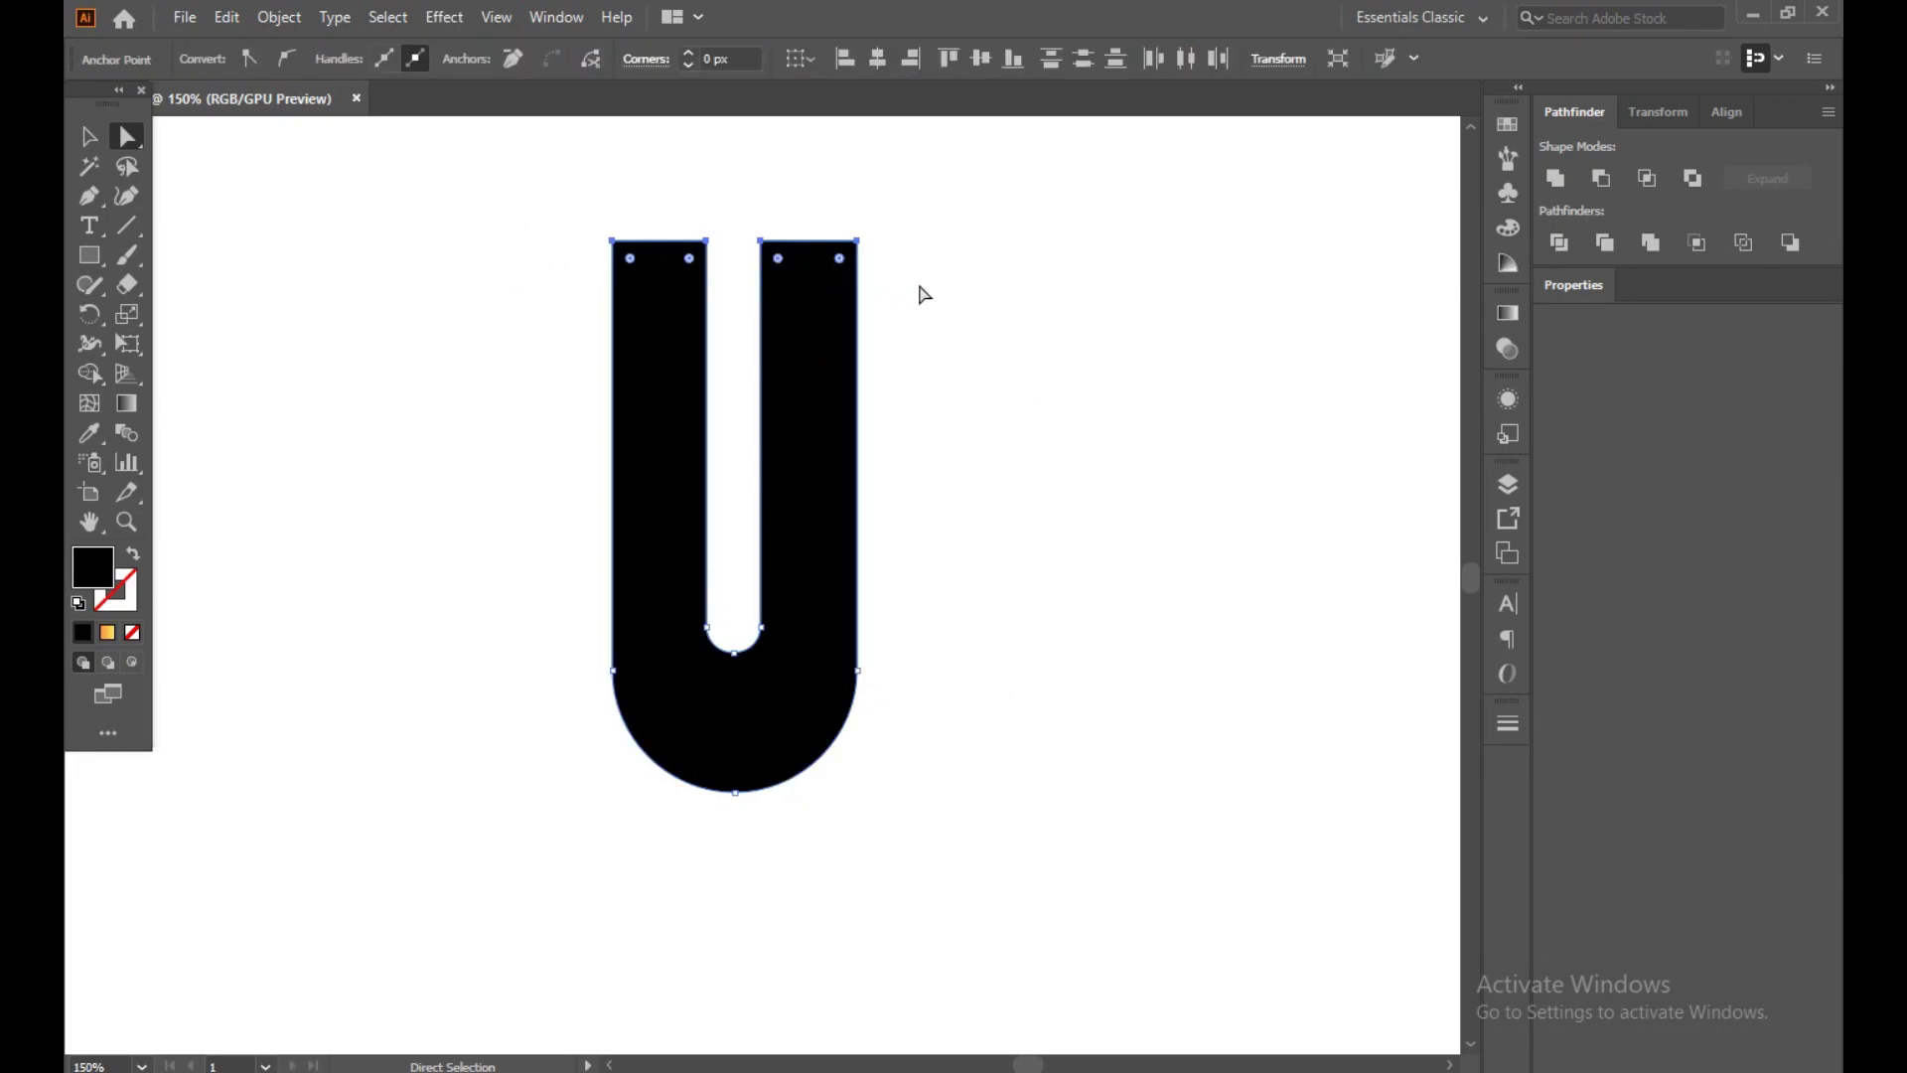
key(shift+Down)
key(shift+Down)
key(shift+Down)
key(shift+Down)
key(shift+Down)
key(shift+Down)
key(shift+Down)
key(shift+Down)
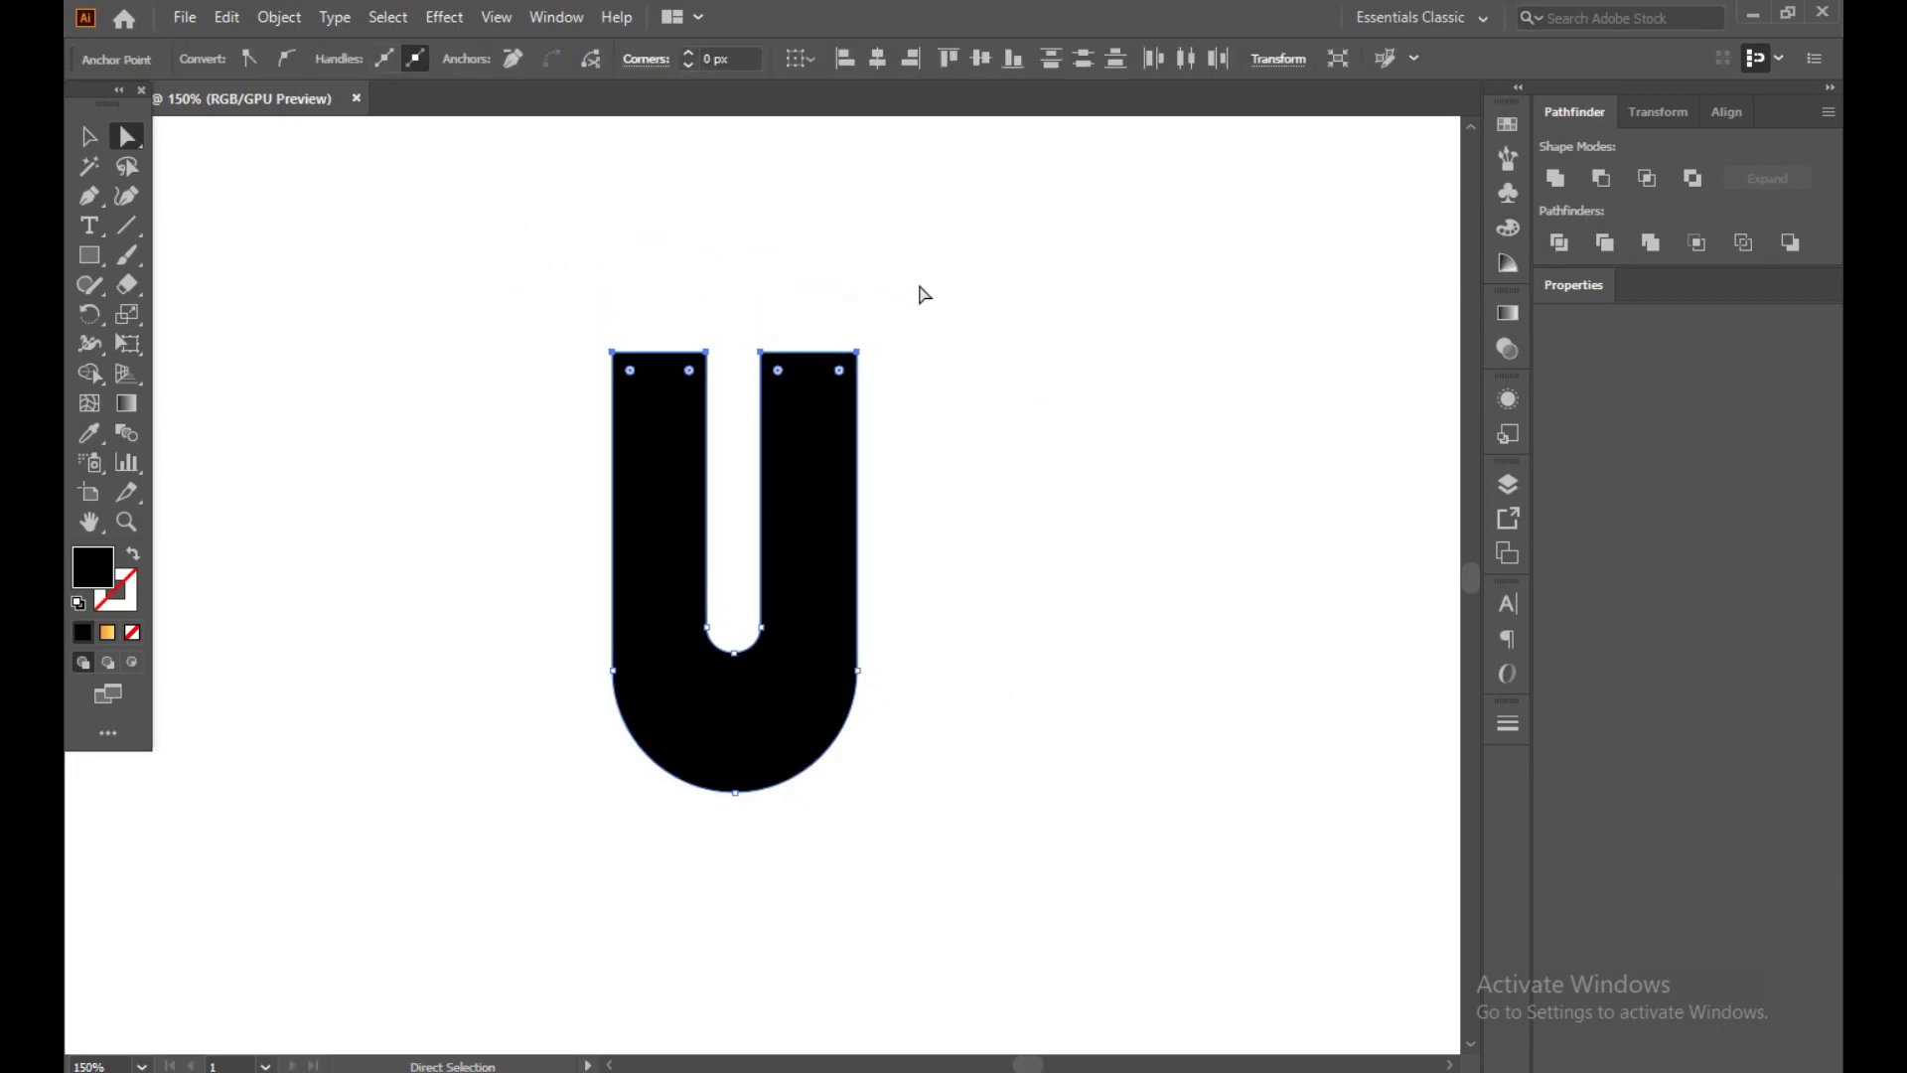
key(Down)
key(Down)
key(Down)
key(Down)
key(Down)
key(Down)
key(Down)
key(Down)
key(Down)
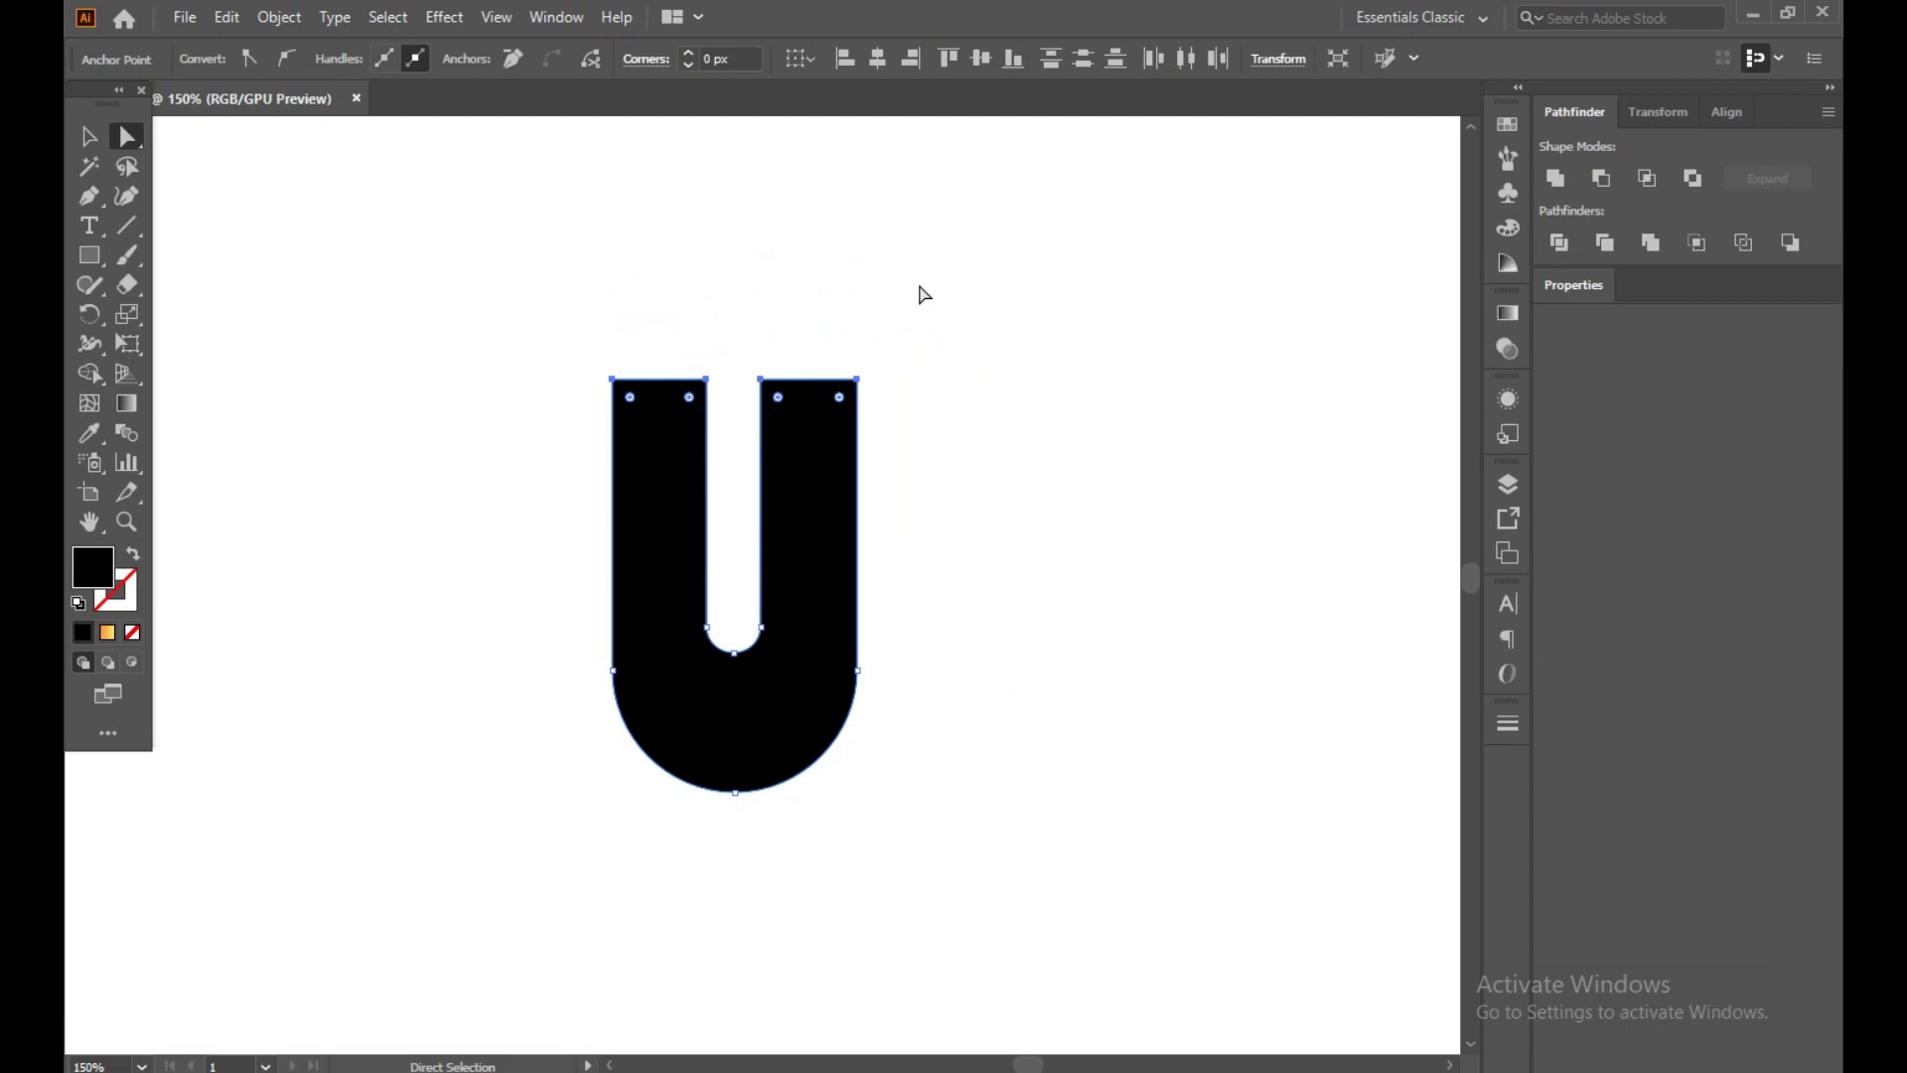
click(866, 328)
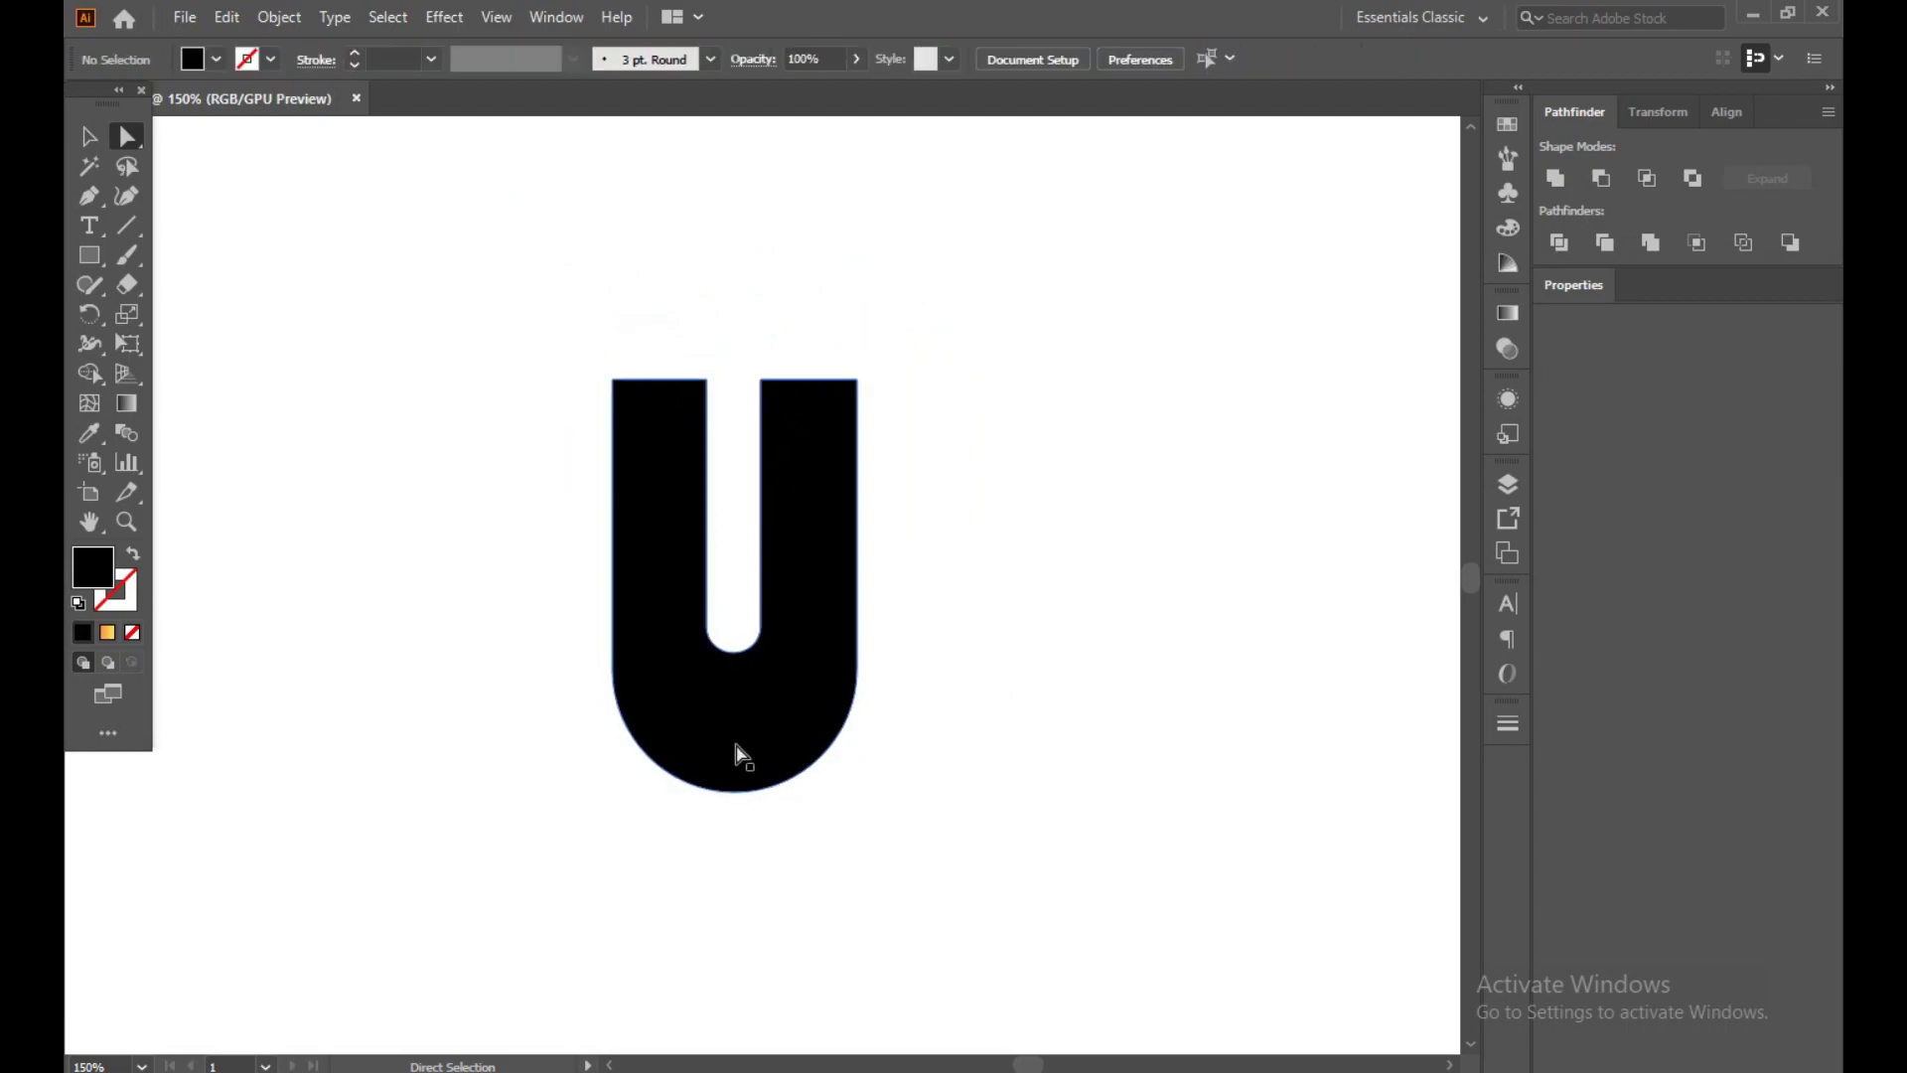
- Draw a rectangle over the U's gap and right arm with fully rounded bottom corners
click(743, 656)
click(974, 749)
key(m)
scroll(710, 378, up, 4)
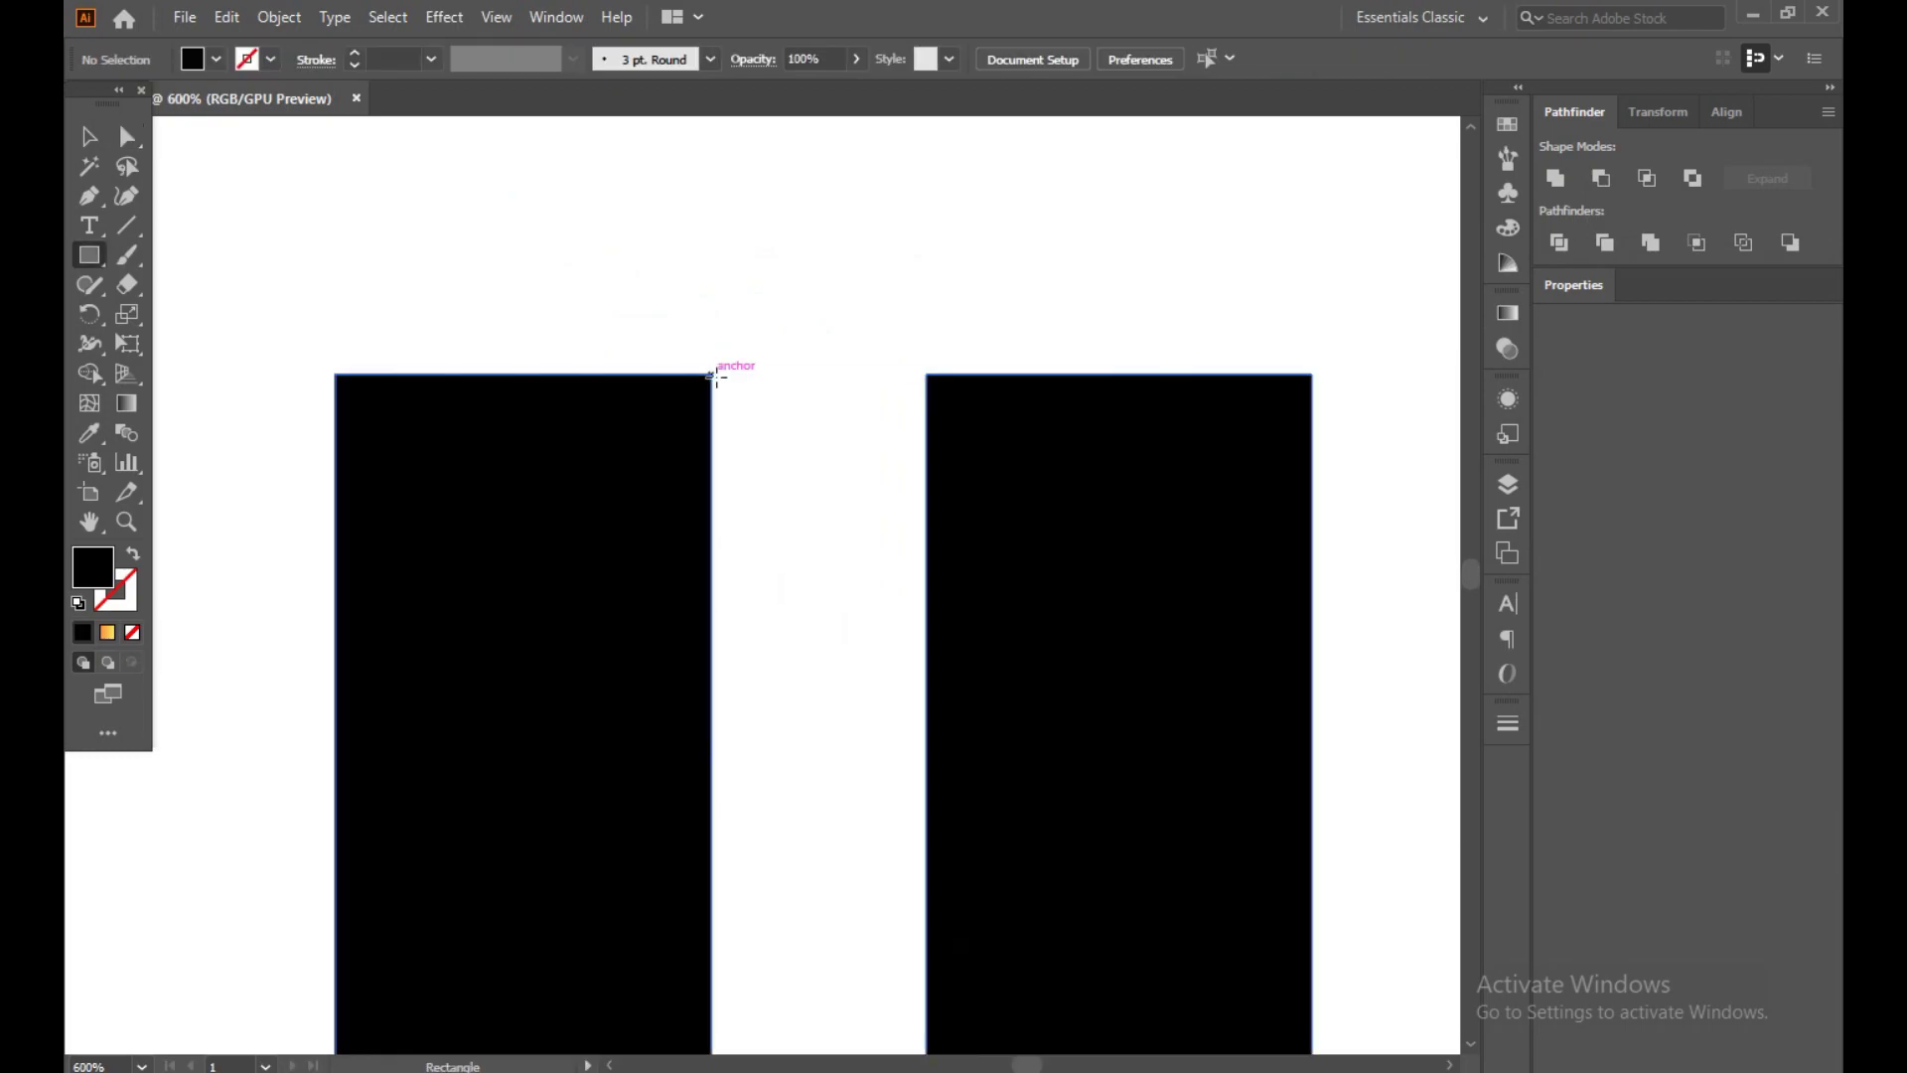
scroll(716, 375, down, 1)
scroll(716, 376, down, 2)
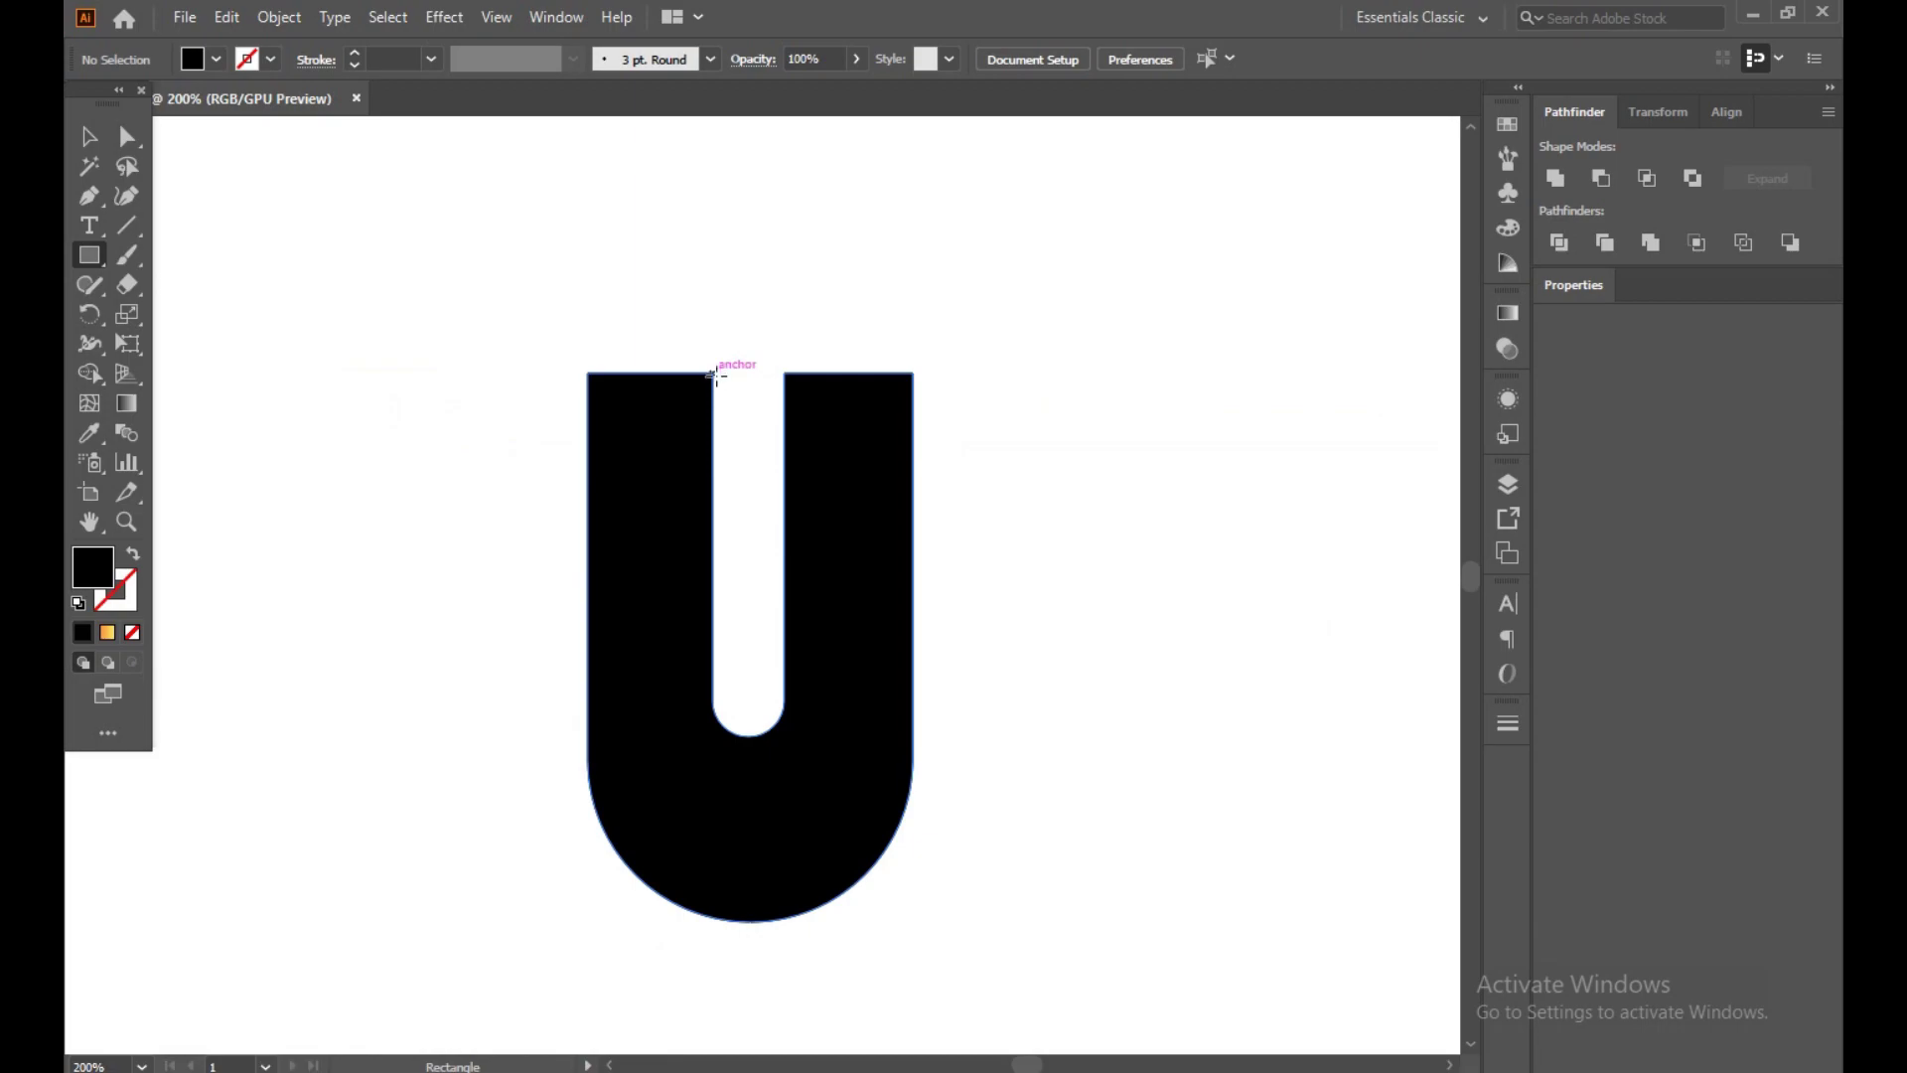
mouse_move(714, 373)
mouse_down()
mouse_move(889, 902)
mouse_move(926, 922)
mouse_up()
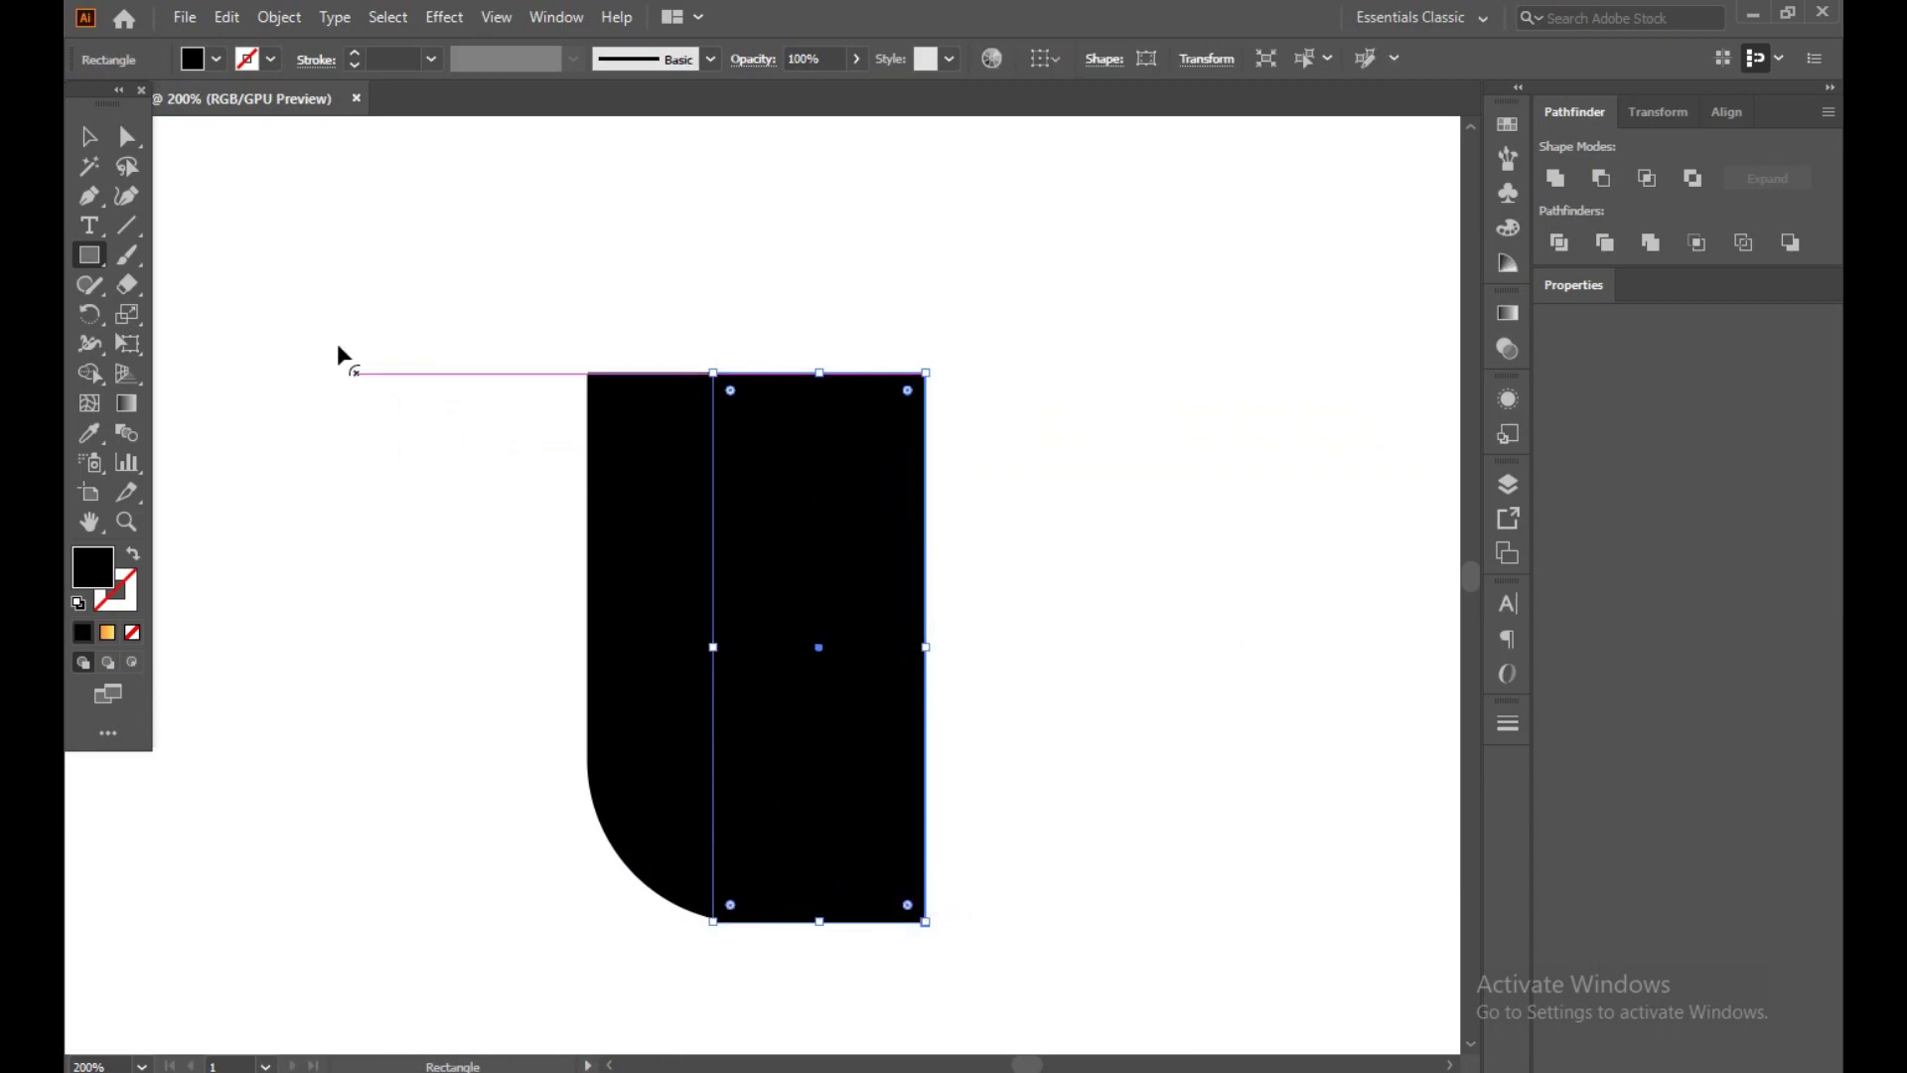
click(139, 144)
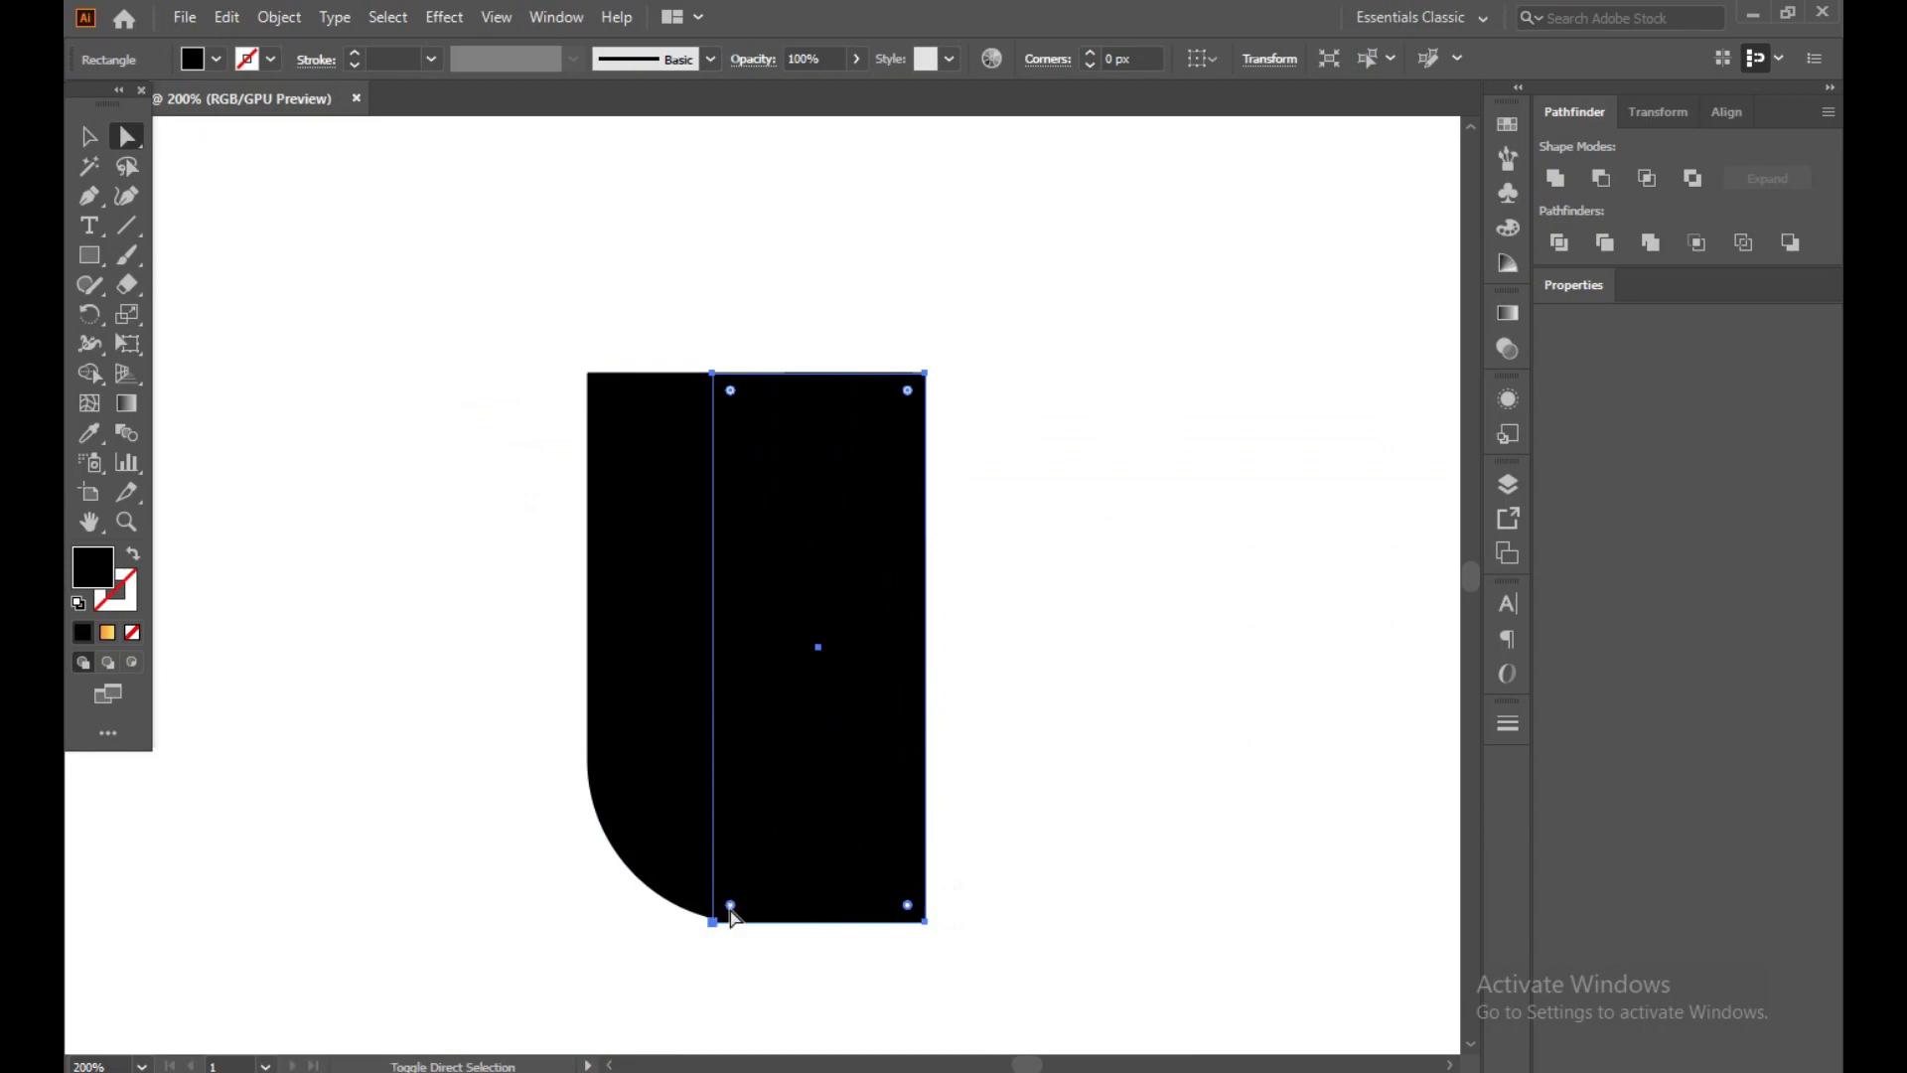
drag(731, 916, 741, 496)
click(1049, 586)
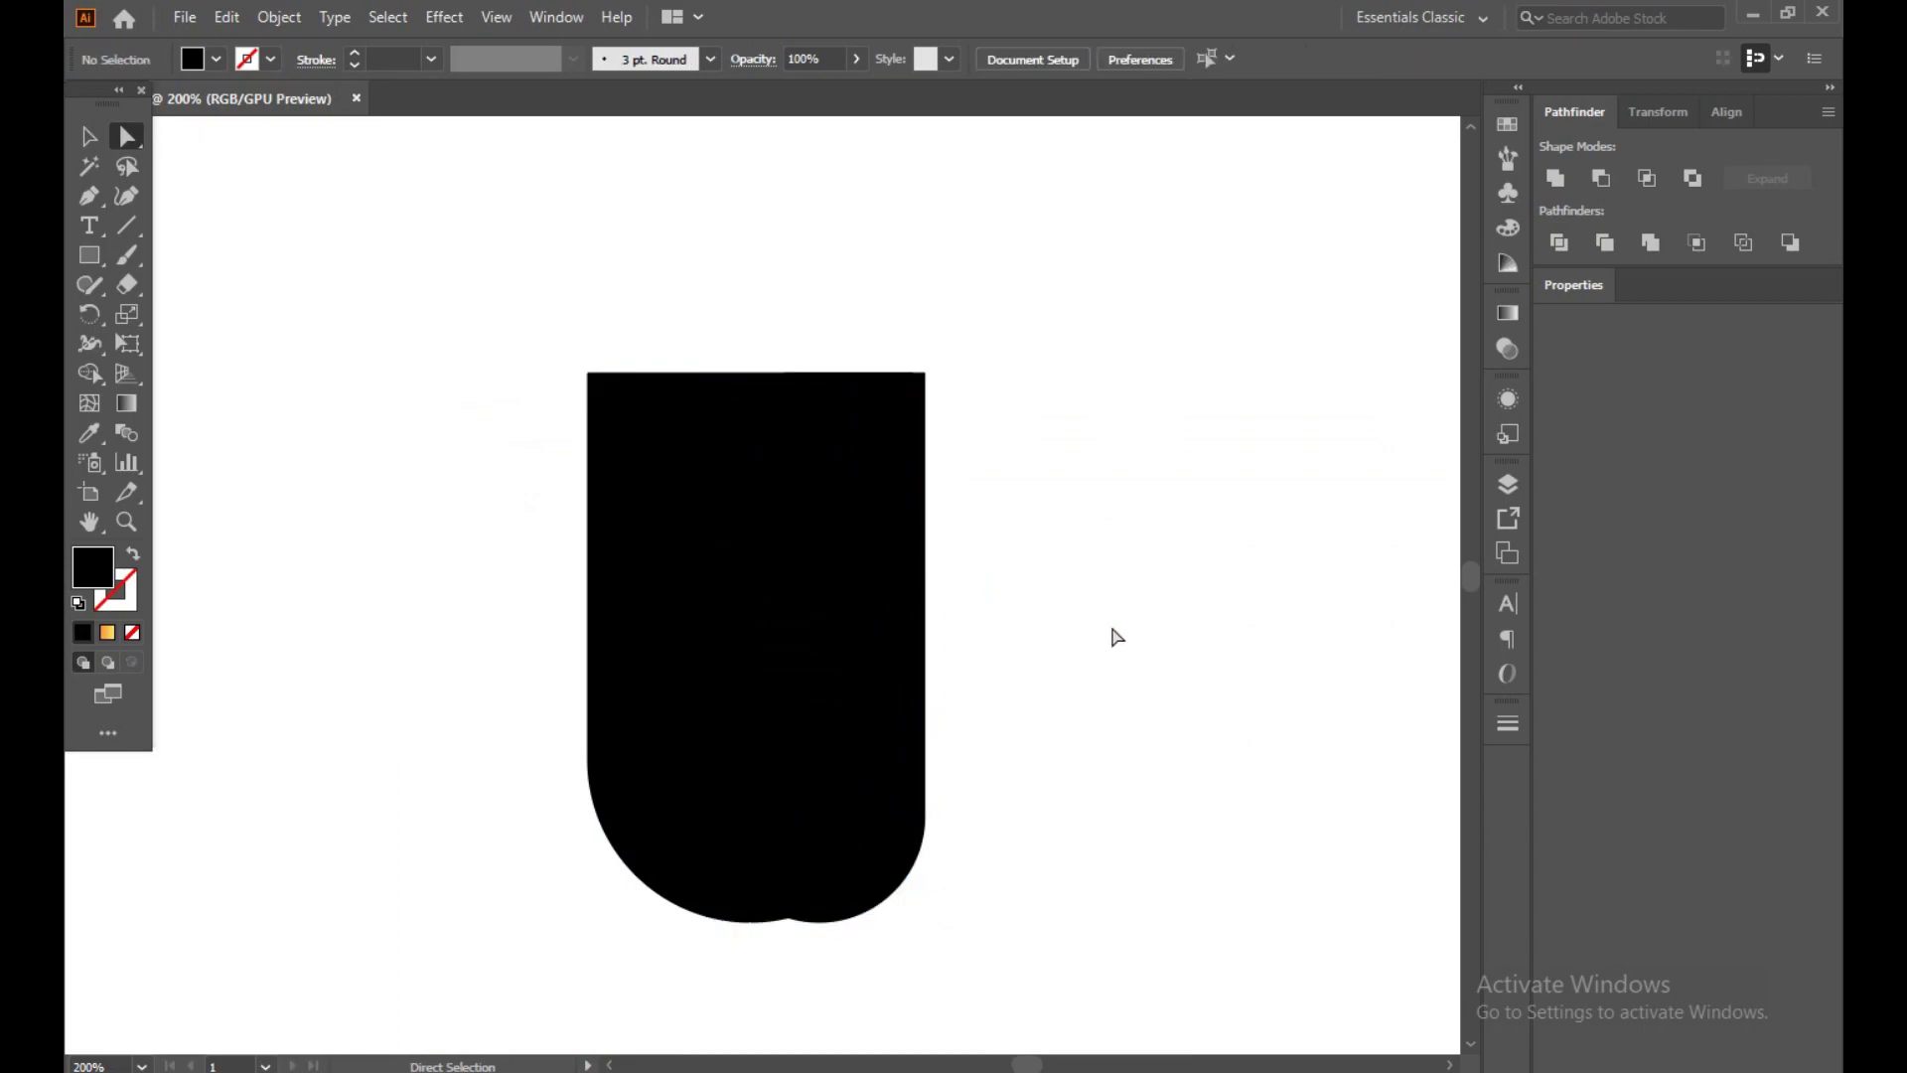
- Merge the overlapping U regions with Shape Builder and delete the middle strip to open the gap
mouse_move(405, 265)
mouse_down()
mouse_move(831, 732)
mouse_move(1171, 899)
mouse_up()
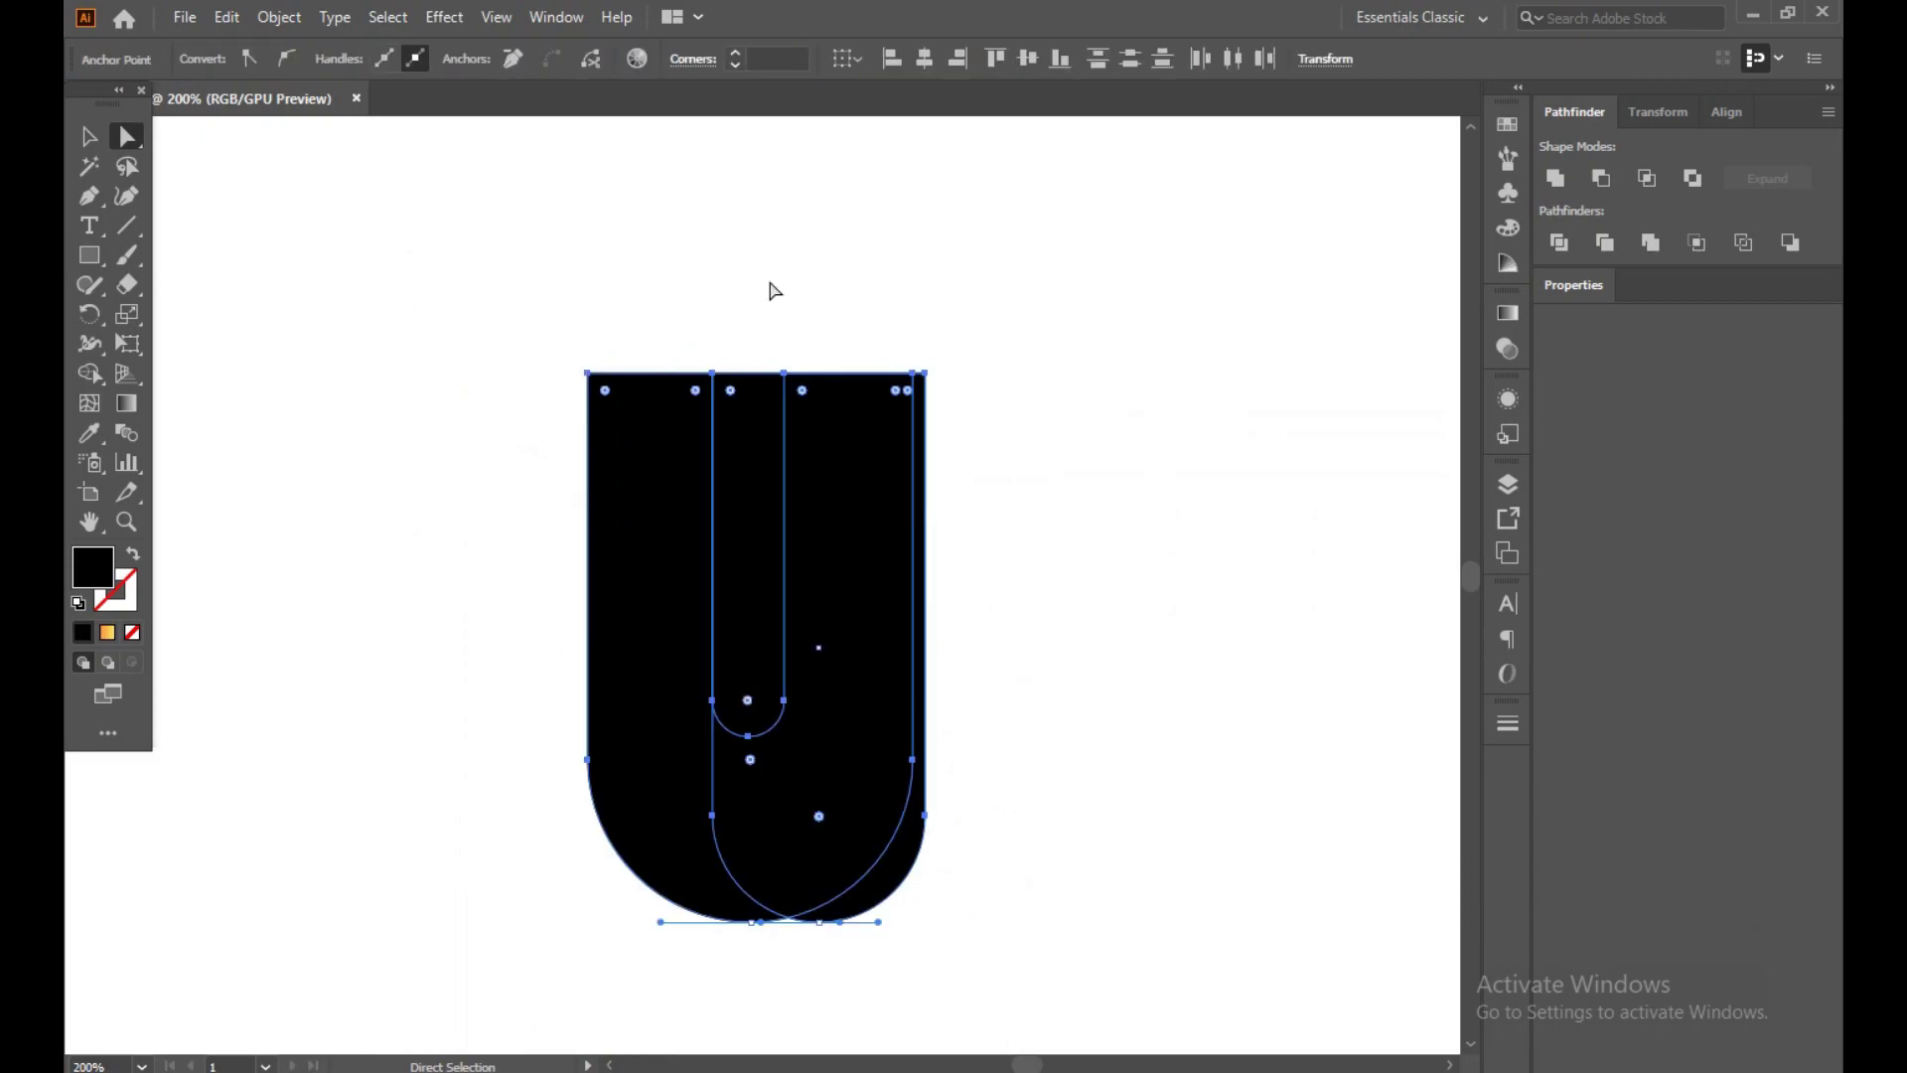
click(89, 376)
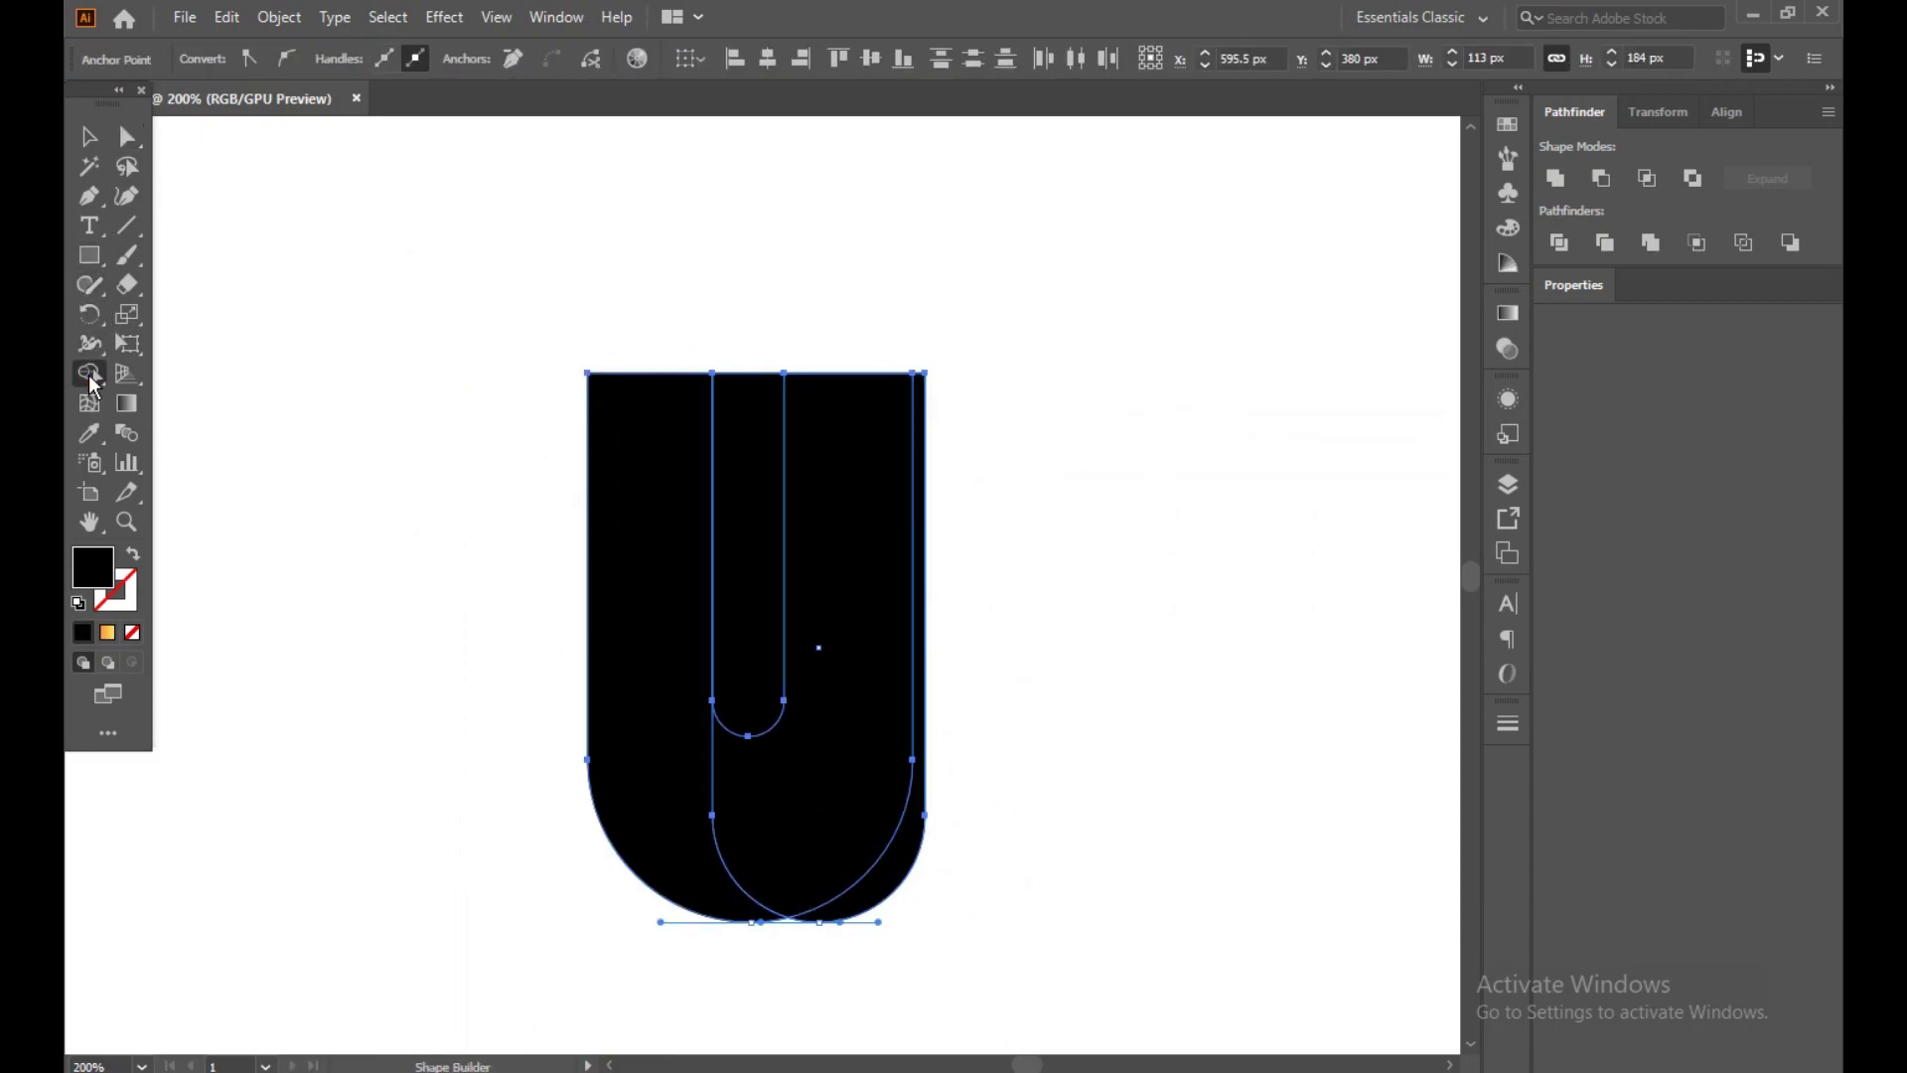
click(654, 617)
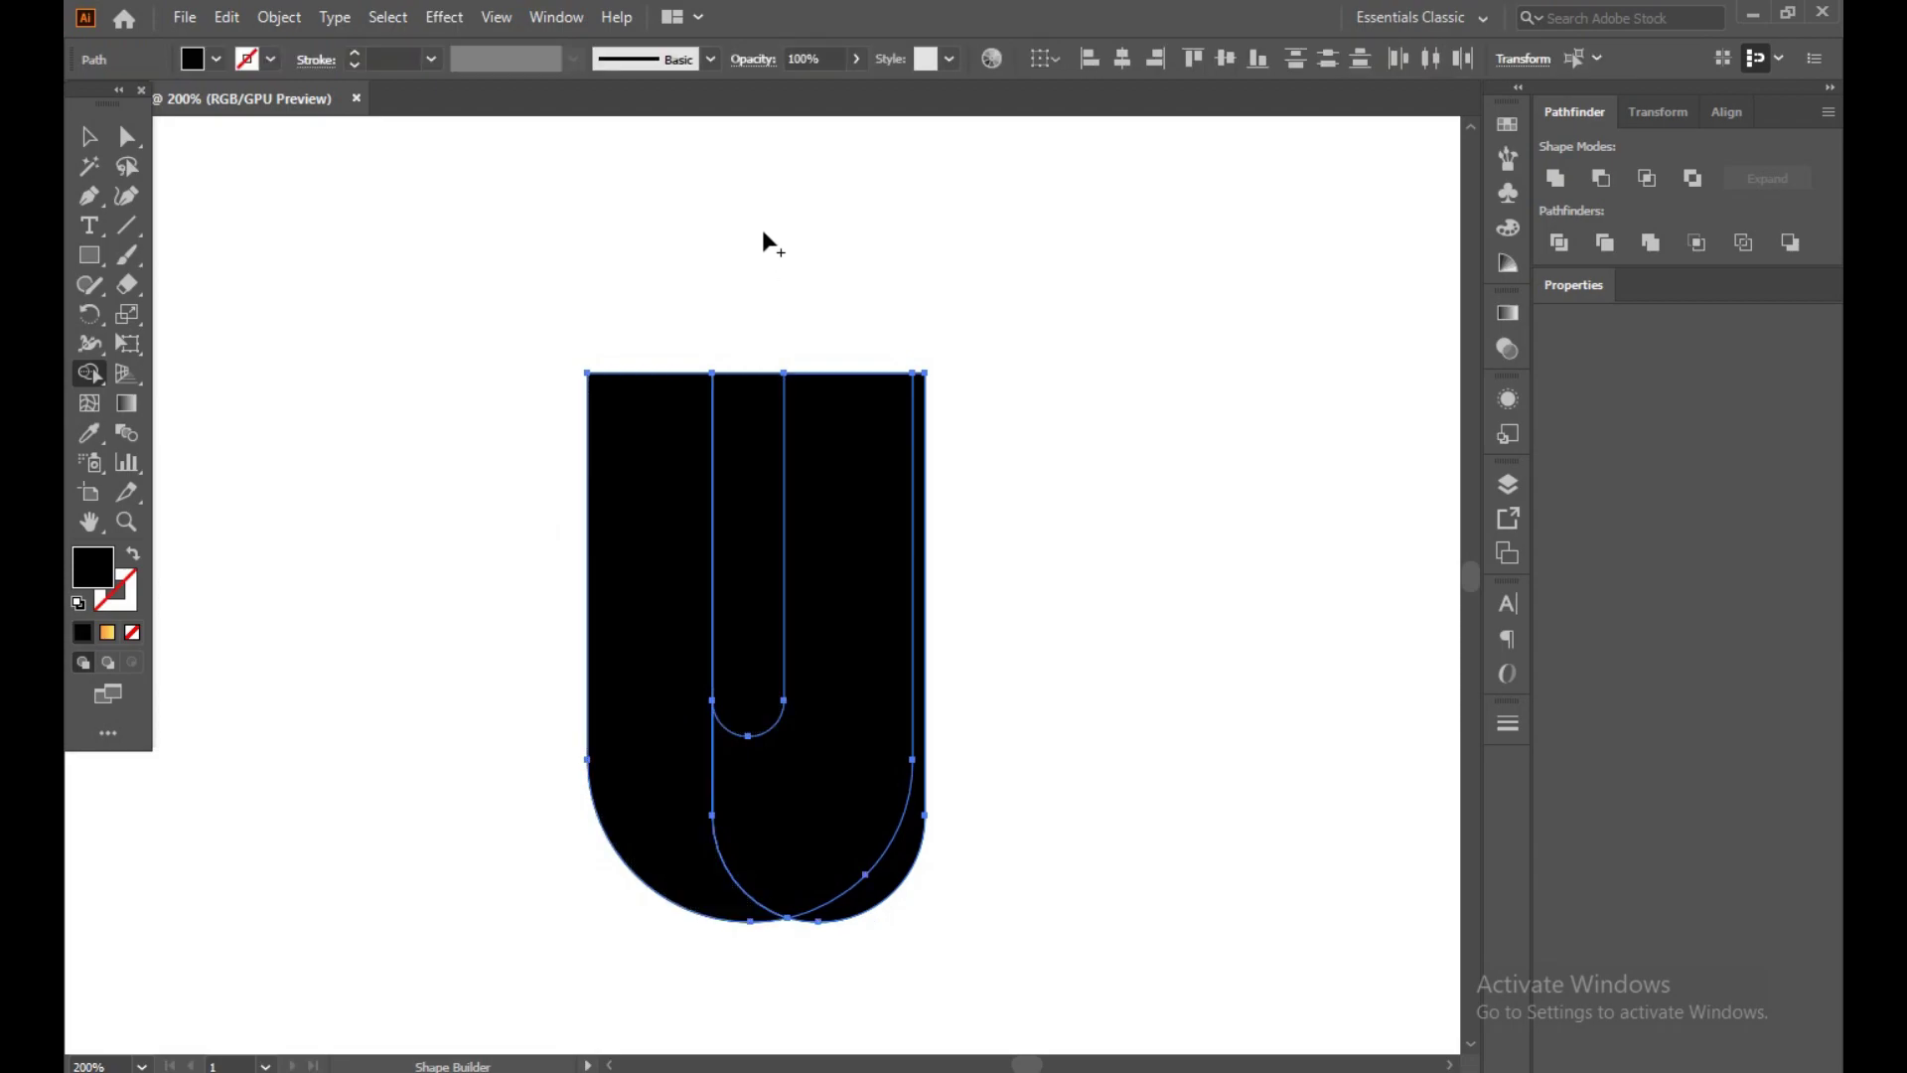
drag(757, 254, 743, 475)
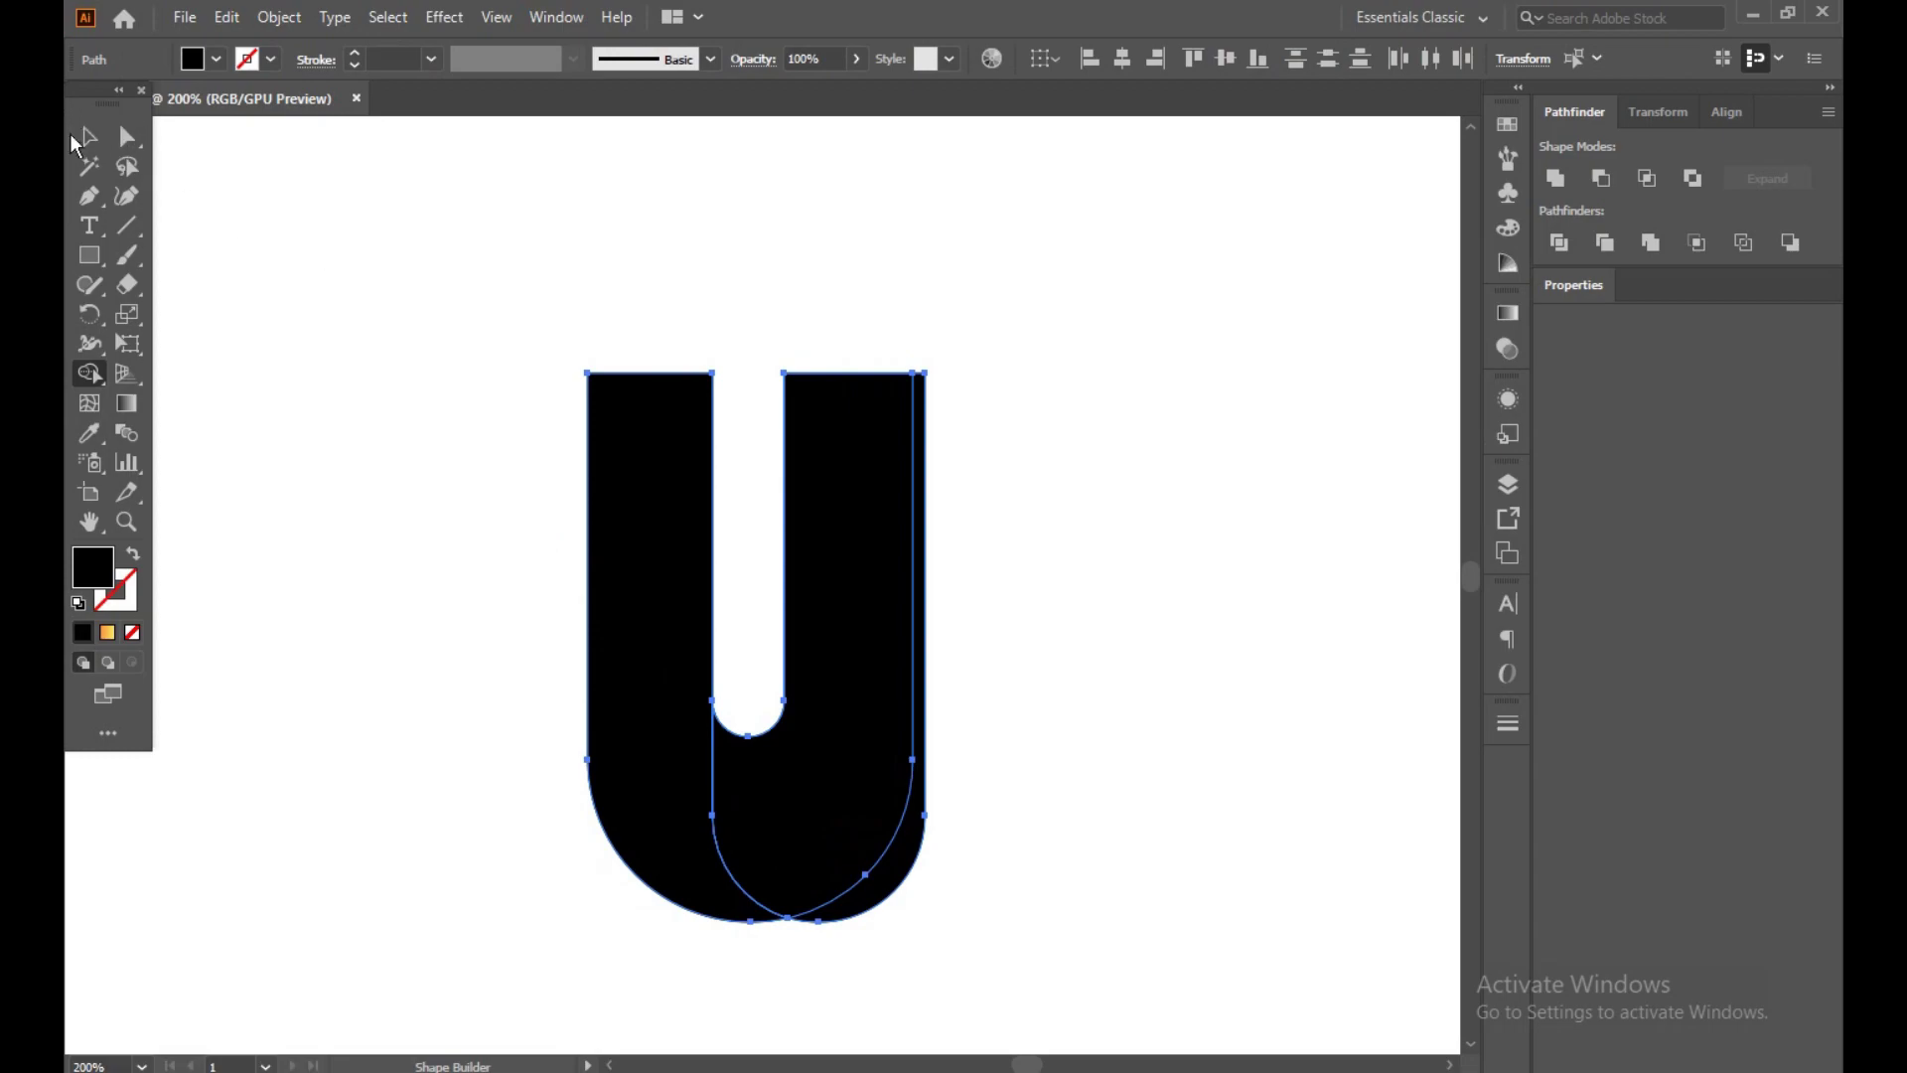
click(85, 137)
click(1037, 824)
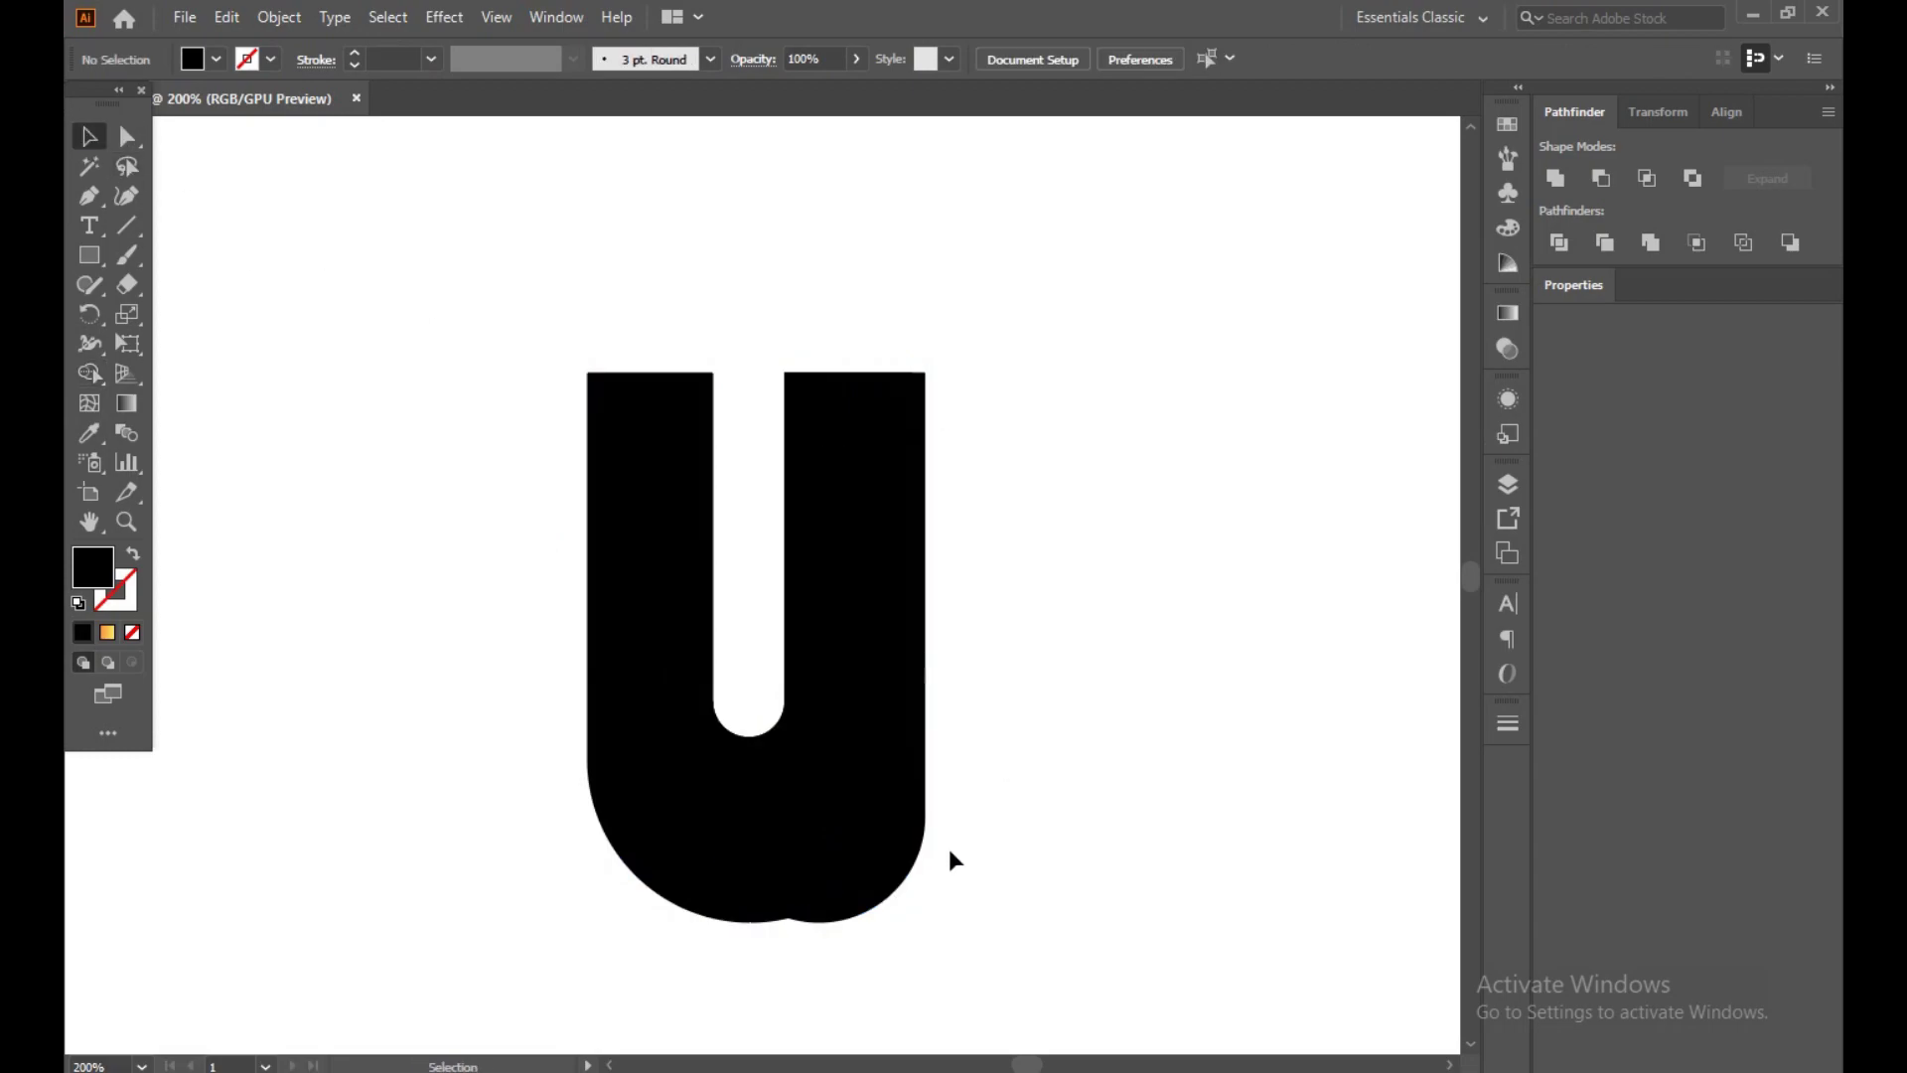
click(912, 852)
click(948, 825)
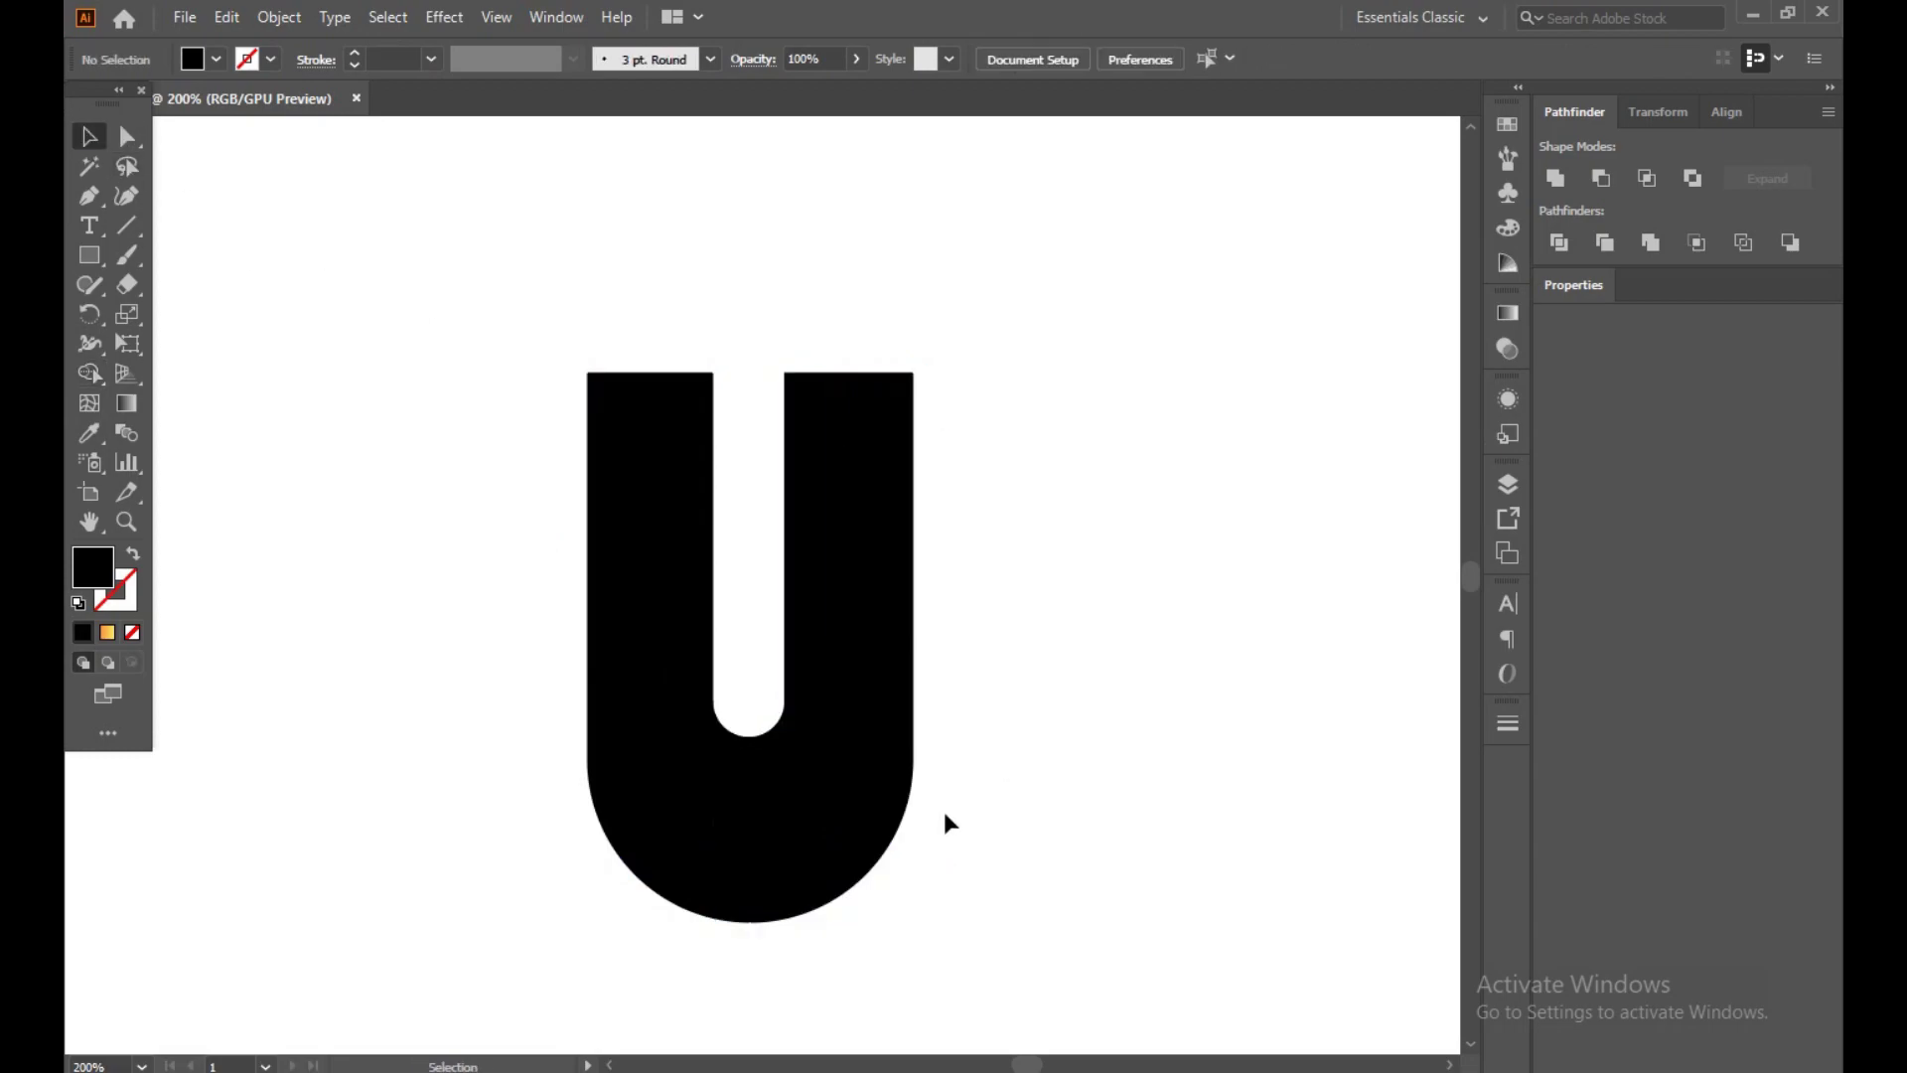
- Rotate the U 270° so it opens rightward as a C, and shift it slightly up
drag(456, 405, 740, 676)
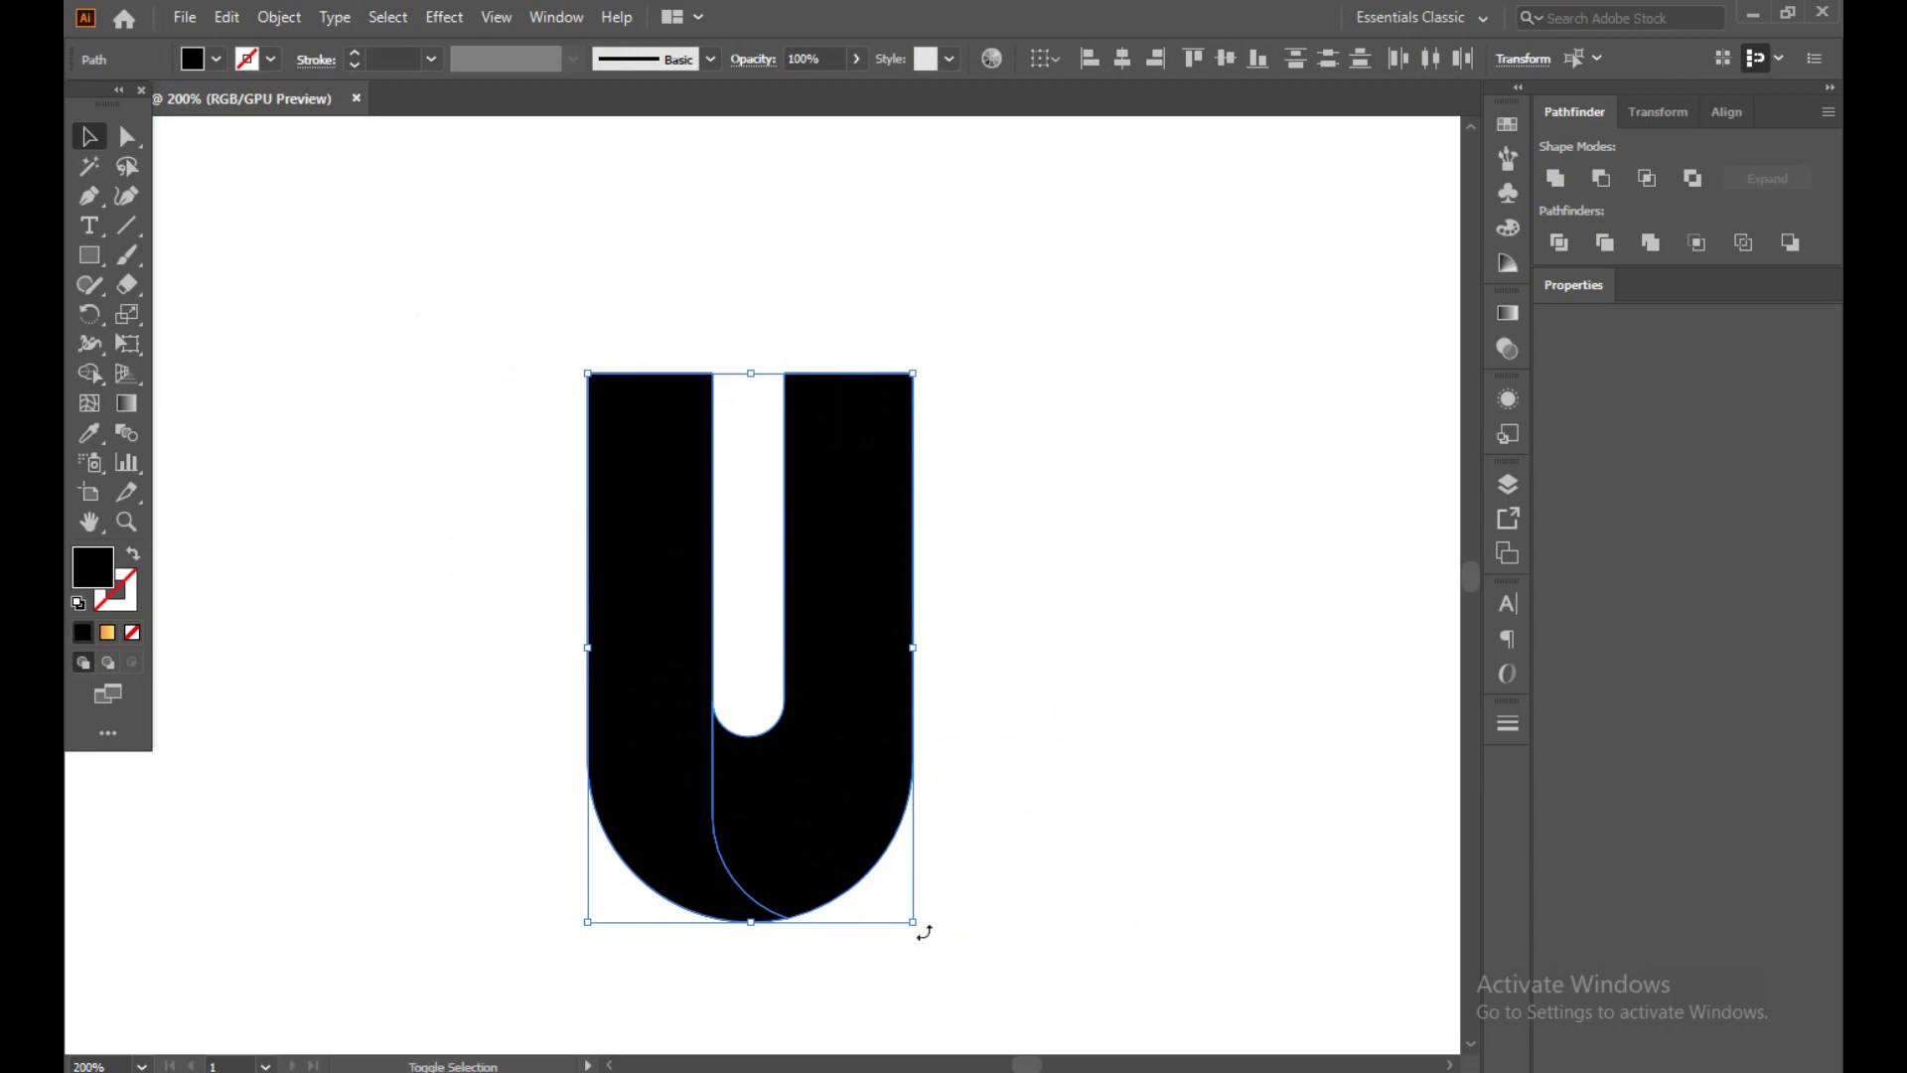
mouse_move(923, 932)
mouse_down()
mouse_move(619, 798)
mouse_move(511, 652)
mouse_up()
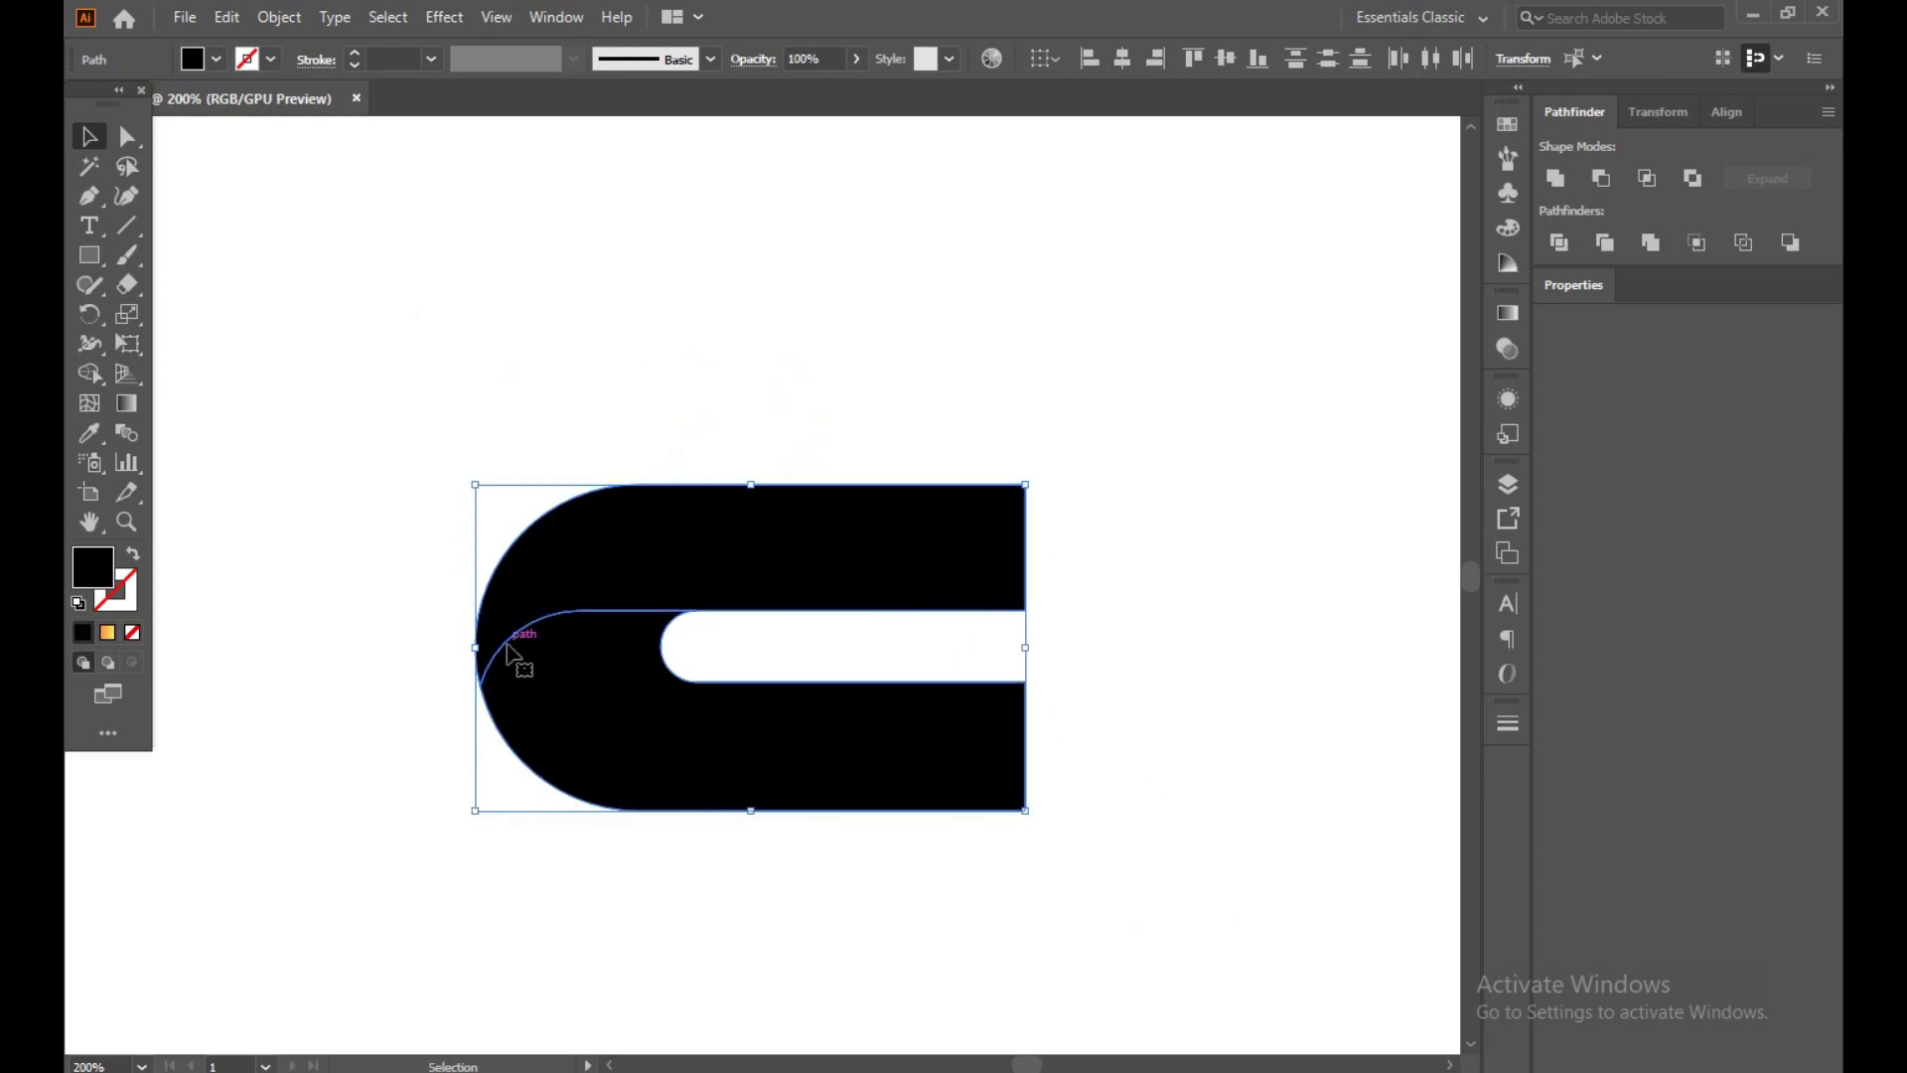
drag(800, 752, 838, 558)
click(1268, 561)
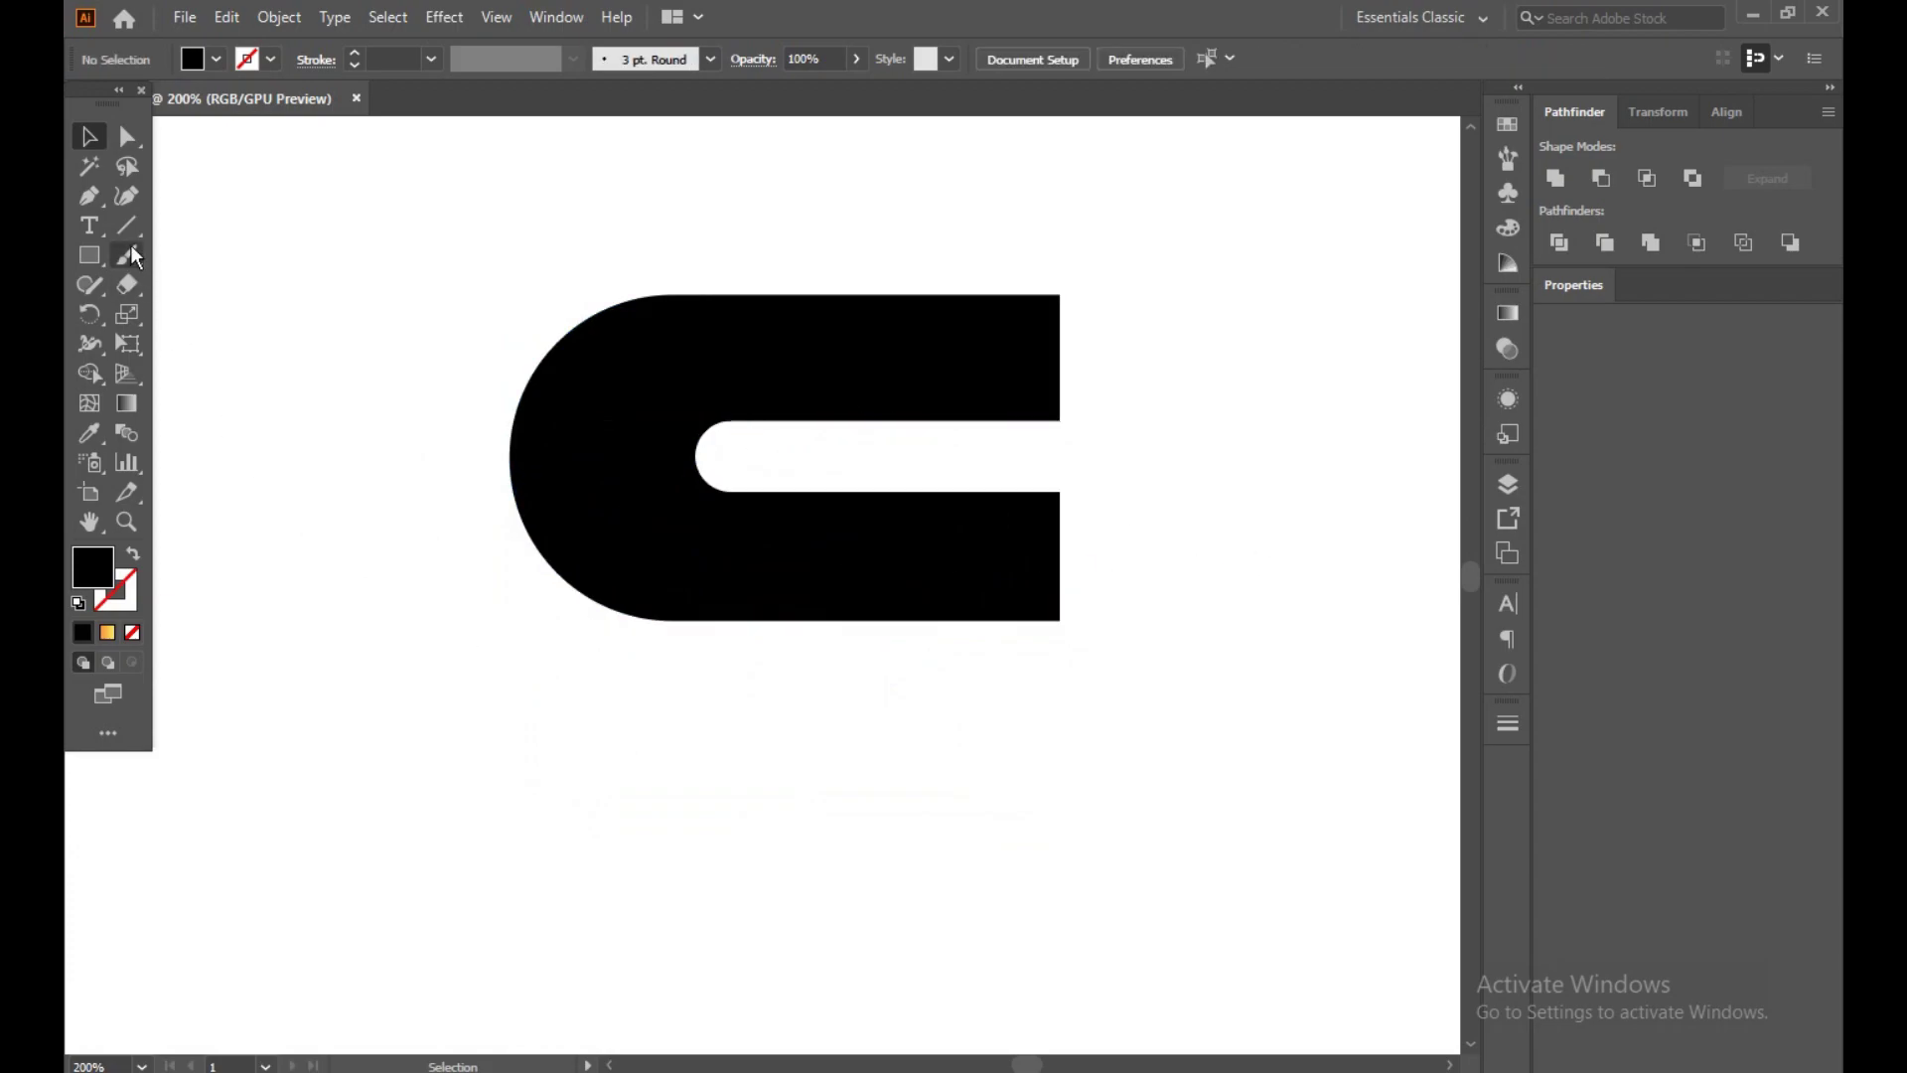
- Draw a Pen path from below the C to an upper-right tip, with an upper notch and spike
click(96, 197)
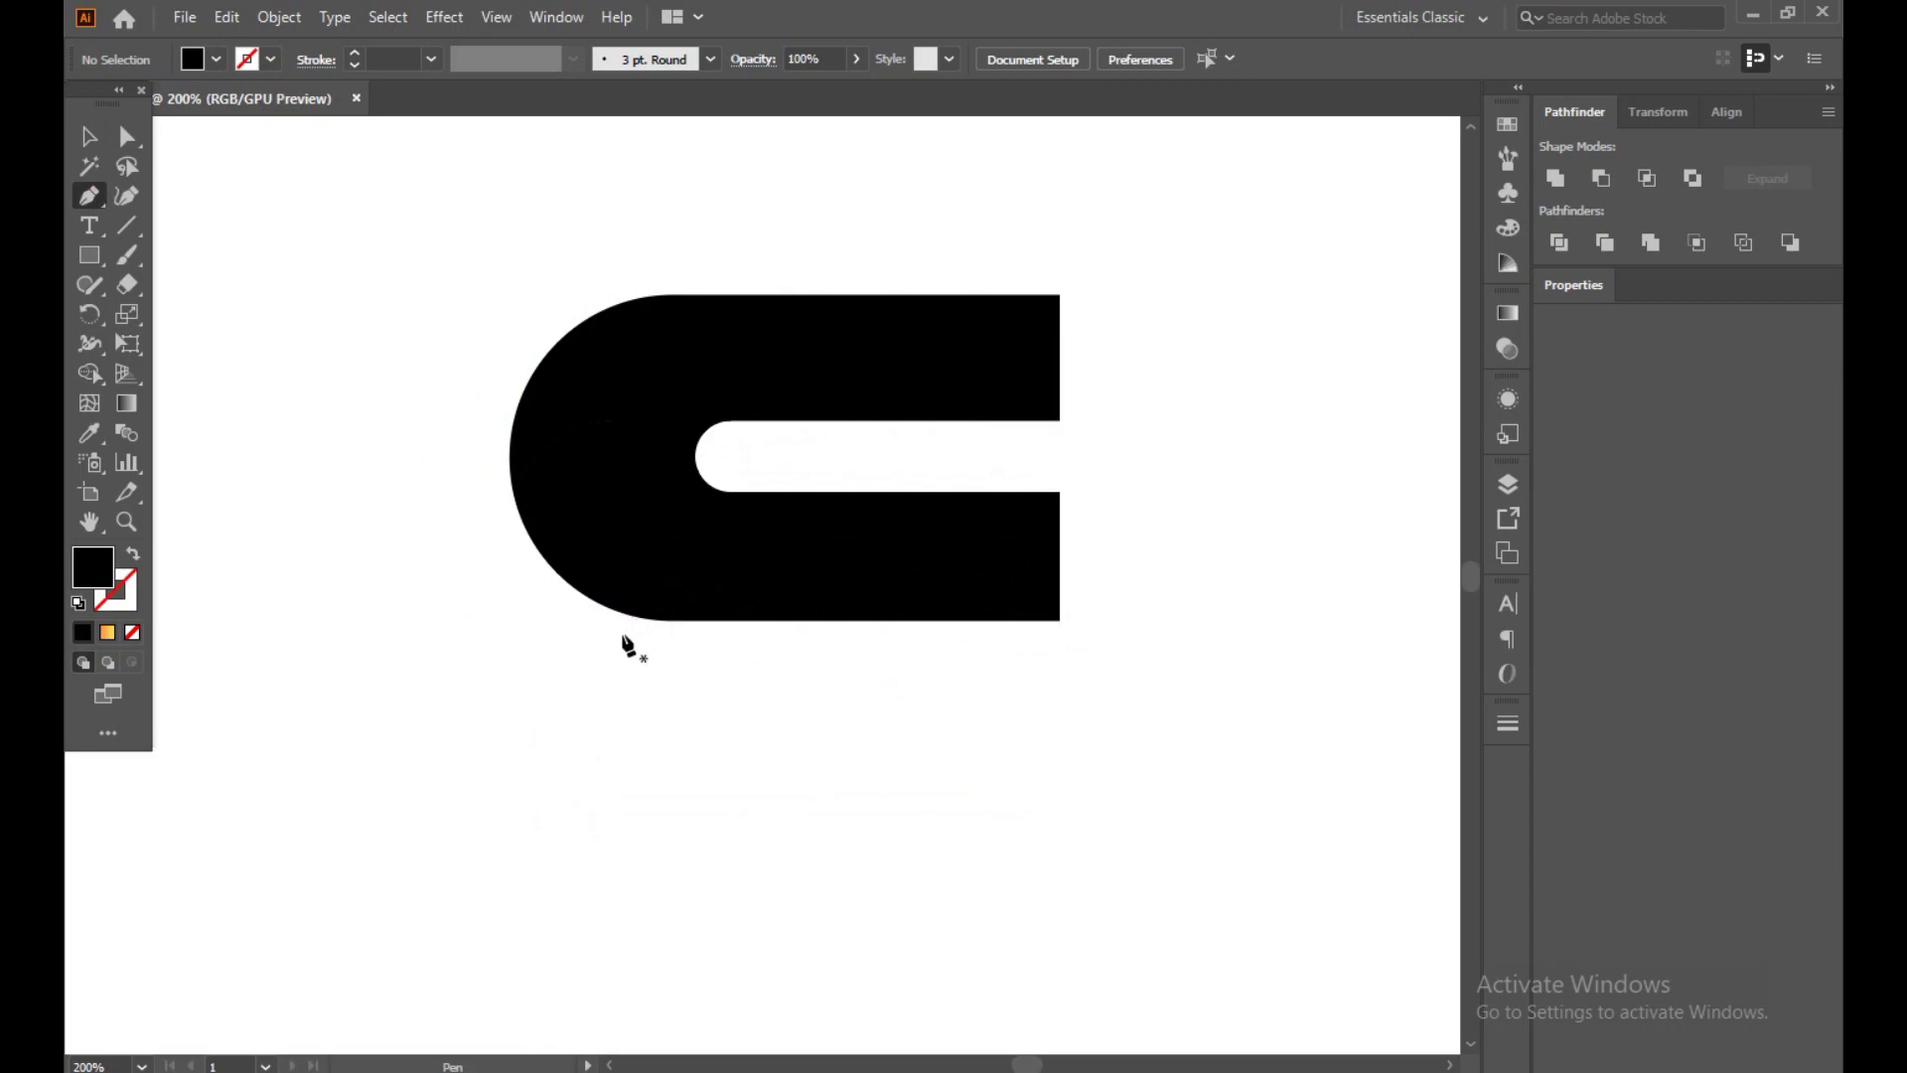
click(760, 714)
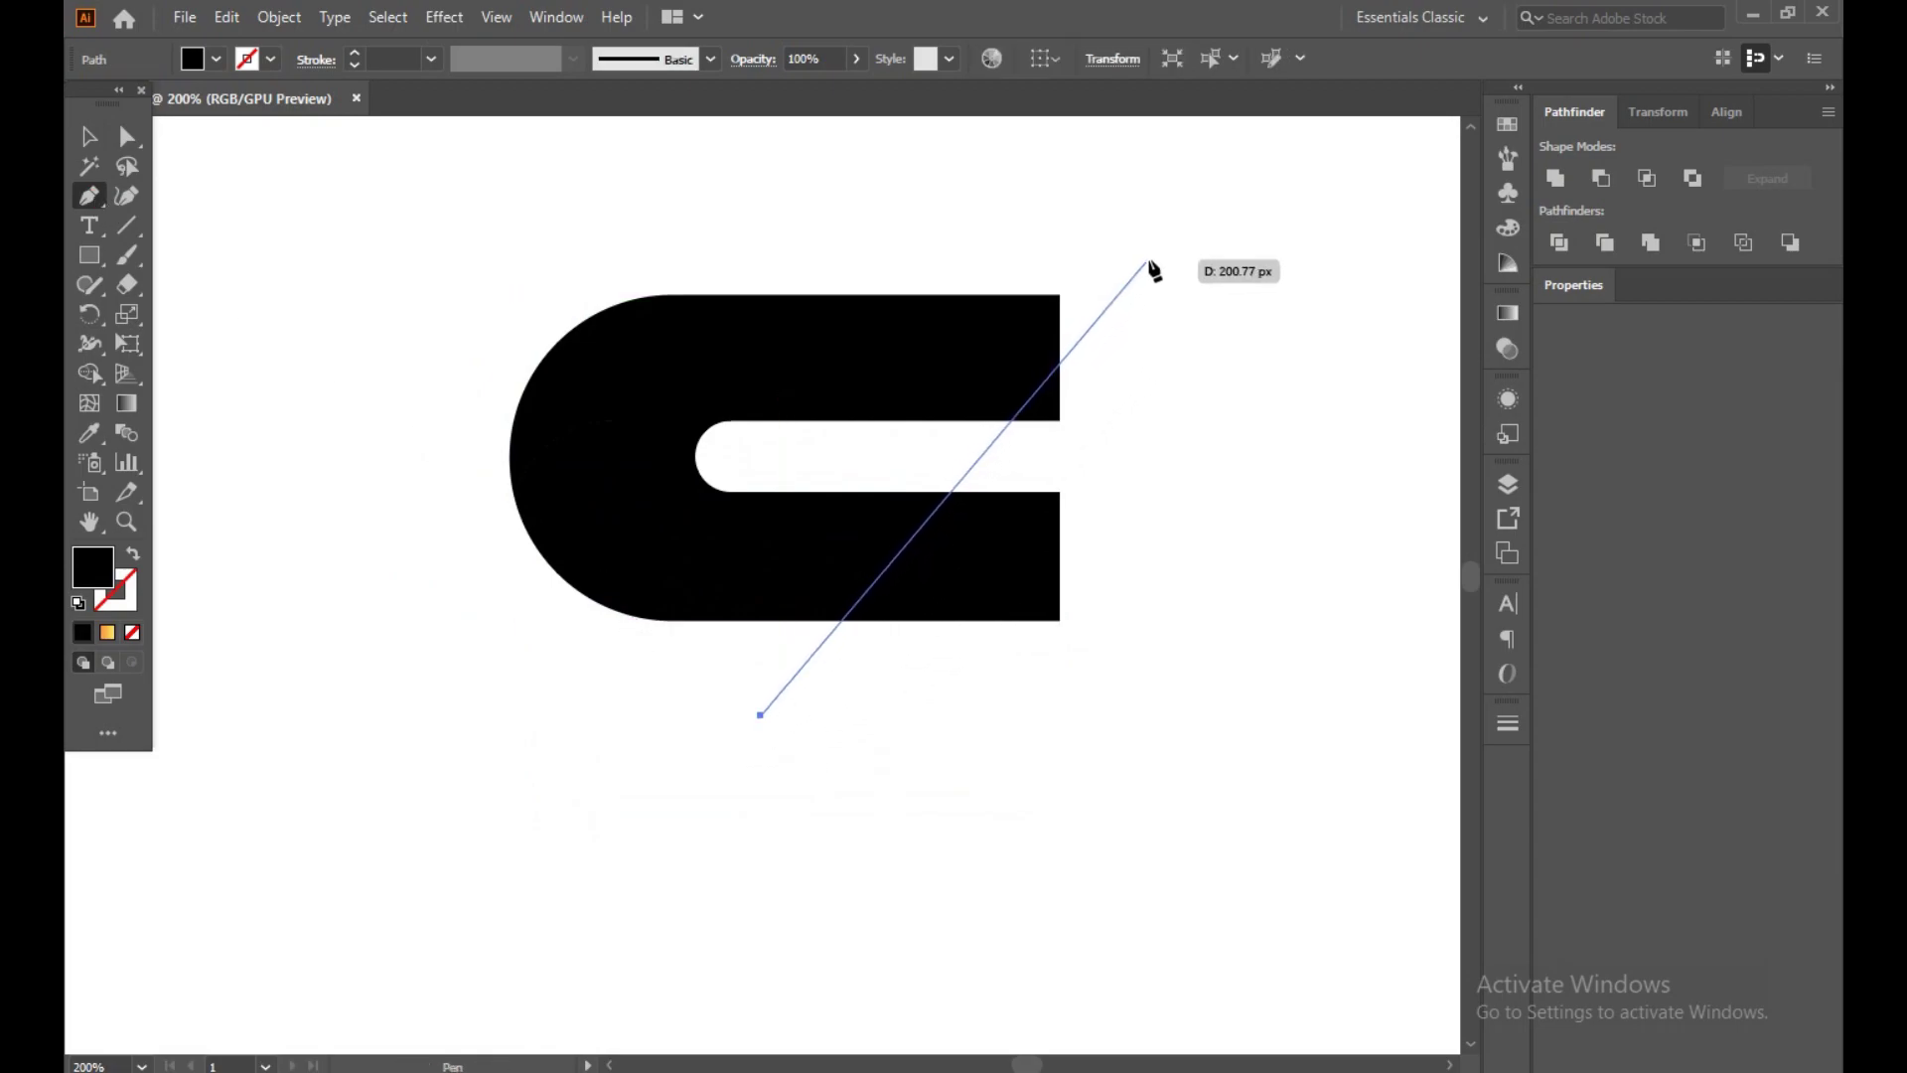
click(1214, 173)
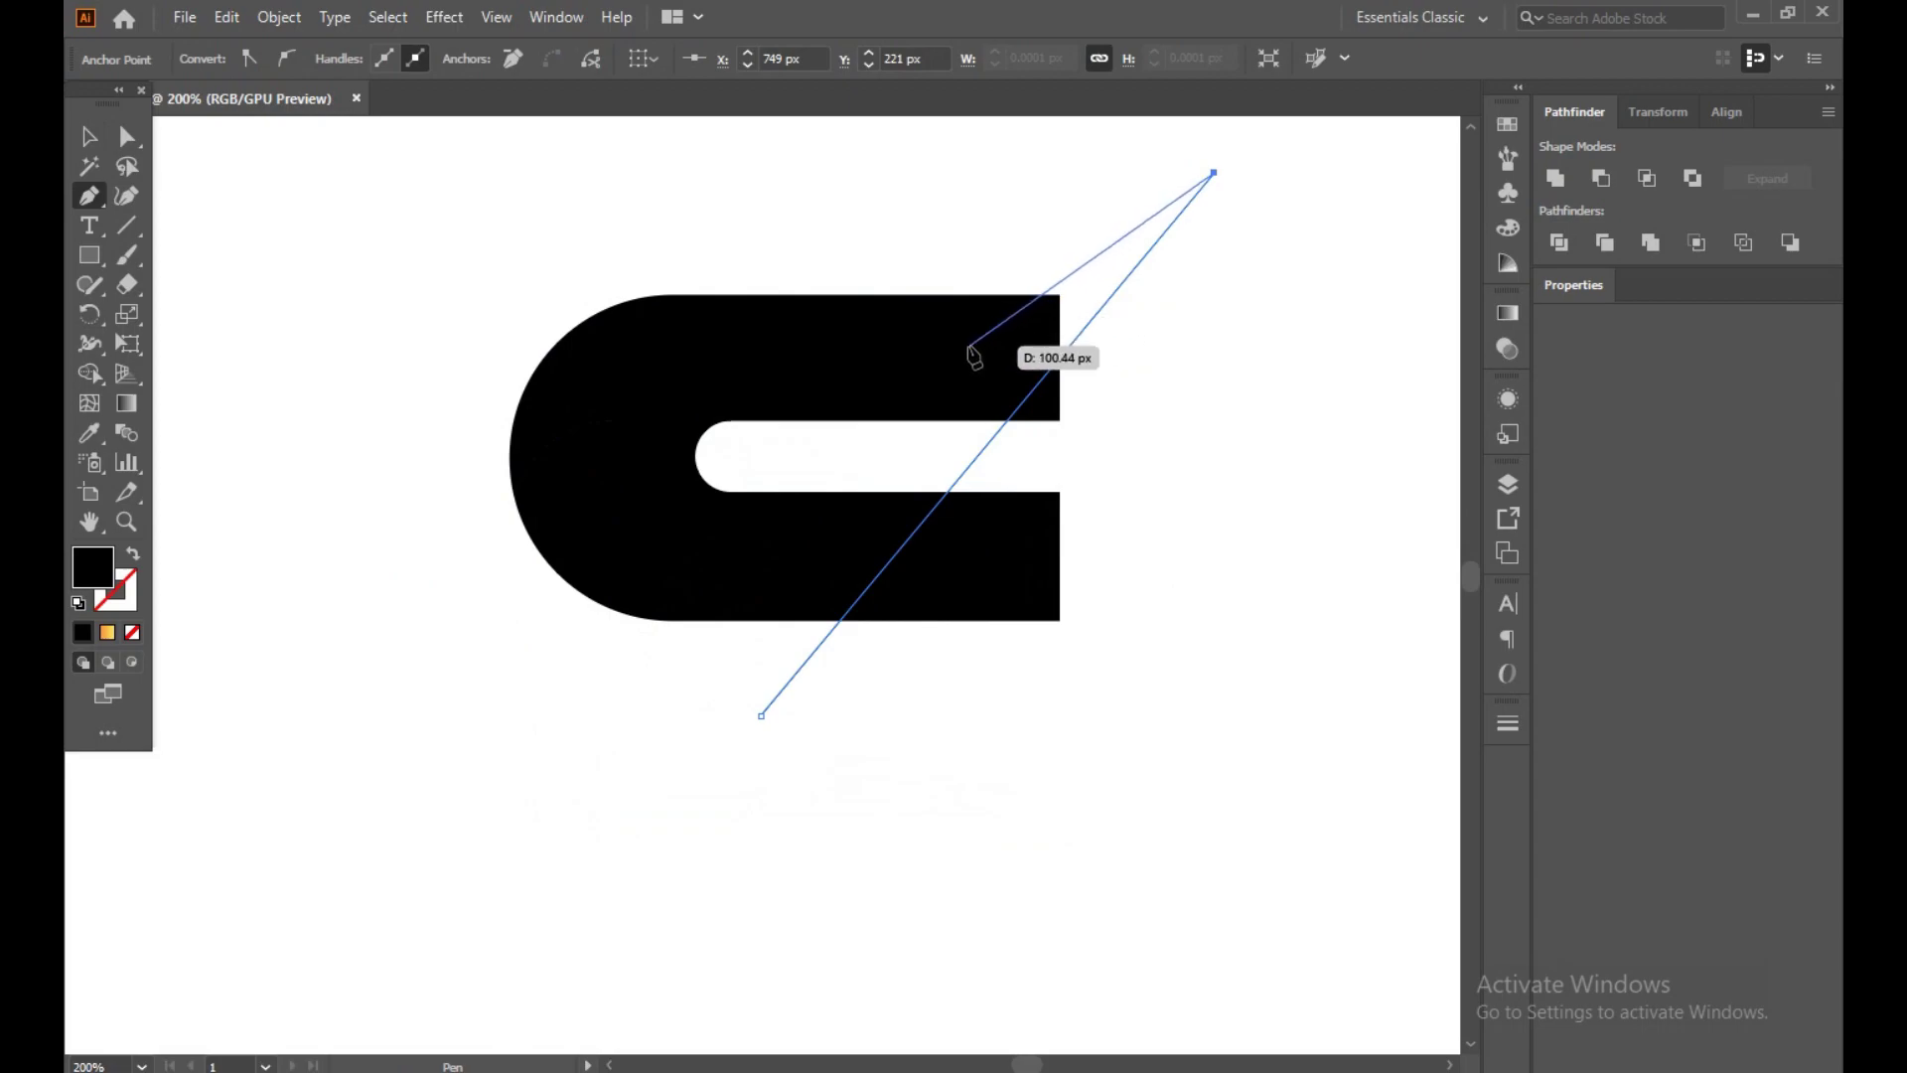
click(969, 345)
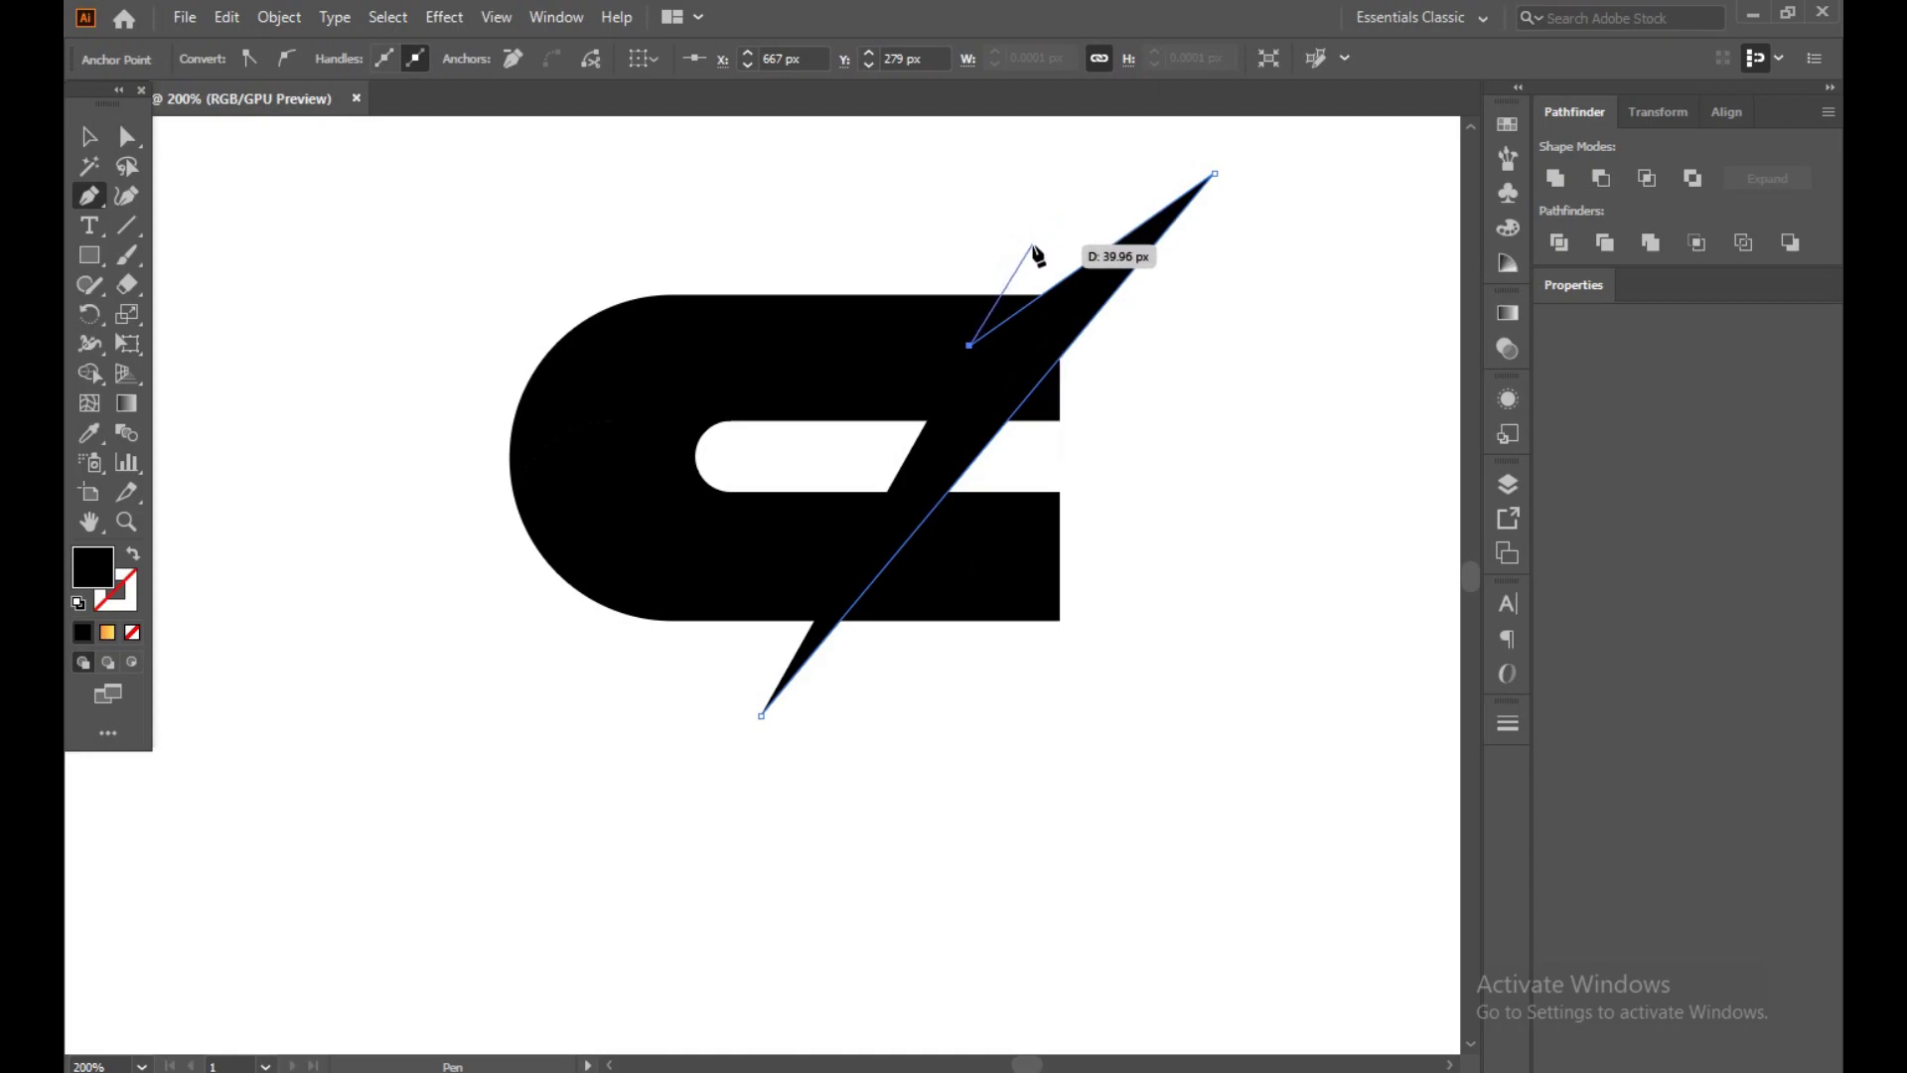
click(1033, 249)
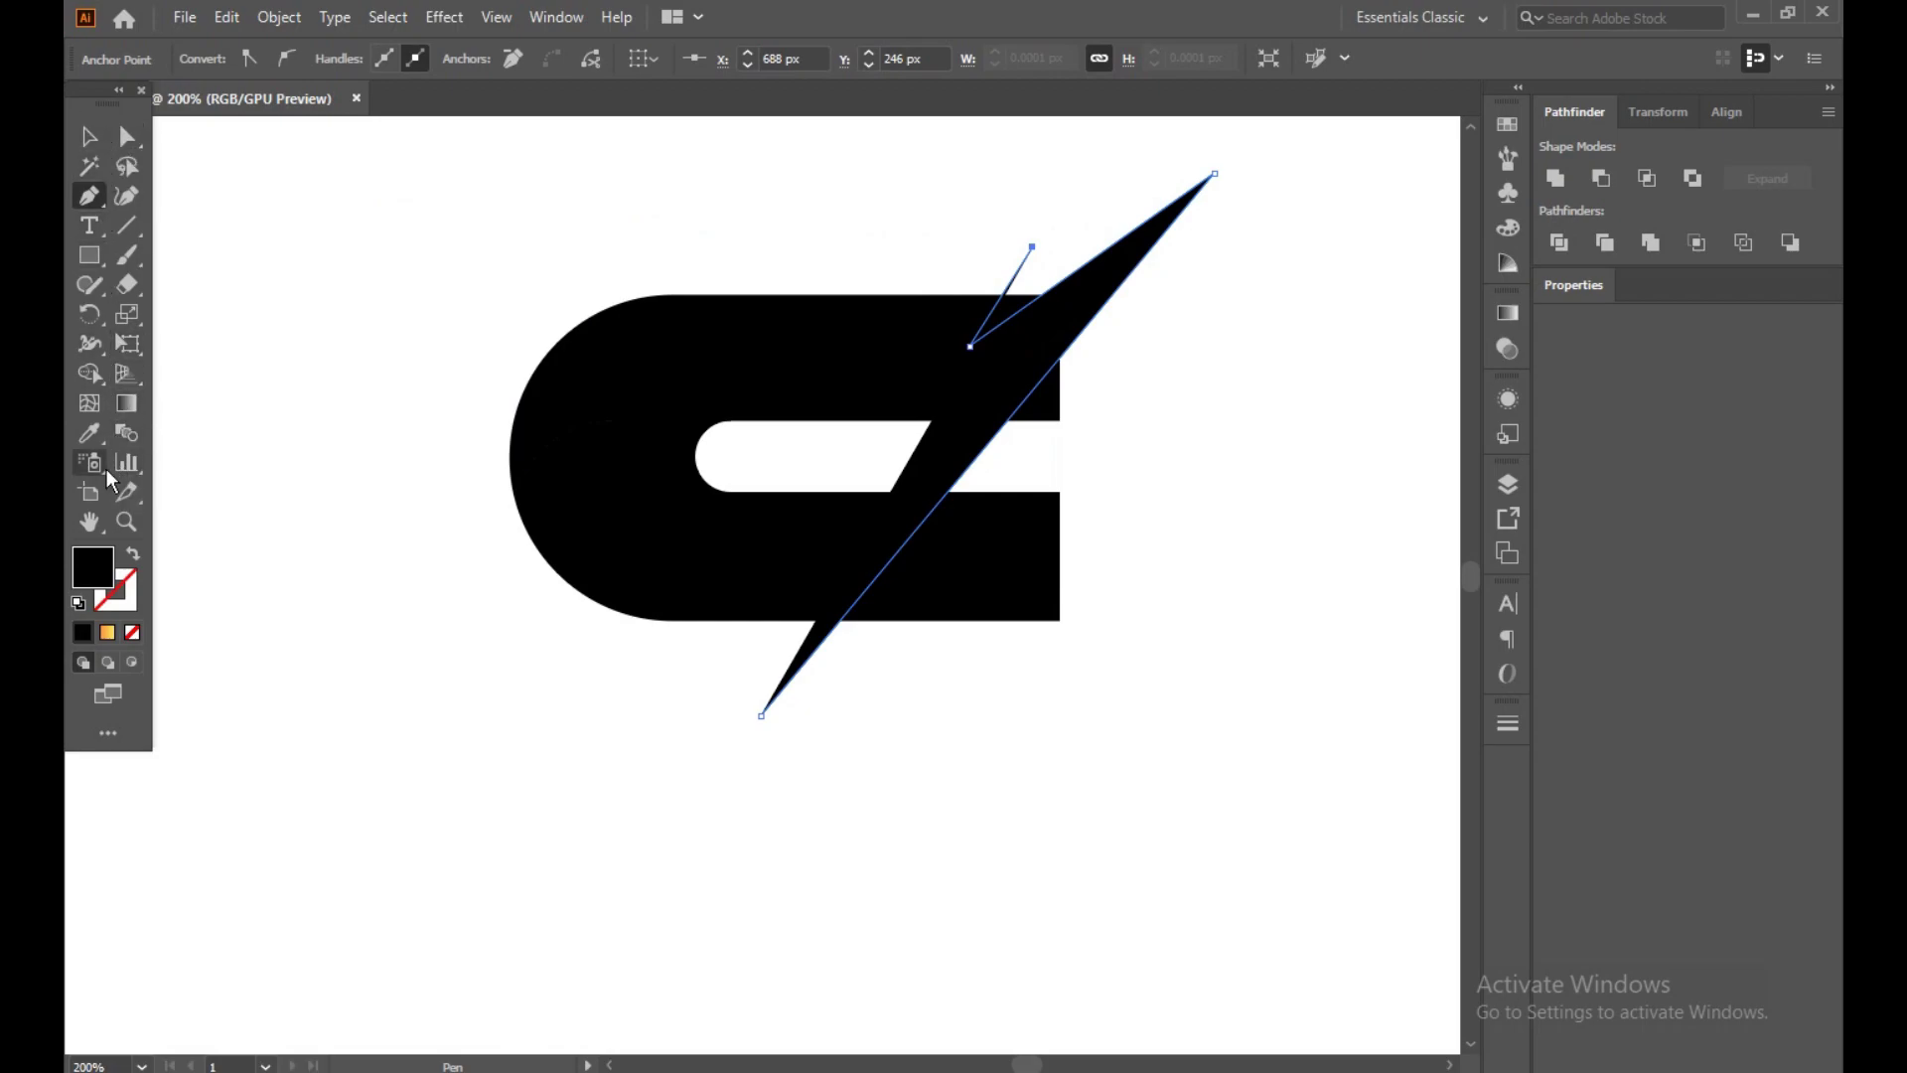
- Show the bolt as an unfilled outline and extend it from the bottom with a lower notch and spike
click(91, 137)
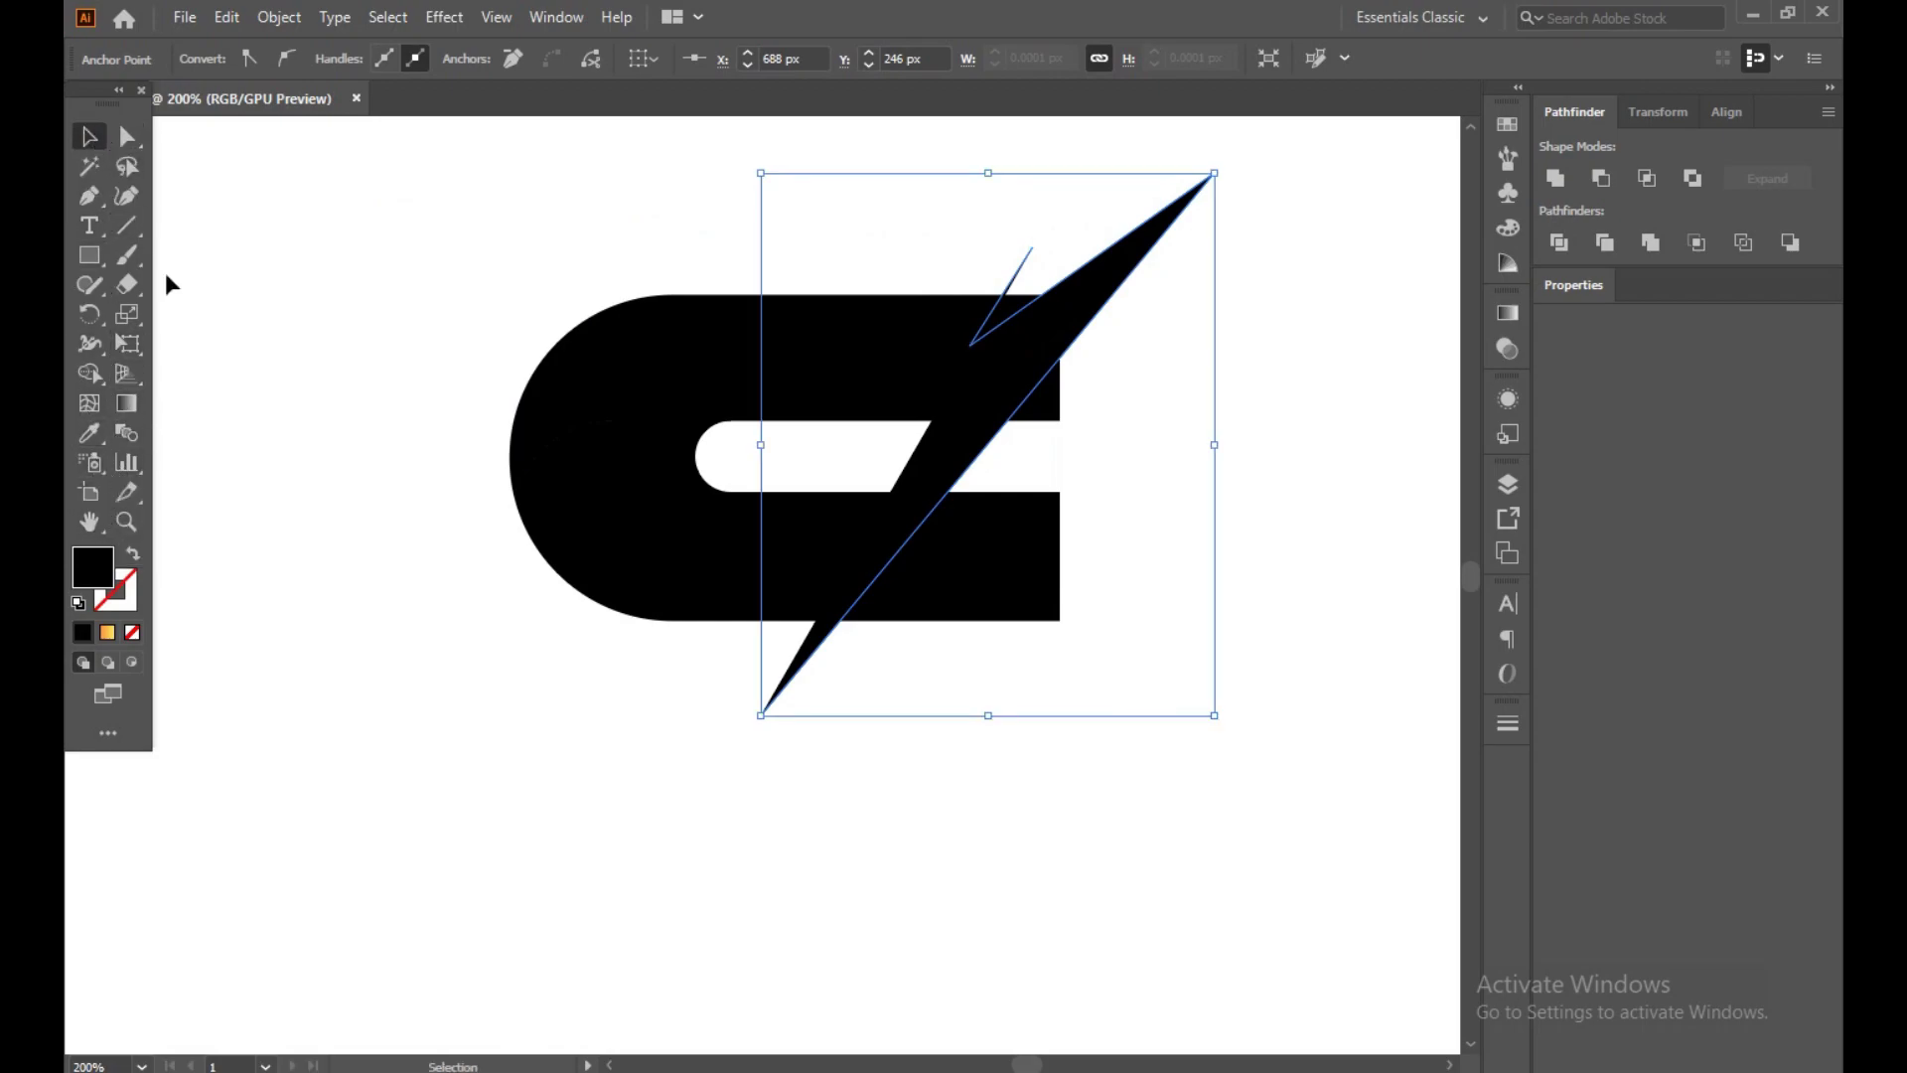
click(134, 560)
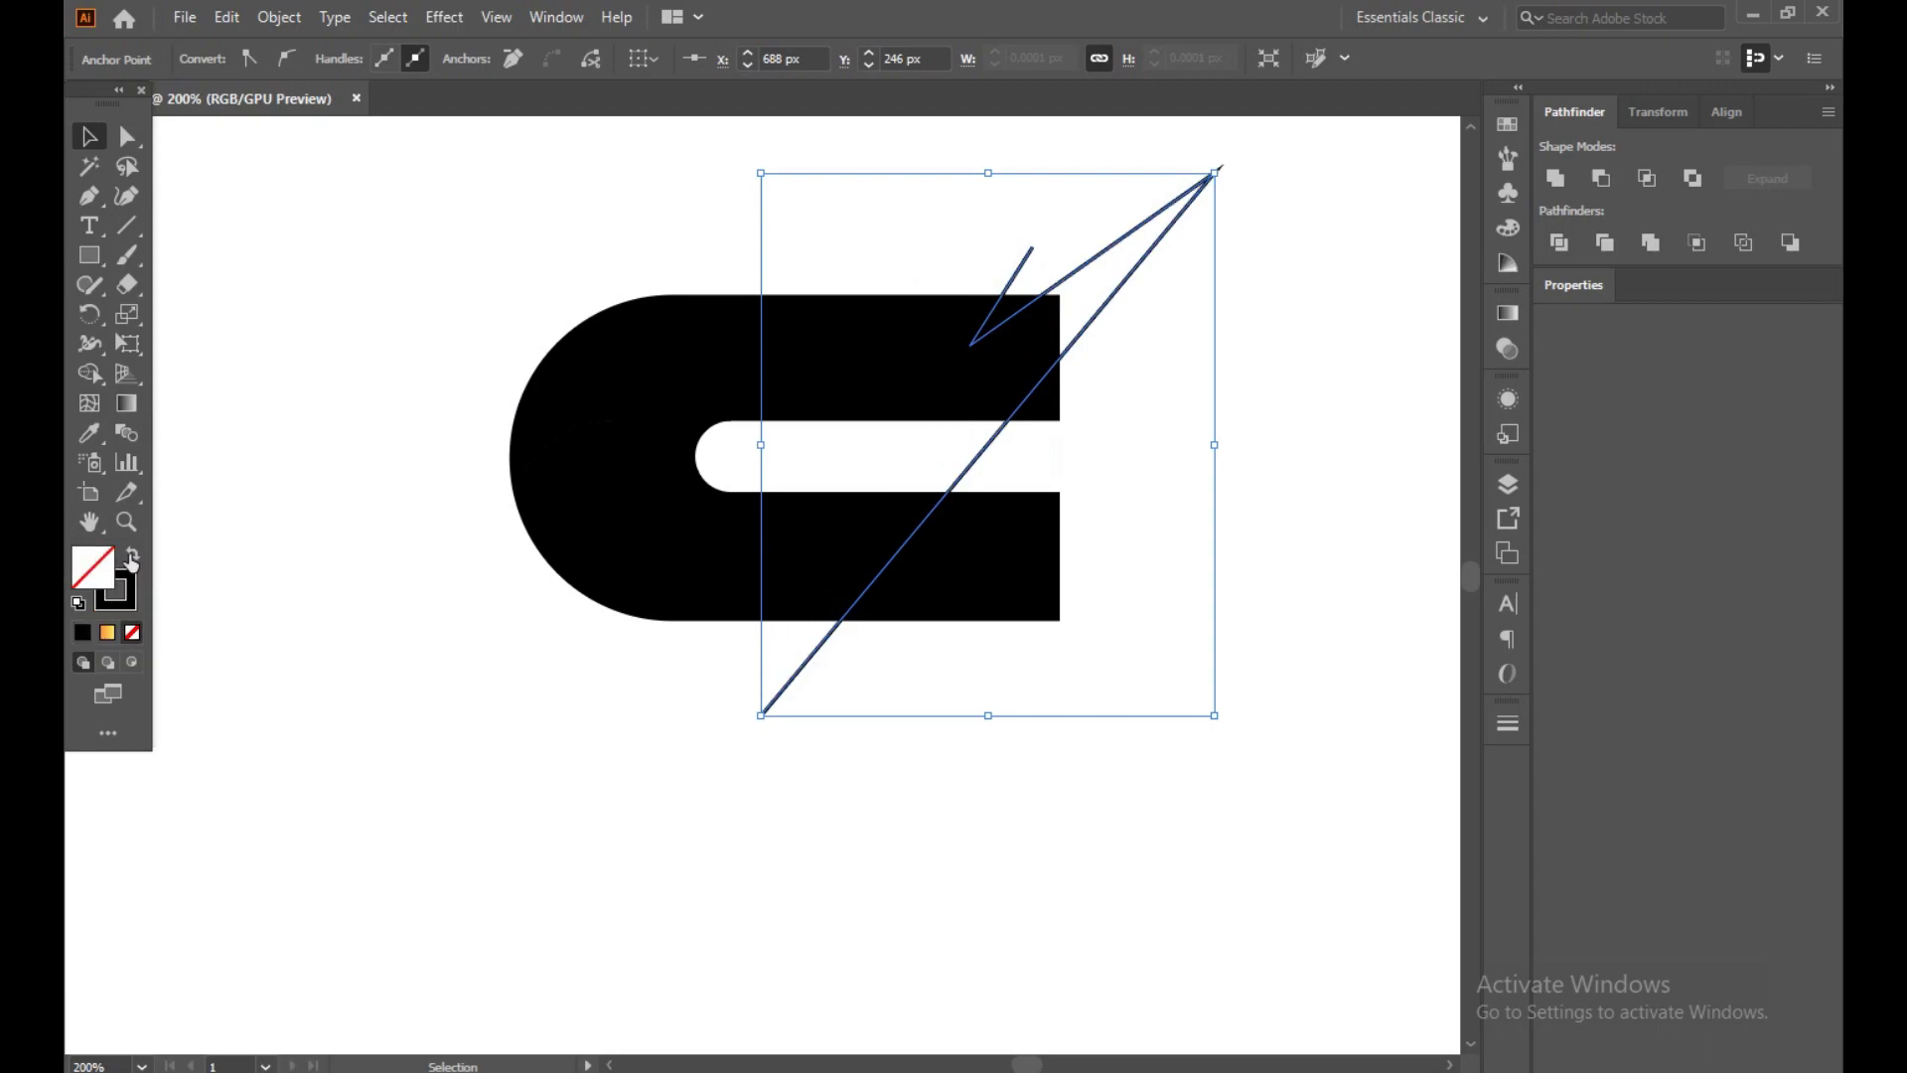
click(89, 196)
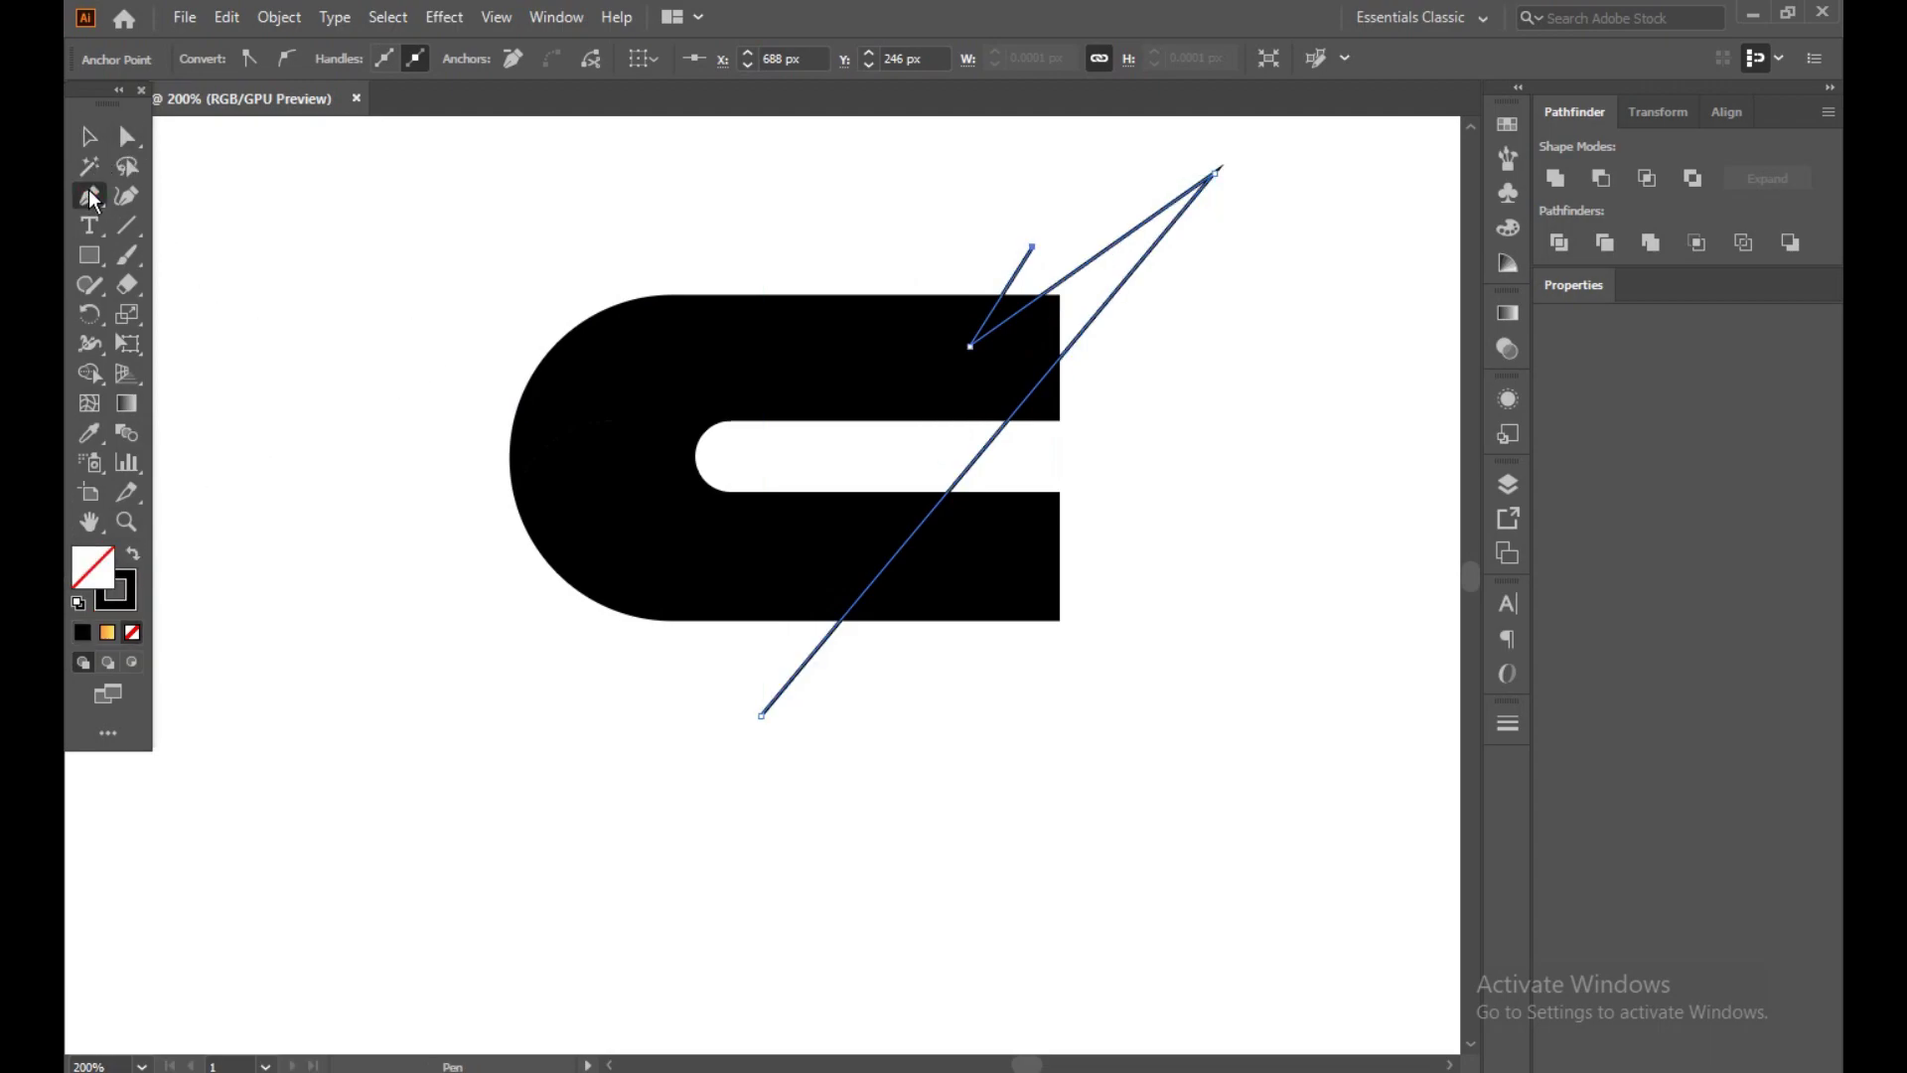
click(762, 715)
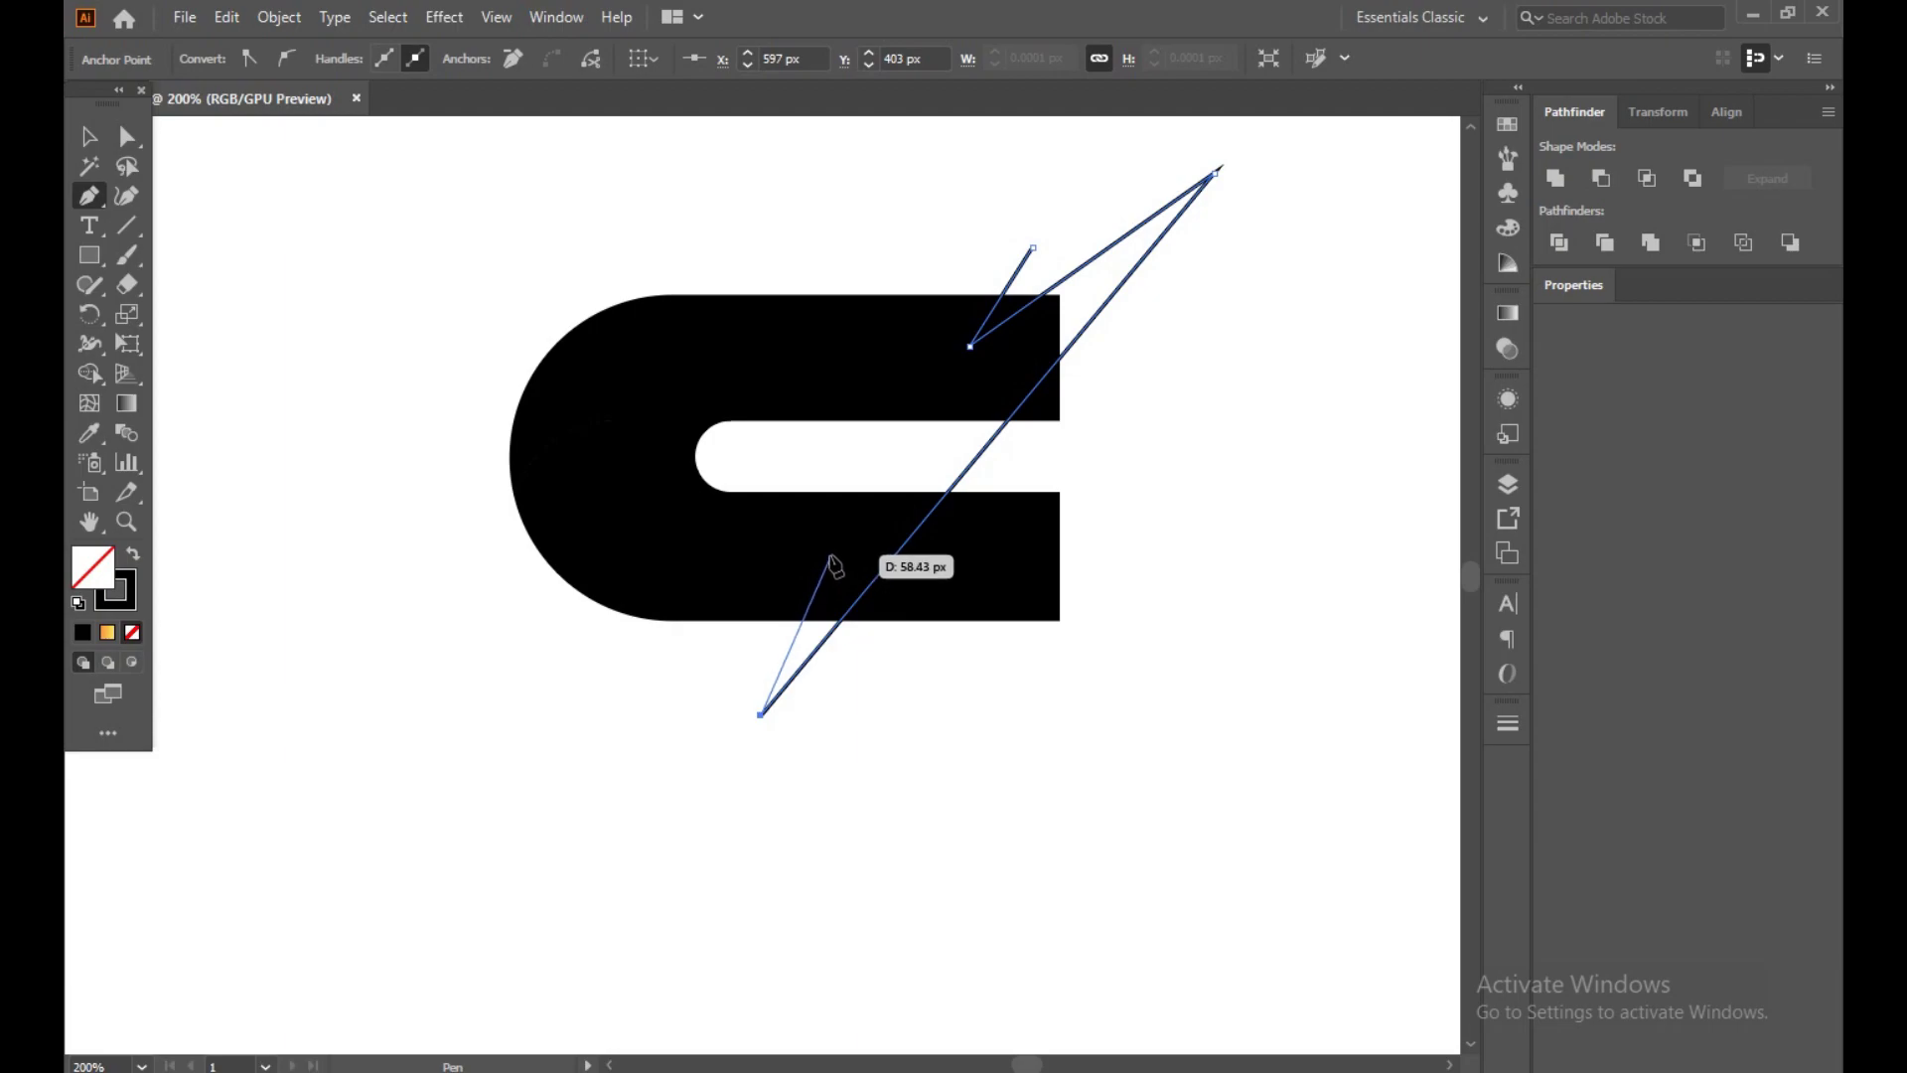
click(833, 547)
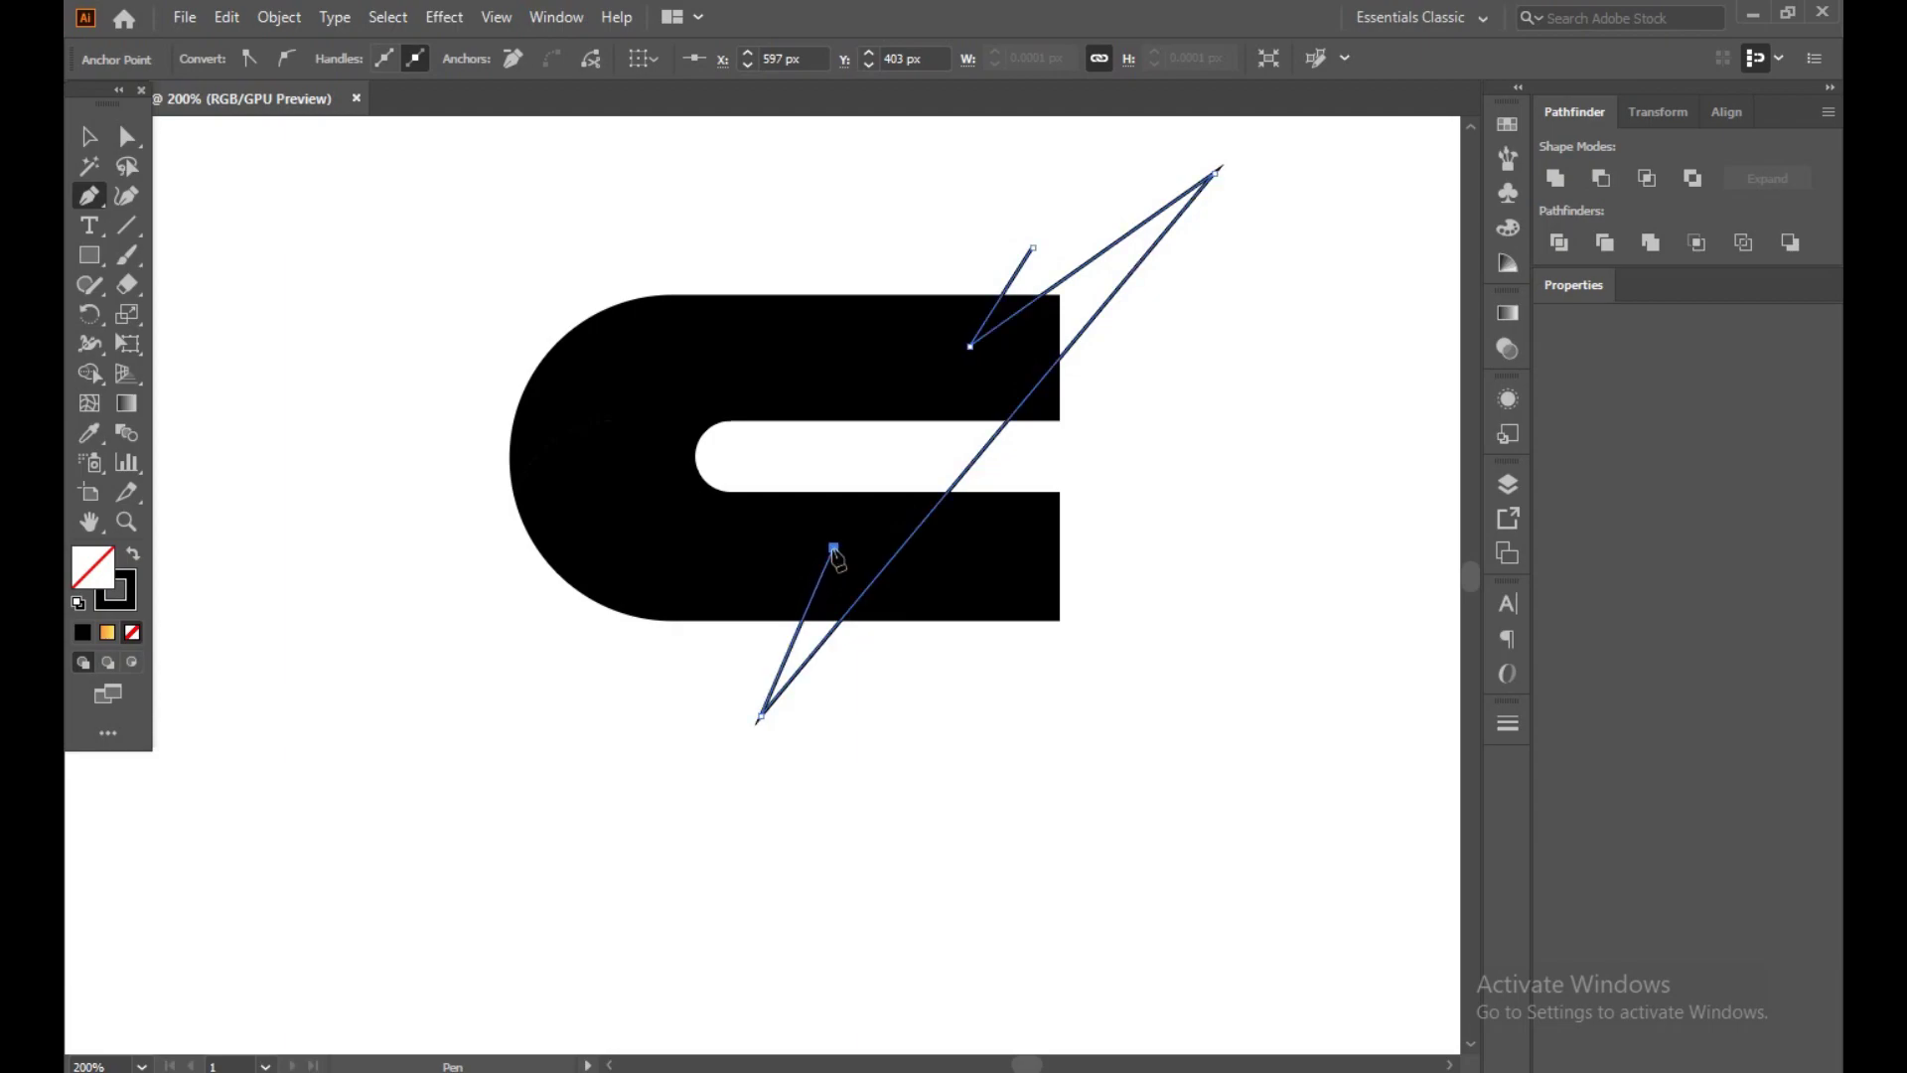
click(721, 667)
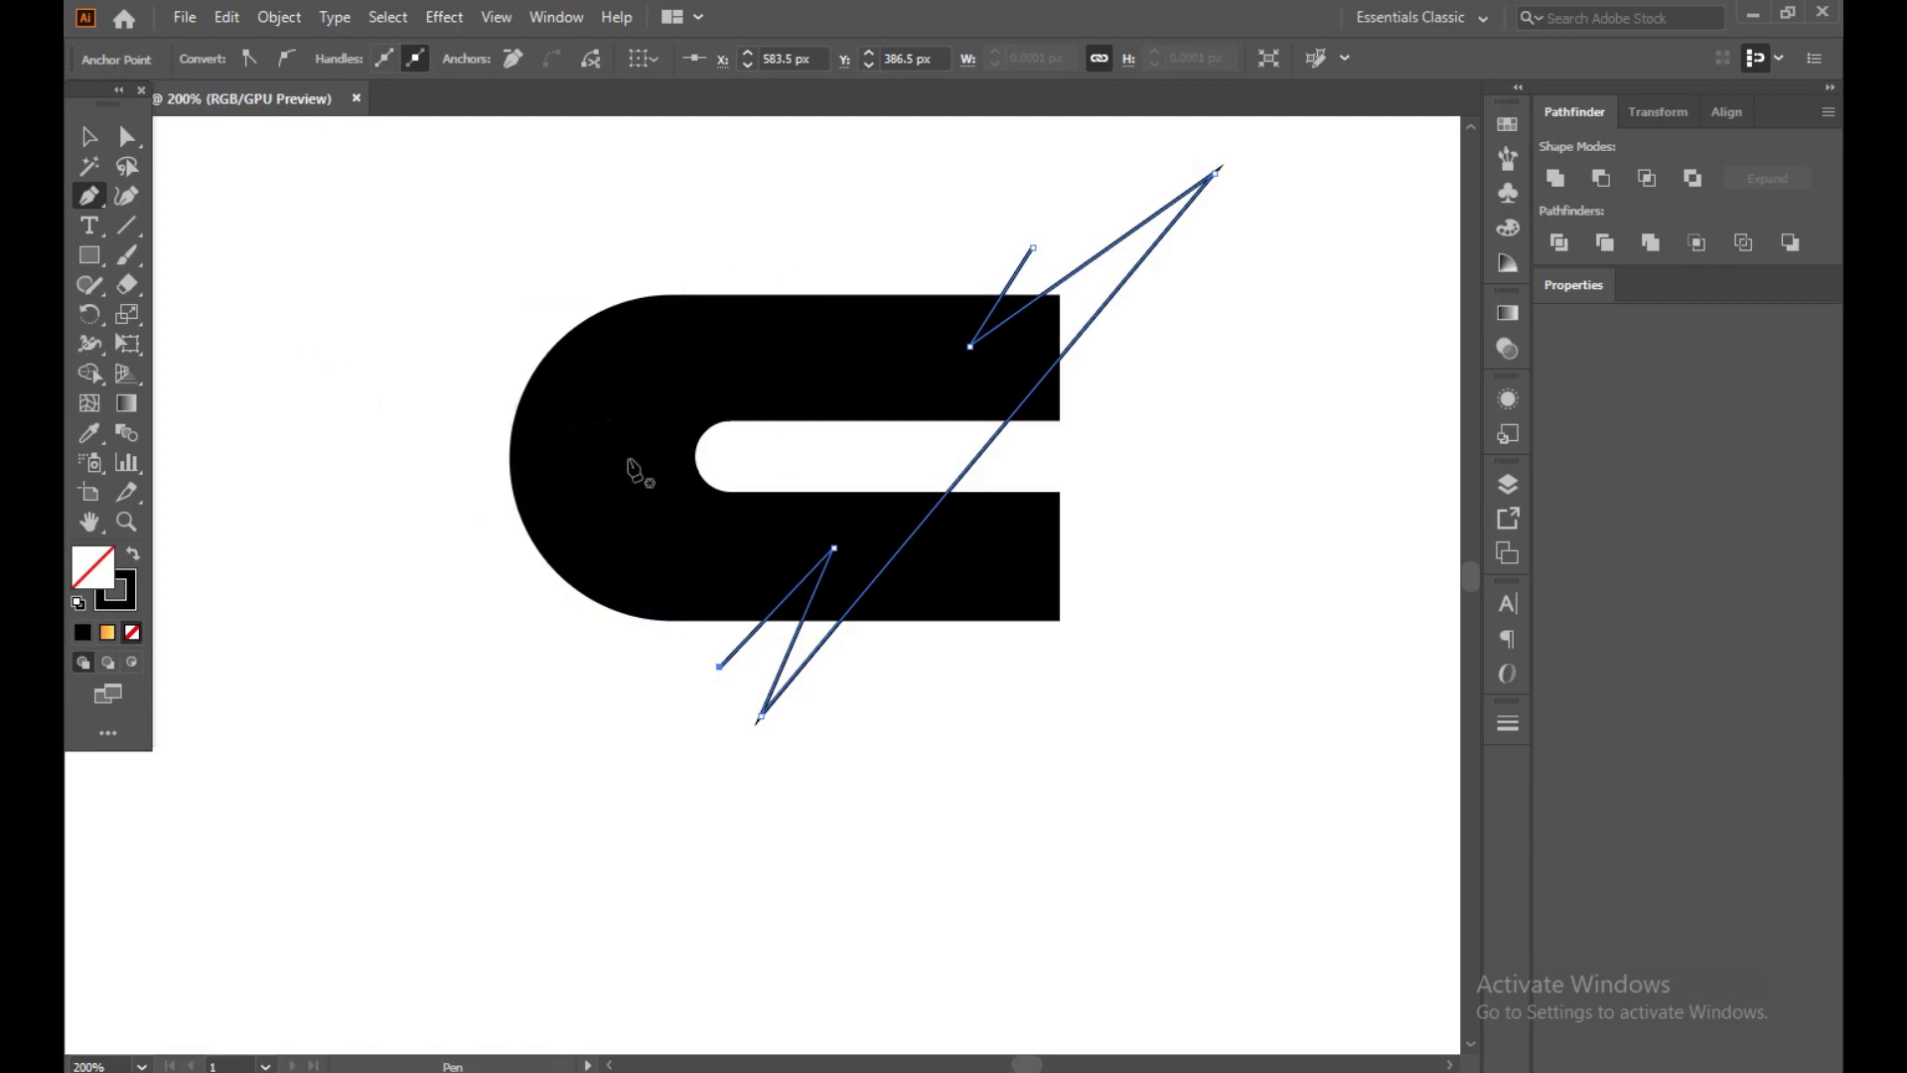
click(91, 137)
- With Shape Builder and black fill, remove the lower-right region and merge the upper spike into the band
drag(354, 144, 1254, 745)
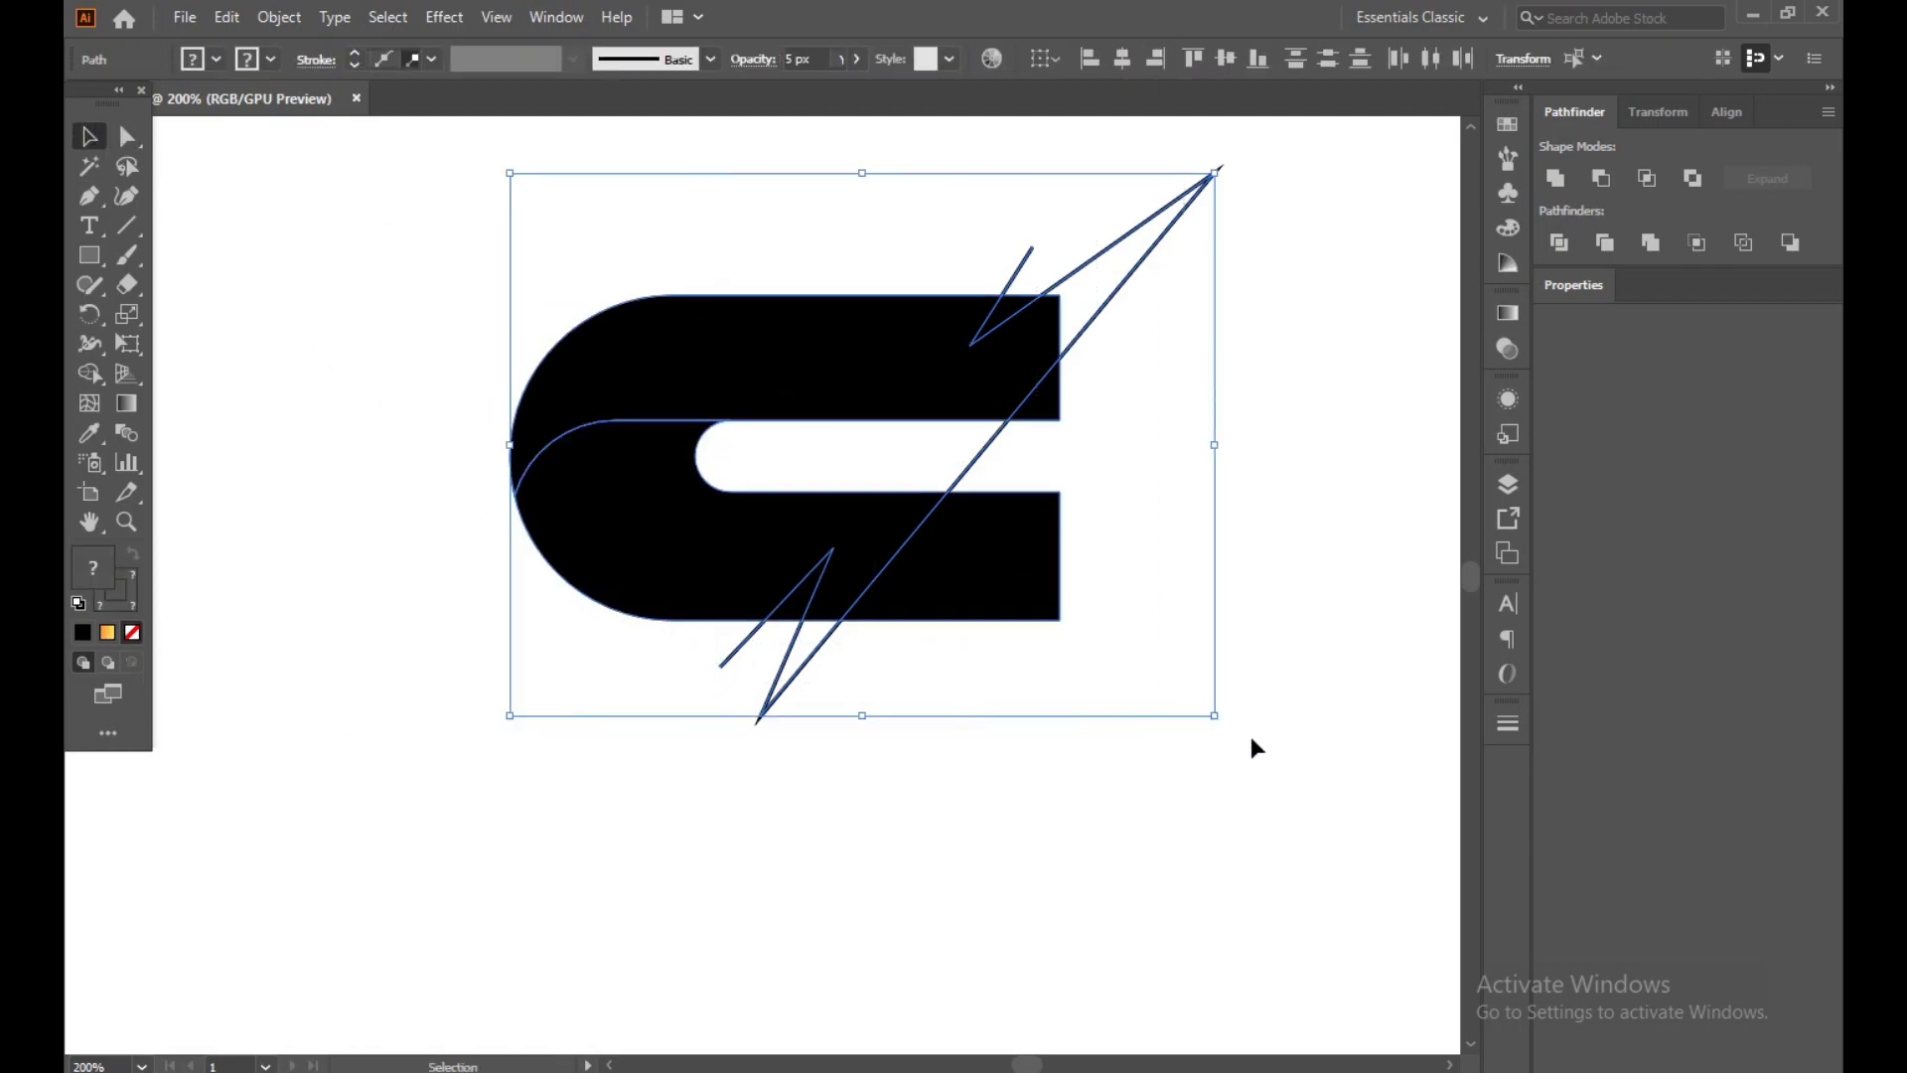
click(103, 374)
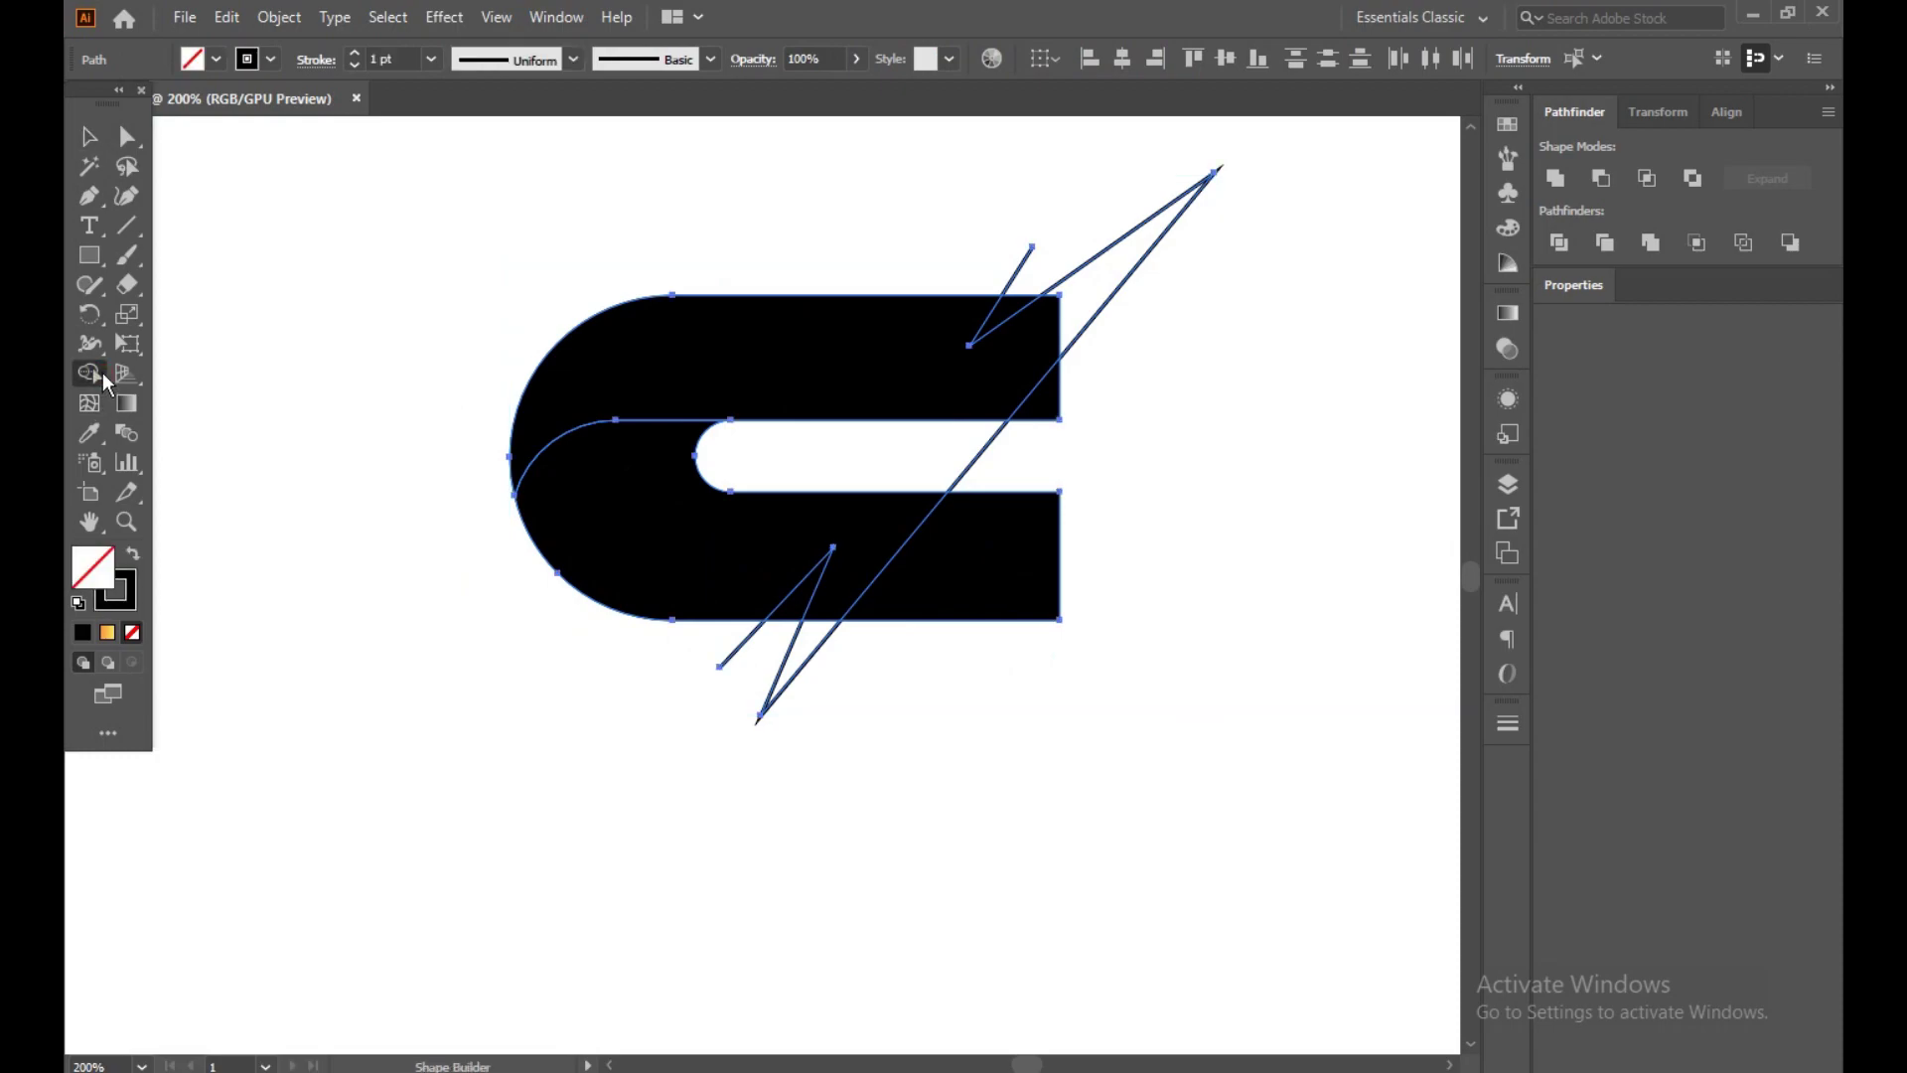
click(133, 556)
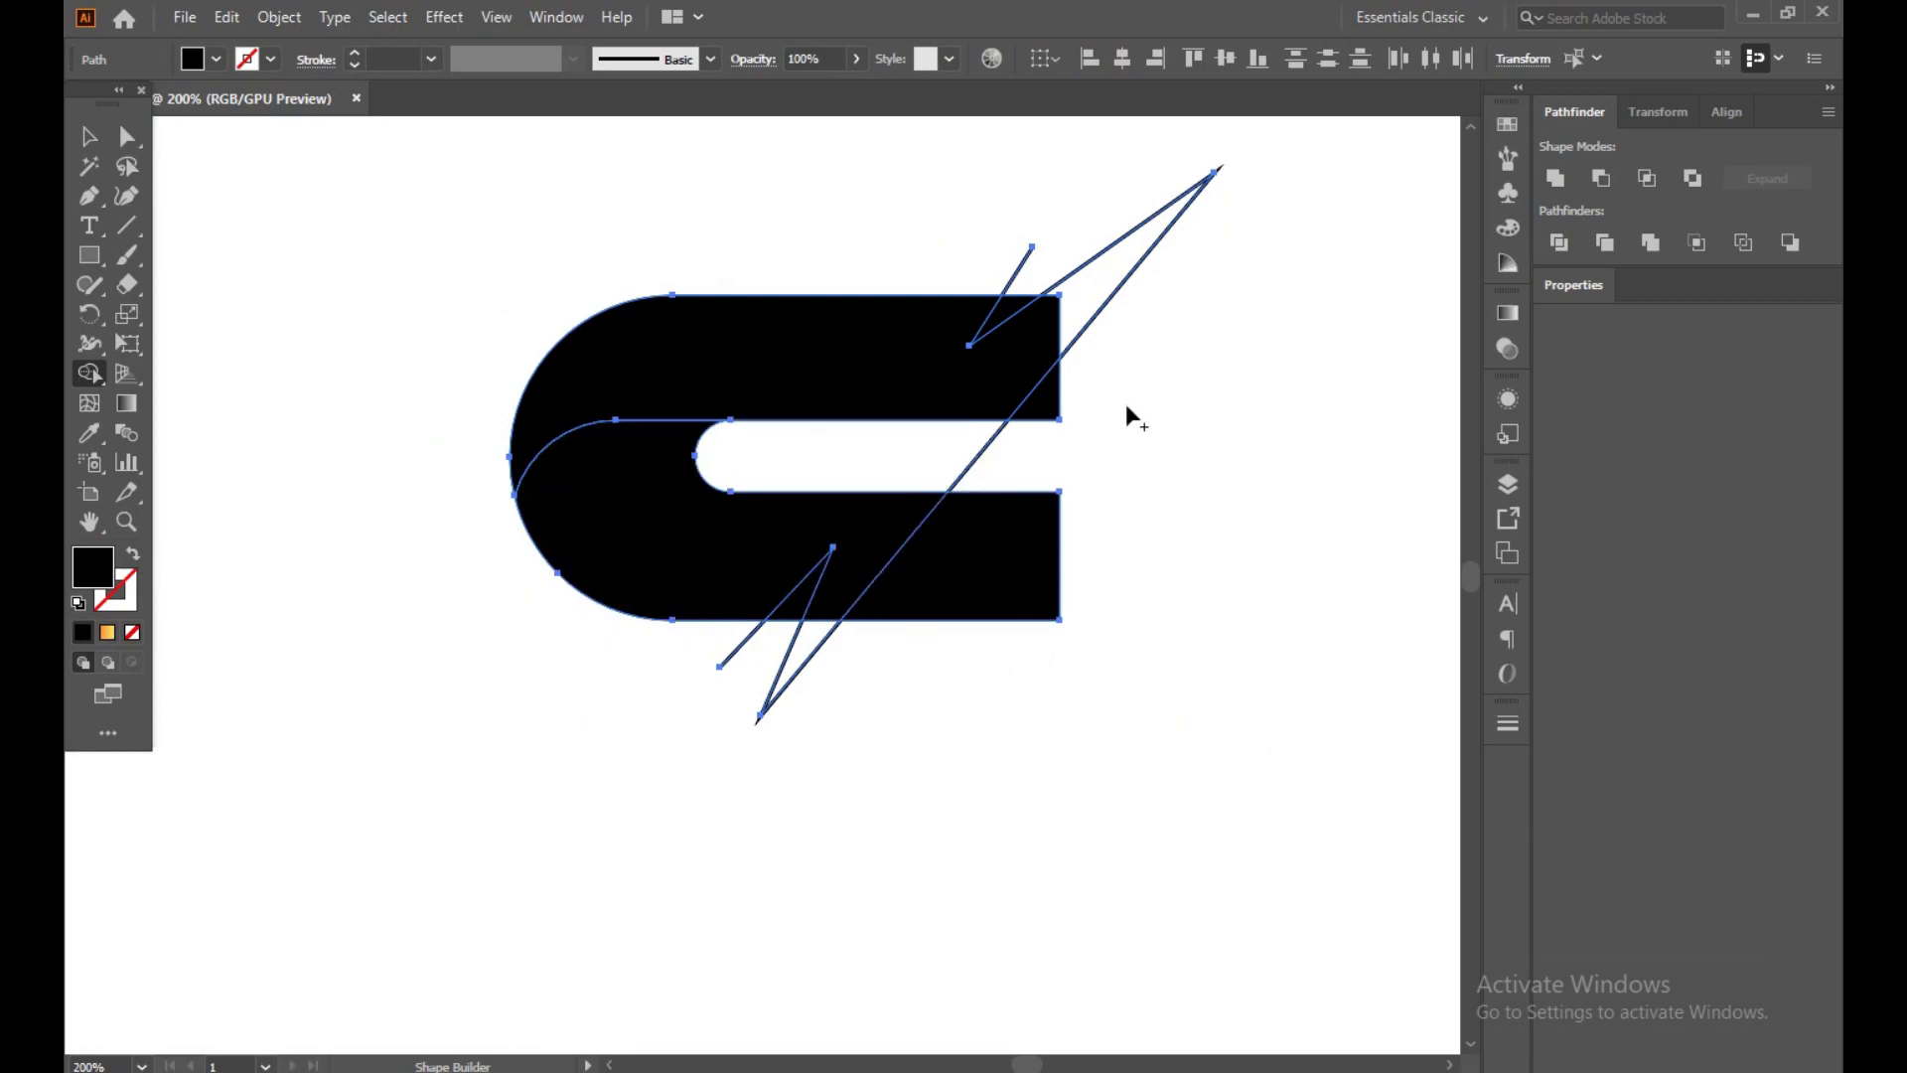
alt+click(1020, 532)
drag(1137, 328, 1037, 419)
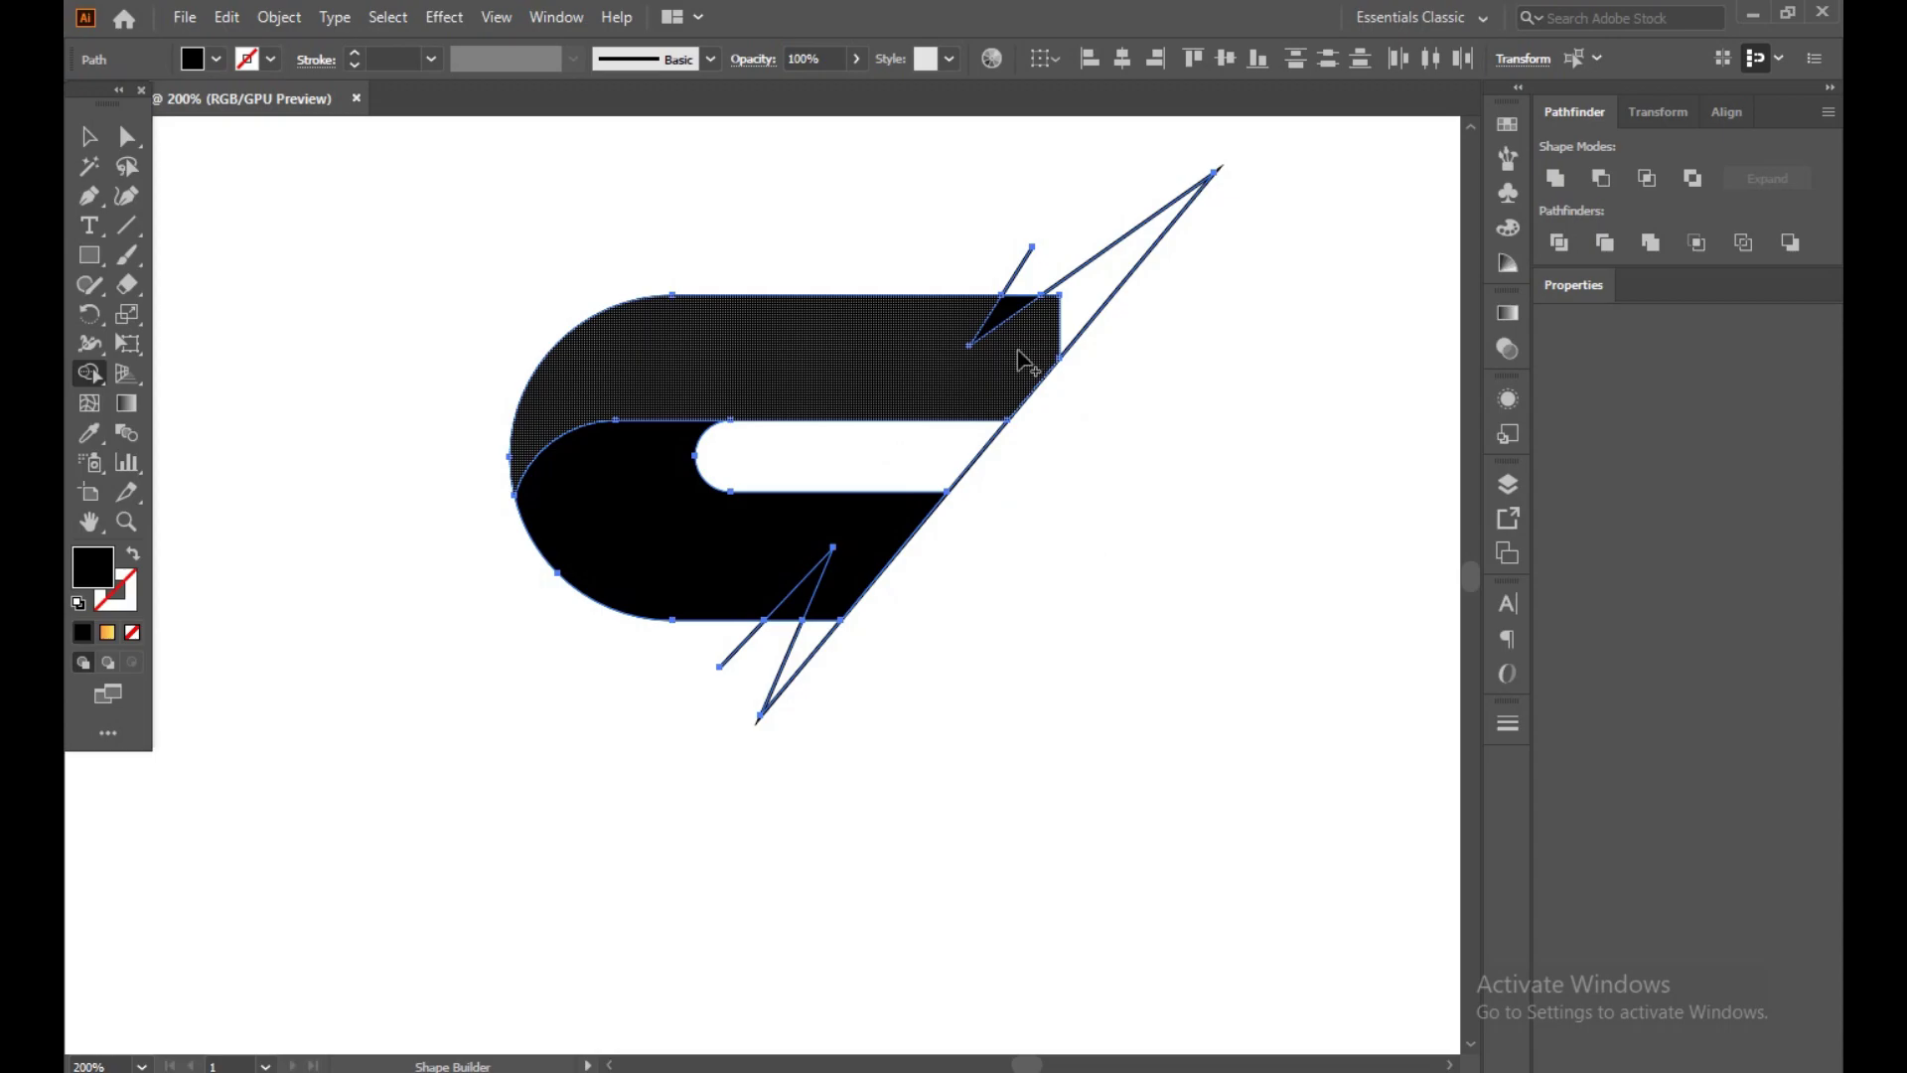
drag(1031, 353, 1079, 288)
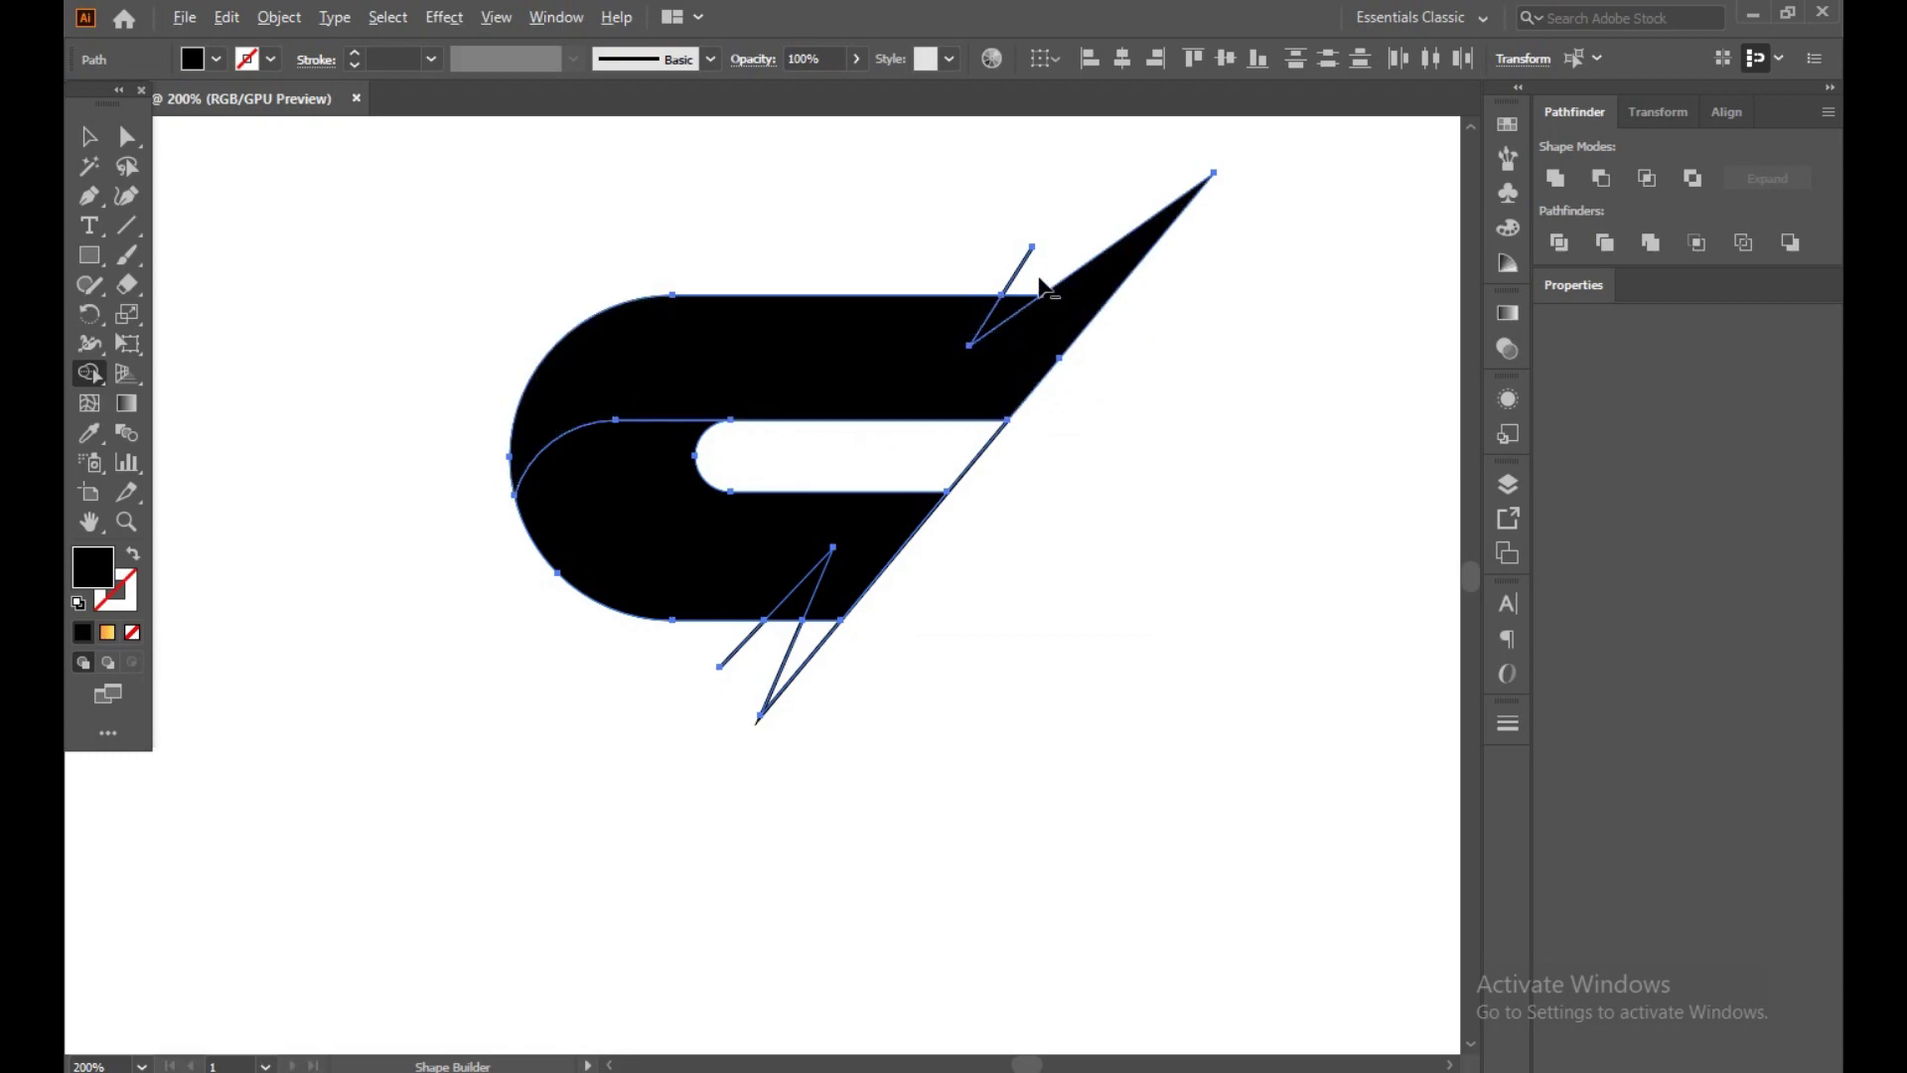
alt+click(1029, 298)
drag(988, 243, 1029, 278)
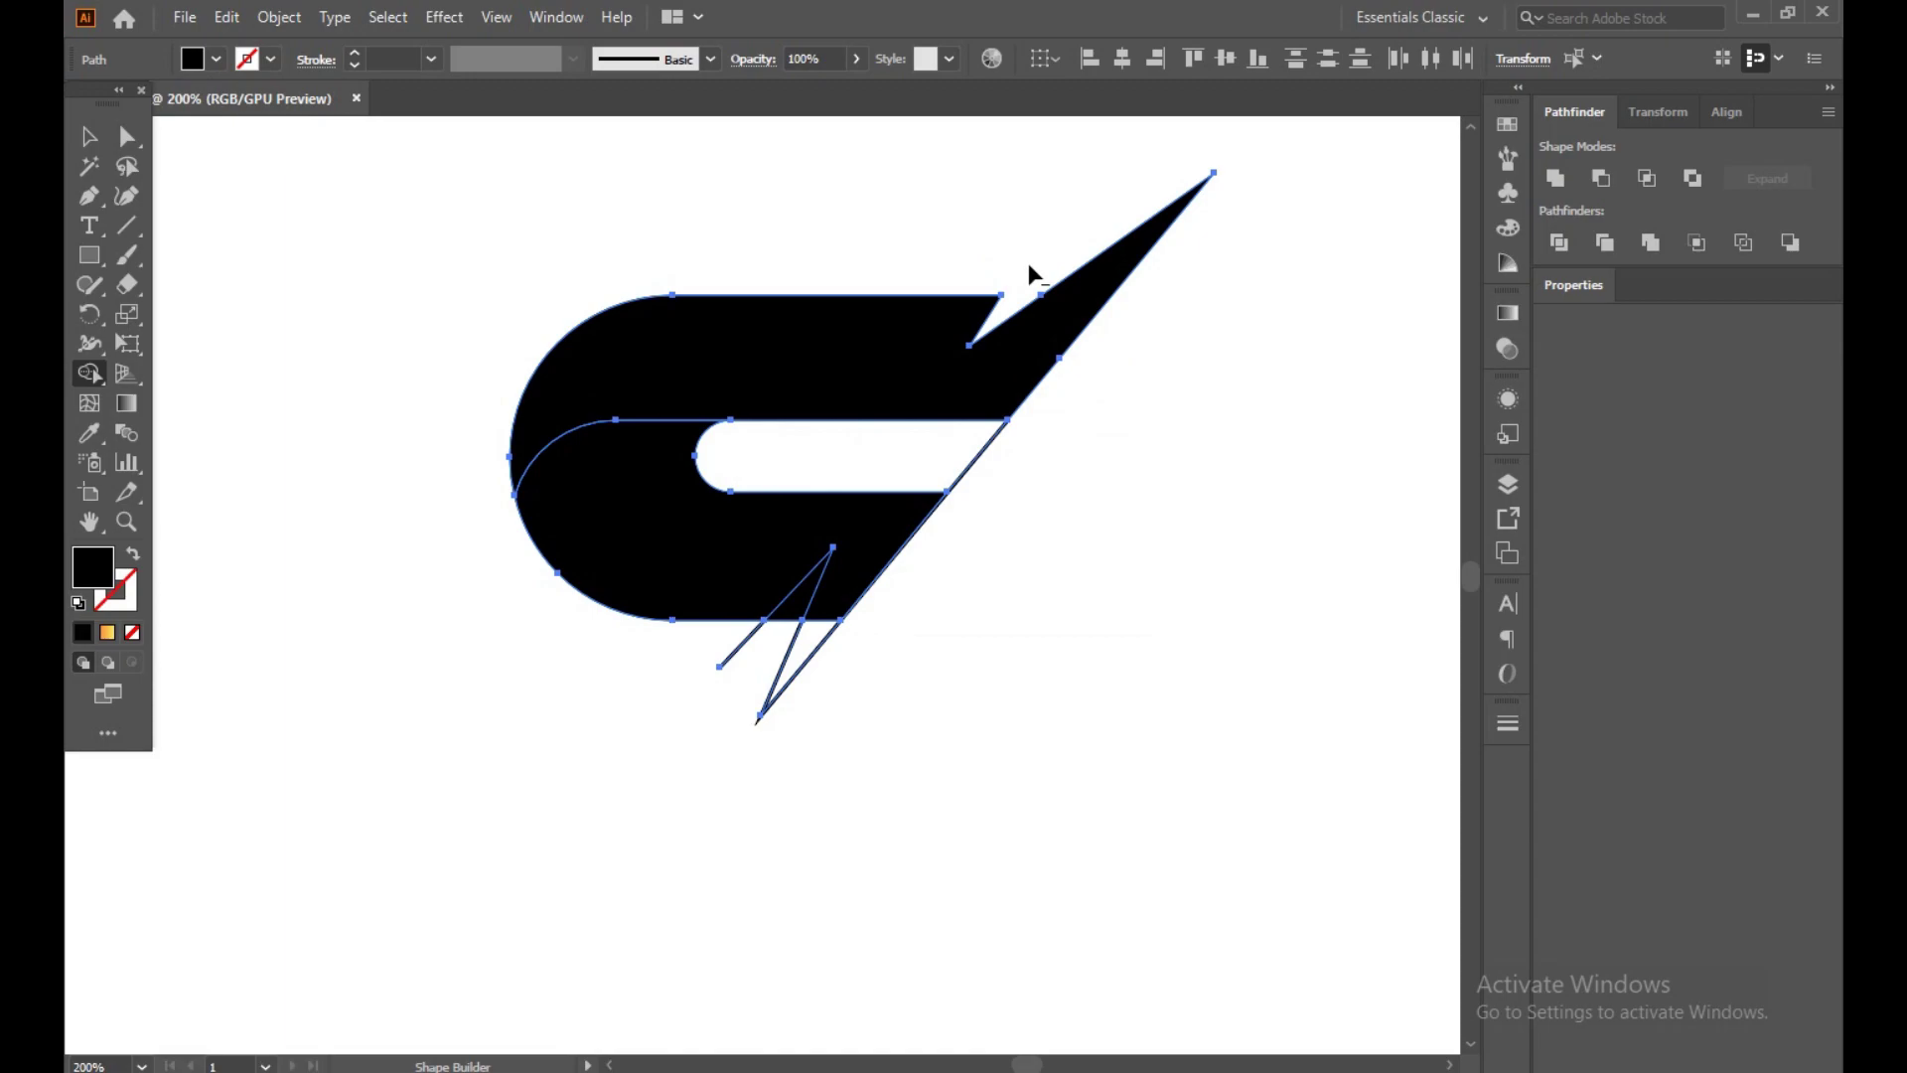
- Merge the lower spike into the lower band, delete the stray diagonal lines, and select the logo
alt+click(988, 467)
drag(861, 567, 812, 613)
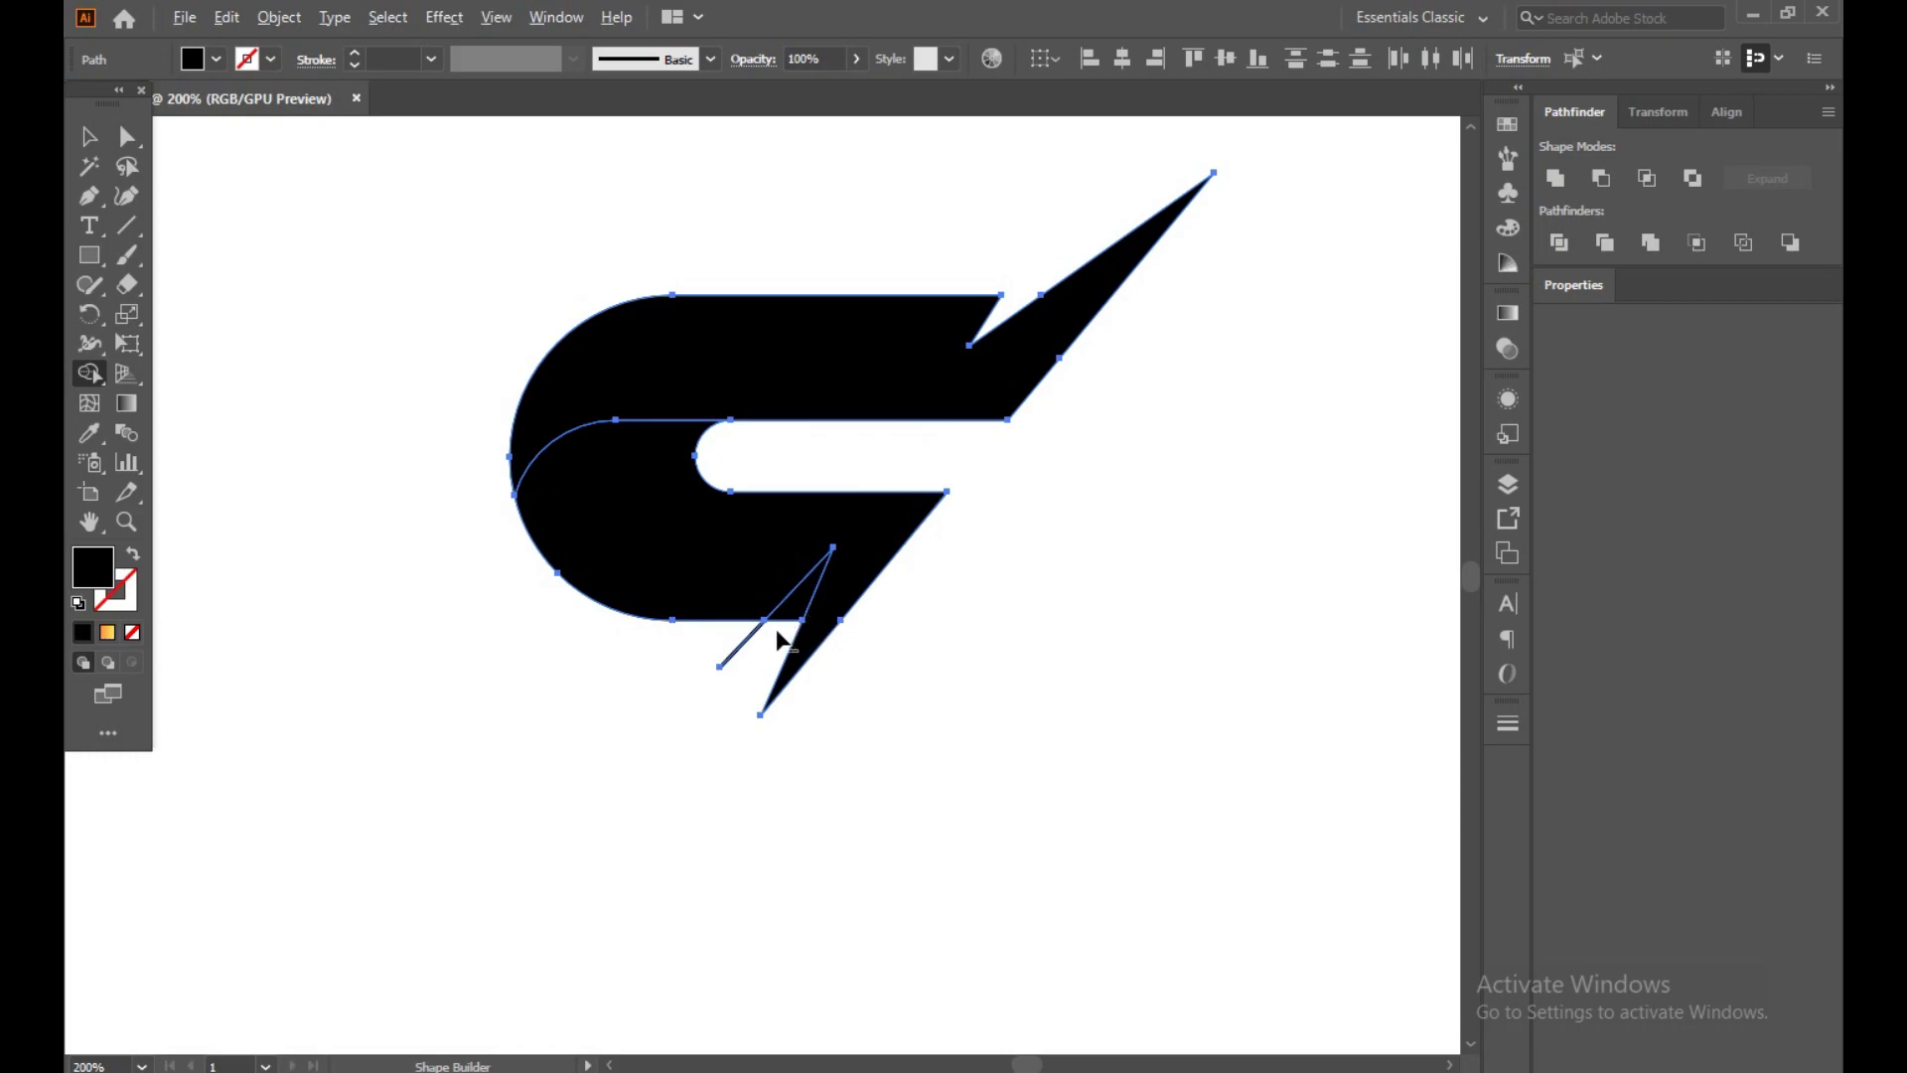
alt+click(785, 597)
drag(708, 642, 750, 653)
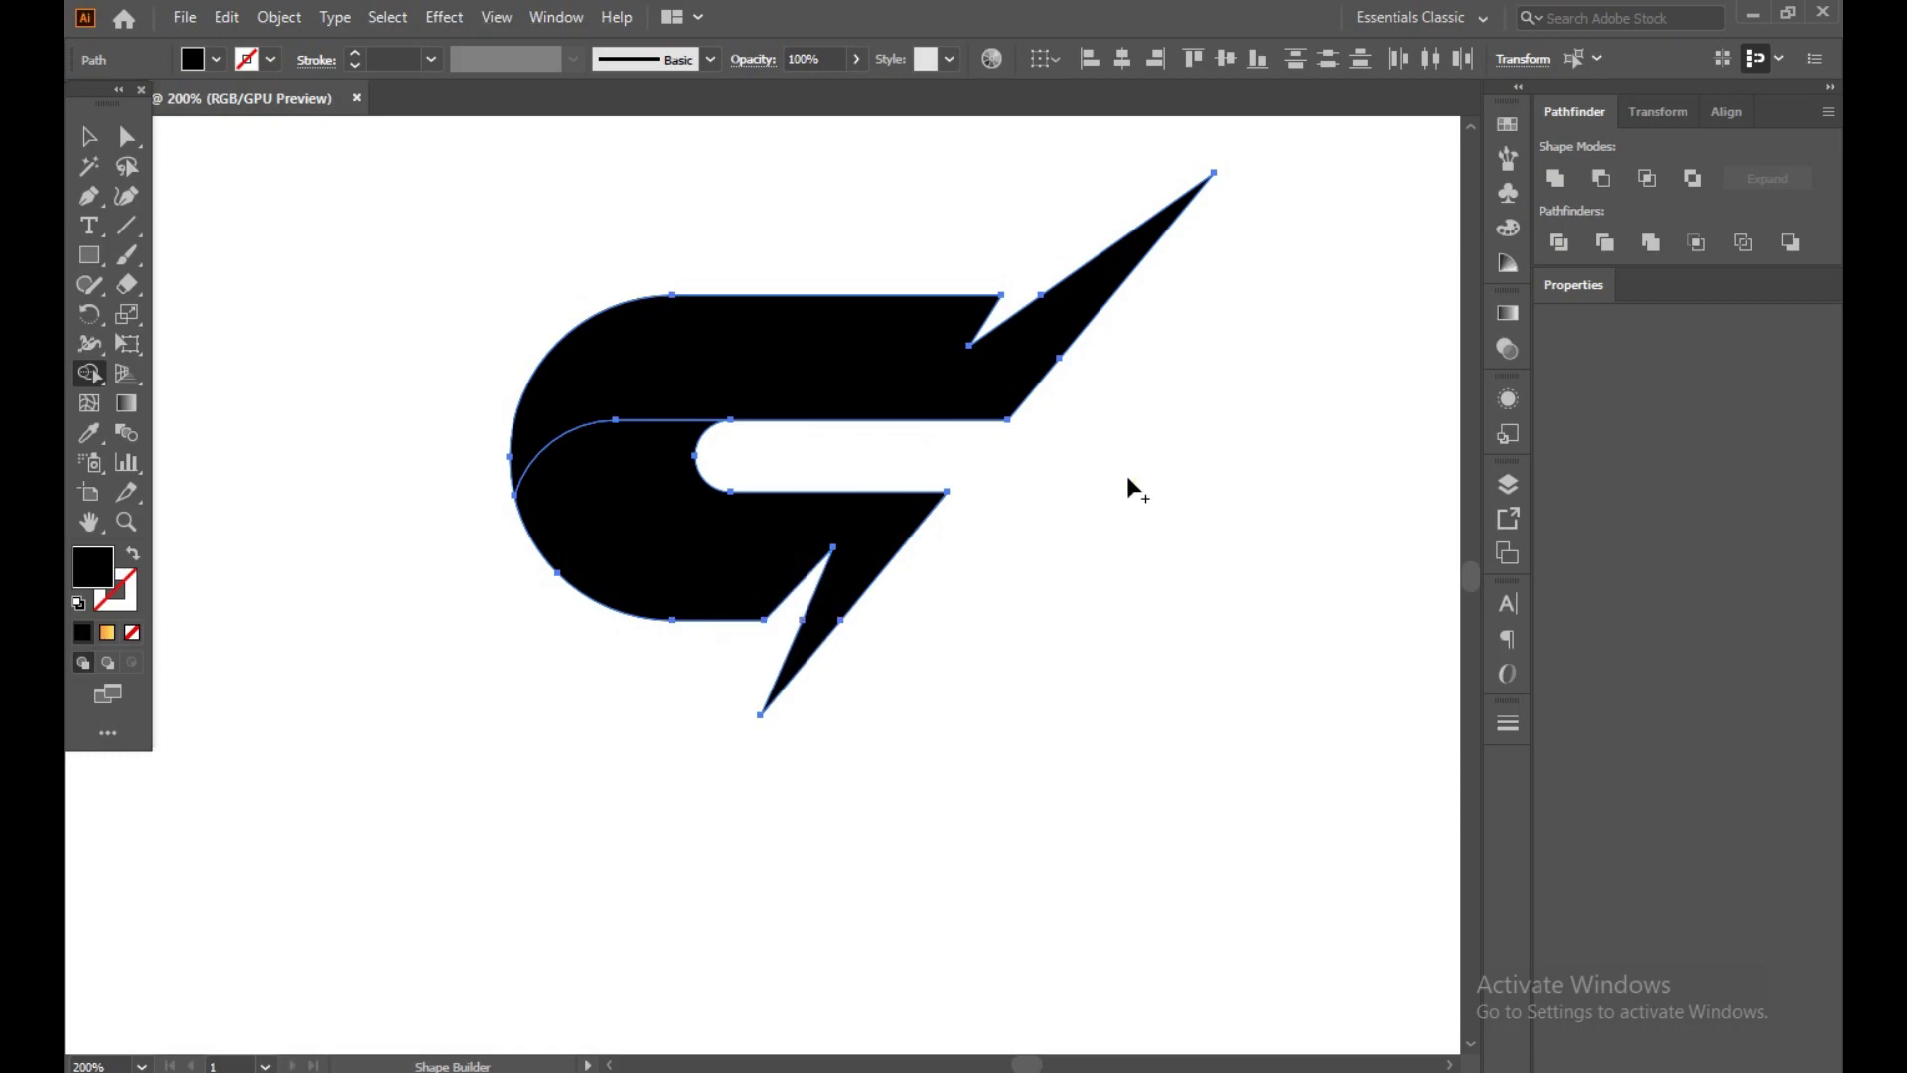
click(89, 136)
click(452, 260)
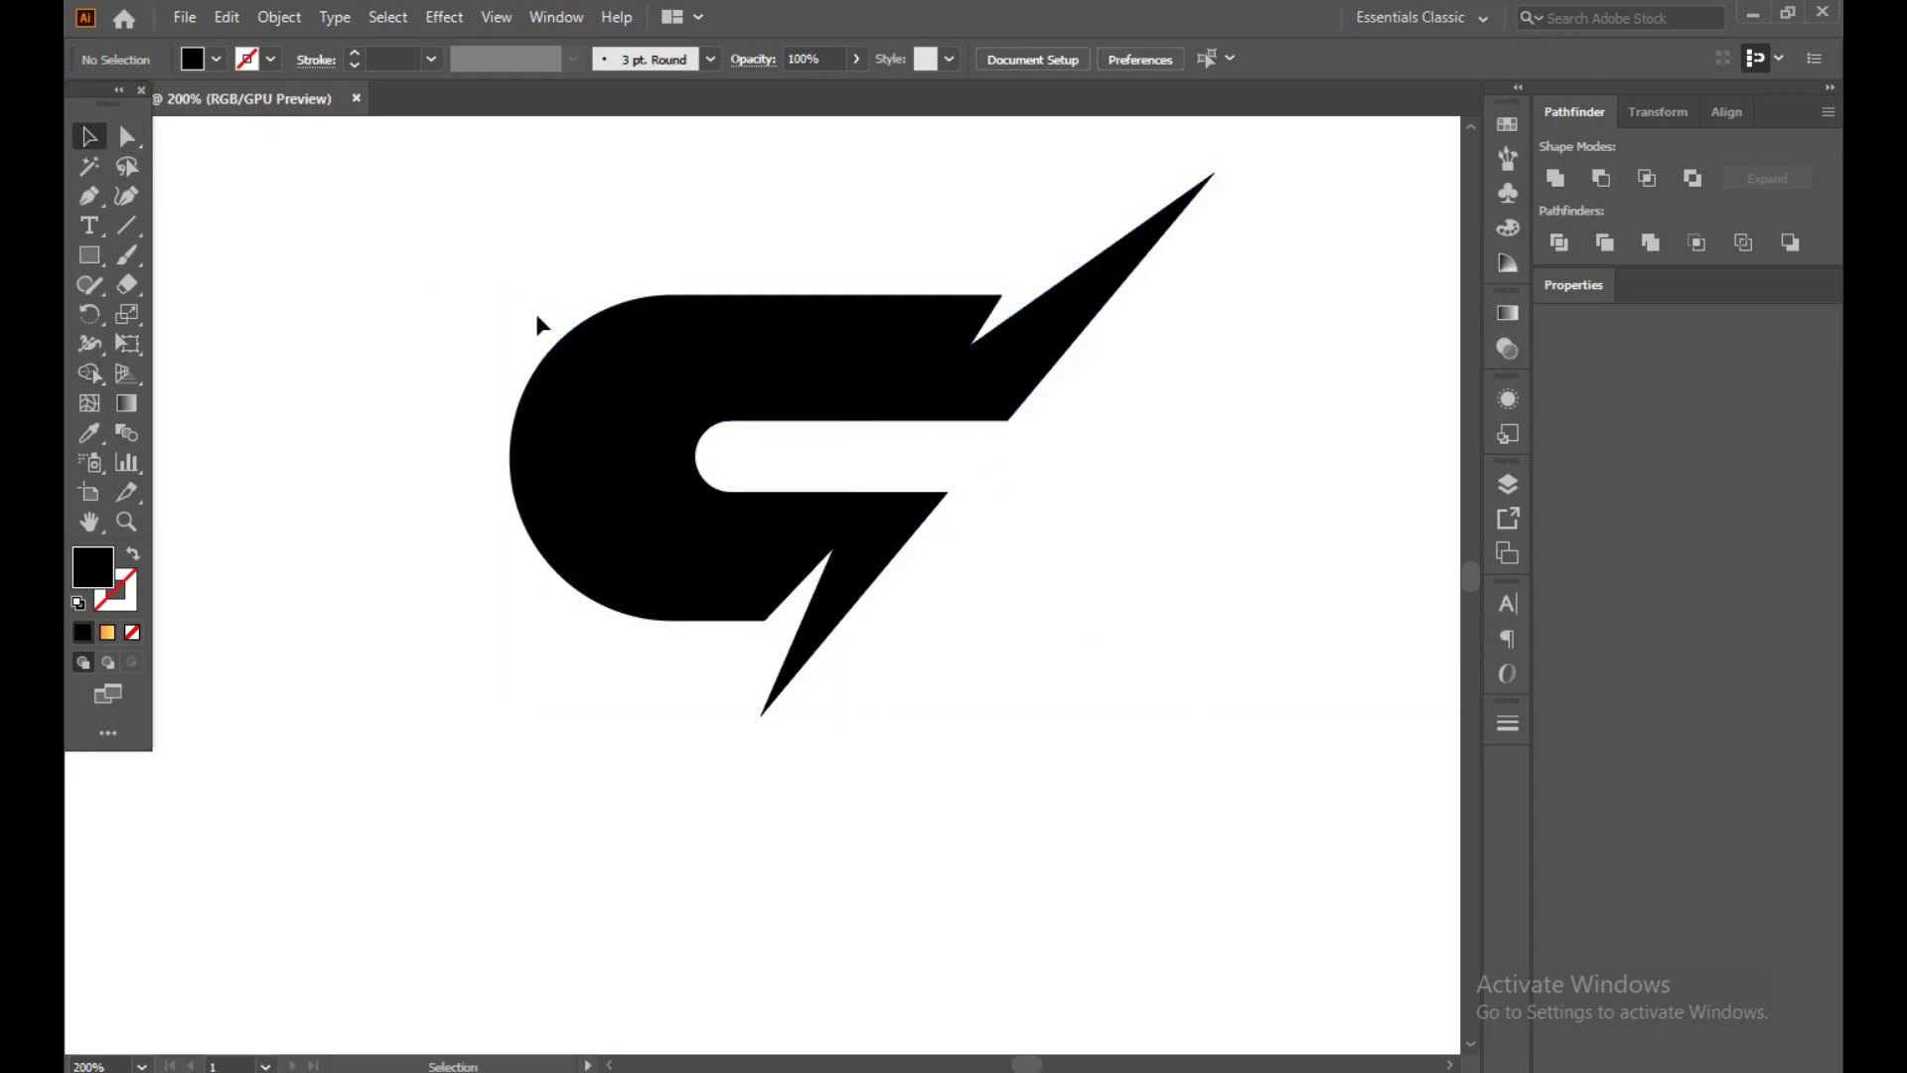
mouse_move(421, 239)
mouse_down()
mouse_move(534, 381)
mouse_move(1189, 703)
mouse_up()
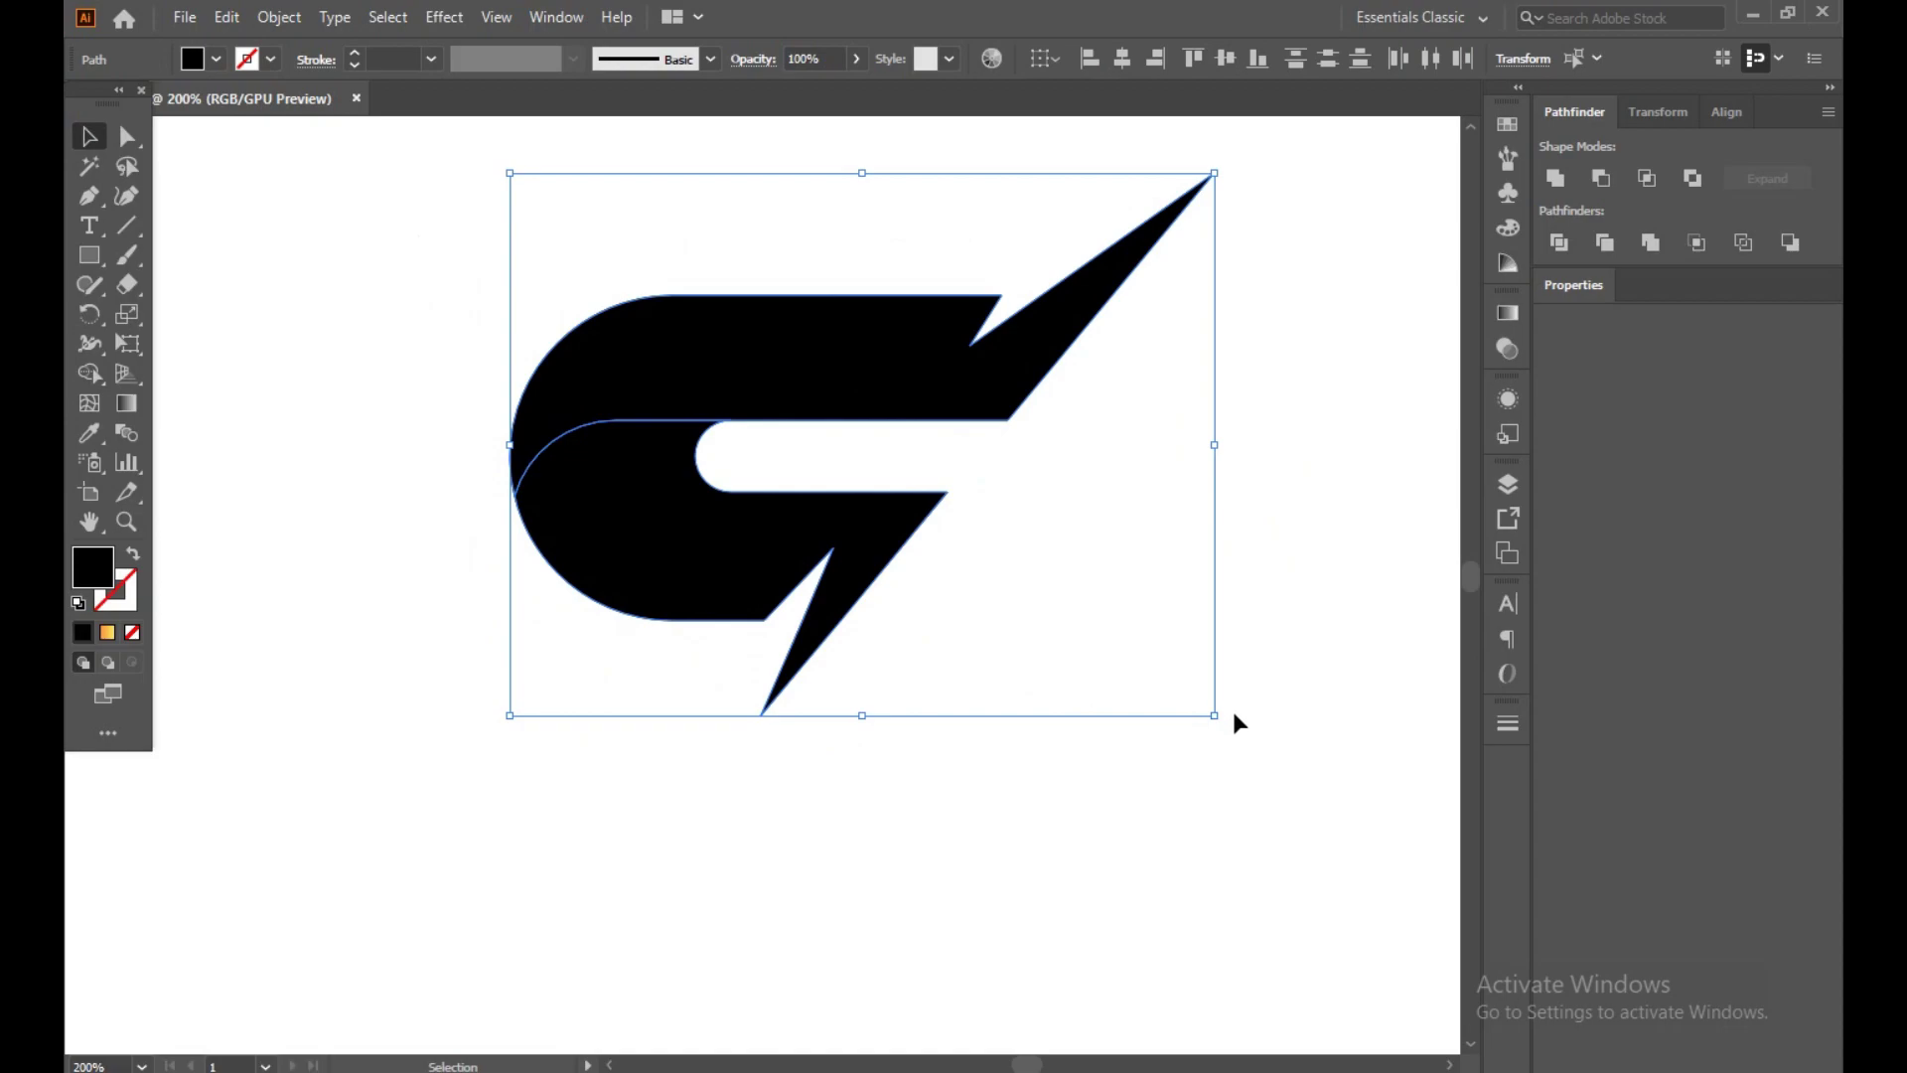
- Make a 180° rotated copy of the lightning shape via Transform > Rotate
scroll(834, 570, down, 2)
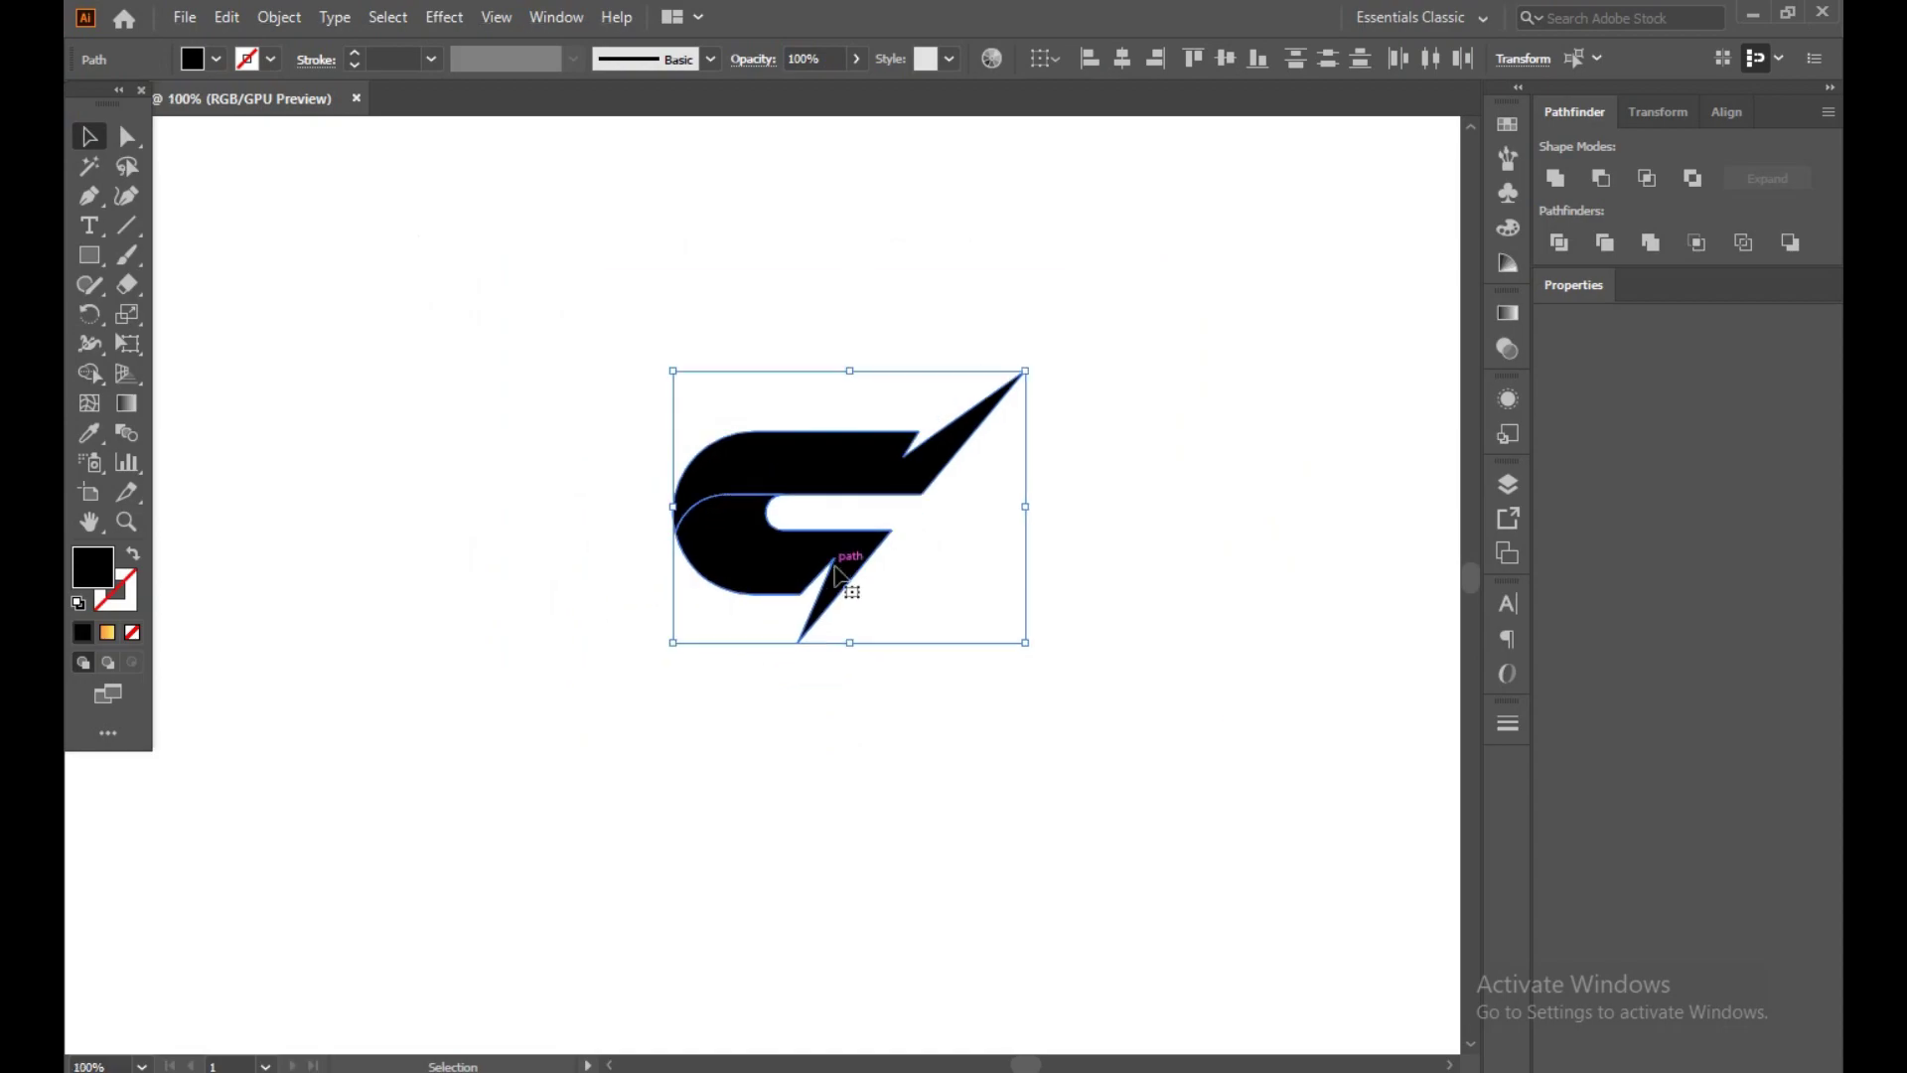
right_click(849, 564)
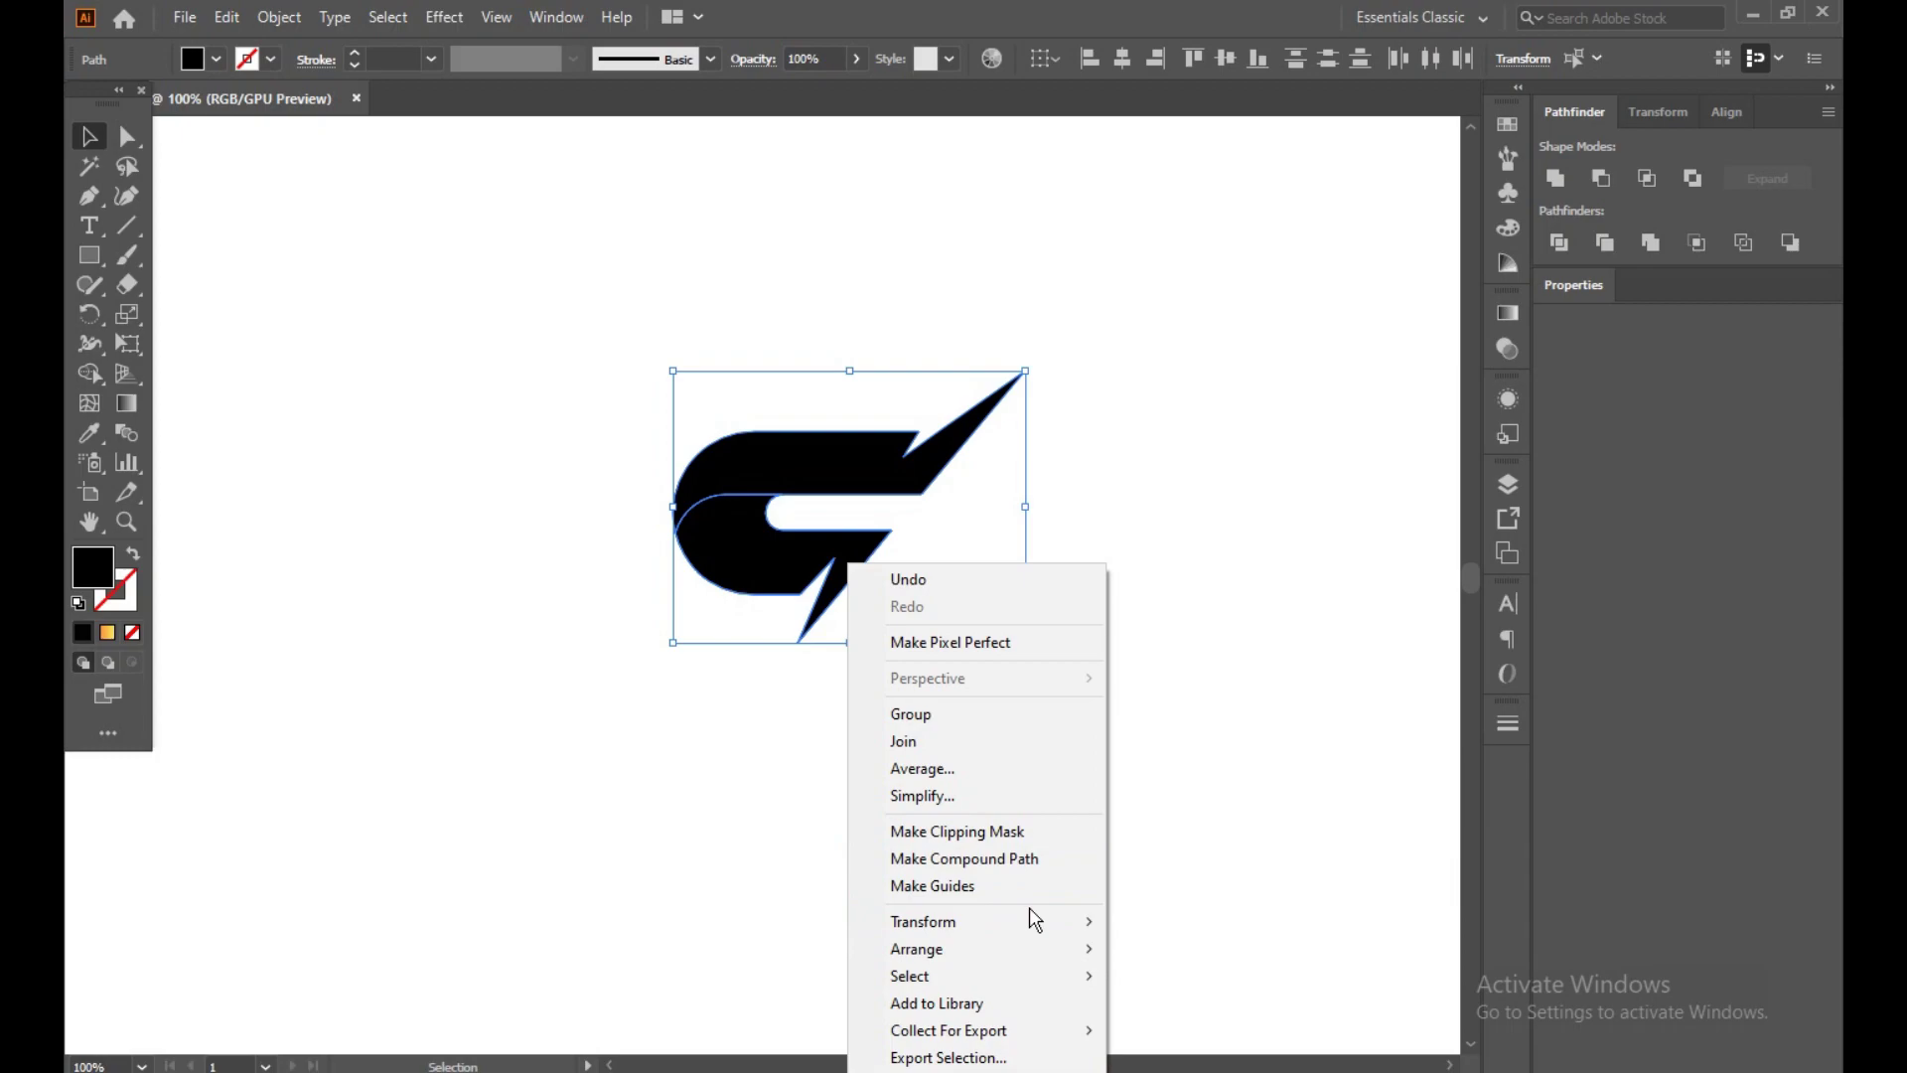
mouse_move(924, 921)
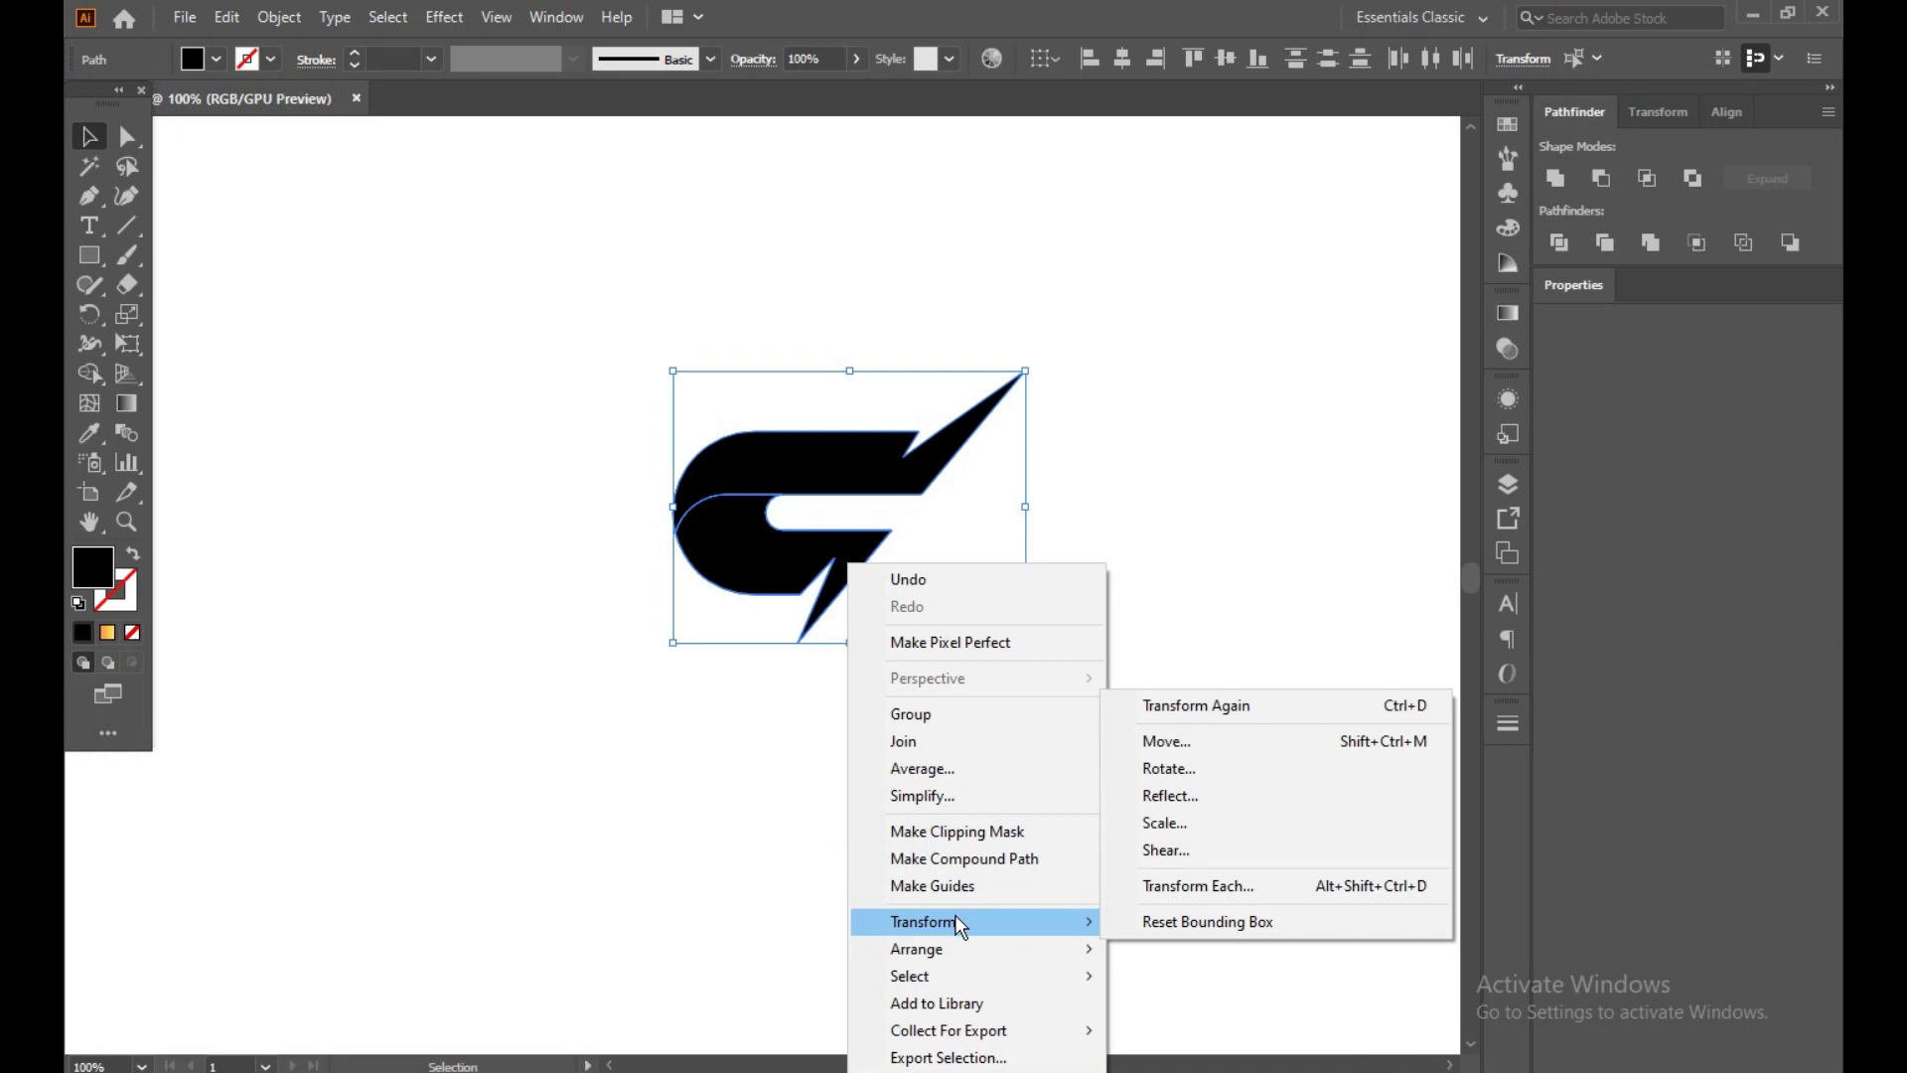
click(1201, 769)
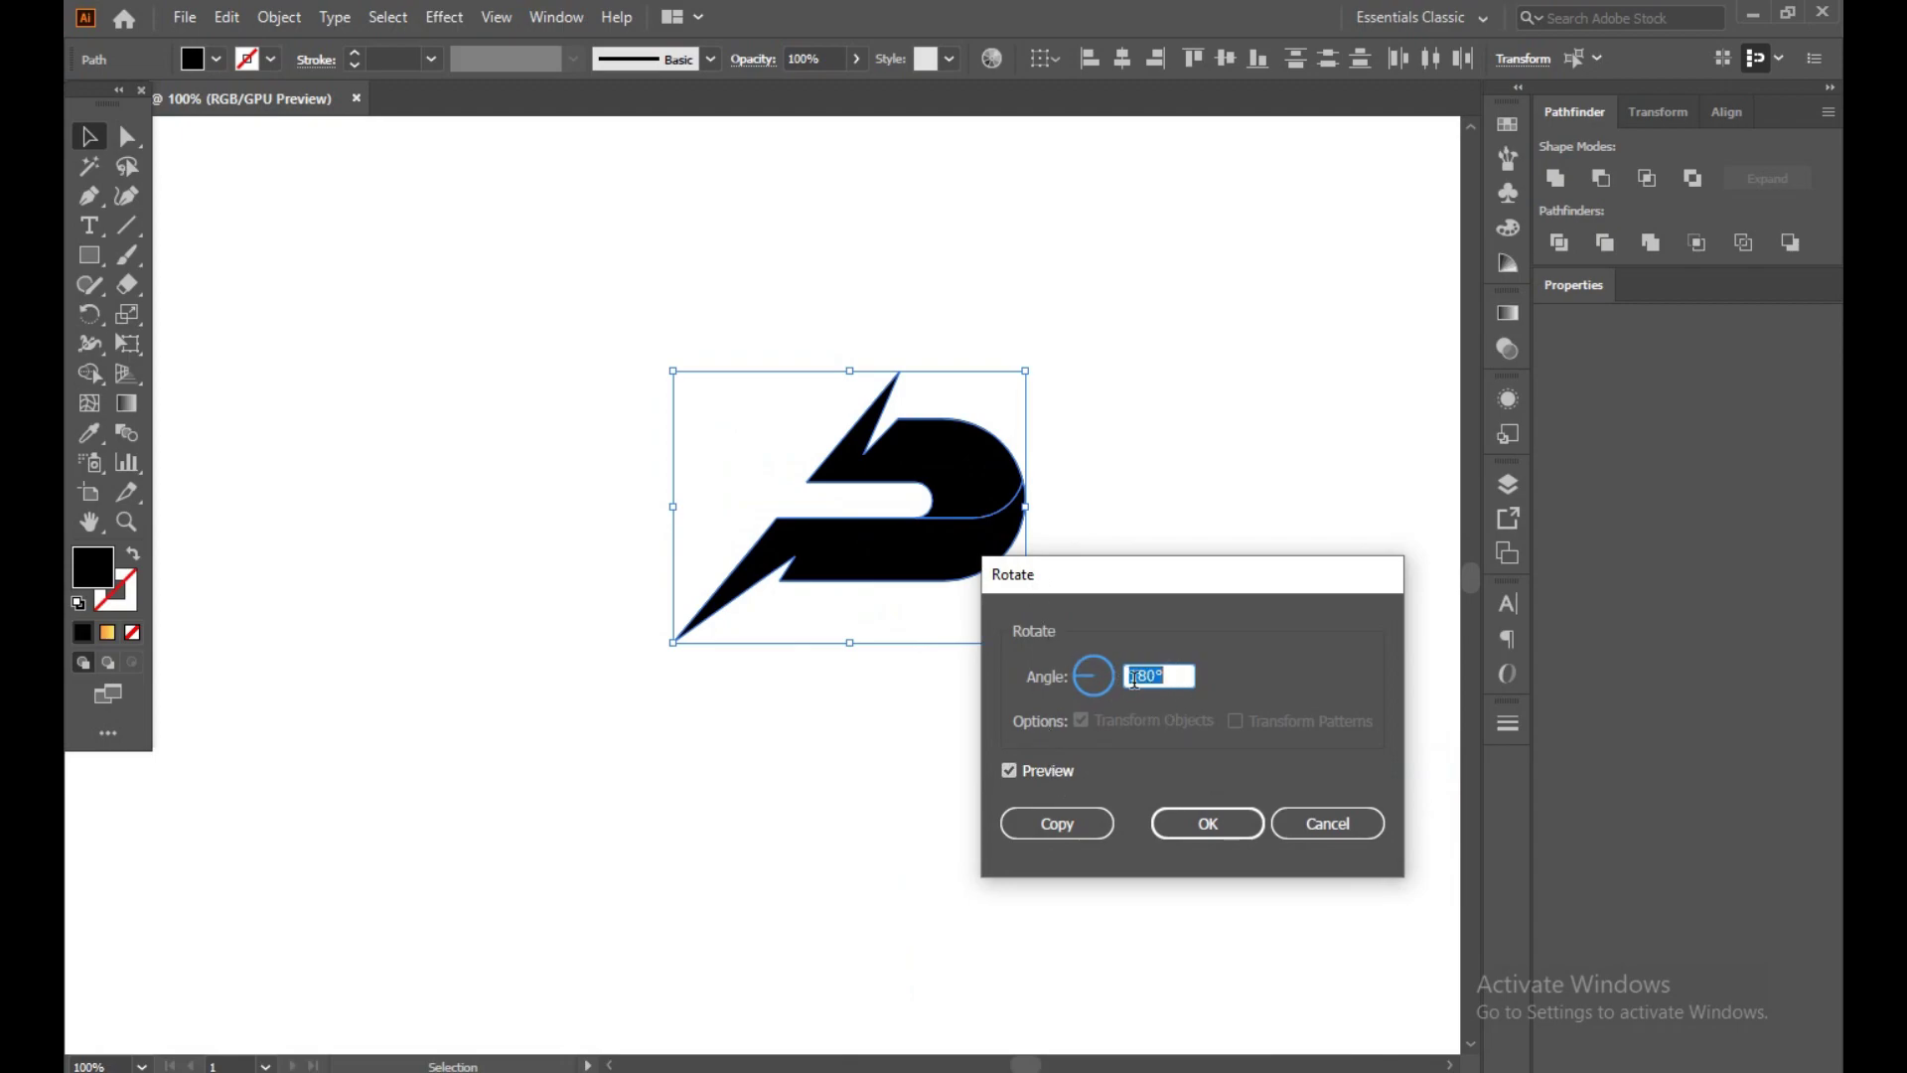
click(1081, 816)
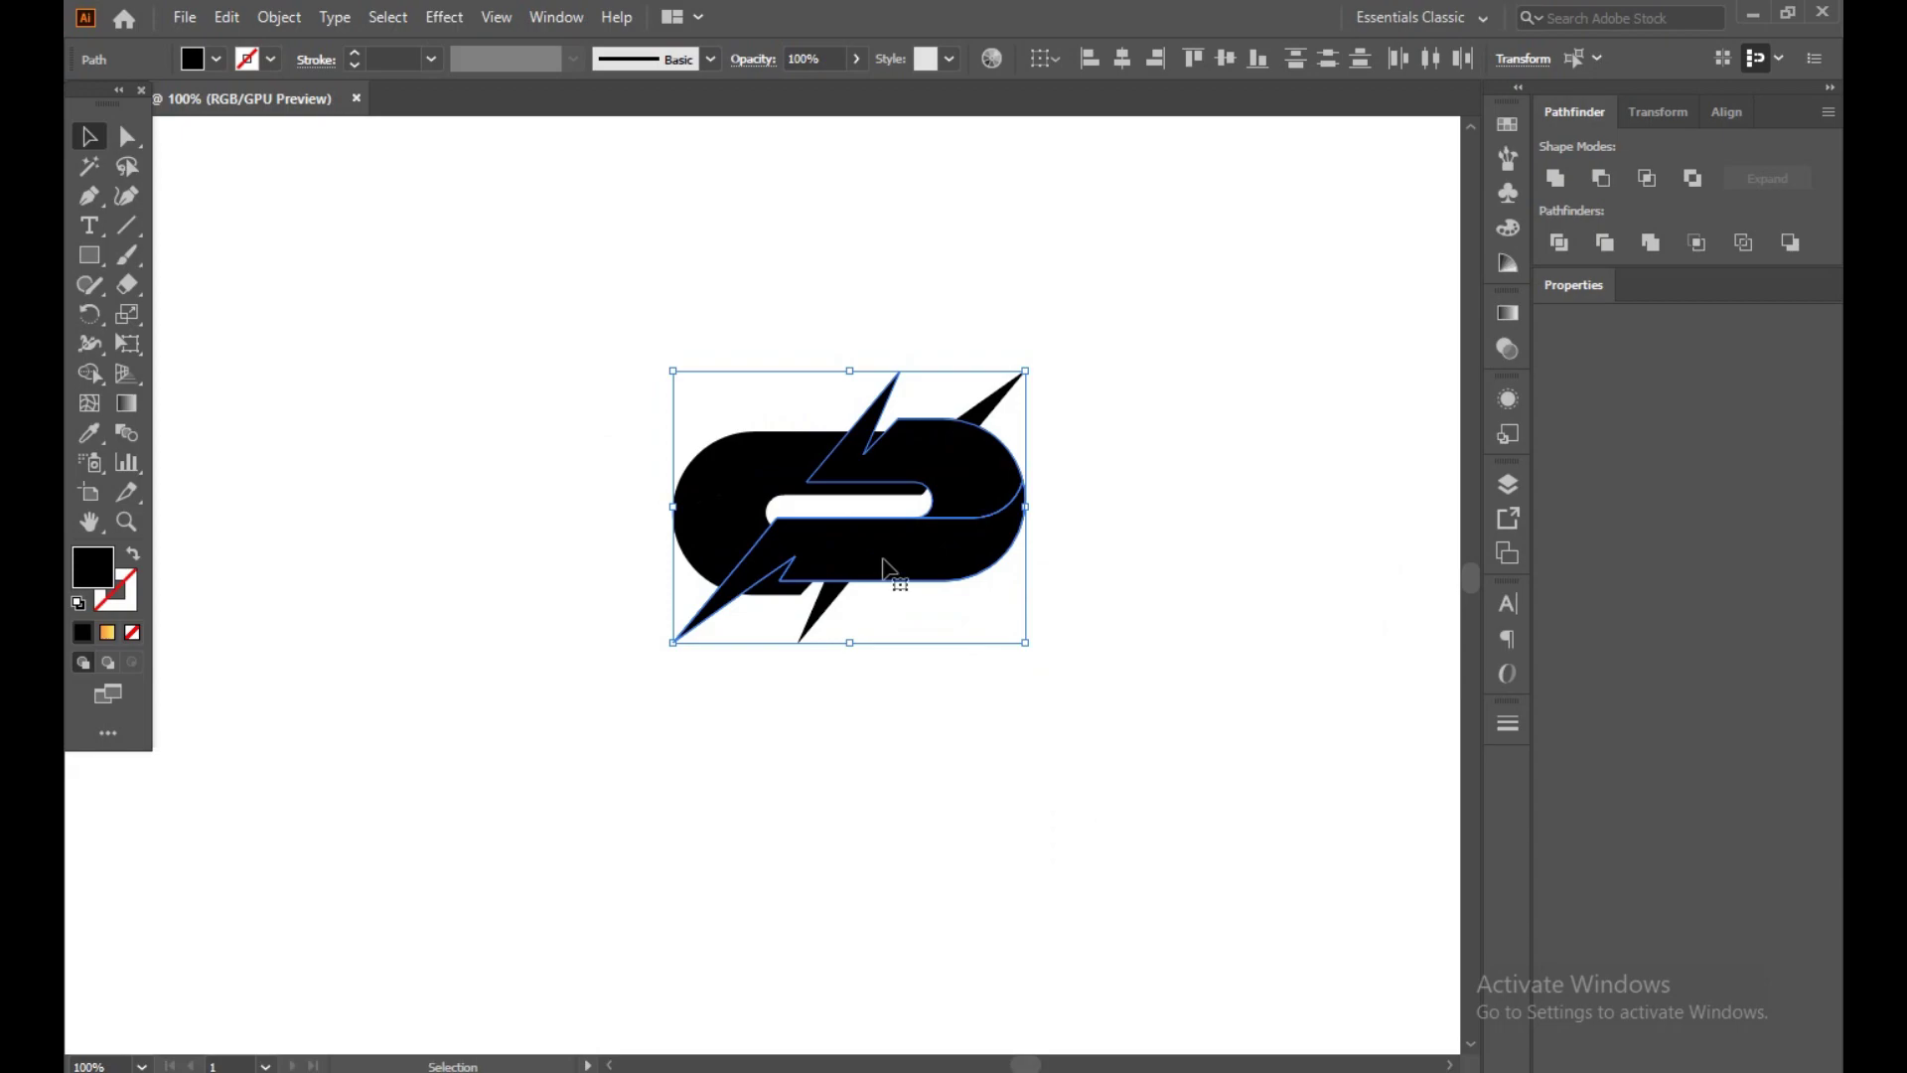
- Position the rotated copy below and right of the original so the two form an S
drag(883, 562, 920, 687)
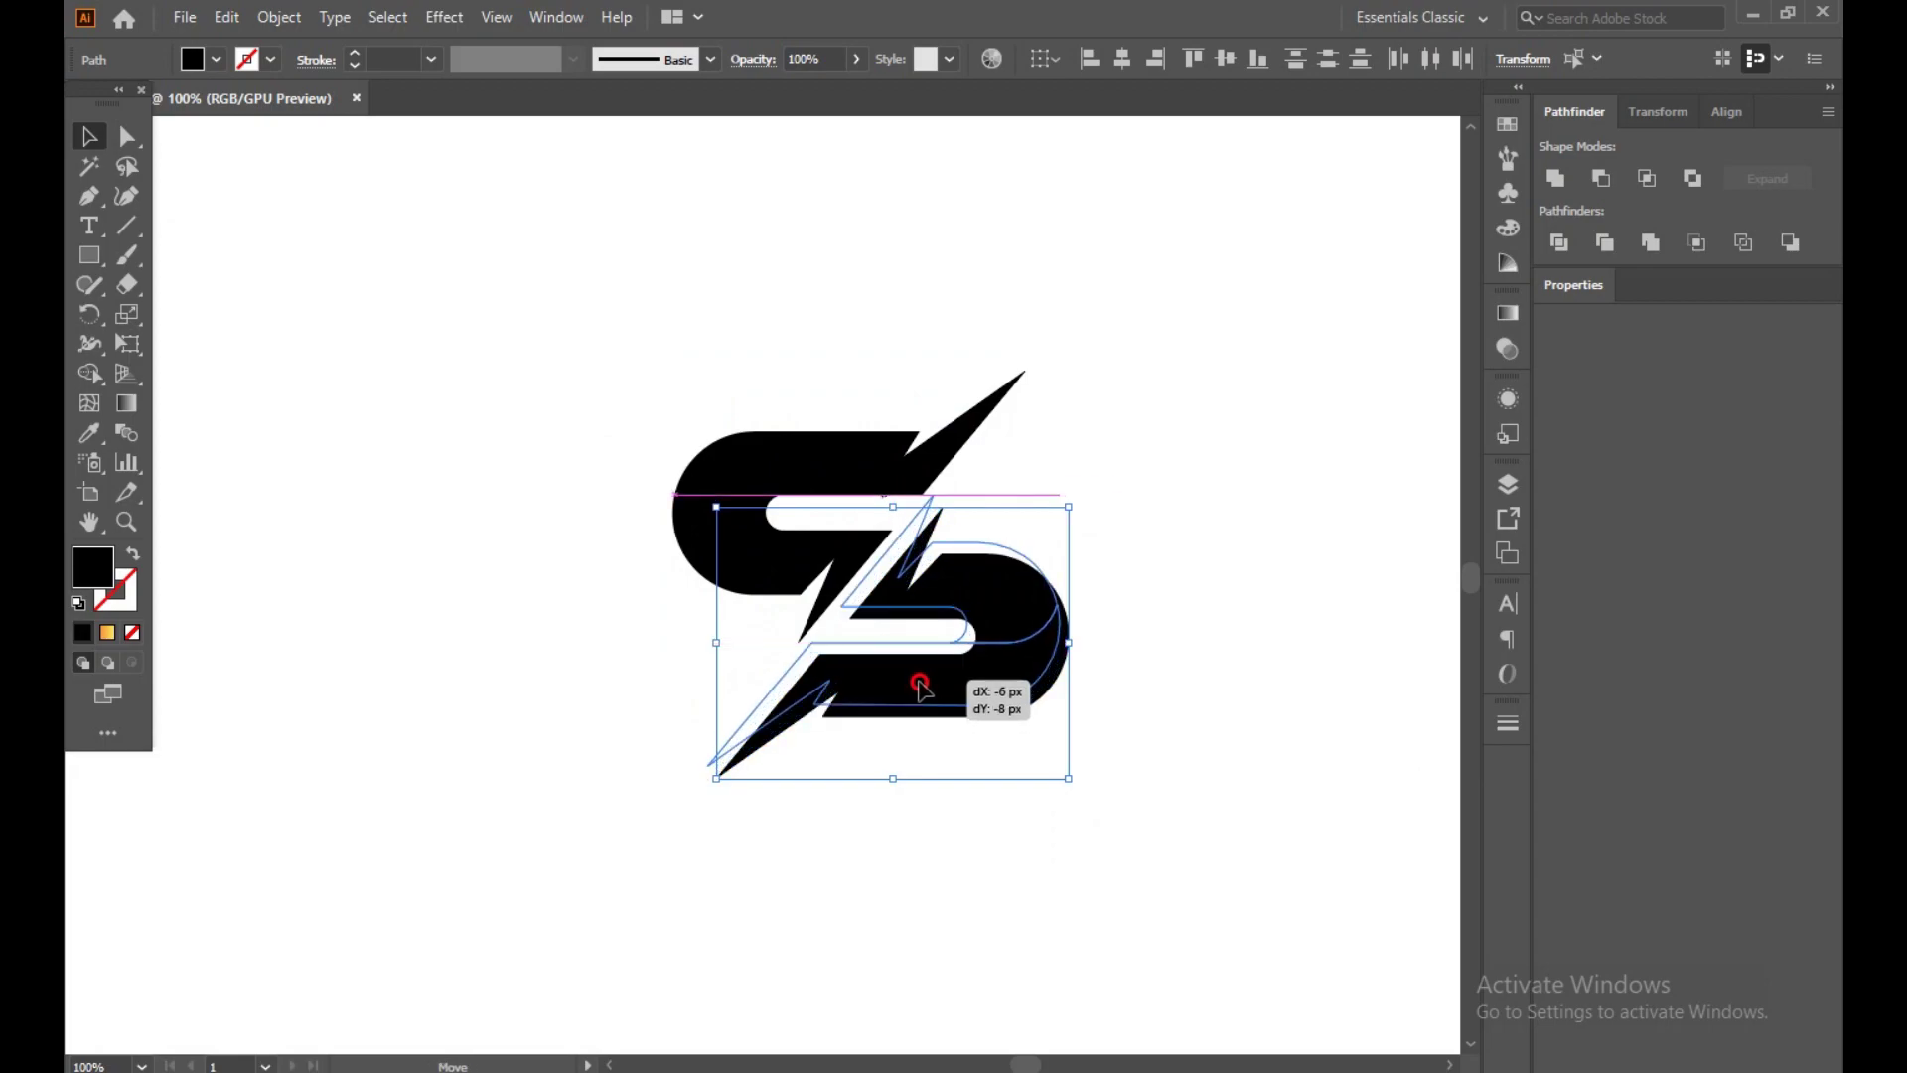
drag(920, 688, 922, 685)
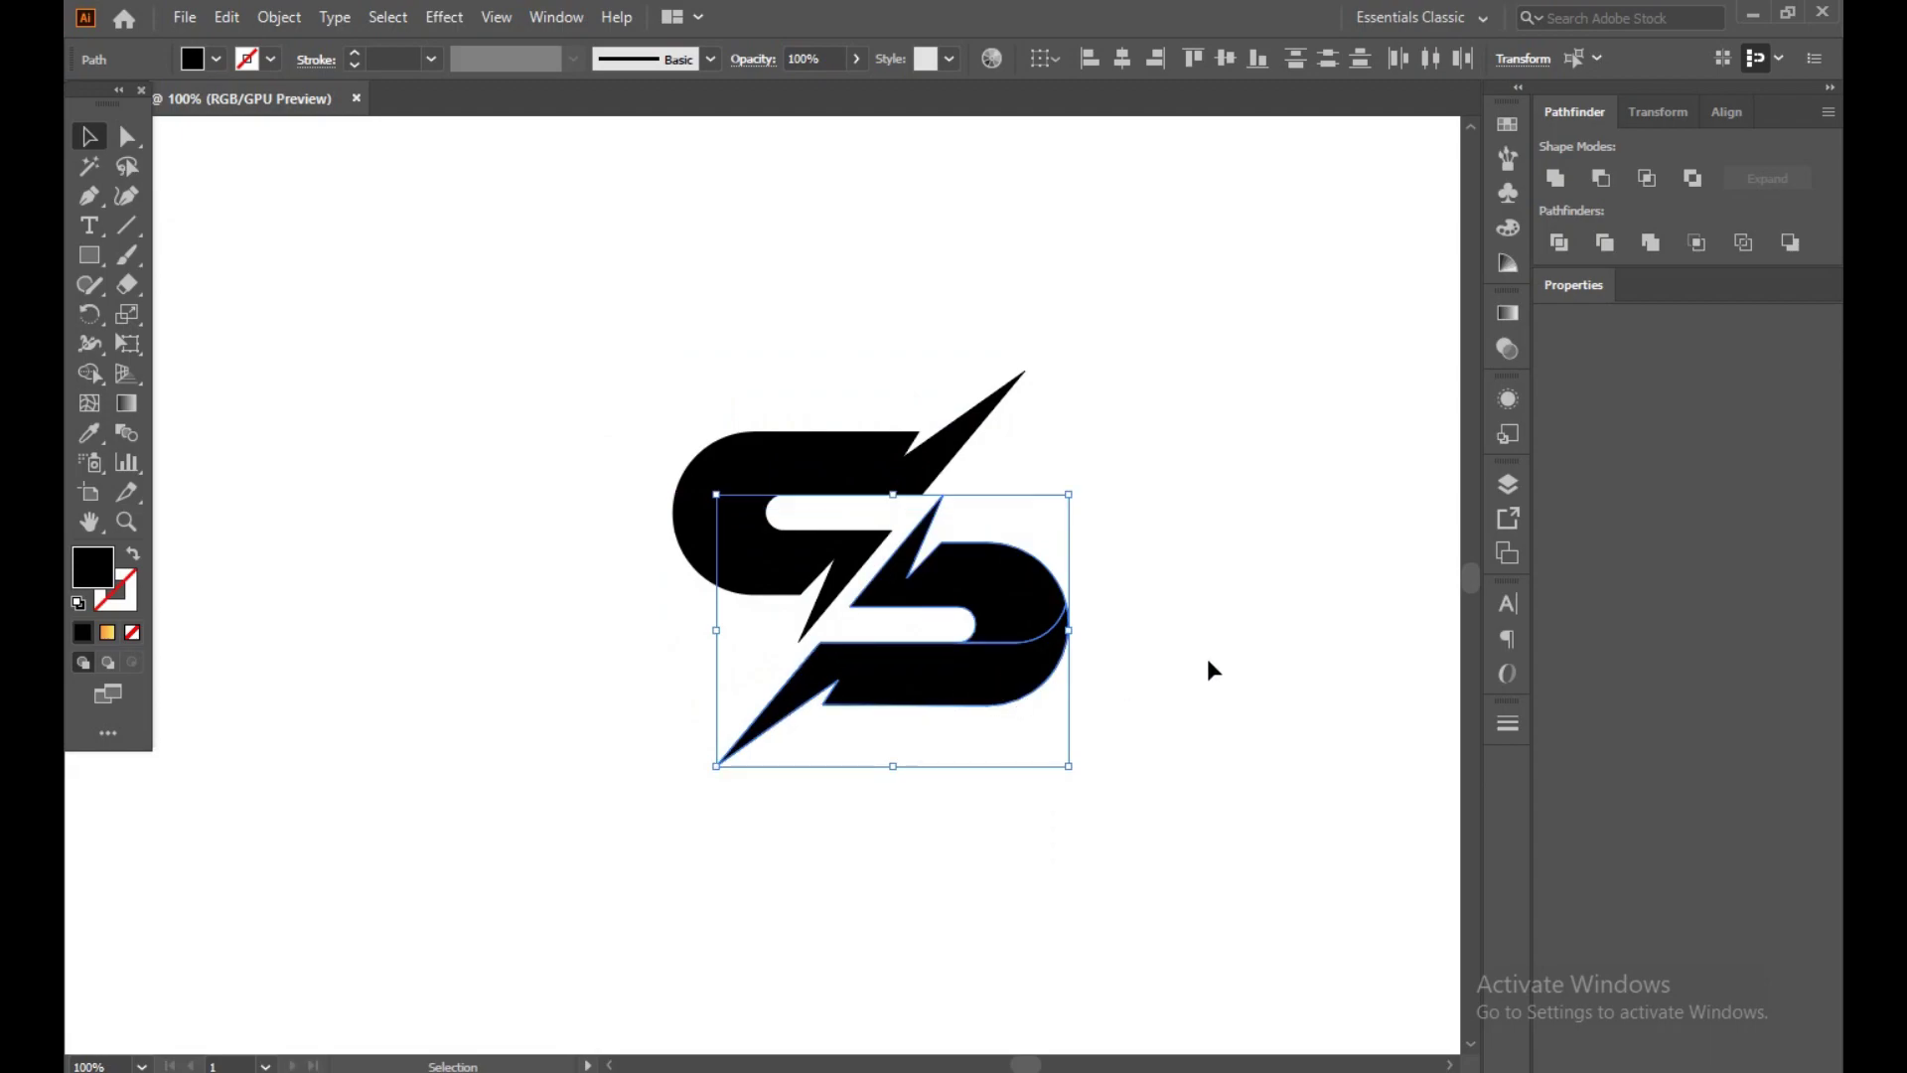
key(Down)
key(Down)
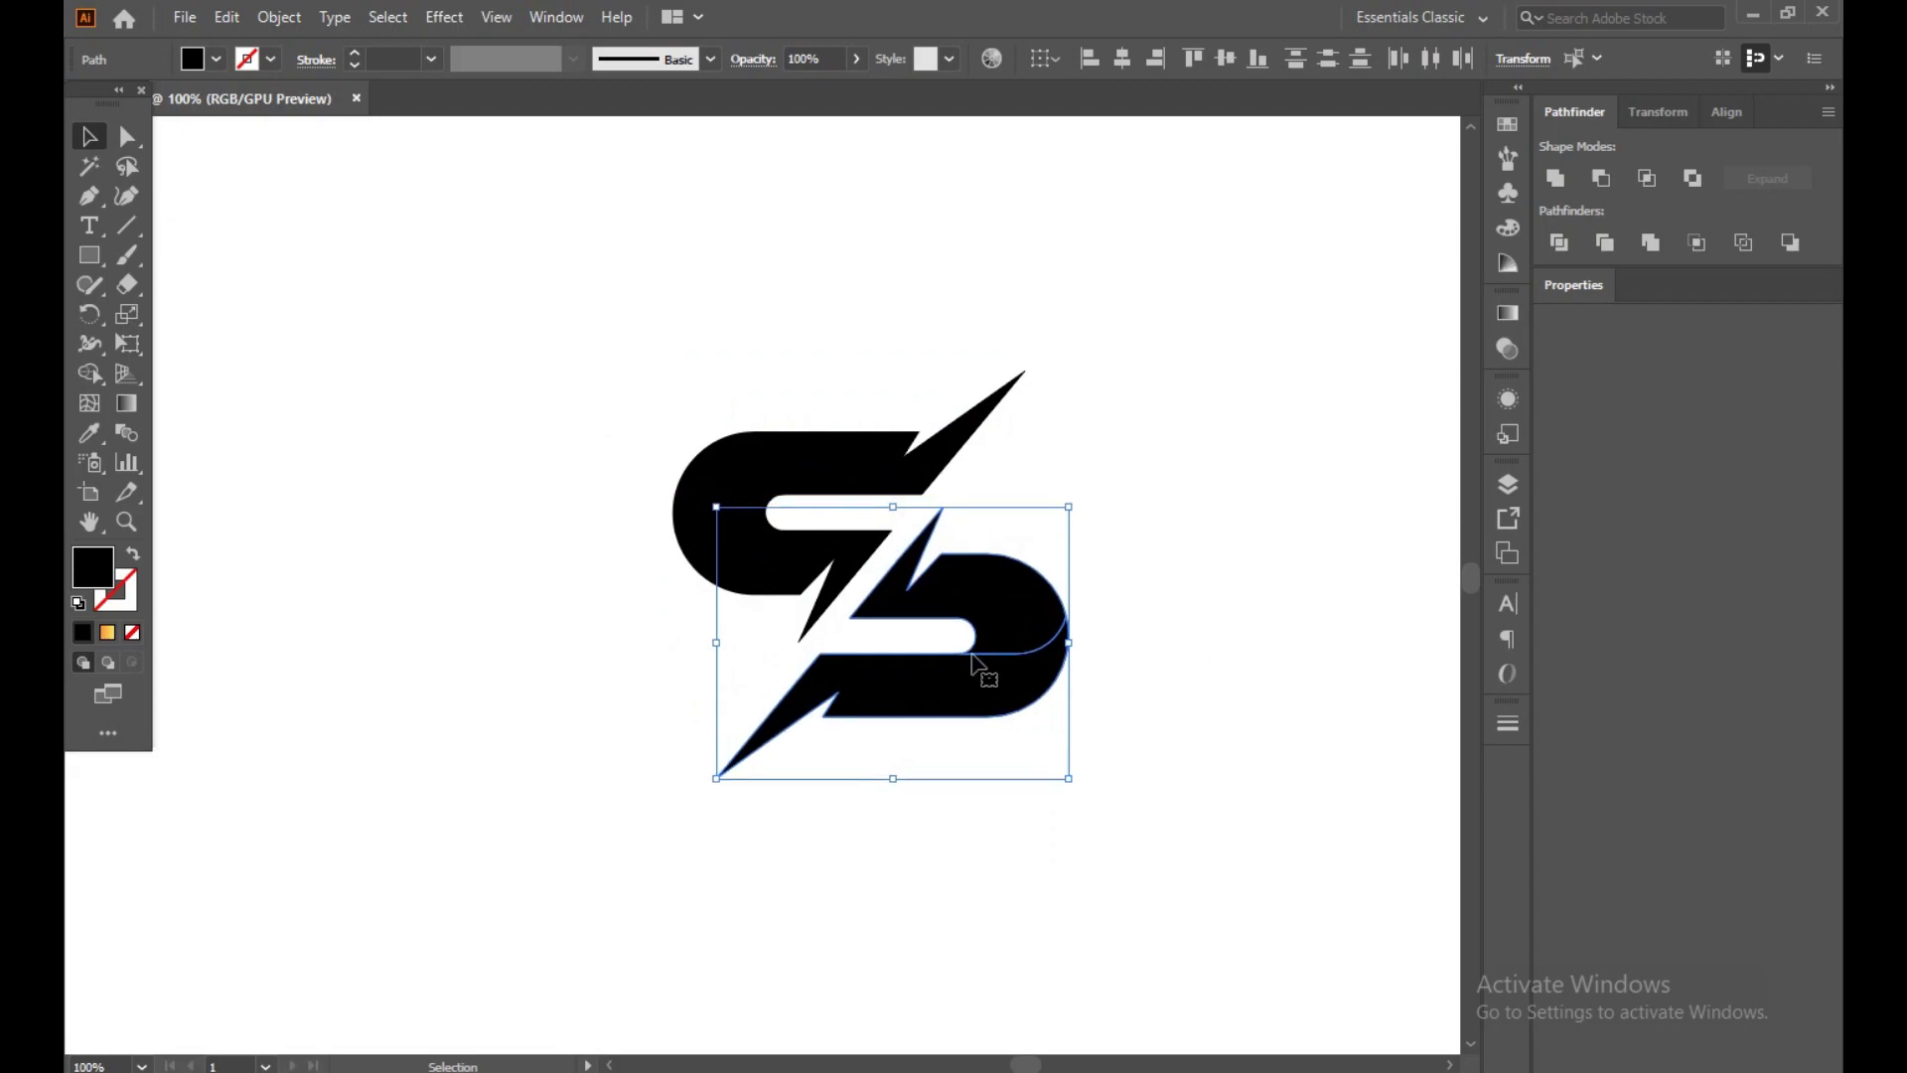
key(Left)
key(Up)
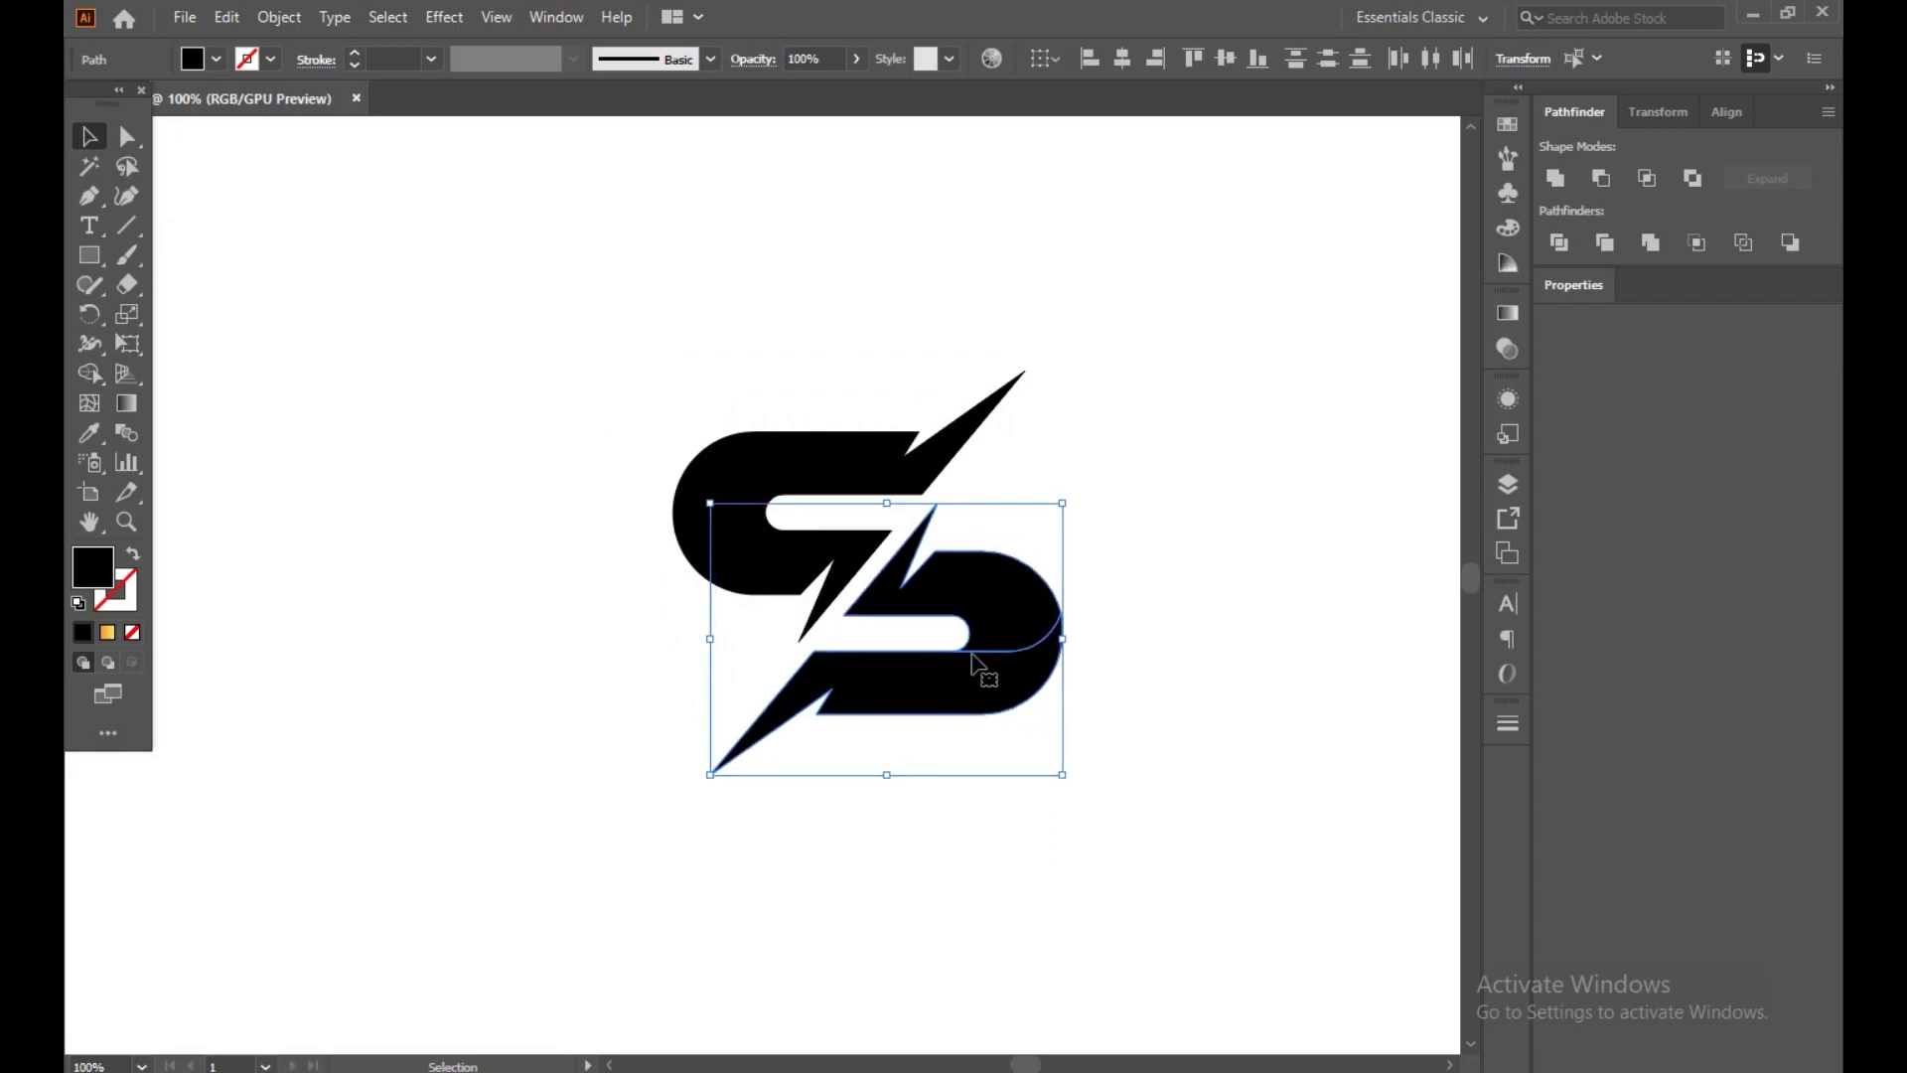
click(1266, 611)
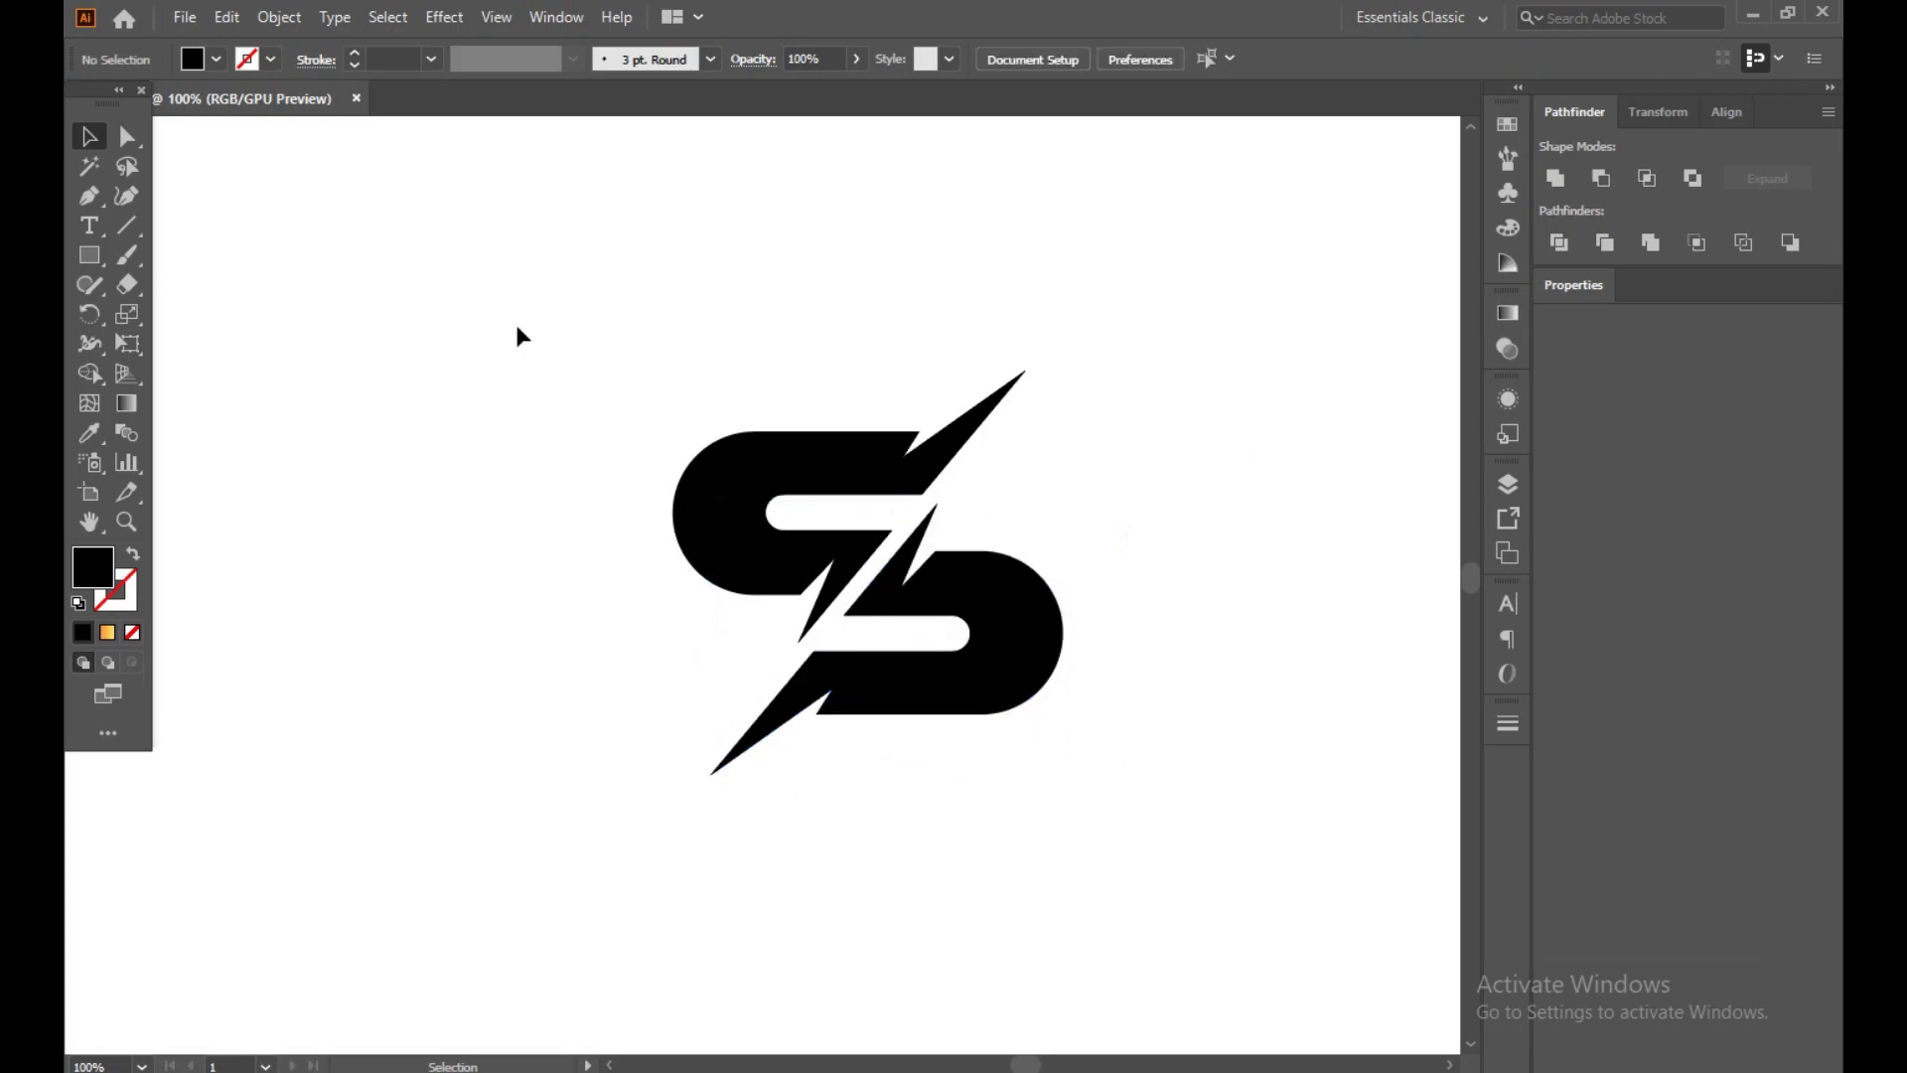
drag(491, 286, 1071, 769)
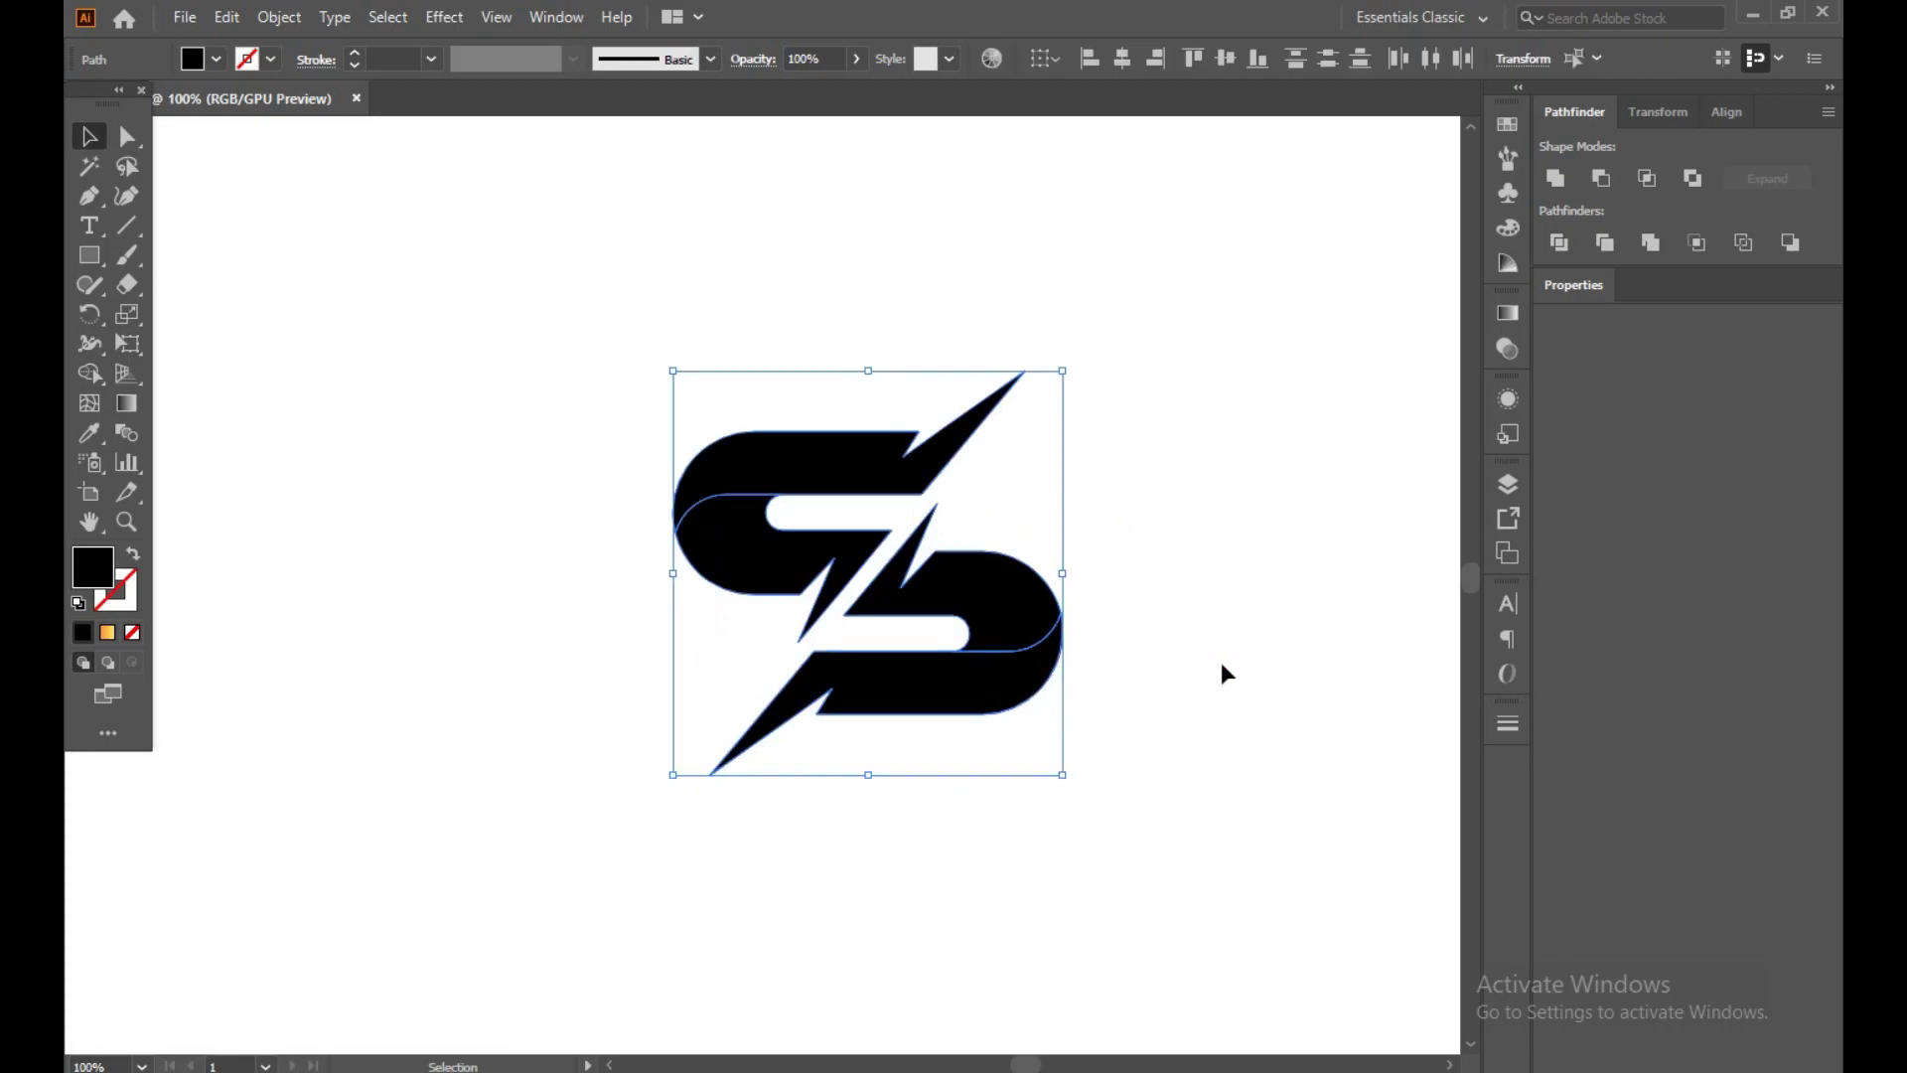
- Fill the S's top band and upper spike with yellow F4D80F
click(1250, 643)
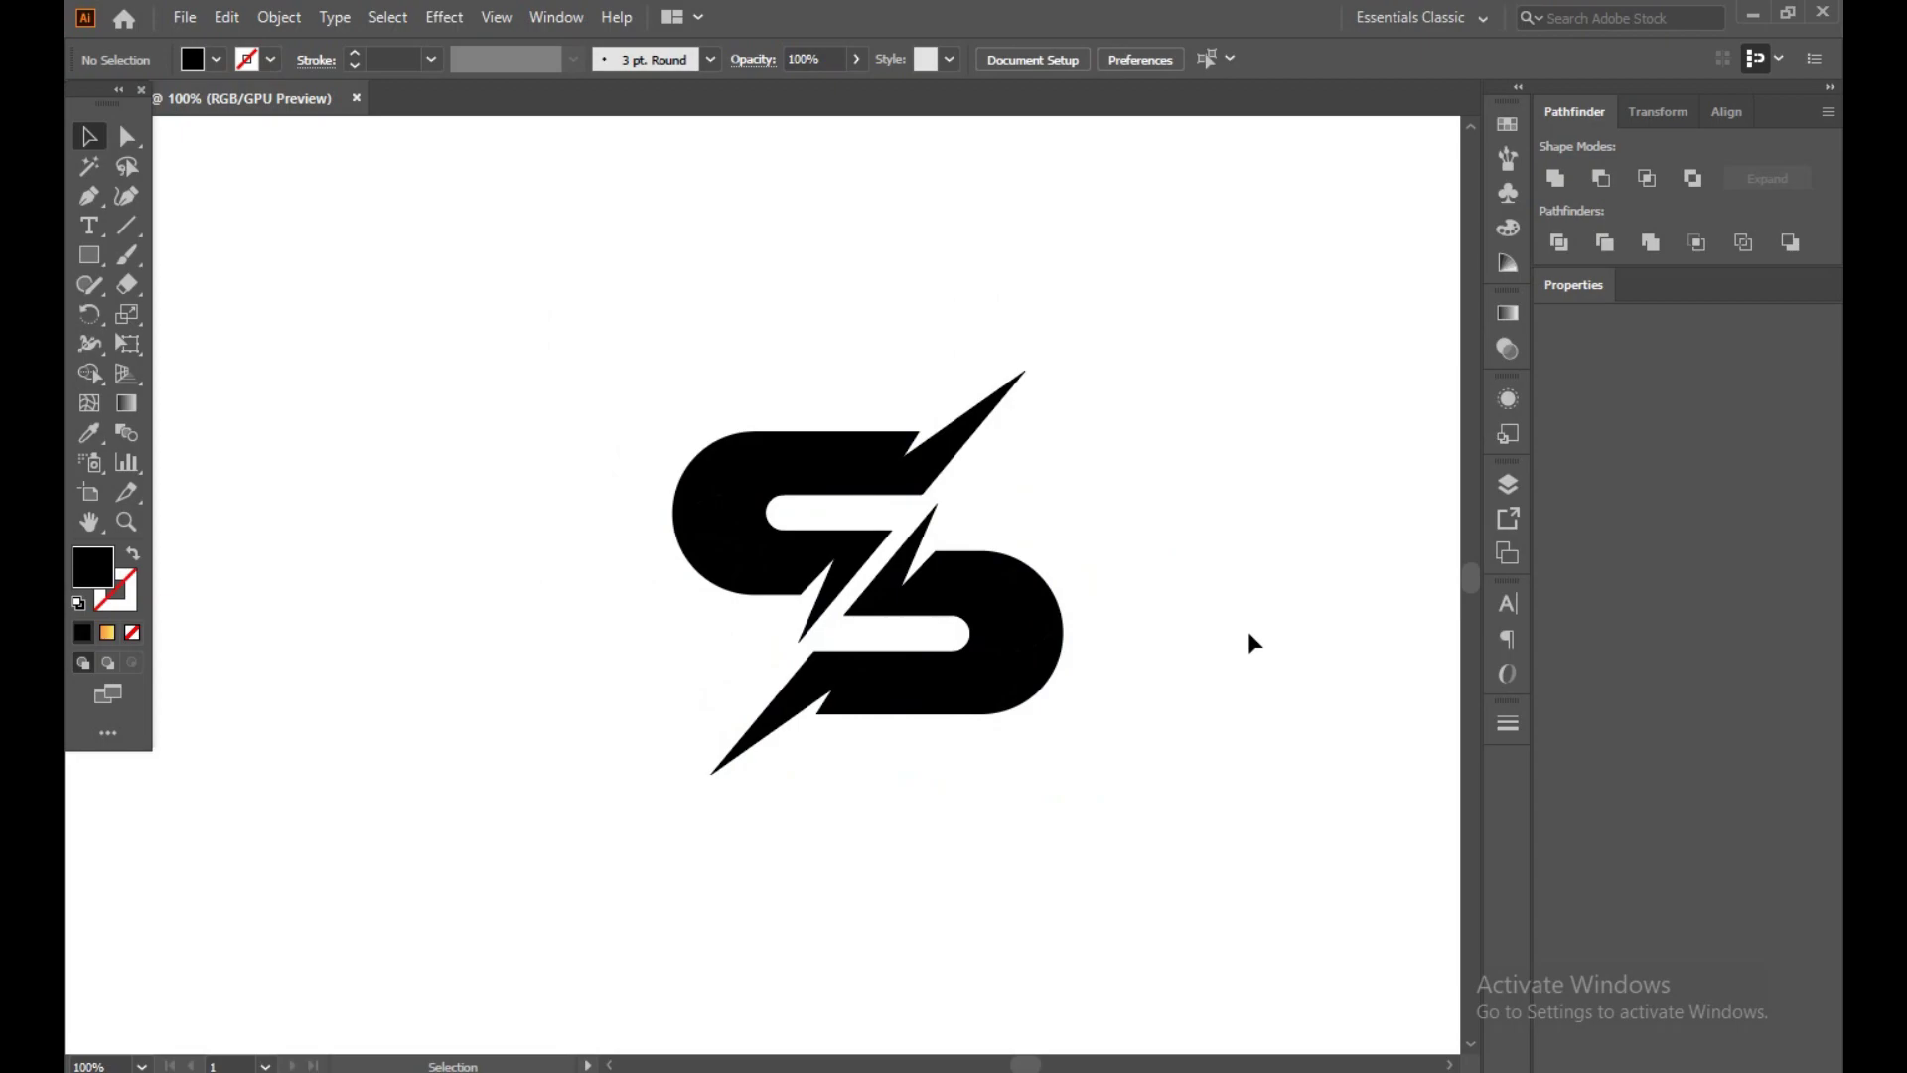
click(839, 452)
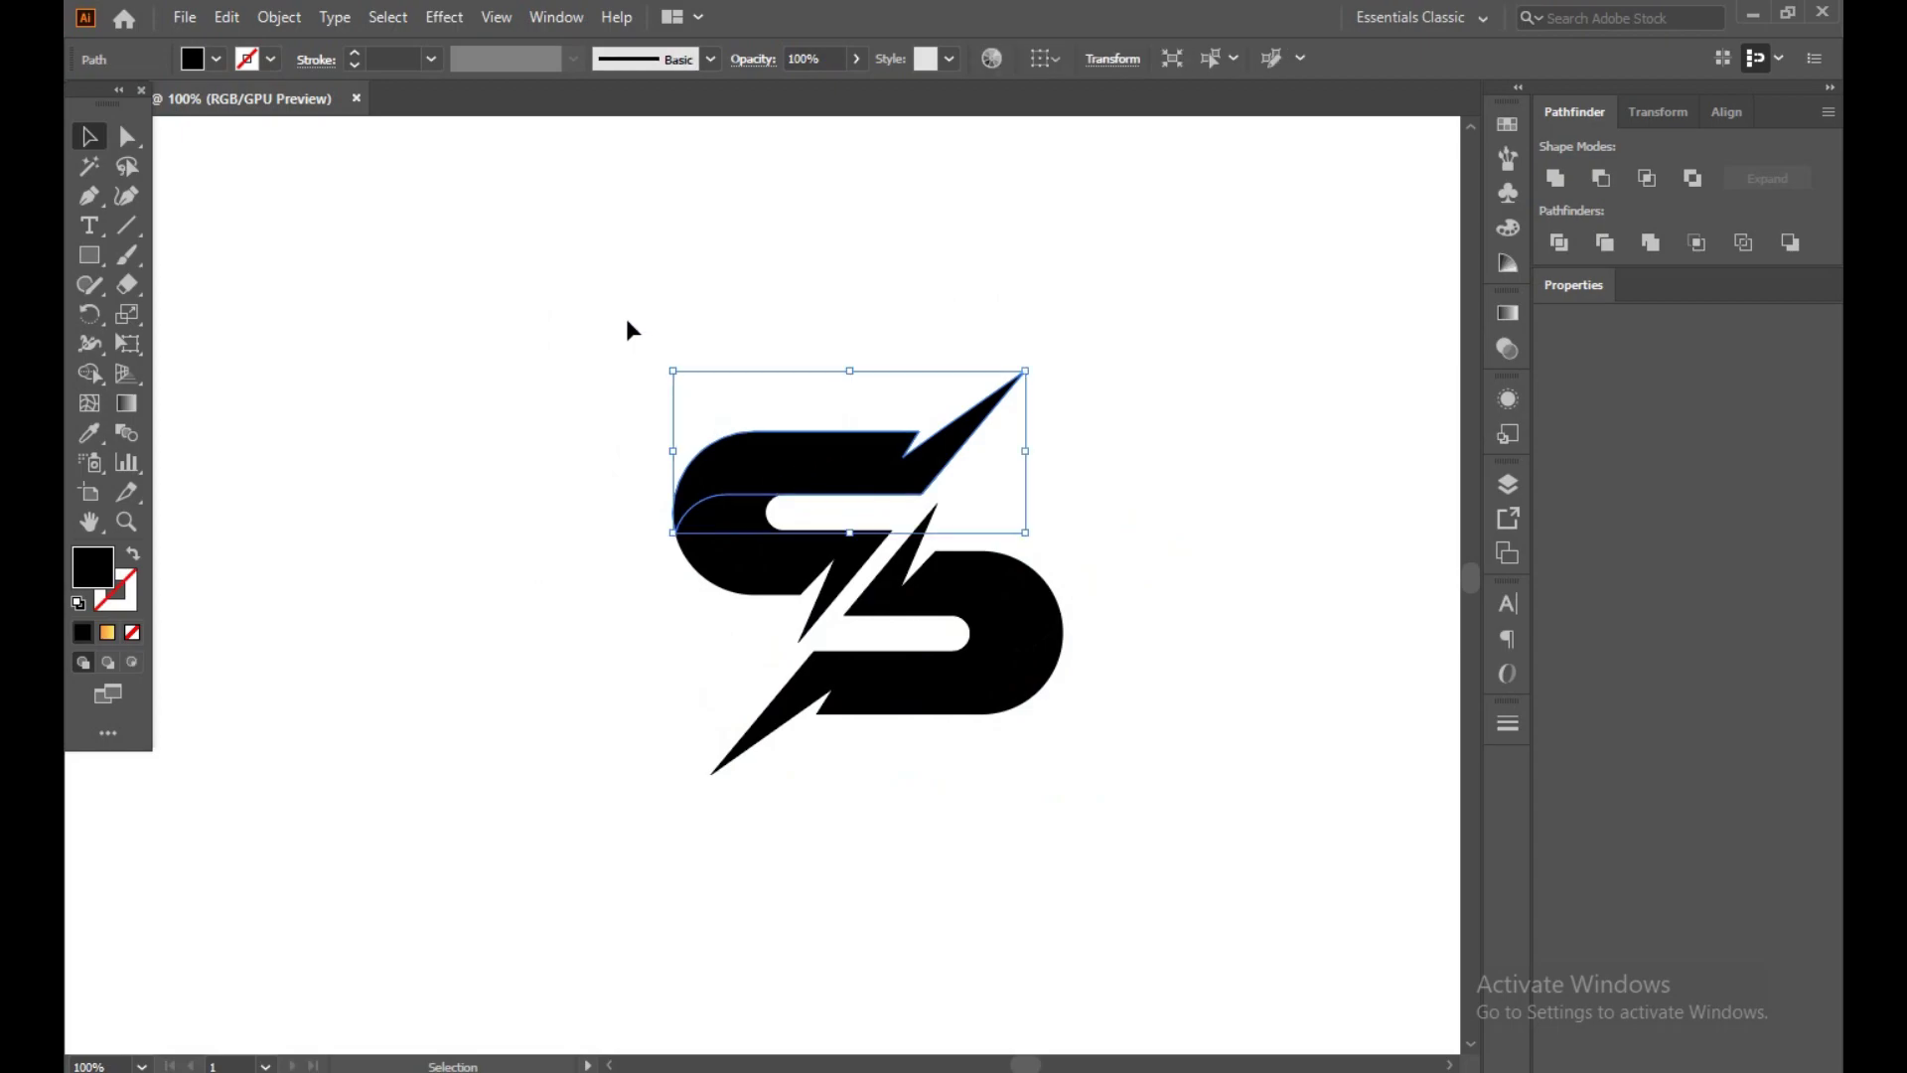
double_click(94, 574)
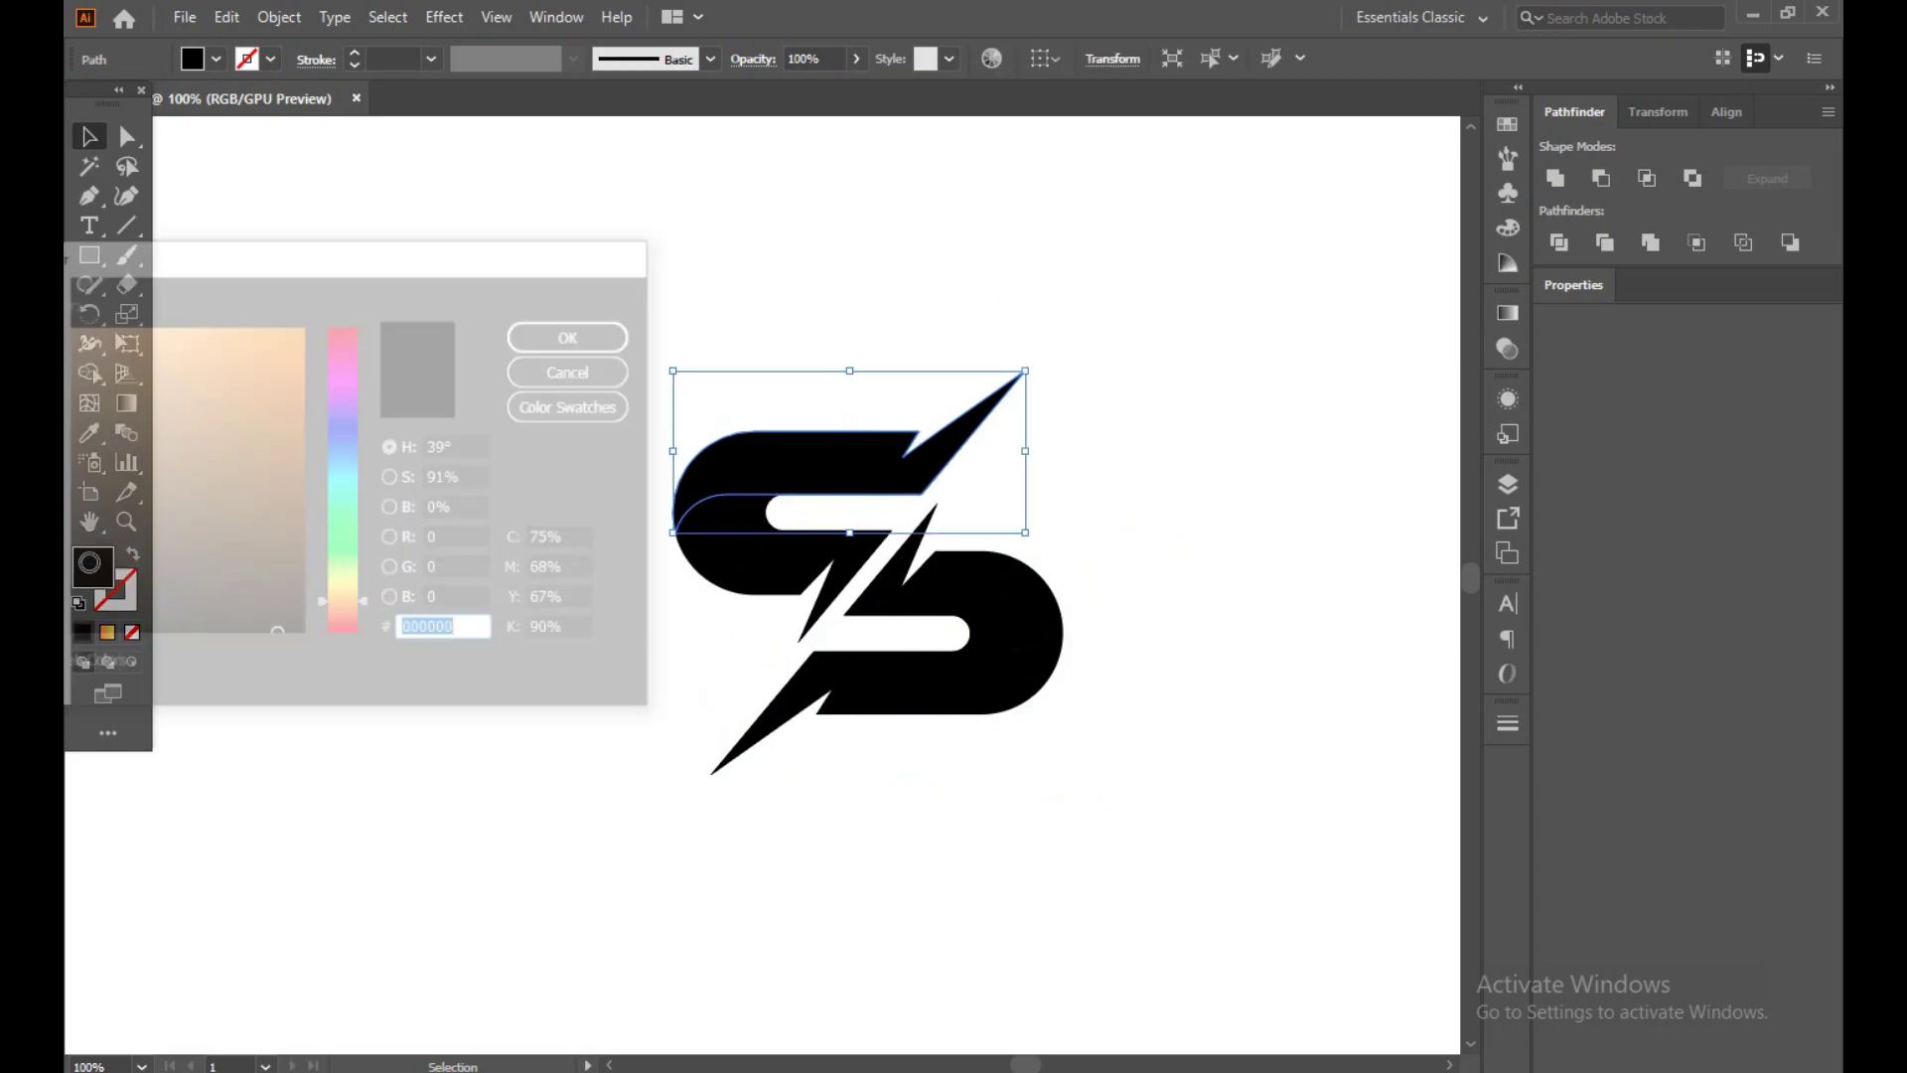
drag(355, 484, 348, 598)
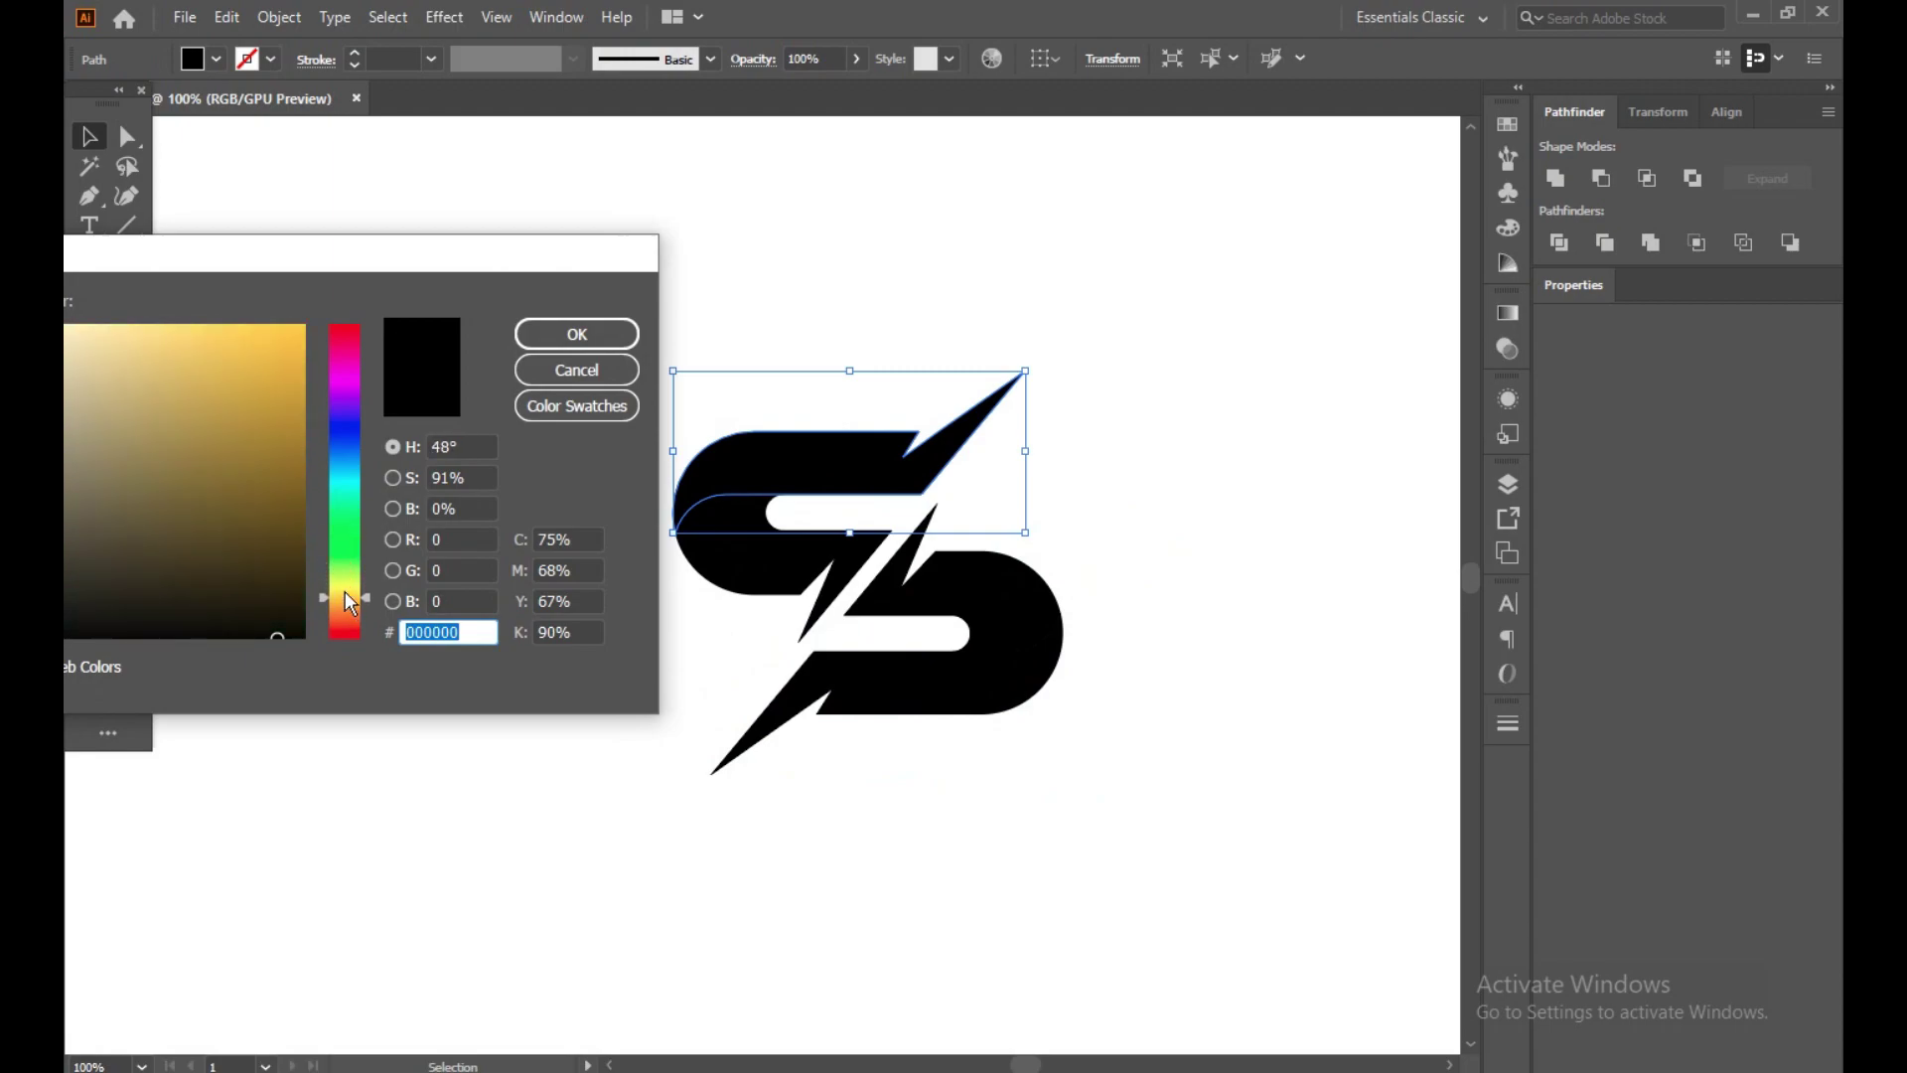
mouse_move(345, 593)
mouse_down()
mouse_move(360, 574)
mouse_move(358, 595)
mouse_up()
click(342, 581)
drag(346, 593, 354, 596)
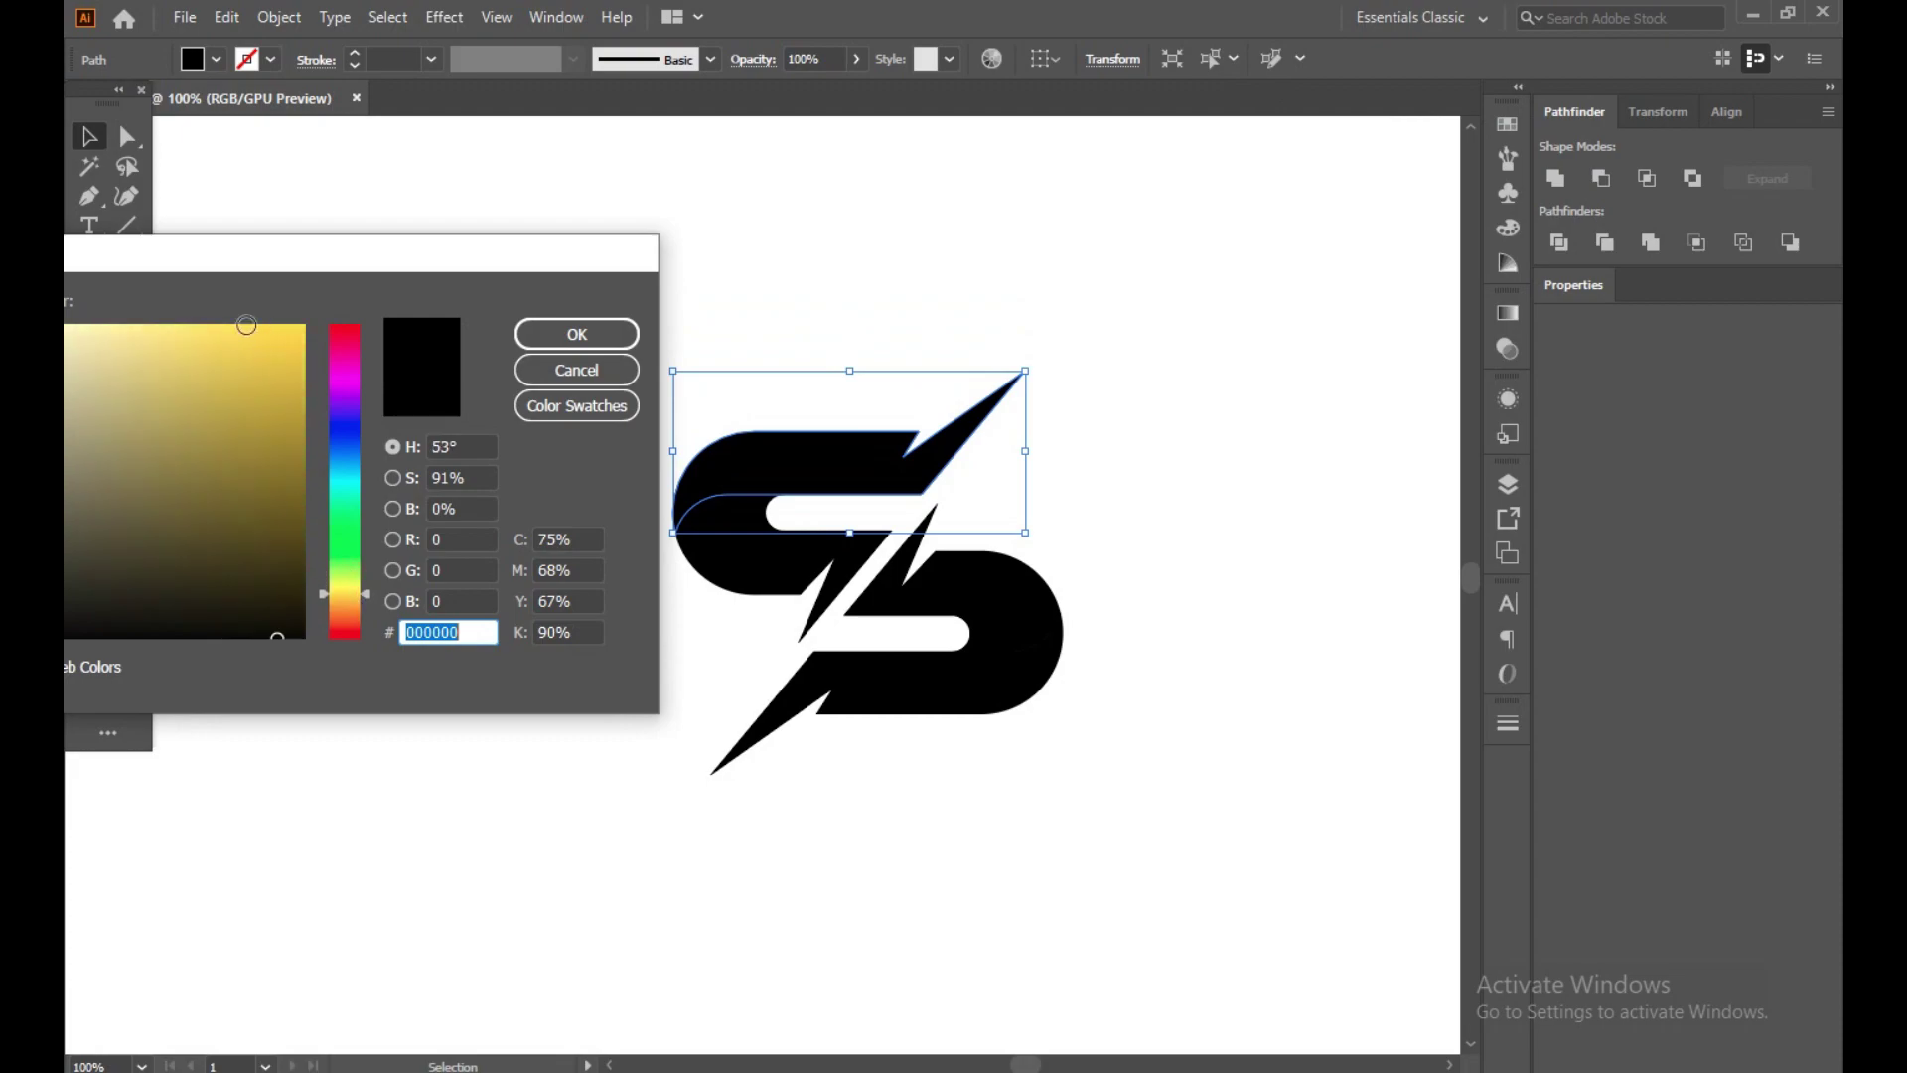
drag(266, 339, 287, 337)
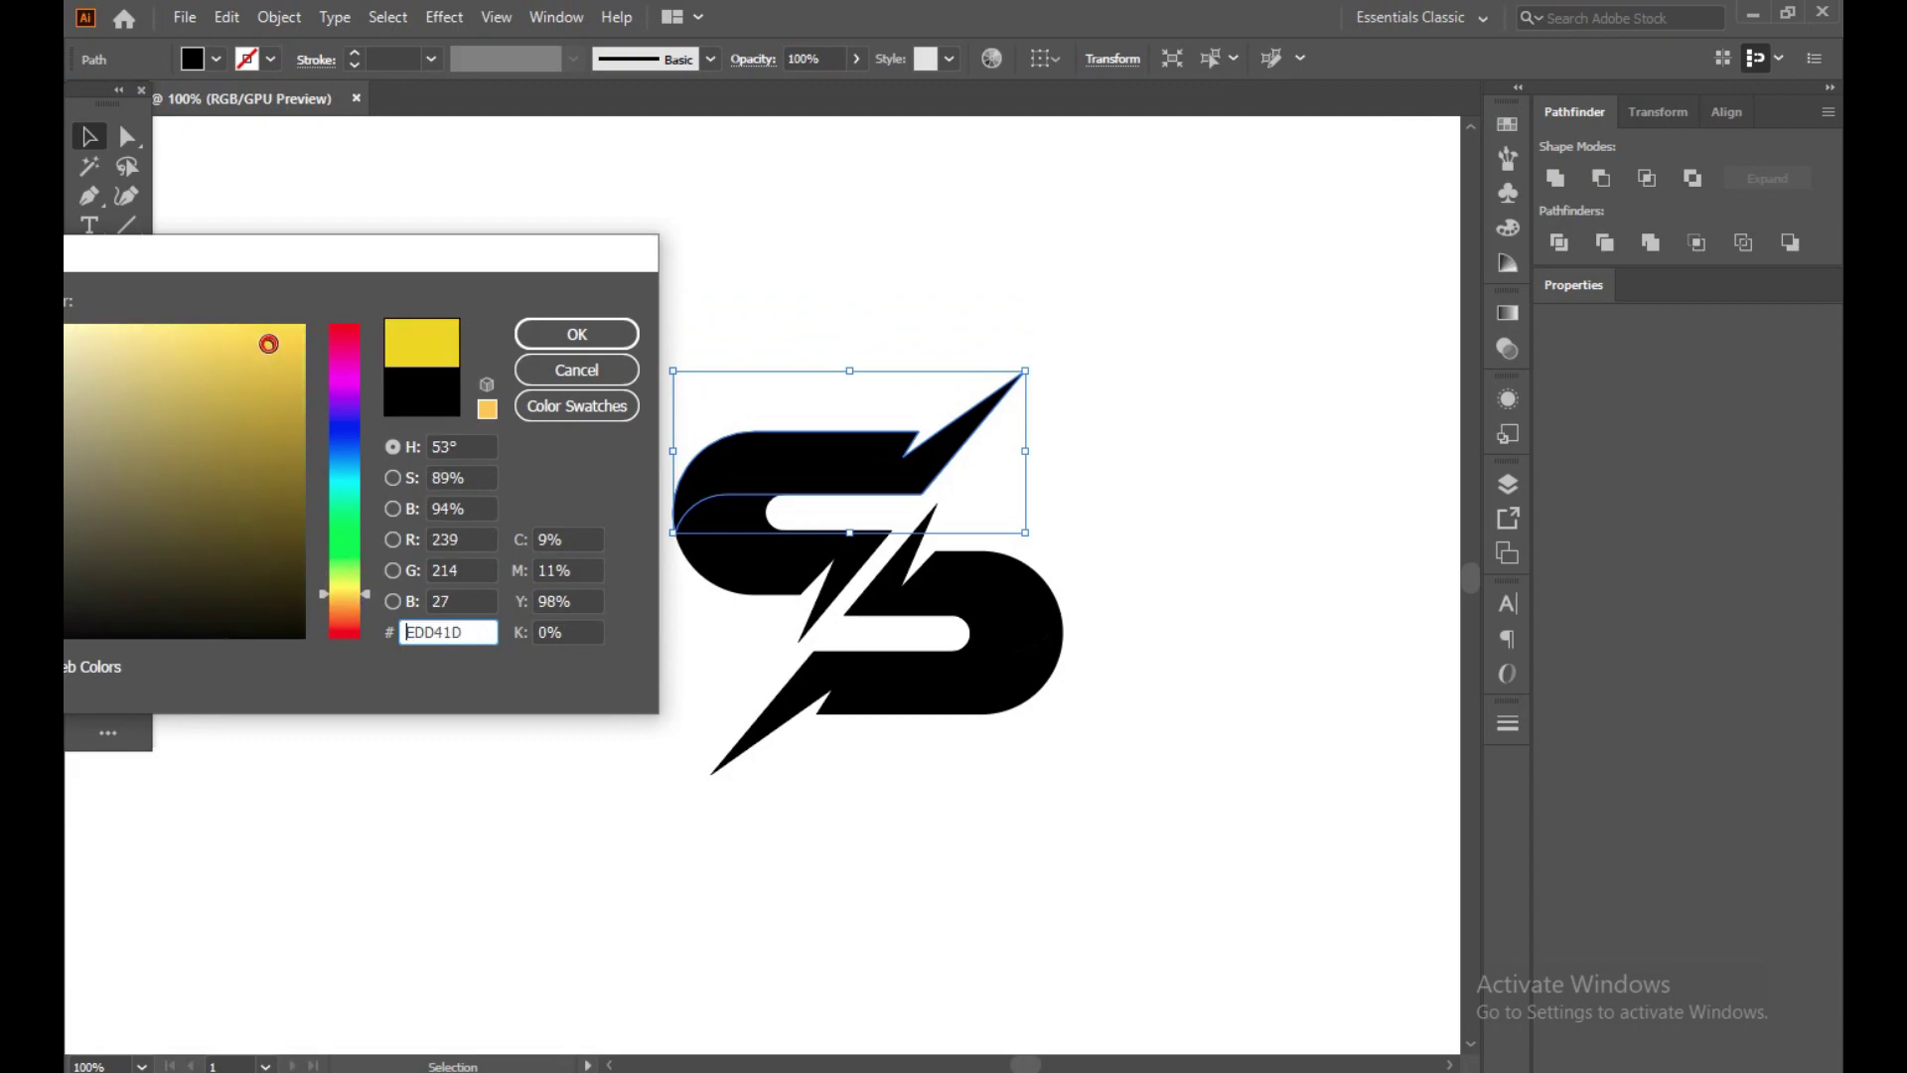
click(552, 334)
click(625, 303)
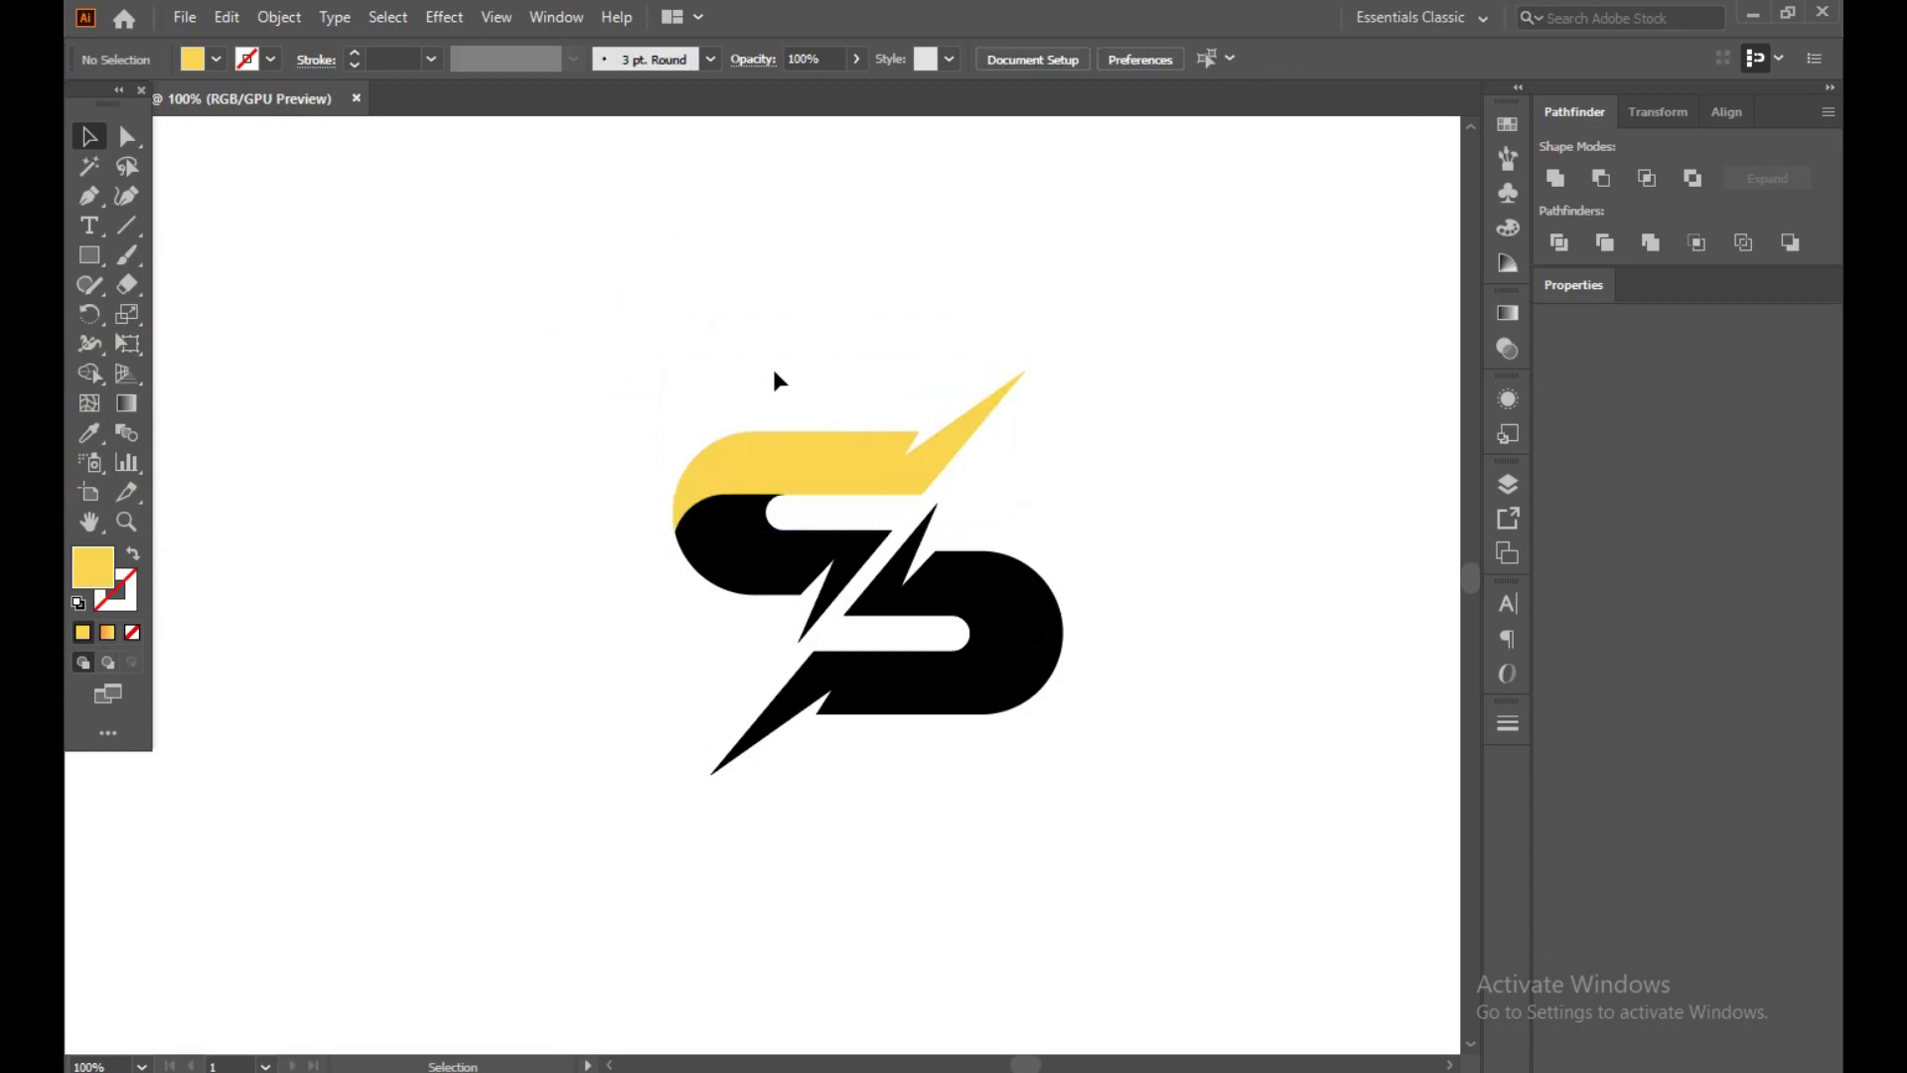
click(740, 546)
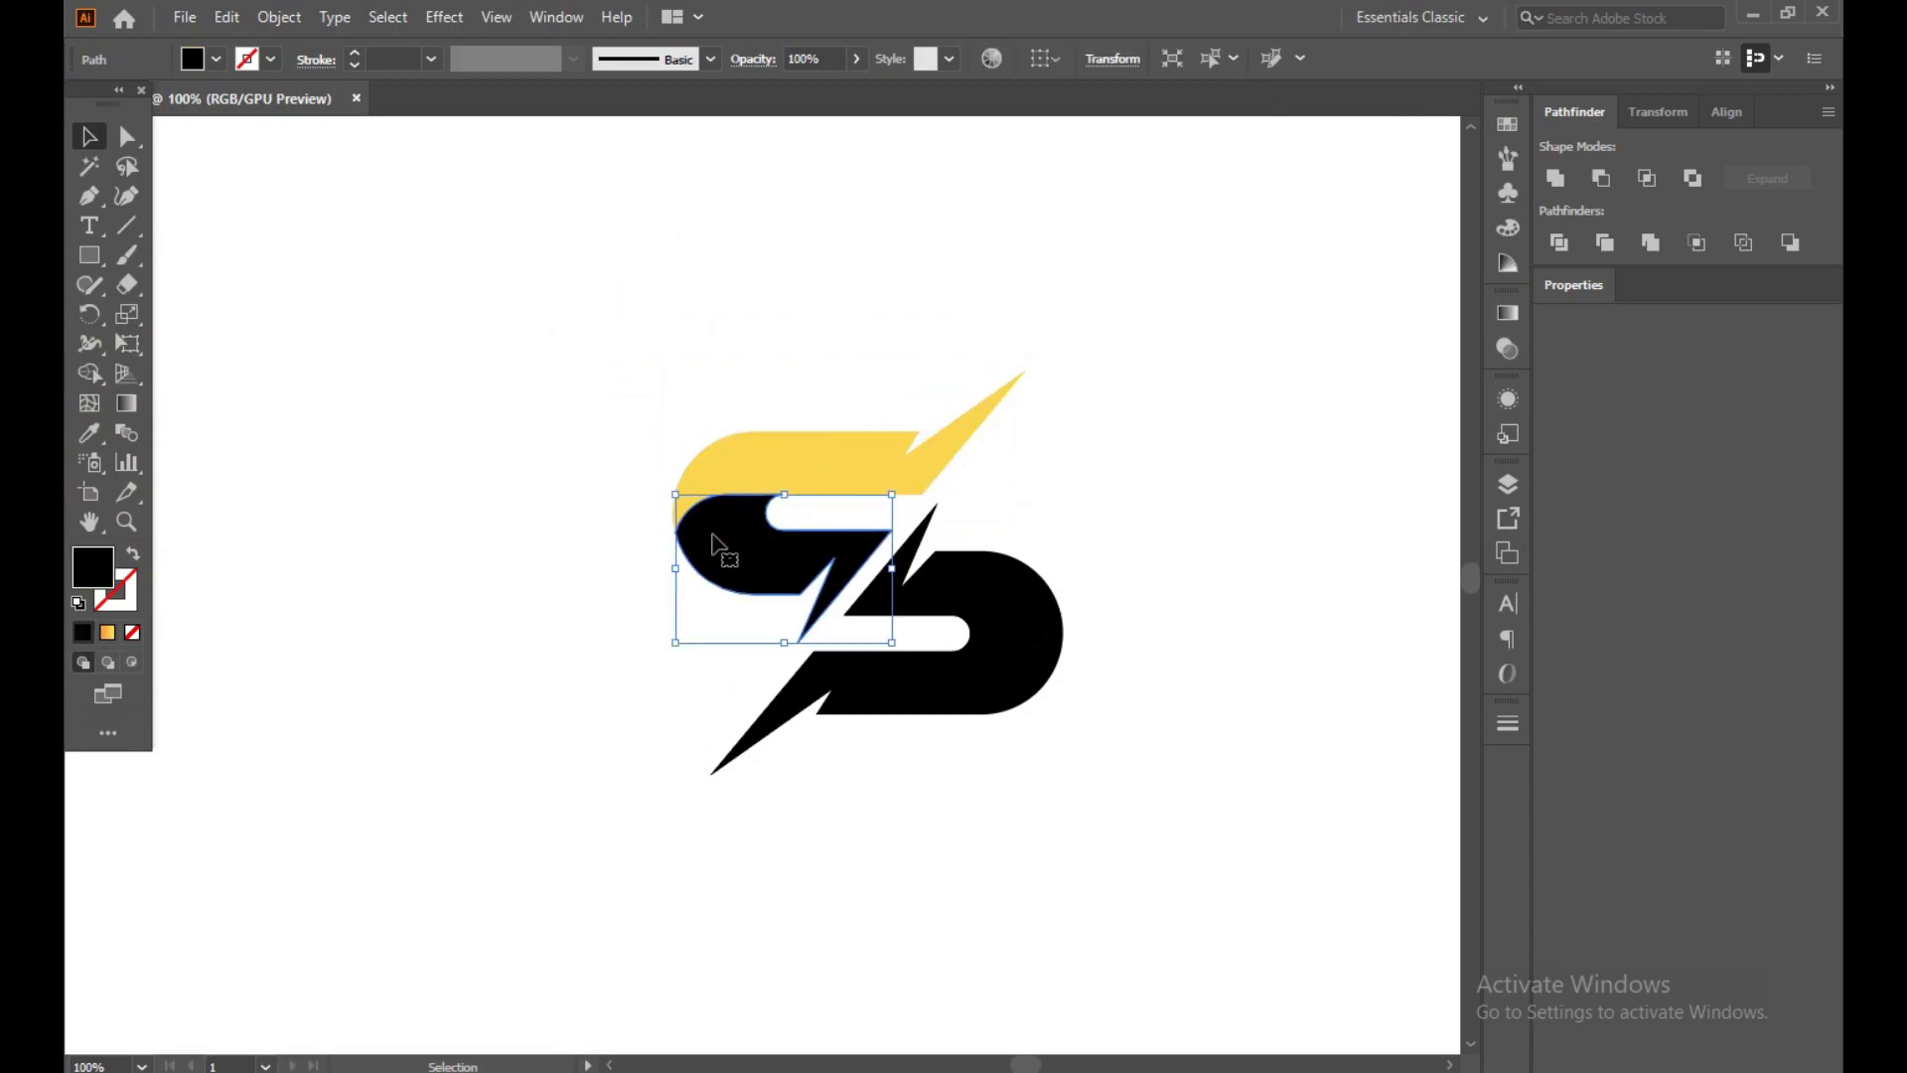
- Colour the band below the yellow brown first, then lighten it to orange EA9B1C
double_click(94, 568)
drag(289, 516, 289, 423)
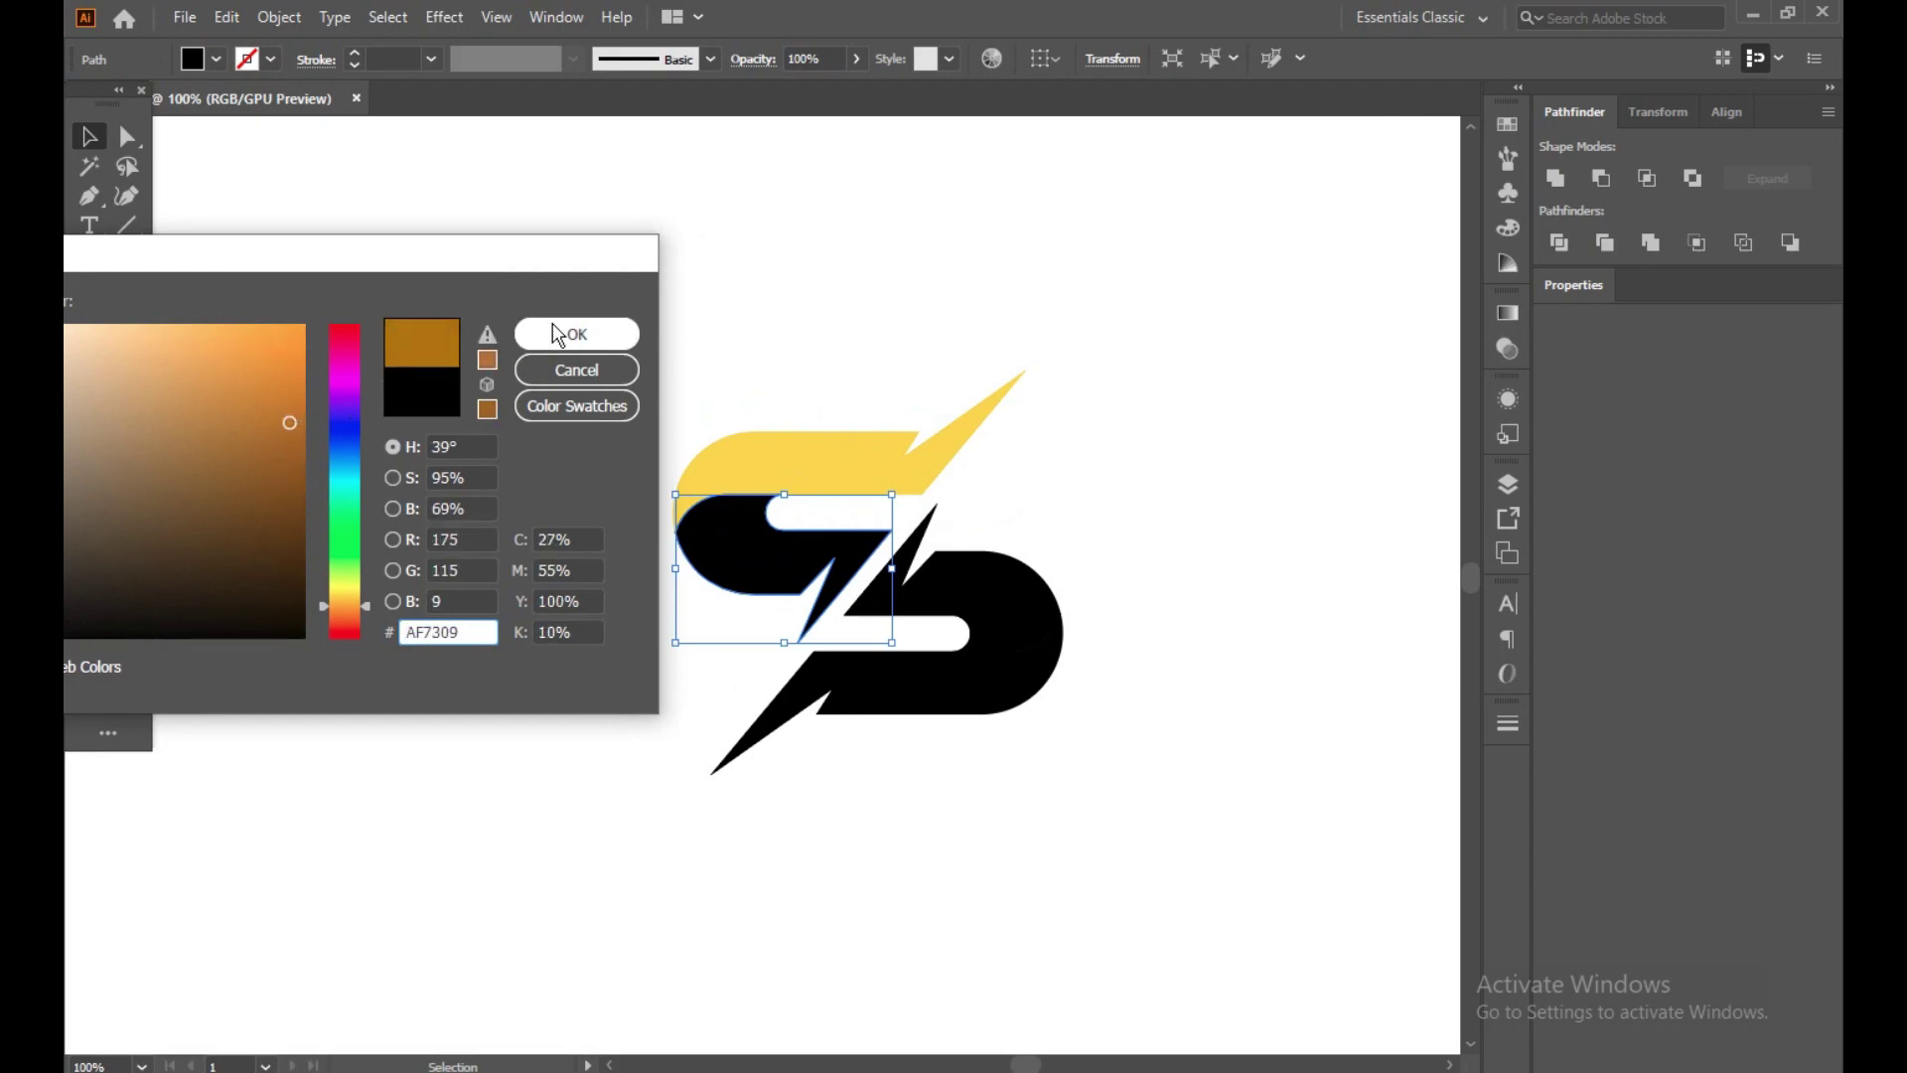
click(582, 328)
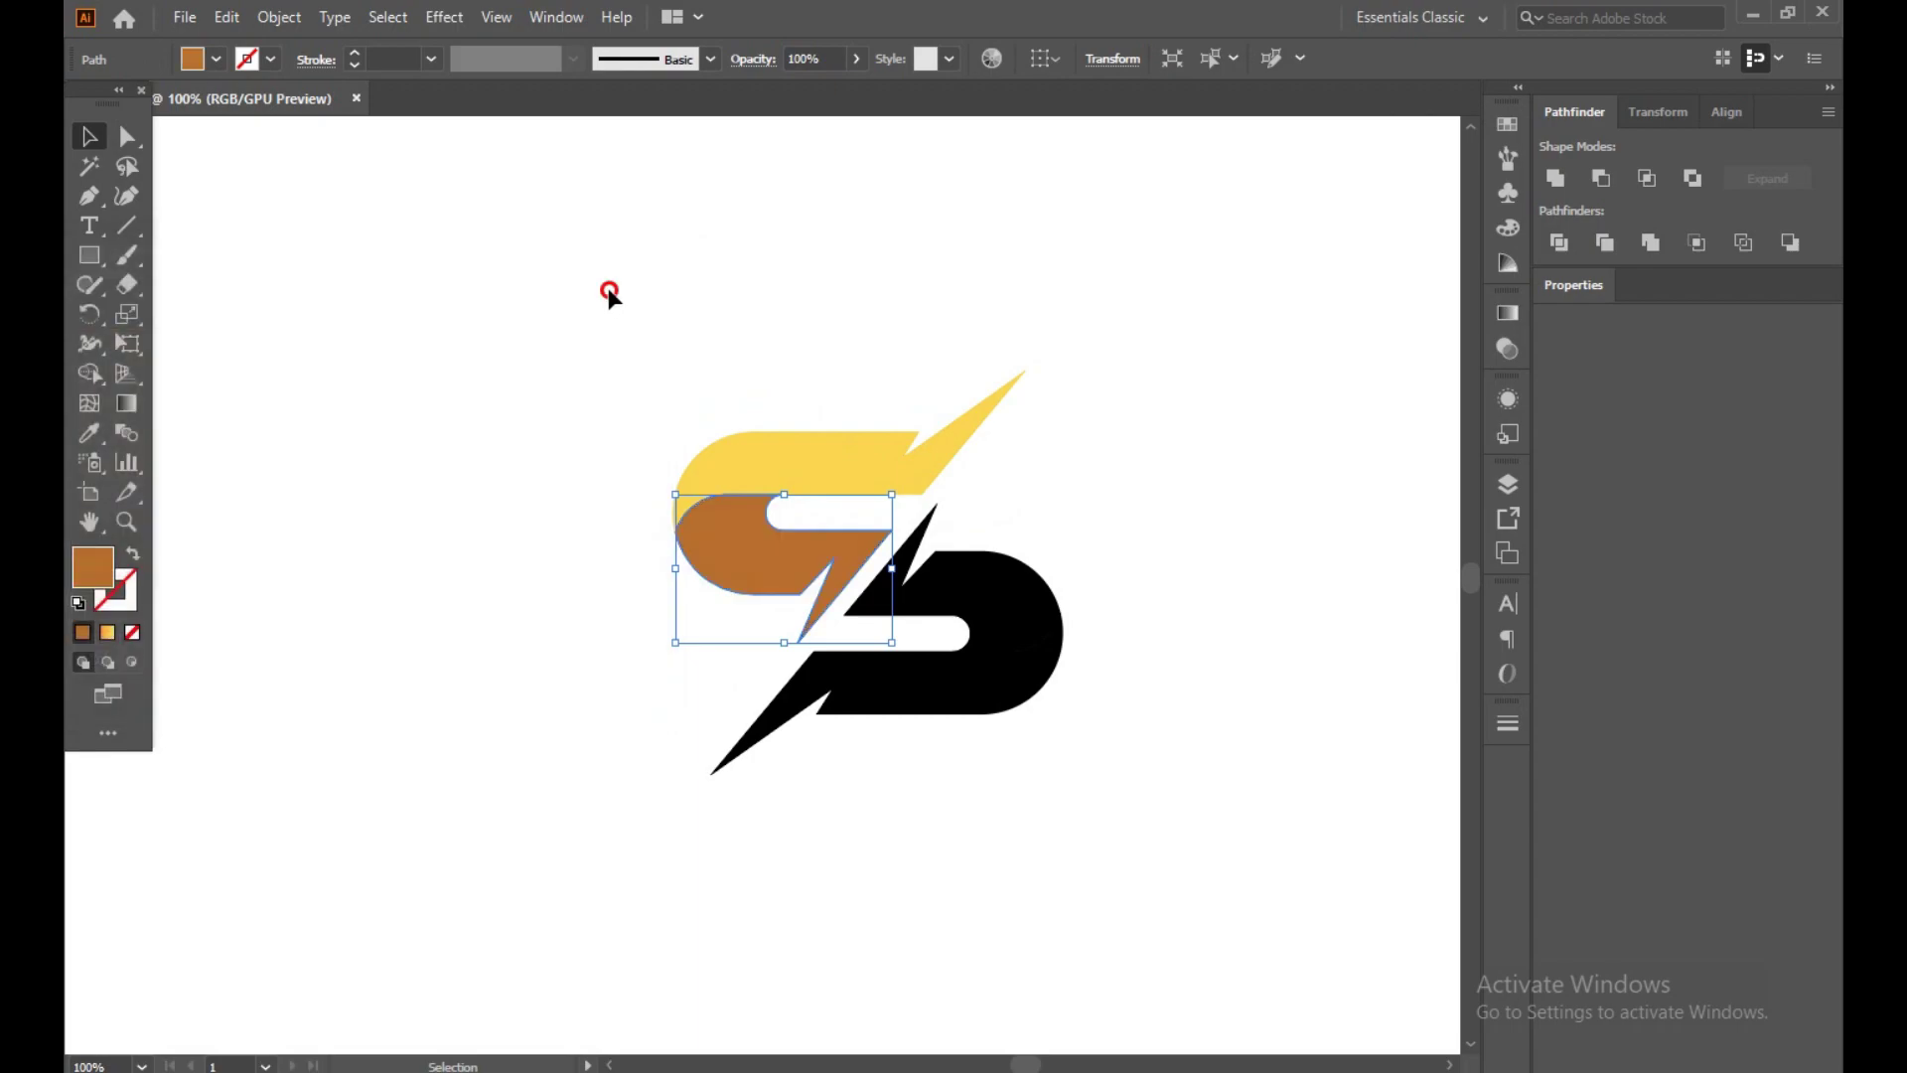
click(605, 283)
click(690, 535)
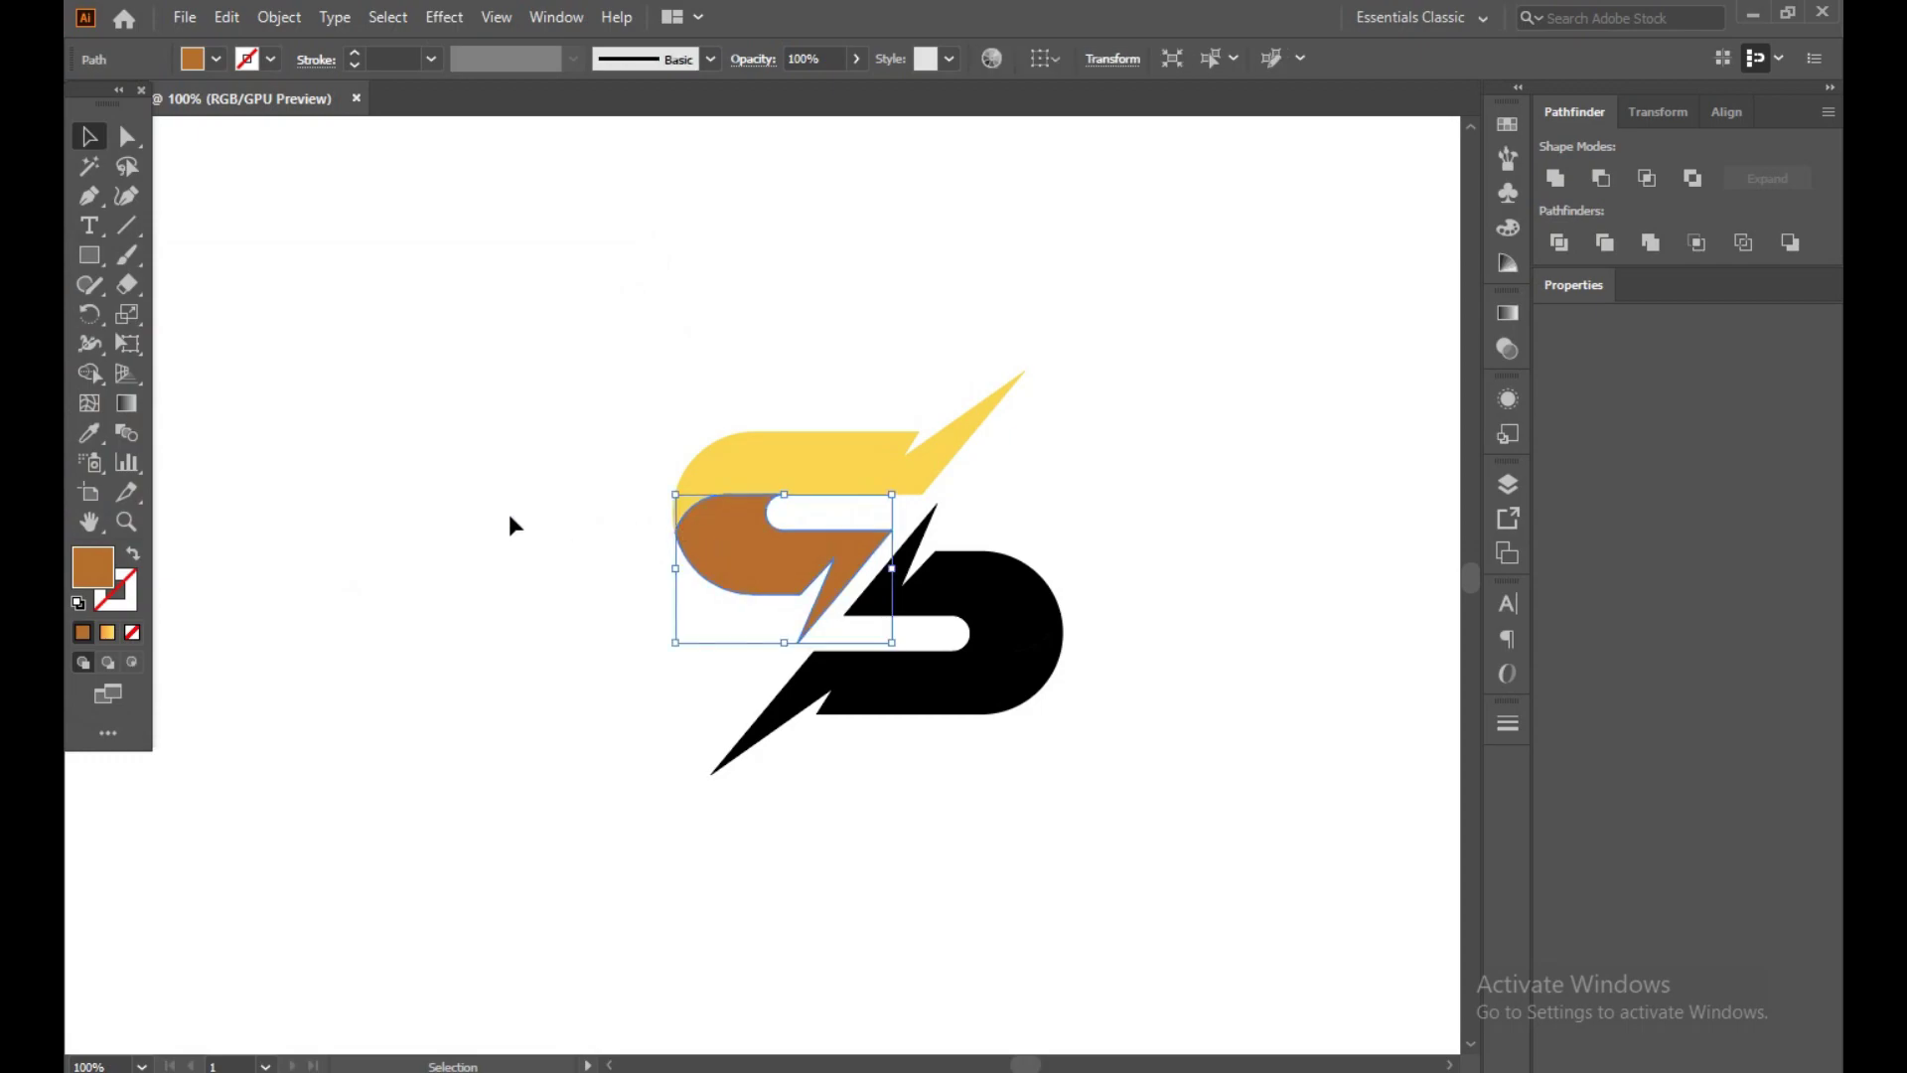
double_click(94, 568)
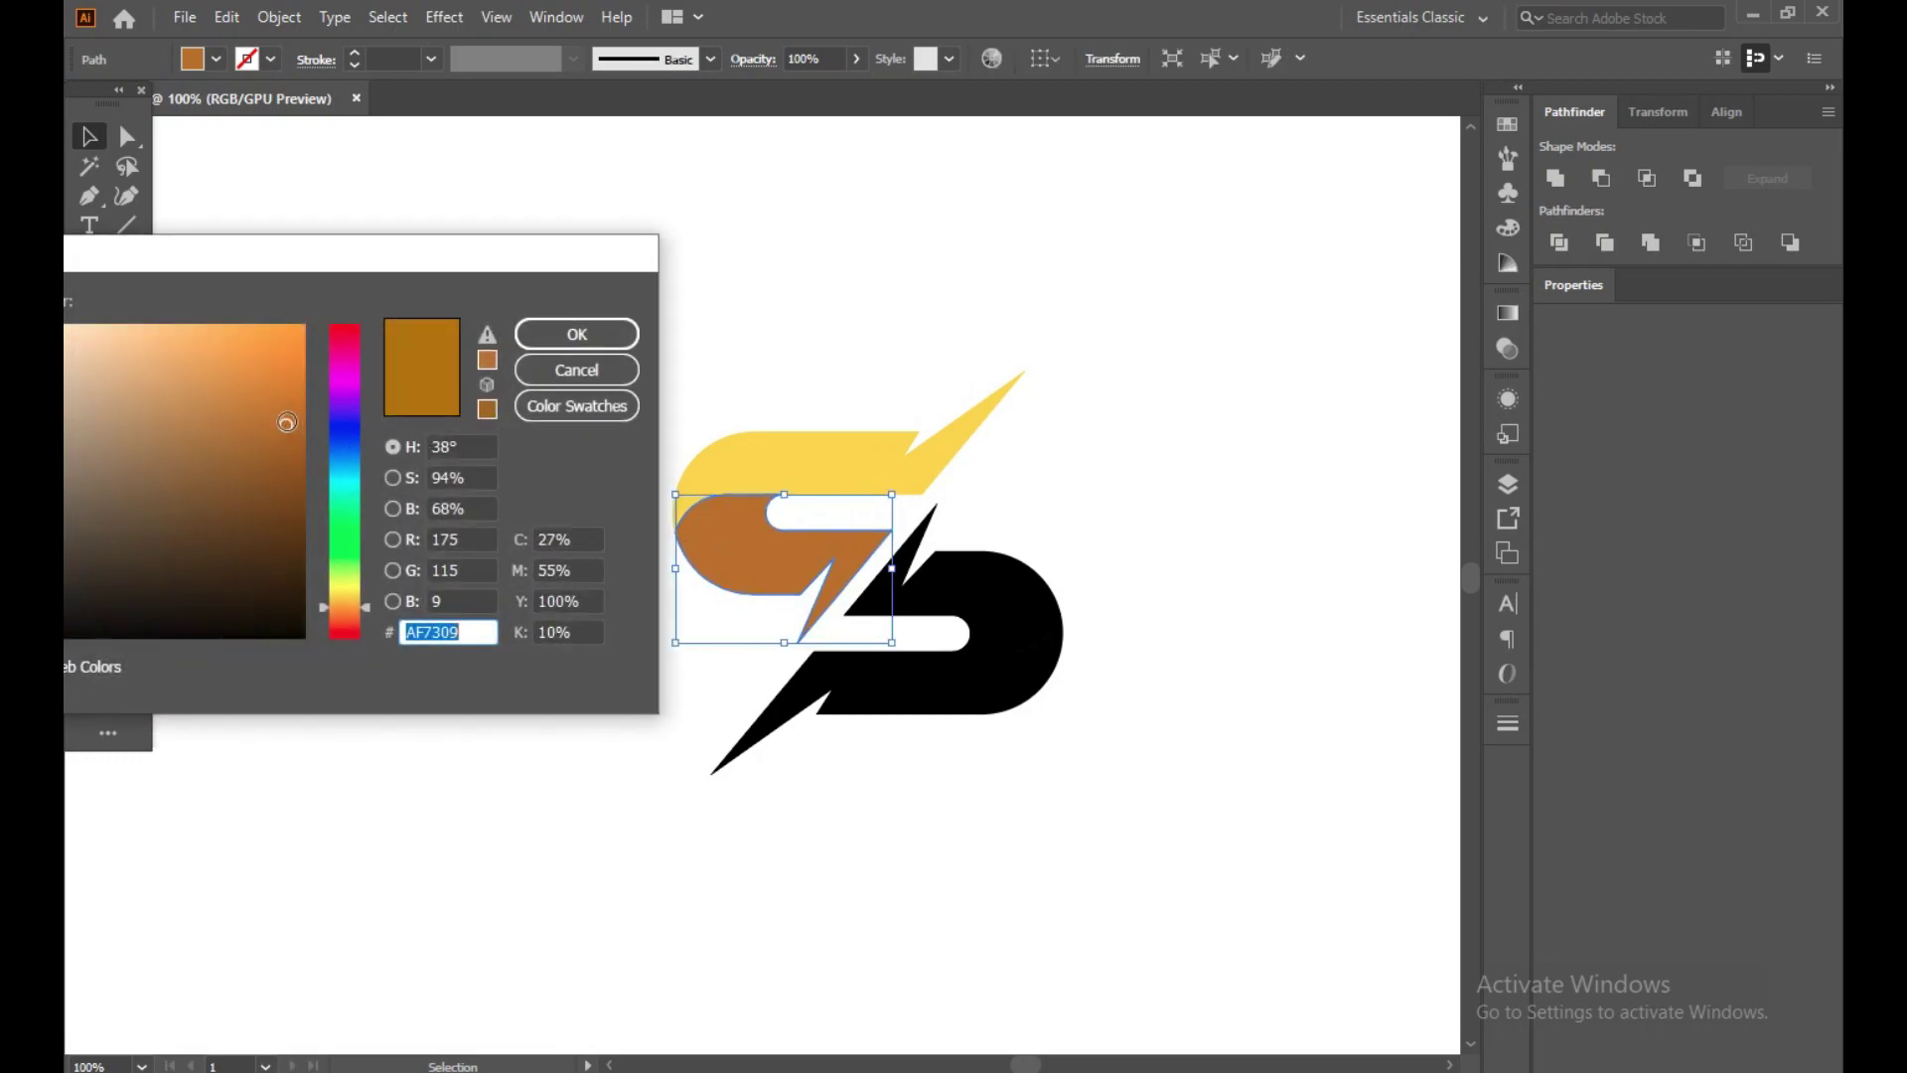
mouse_move(286, 422)
mouse_down()
mouse_move(251, 387)
mouse_move(269, 347)
mouse_up()
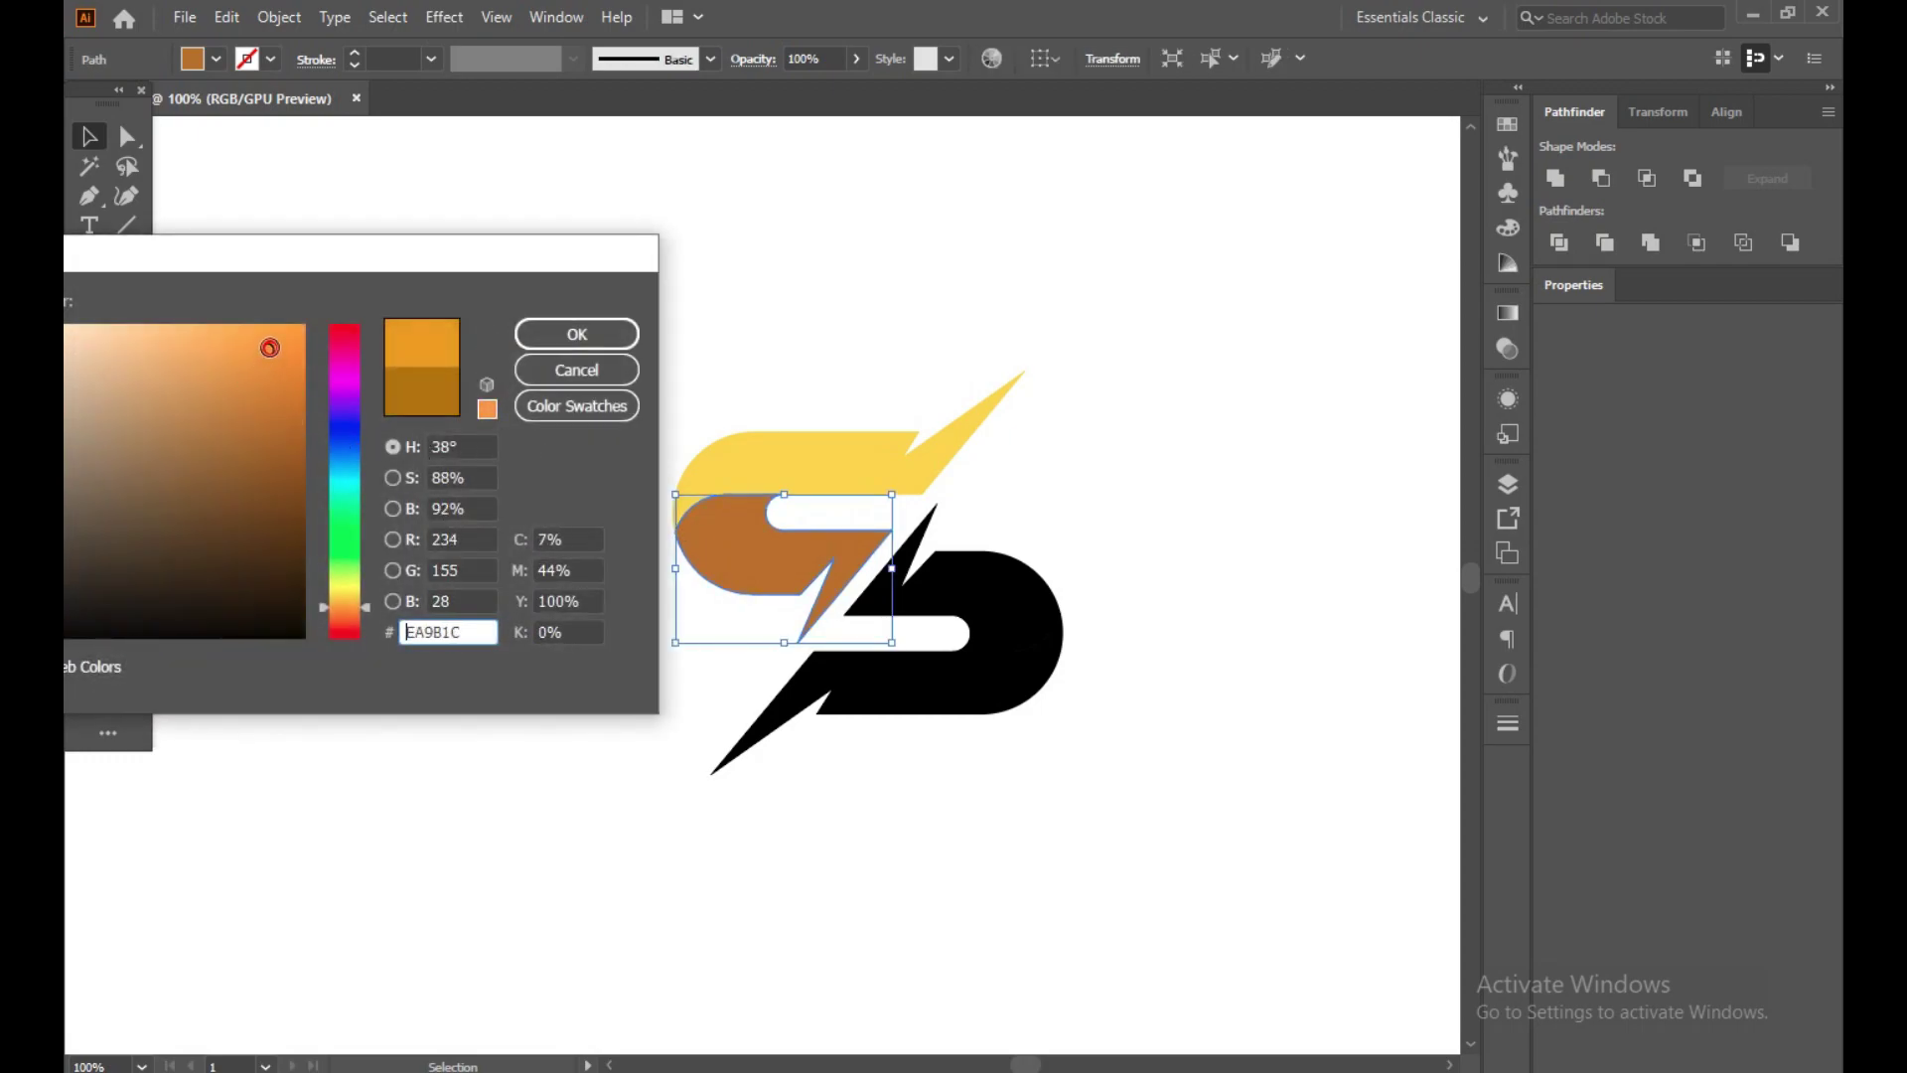
click(592, 333)
click(652, 280)
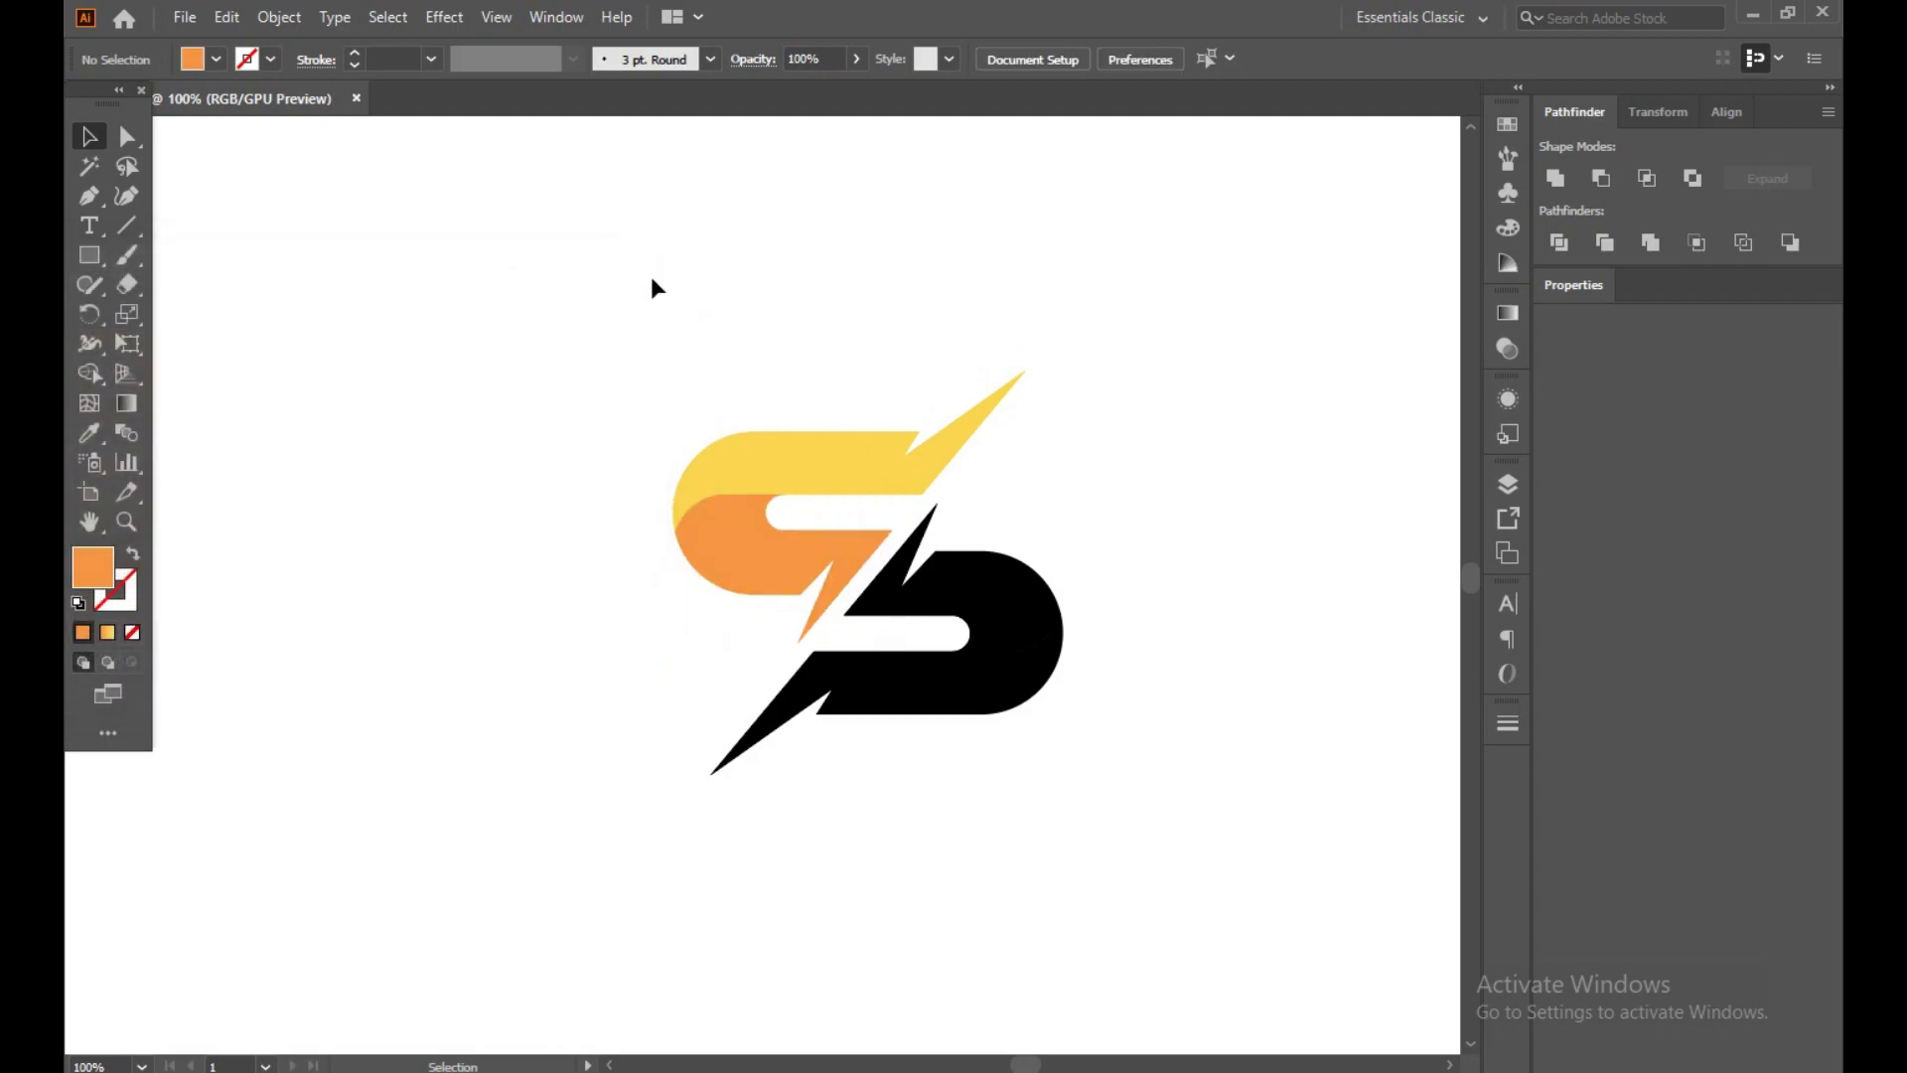
click(919, 591)
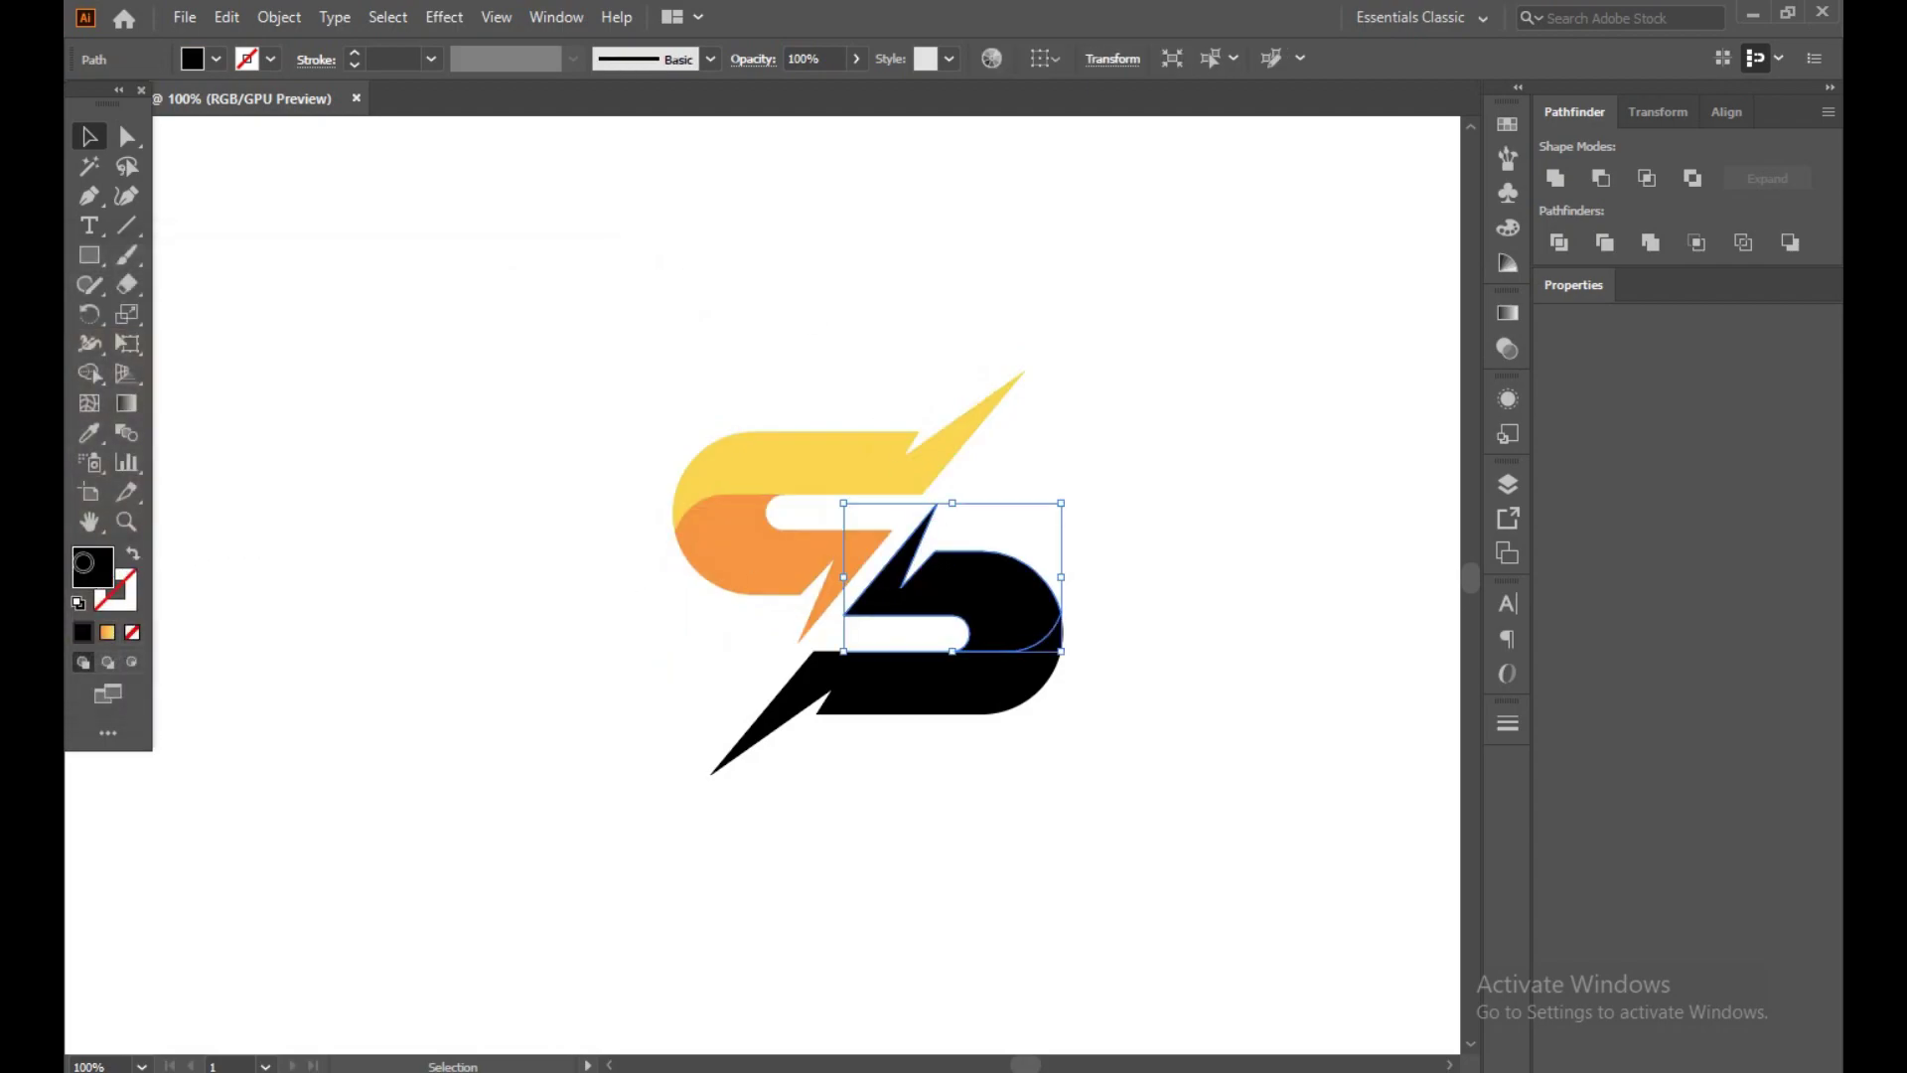
- Fill the third band of the S with lime yellow-green #C3EA1F
double_click(88, 573)
click(356, 528)
drag(355, 531, 372, 571)
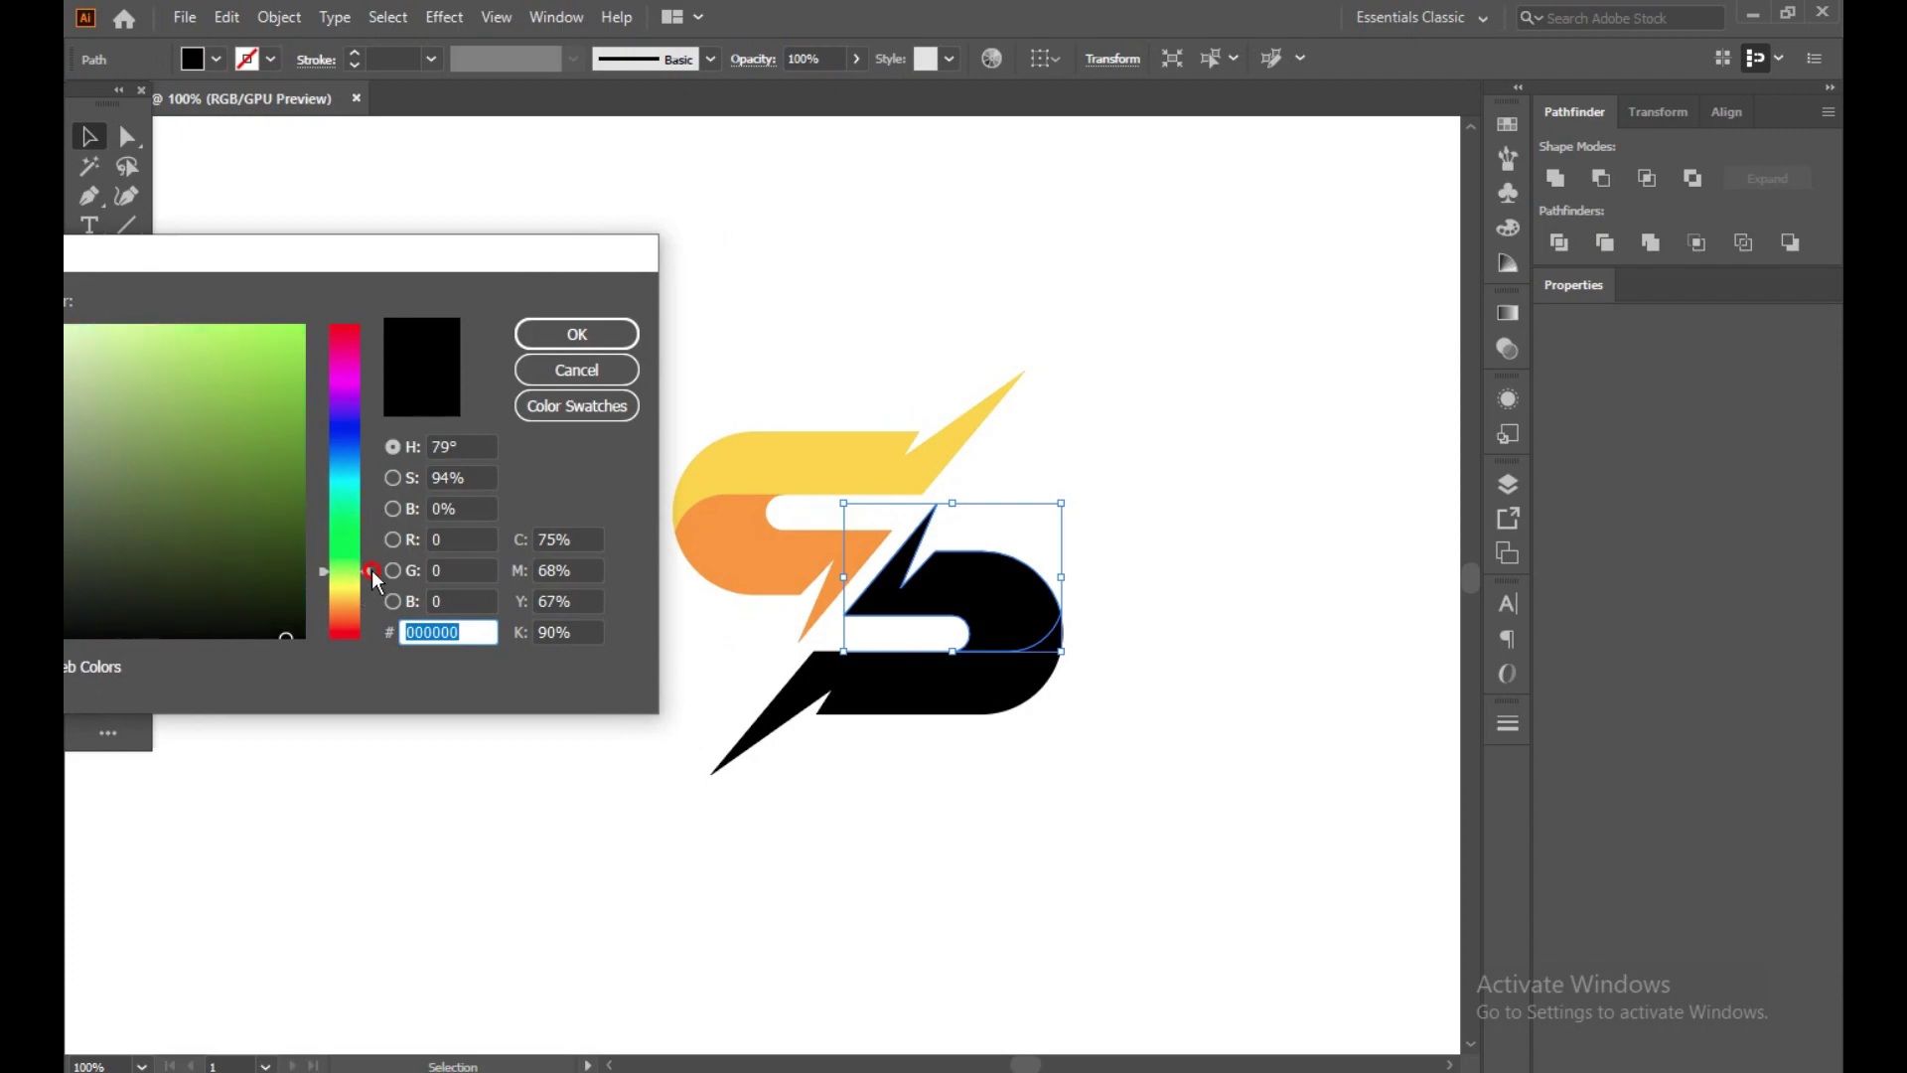
drag(371, 573, 366, 570)
drag(248, 370, 267, 349)
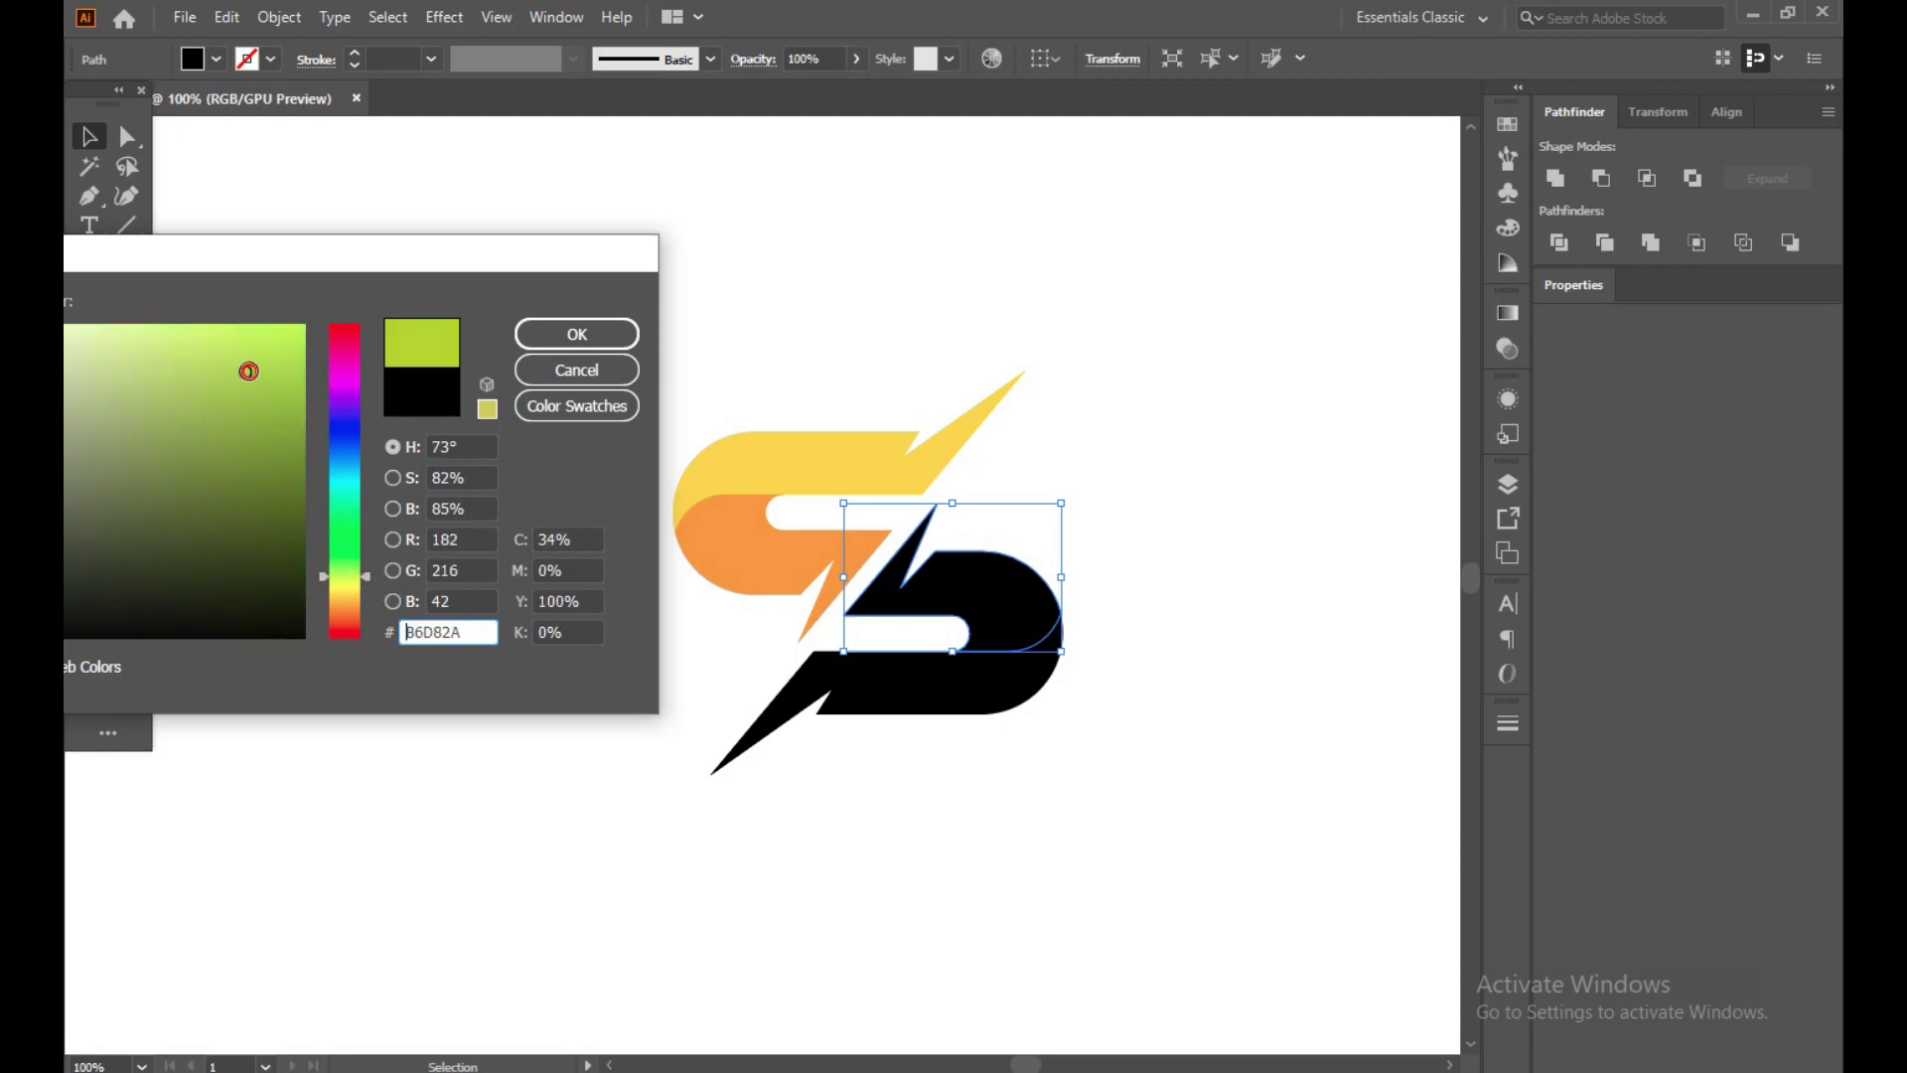
click(576, 334)
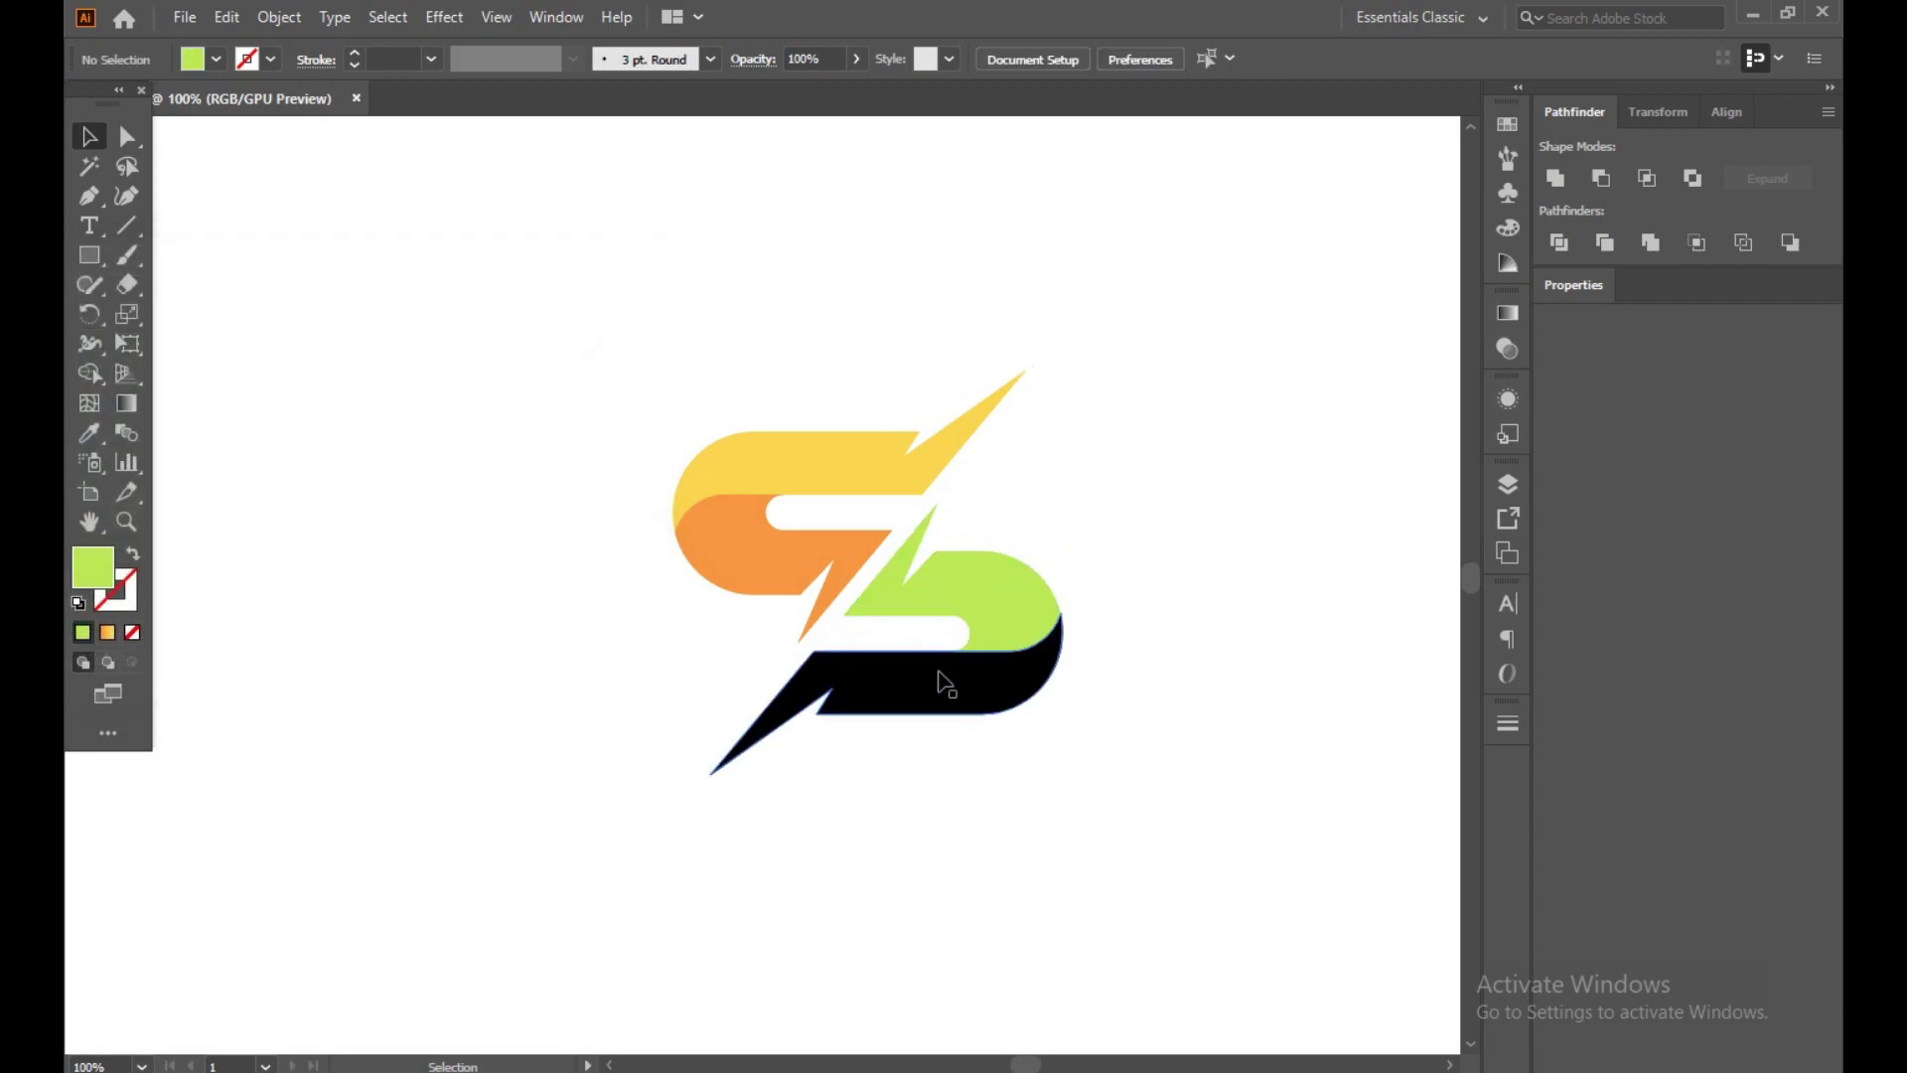
- Fill the black bottom piece with a muted dark green (#659110)
click(919, 685)
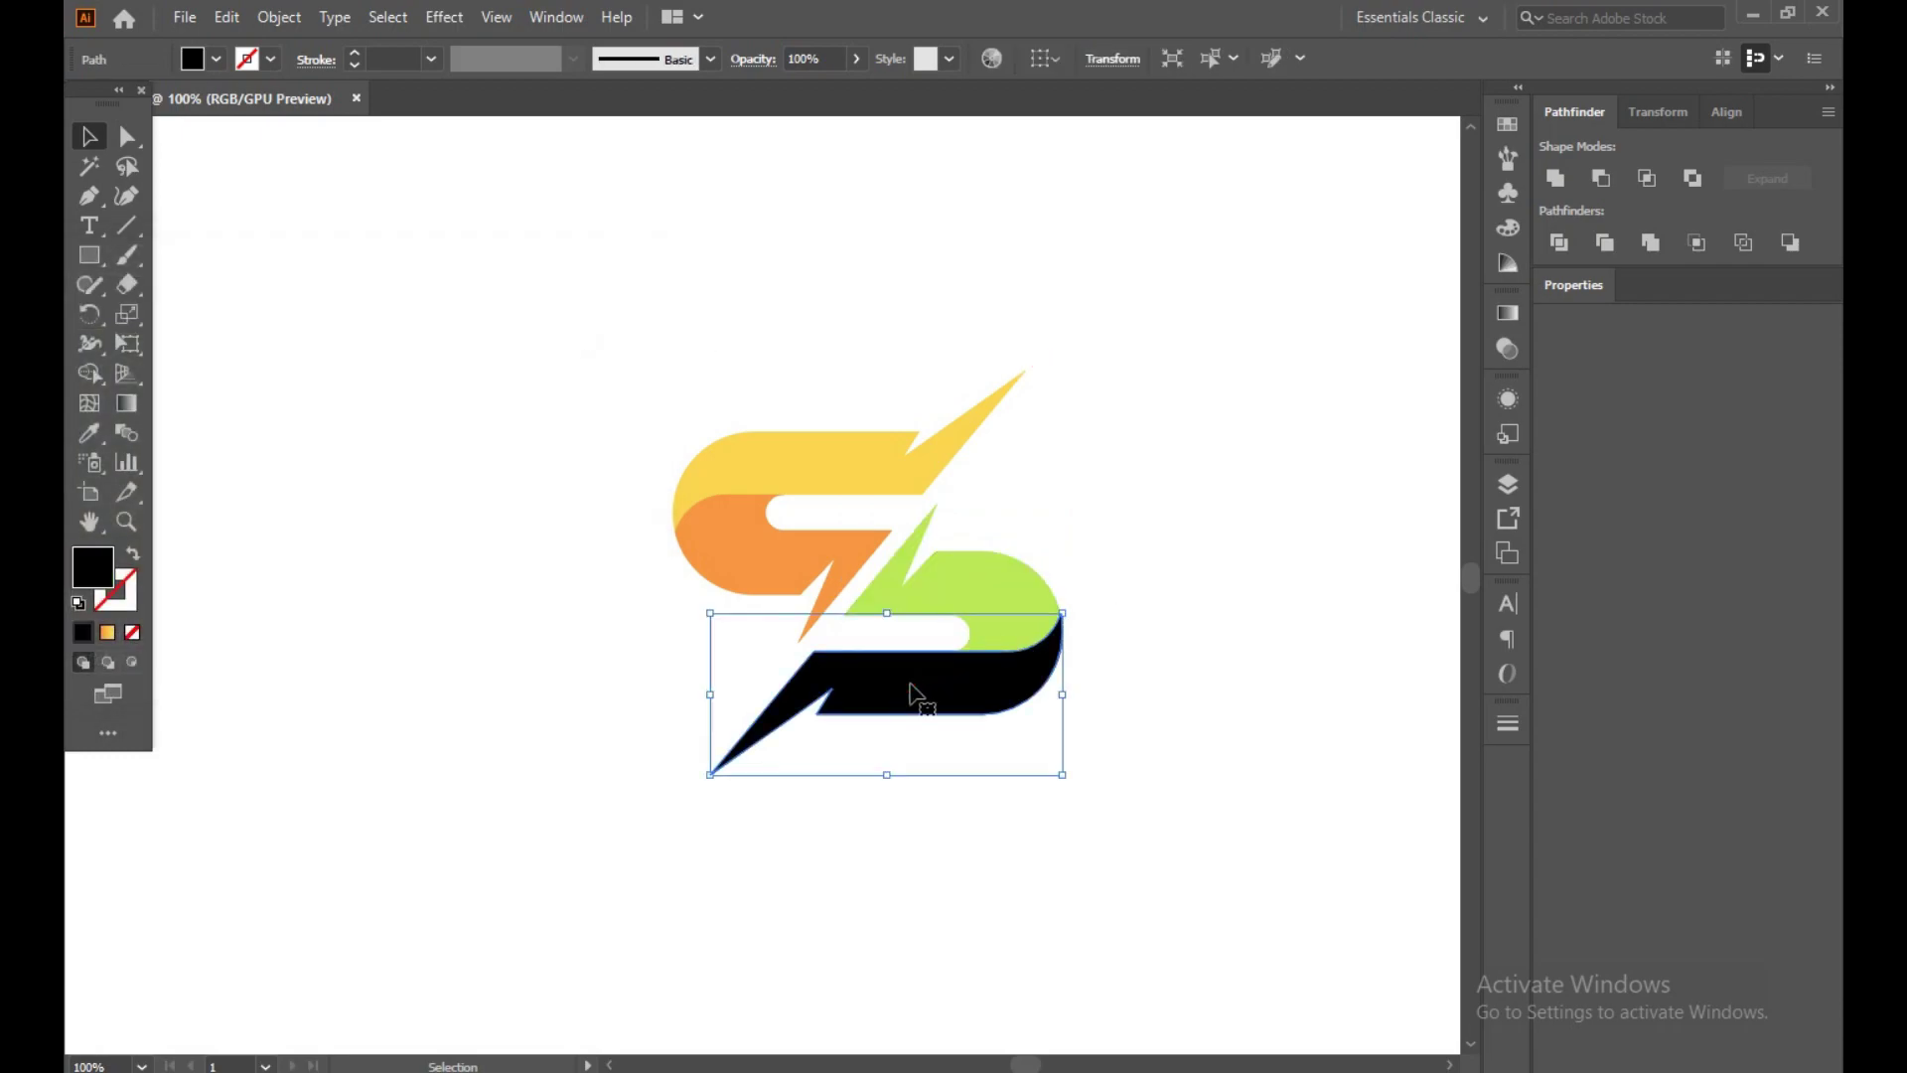
double_click(95, 566)
drag(353, 544, 361, 576)
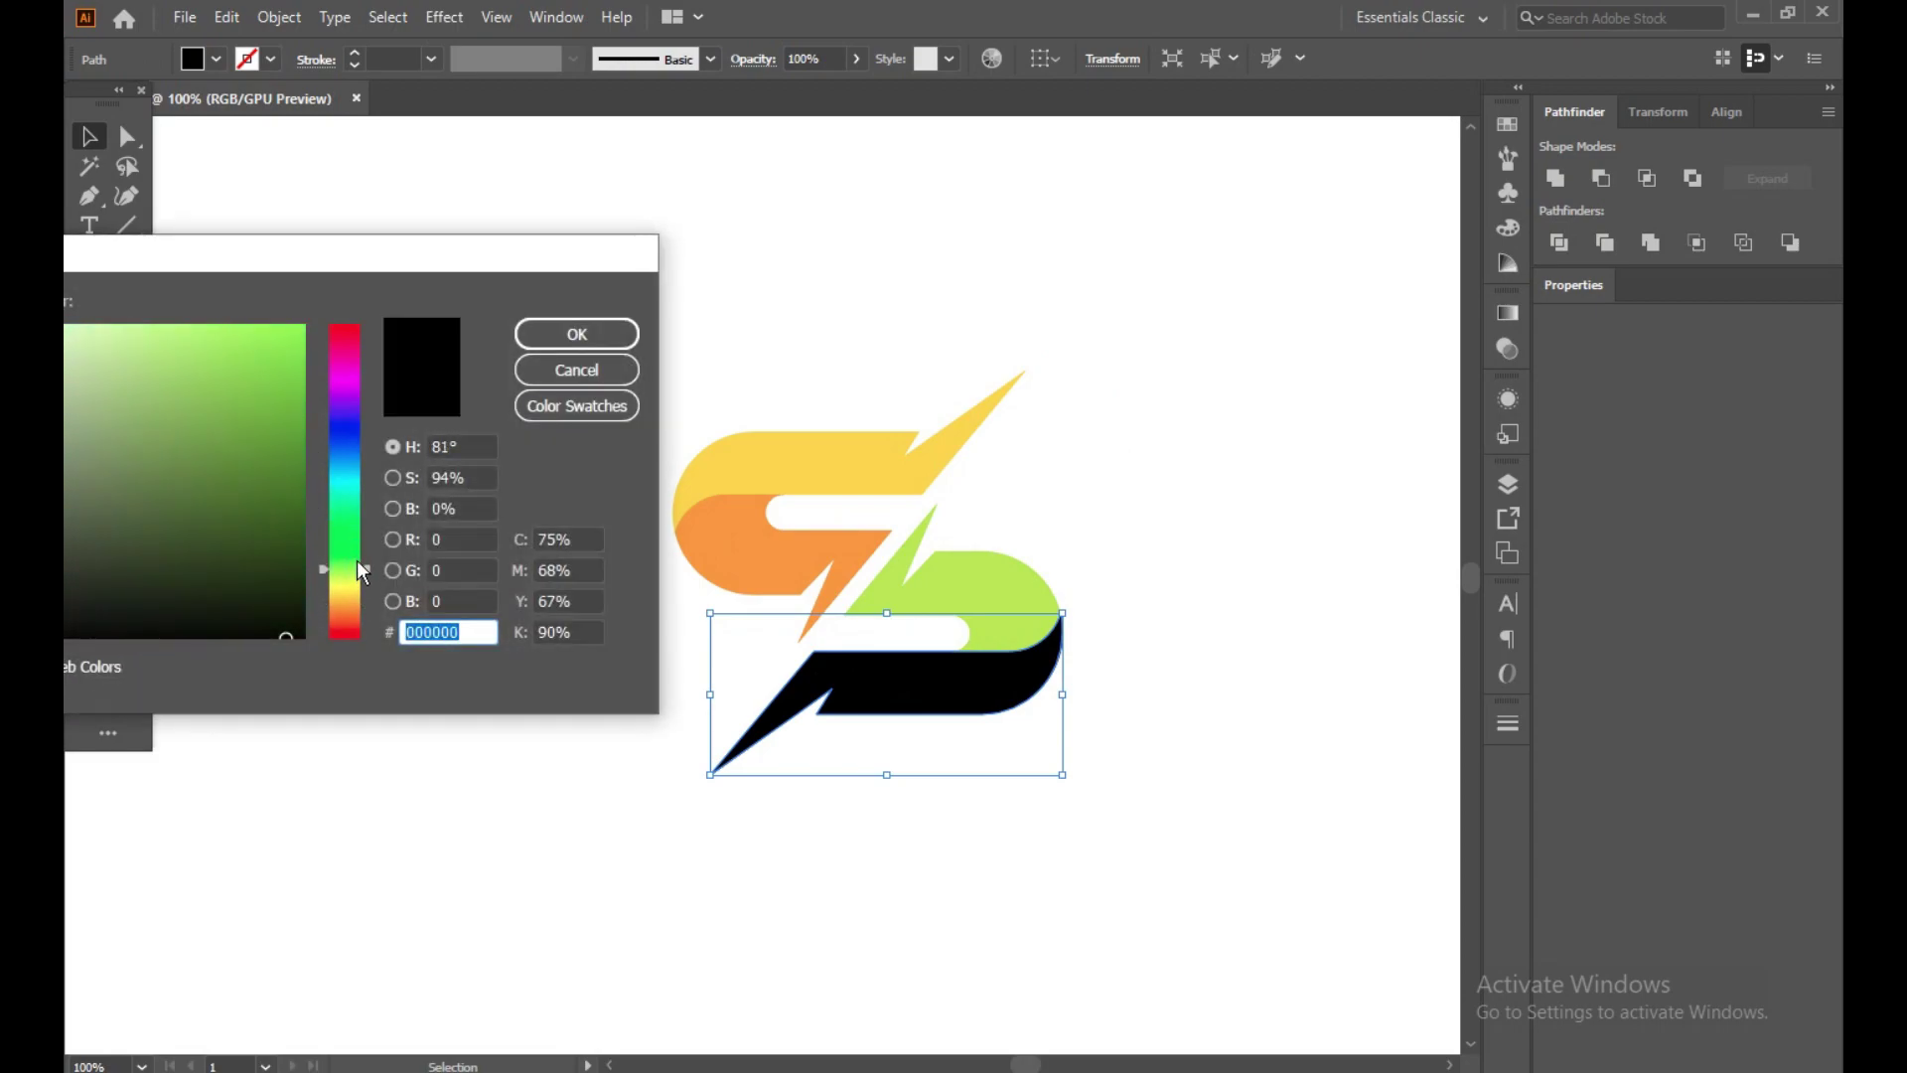
drag(263, 487, 269, 456)
click(577, 334)
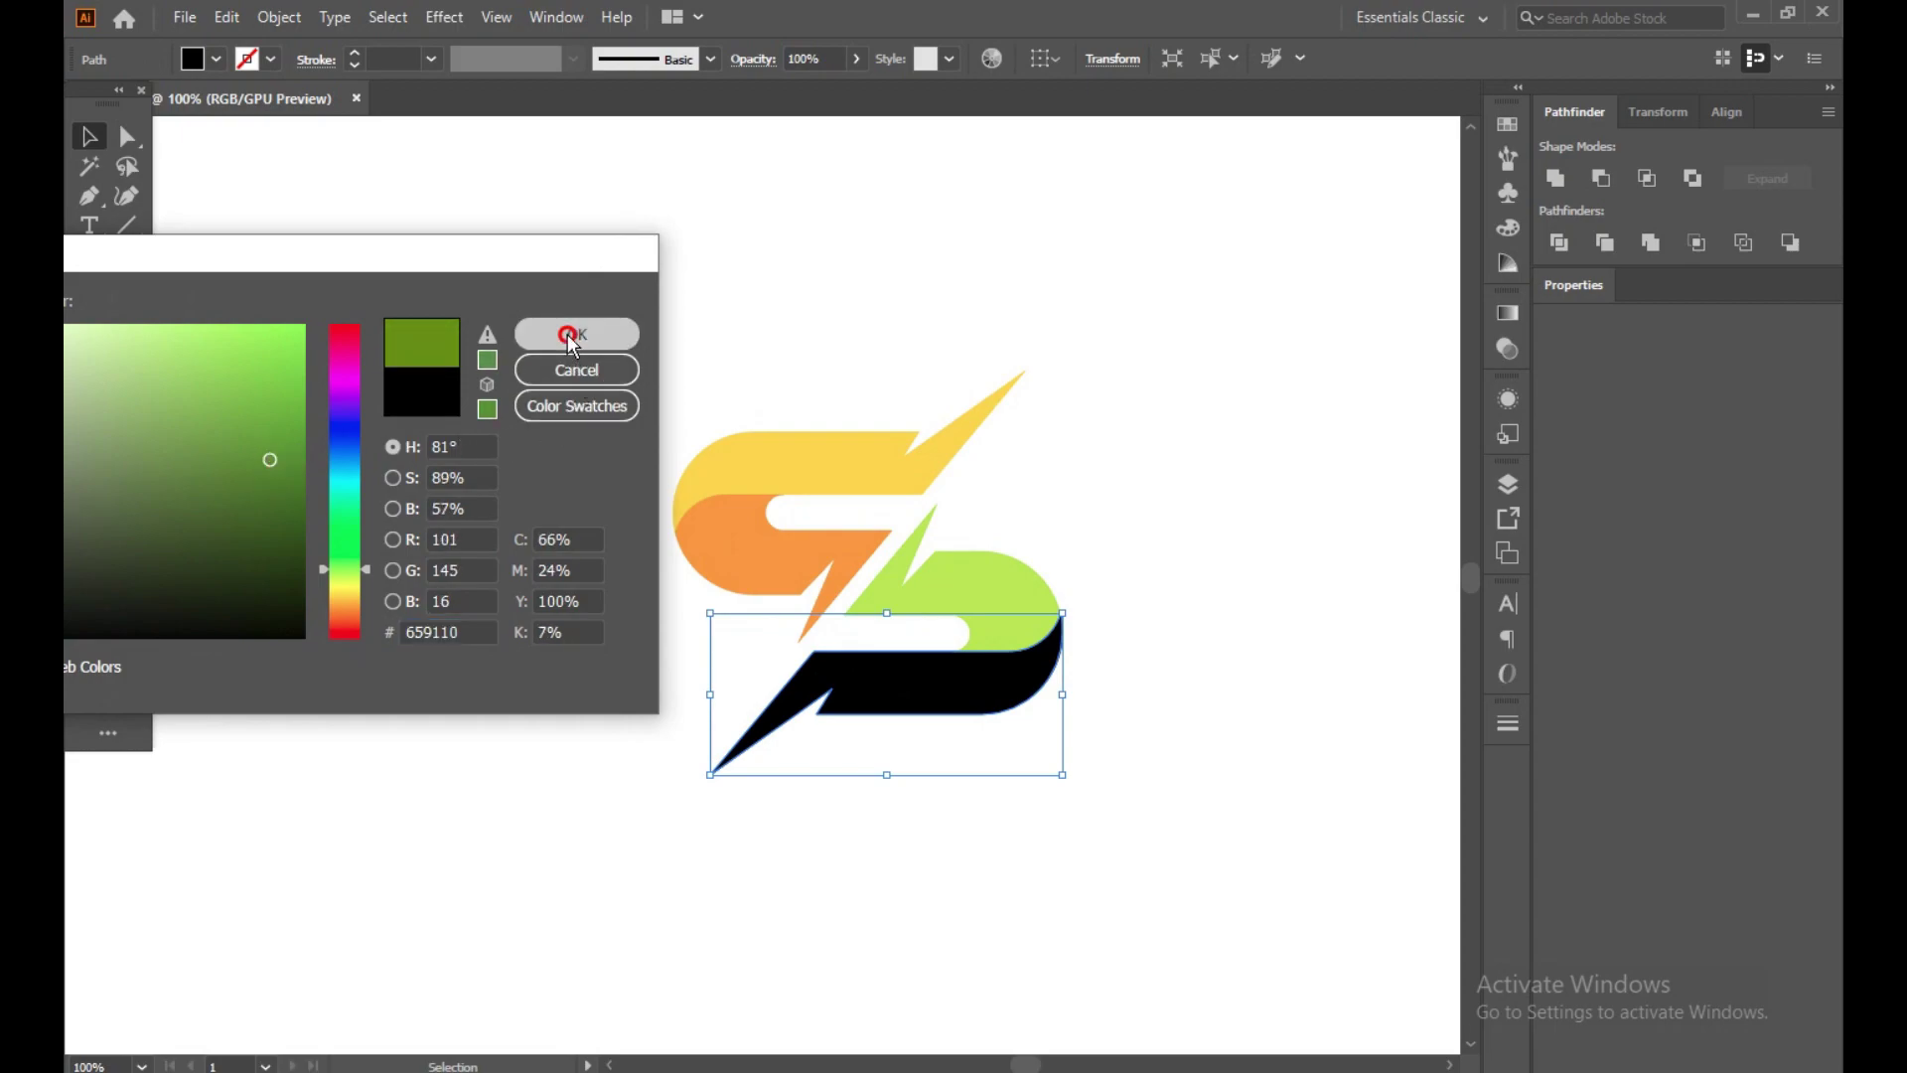
click(1118, 527)
- Scale all logo pieces up proportionally from a corner handle
scroll(951, 635, down, 2)
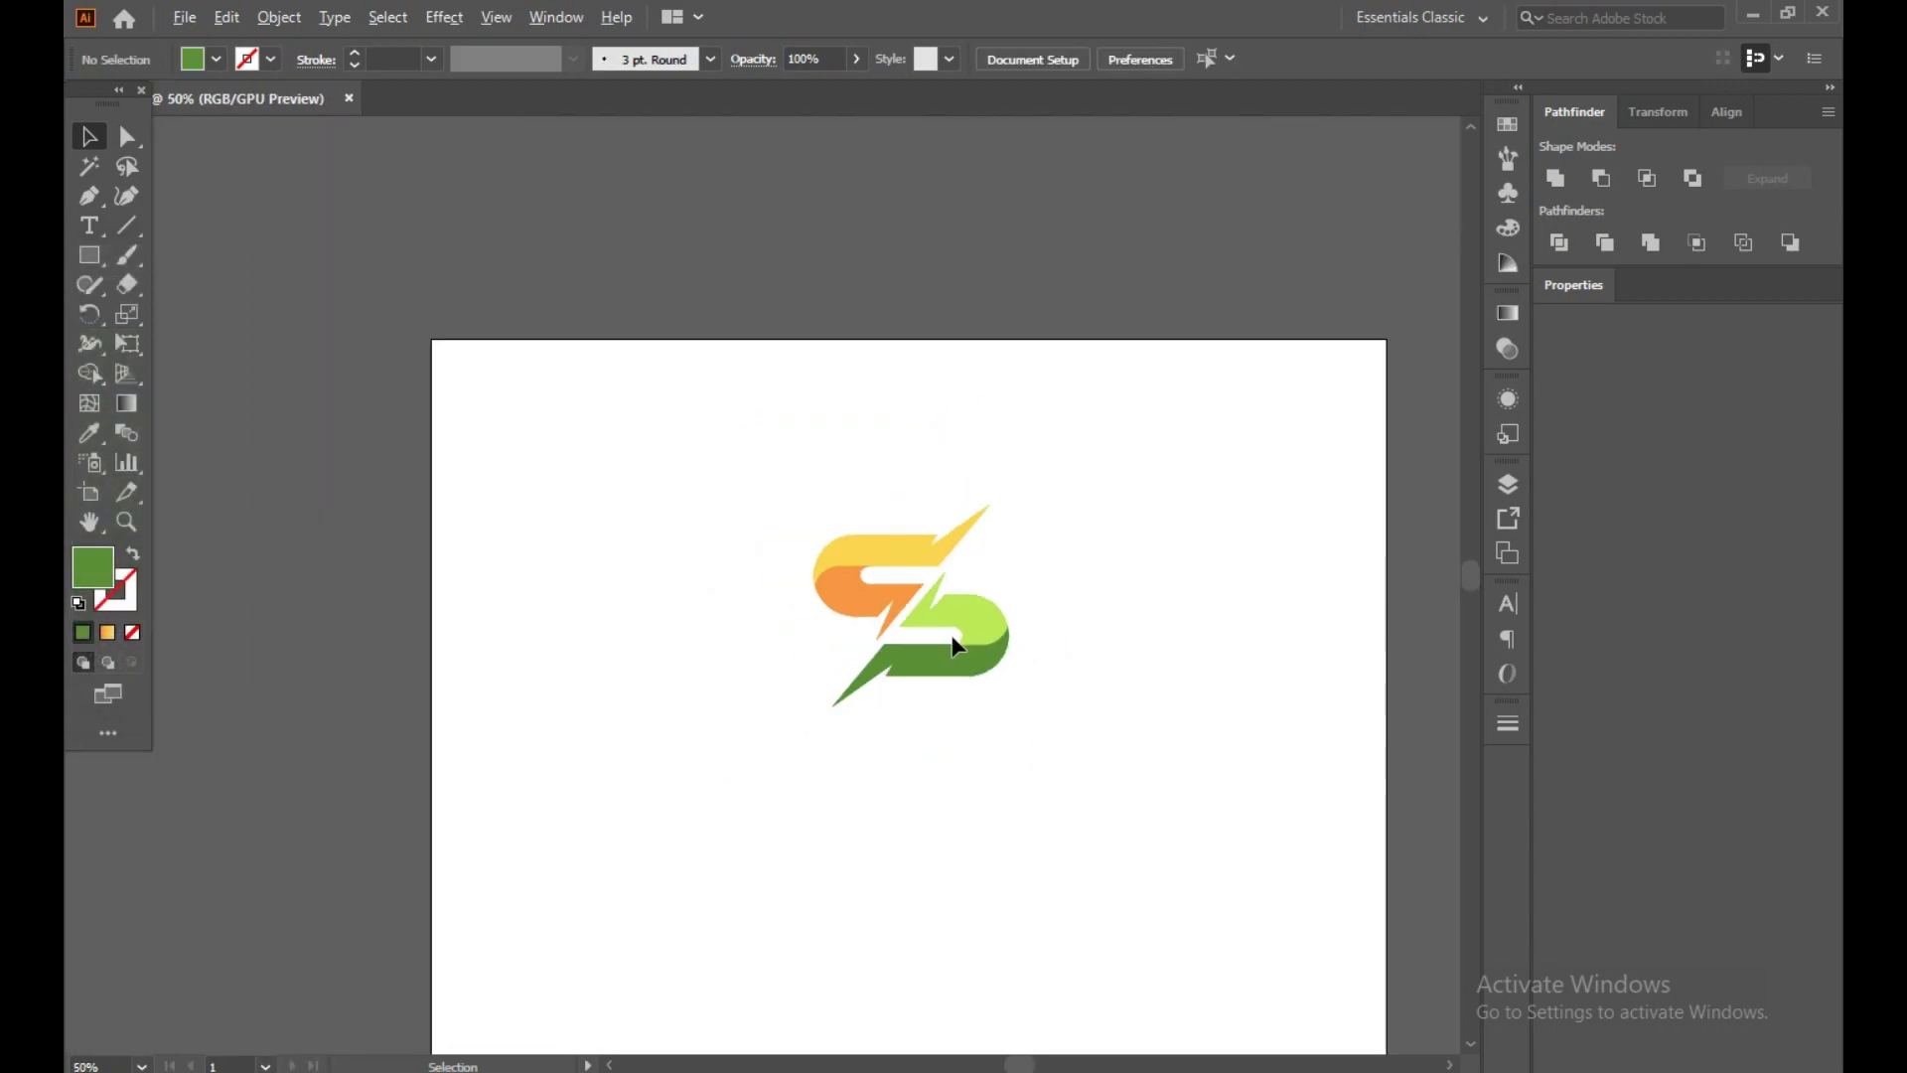
drag(692, 458, 986, 700)
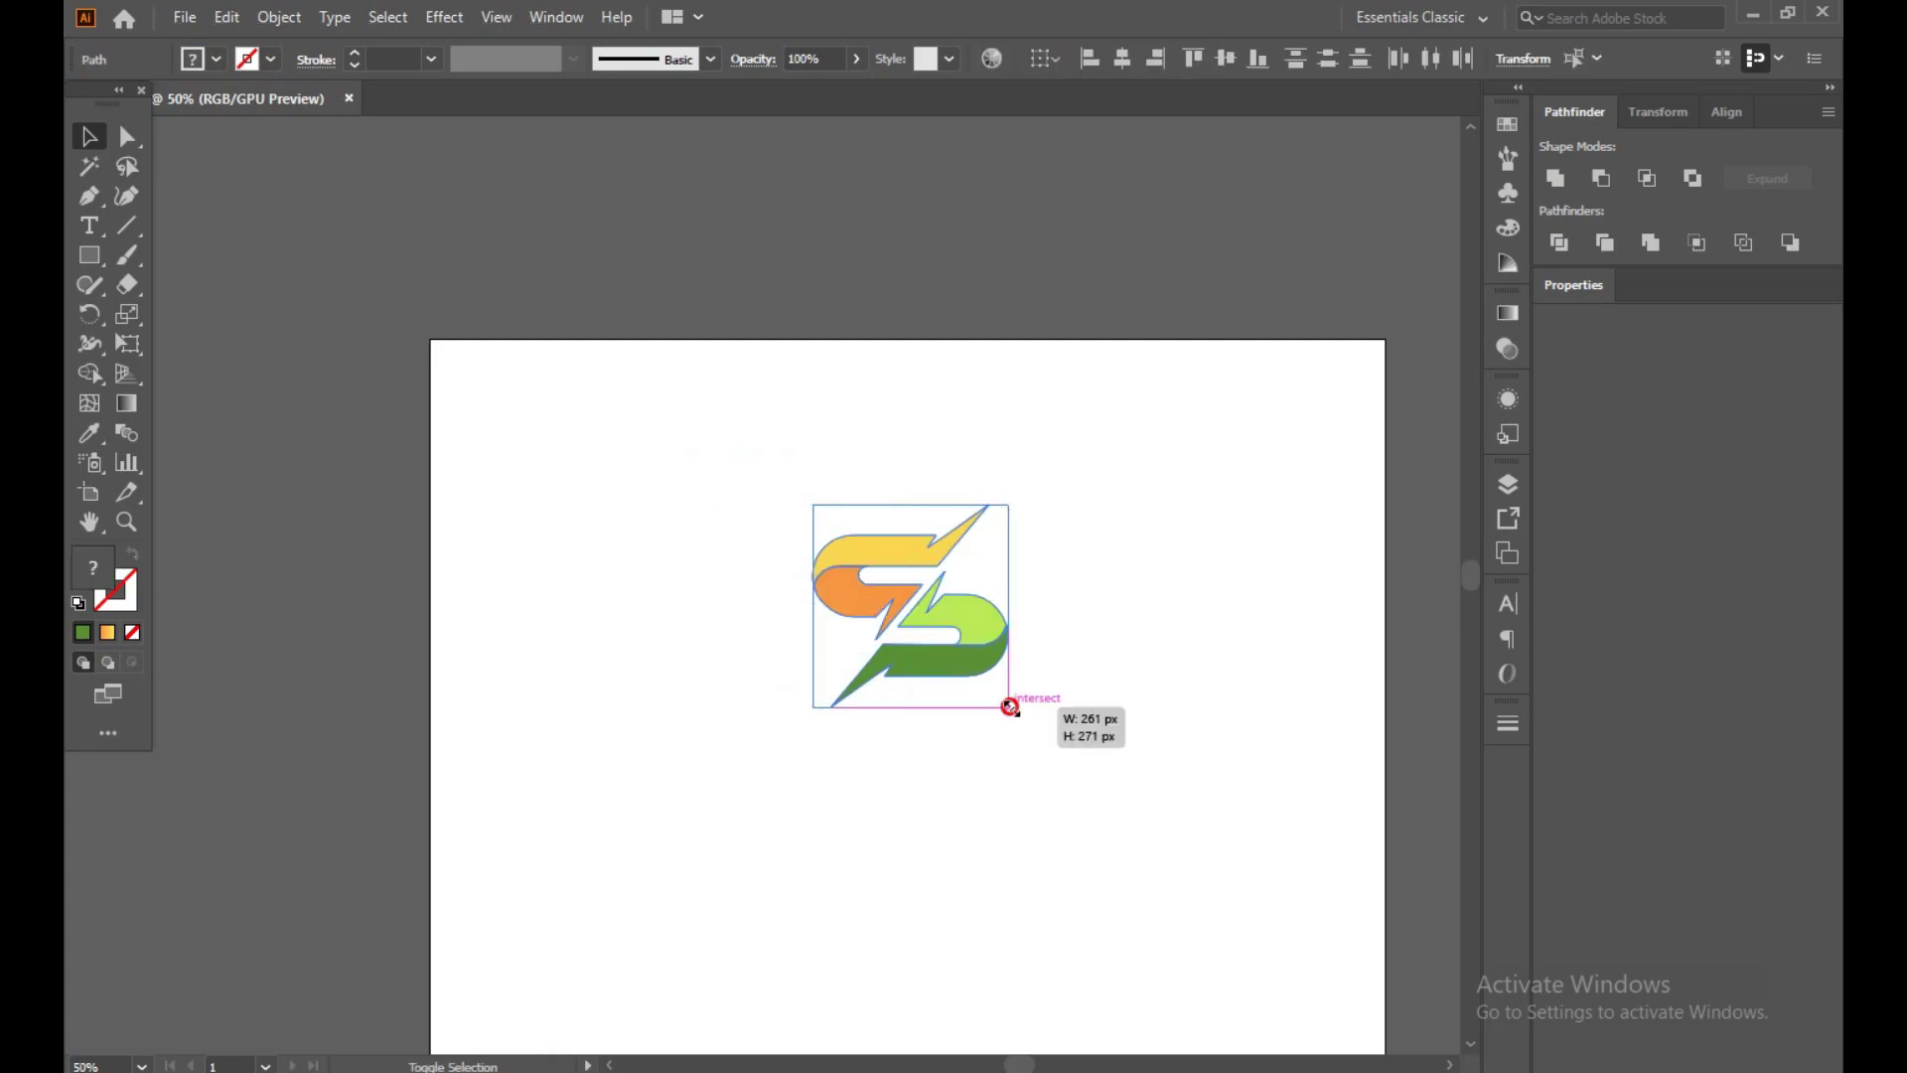
drag(1012, 696, 1155, 953)
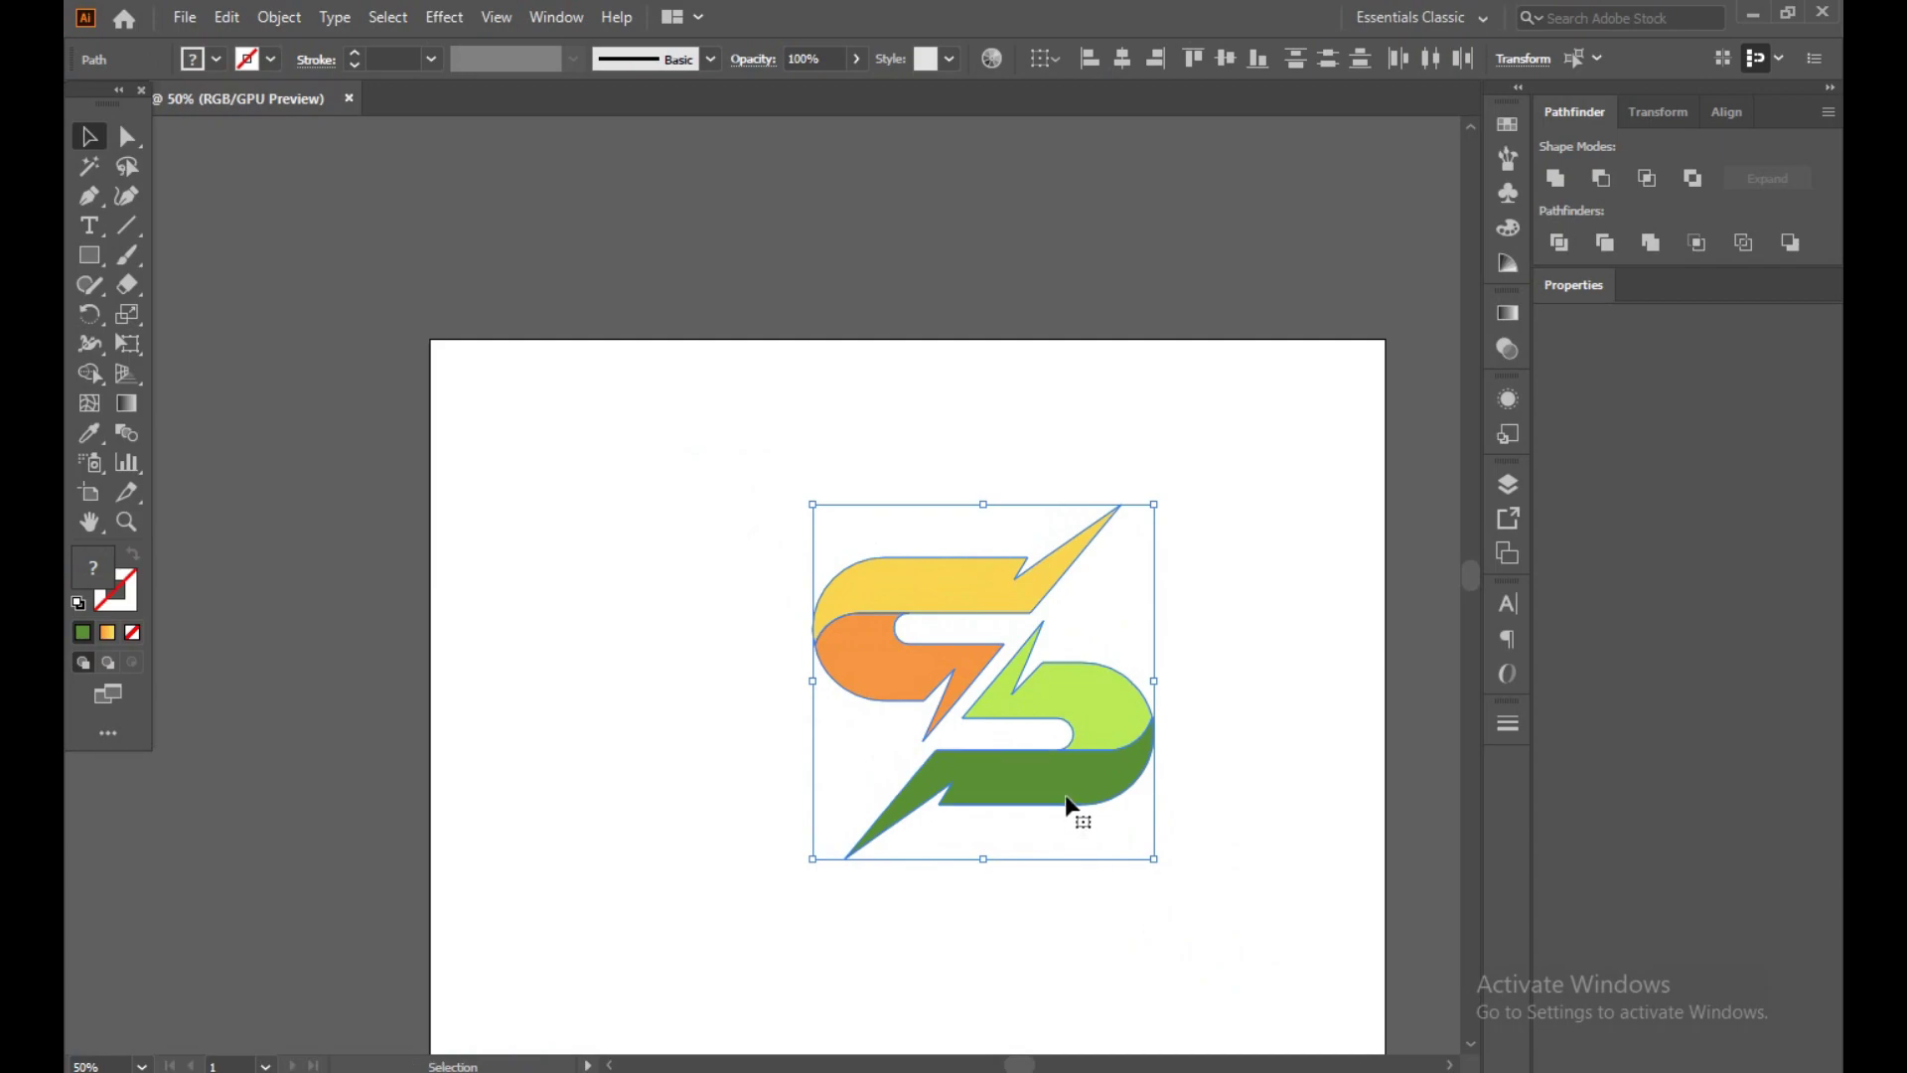
click(673, 549)
- Move the enlarged logo to the centre of the artboard
mouse_move(745, 492)
mouse_down()
mouse_move(1147, 846)
mouse_move(1201, 805)
mouse_move(1261, 987)
mouse_move(1259, 968)
mouse_up()
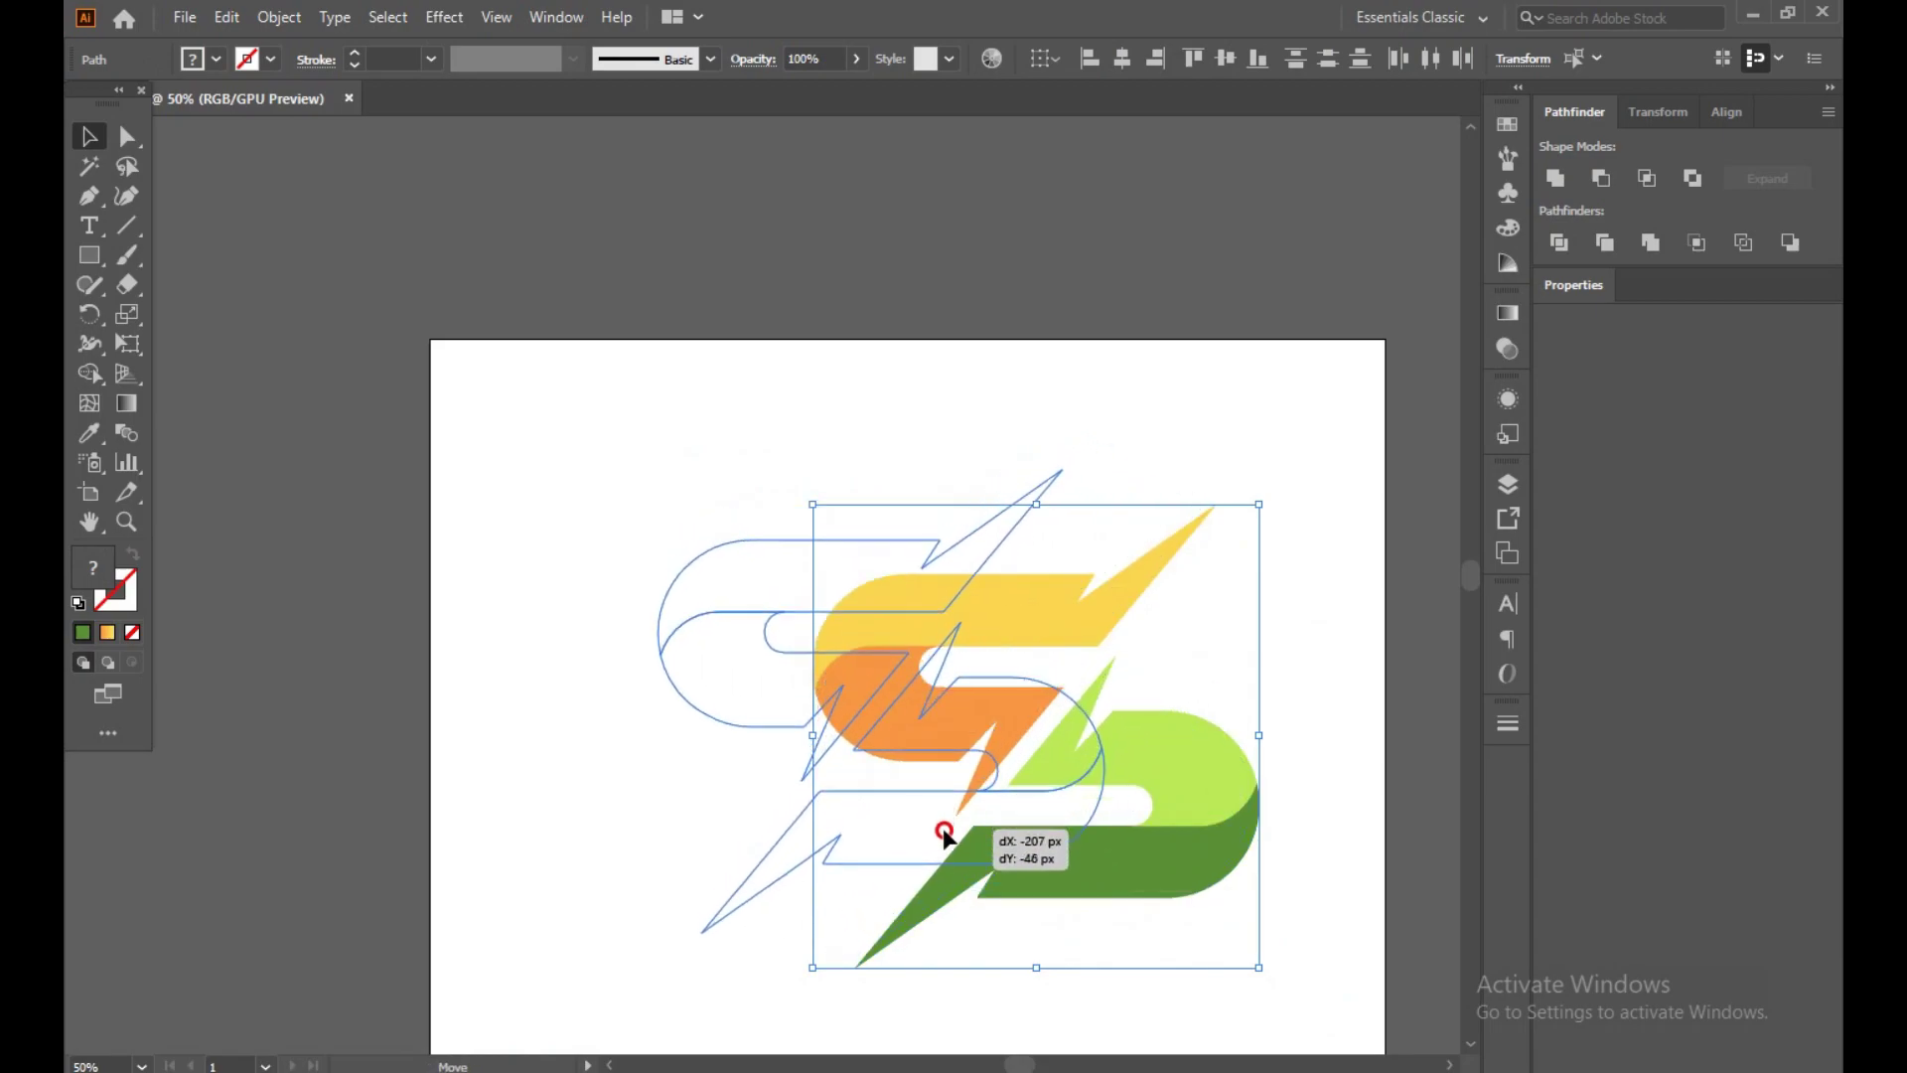
drag(1096, 863, 942, 829)
click(1198, 562)
scroll(1204, 633, down, 1)
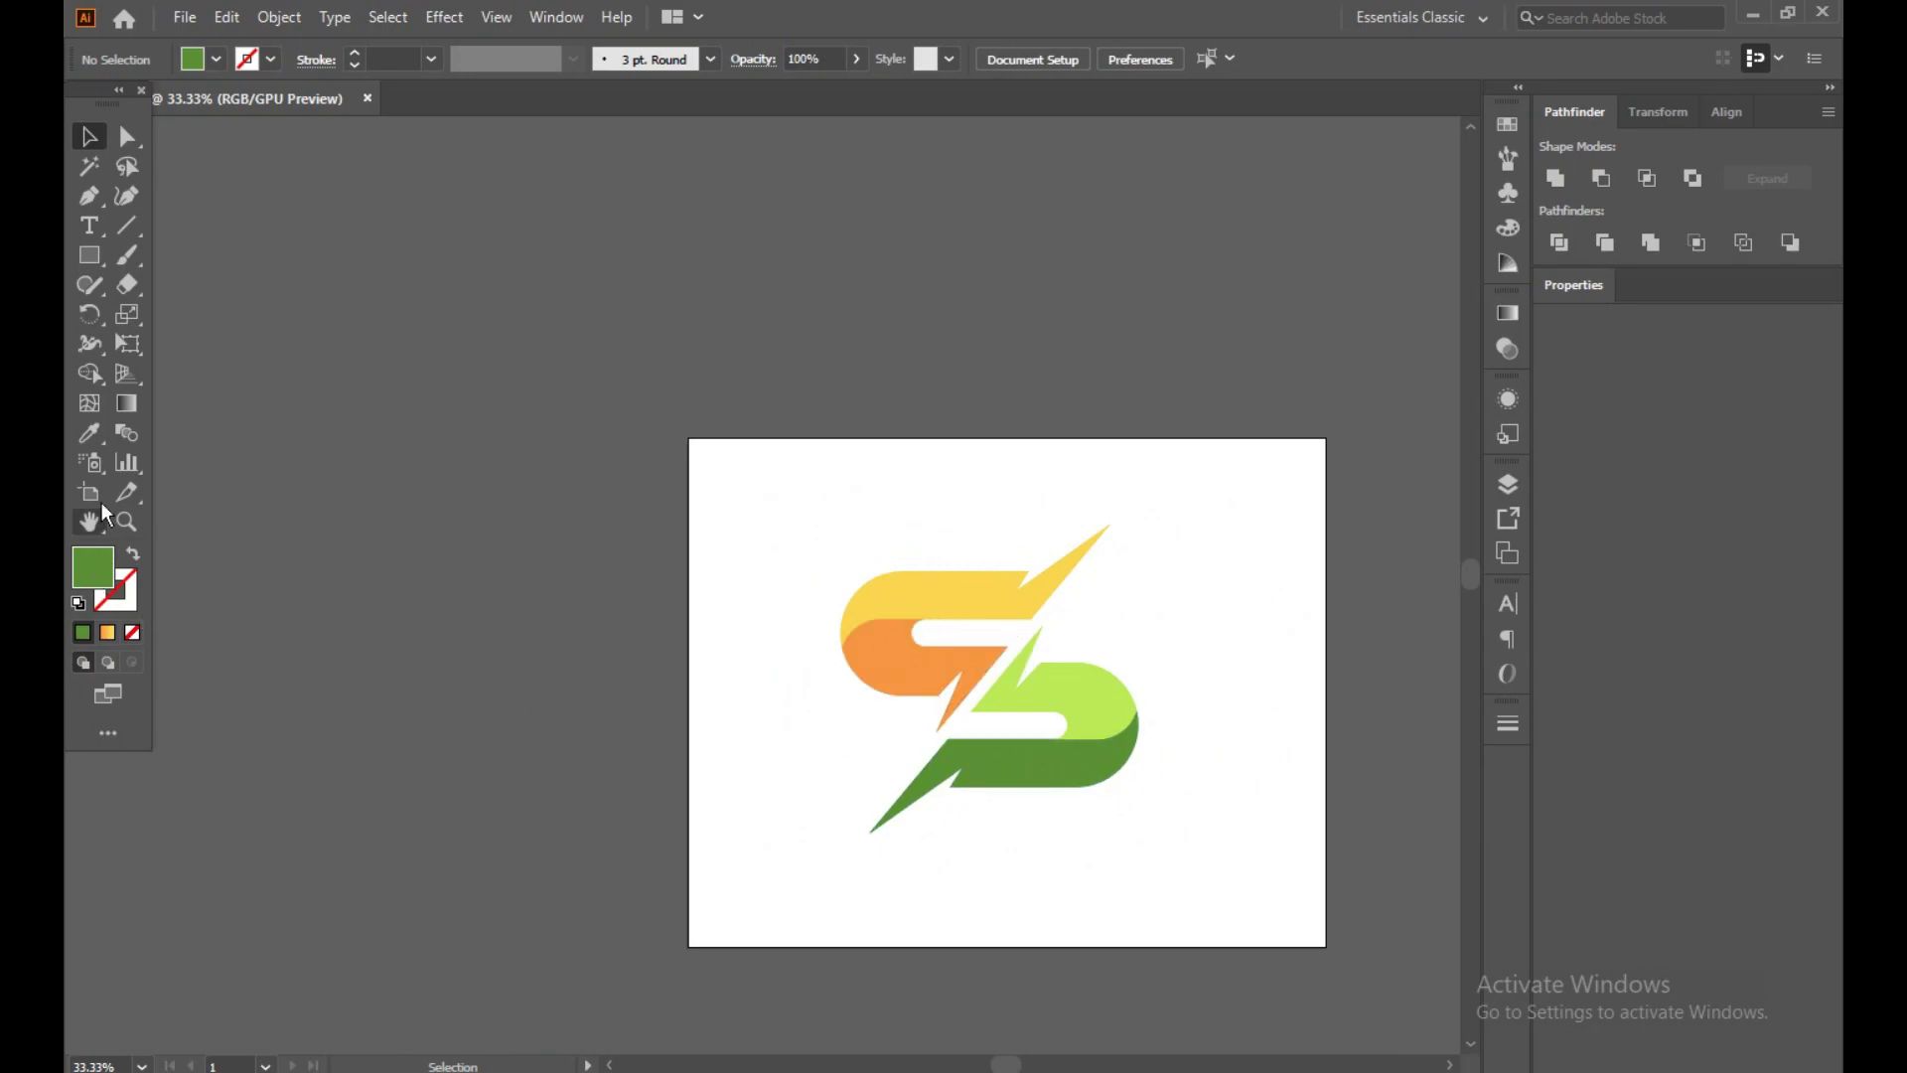
- Draw a dark navy rectangle covering the whole artboard
key(m)
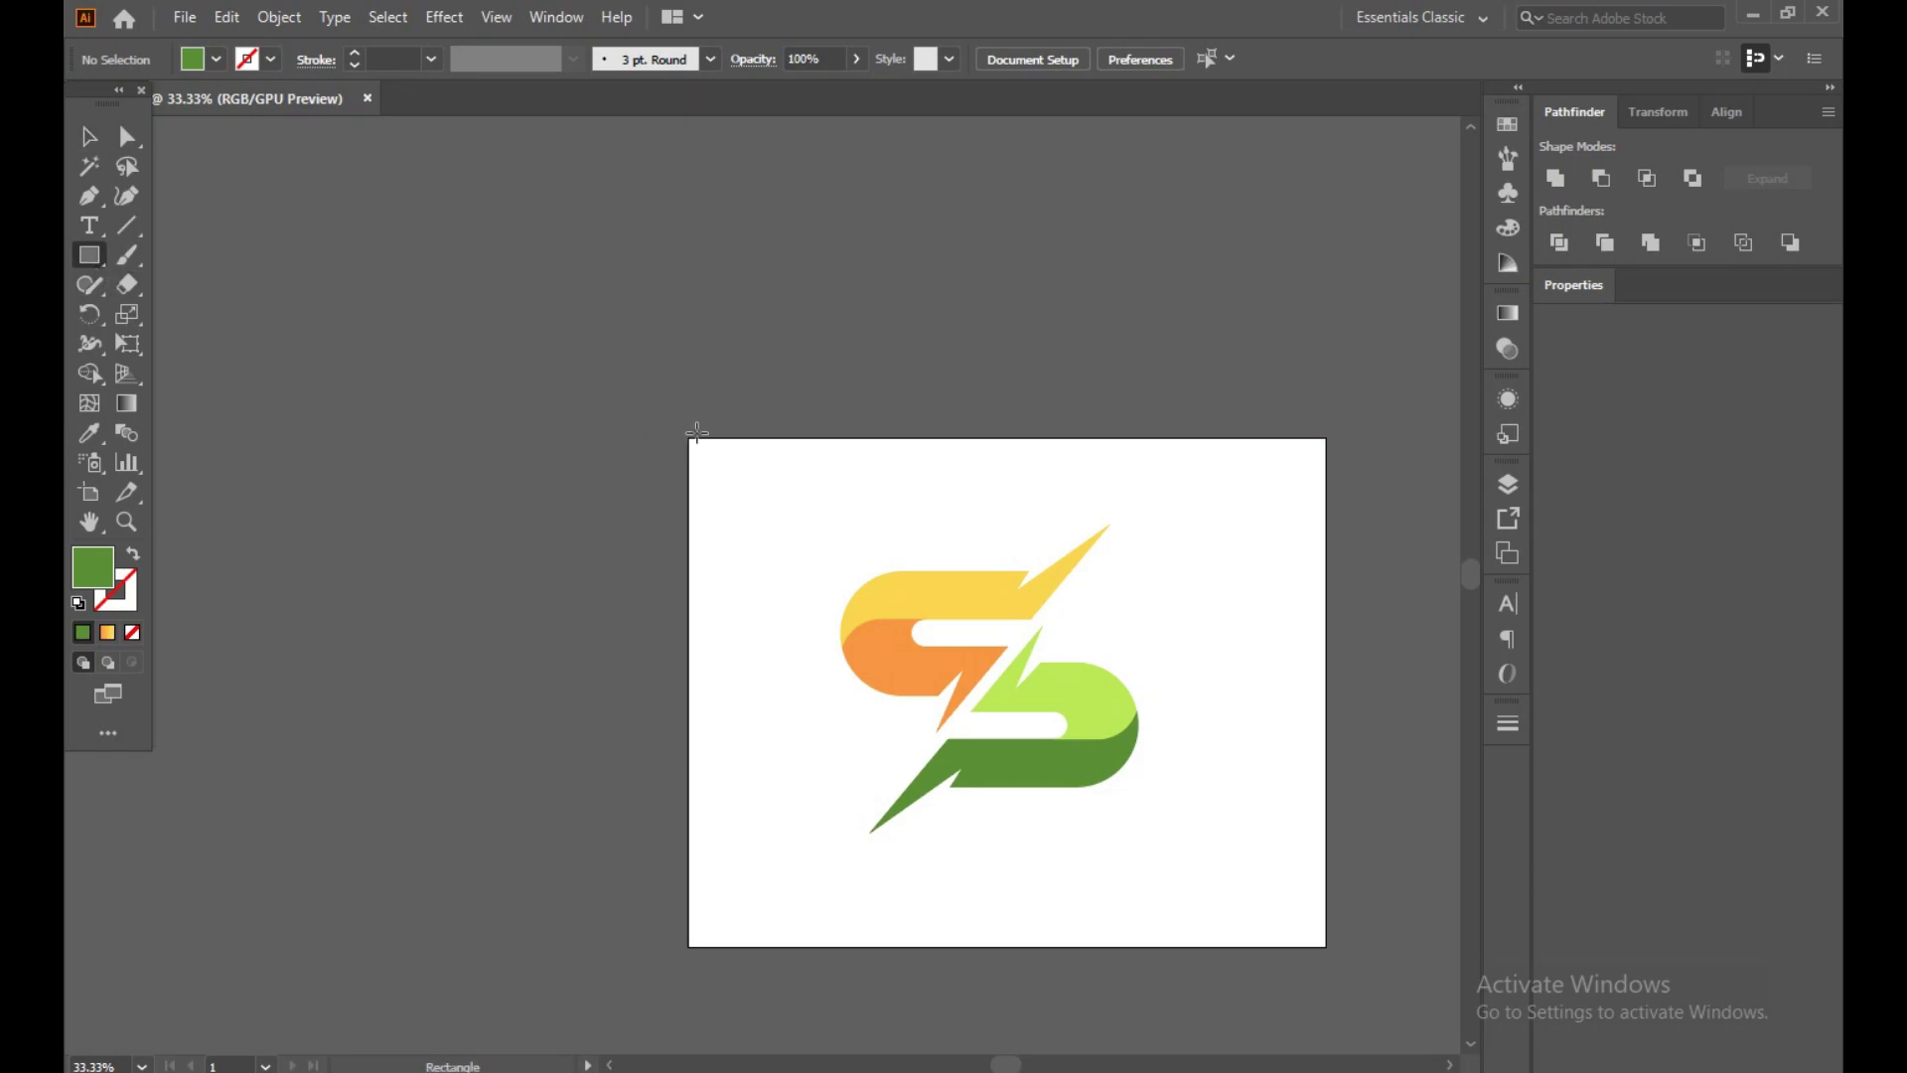
drag(689, 437, 1330, 947)
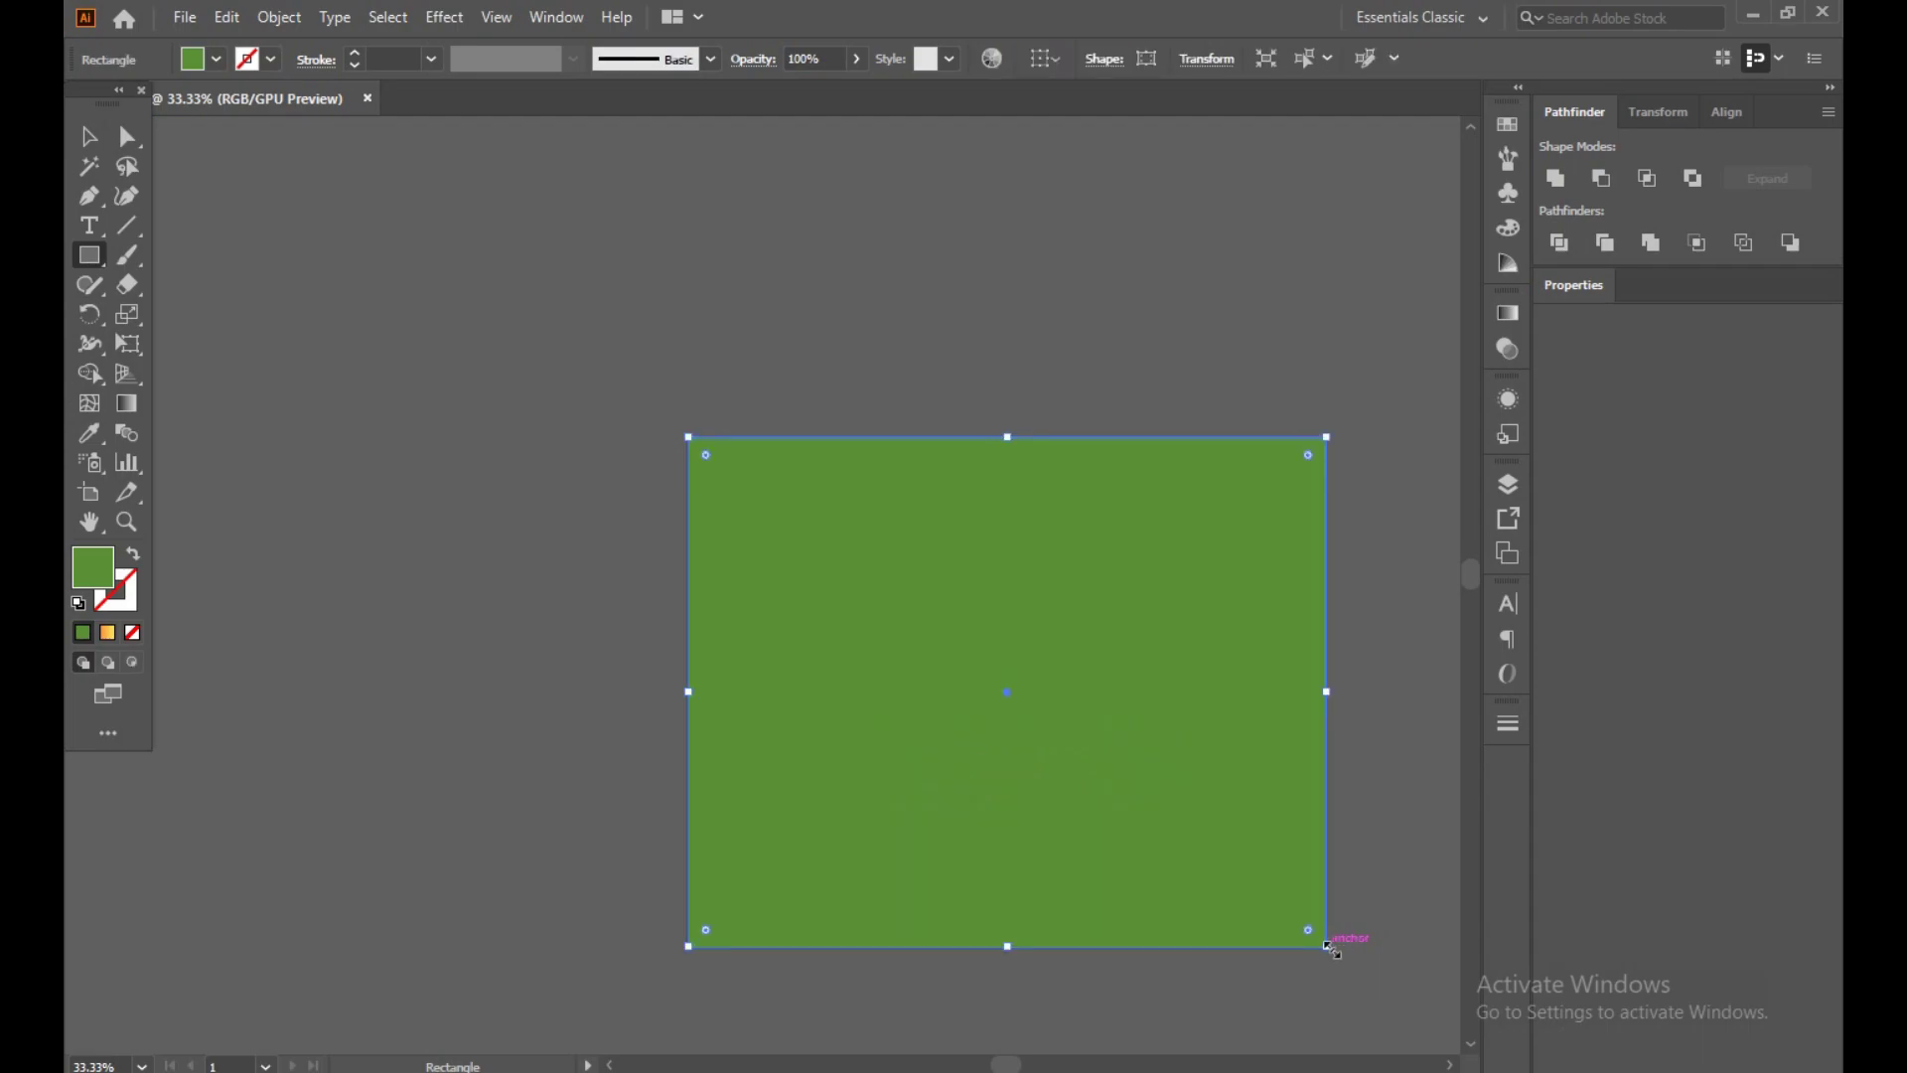
double_click(107, 574)
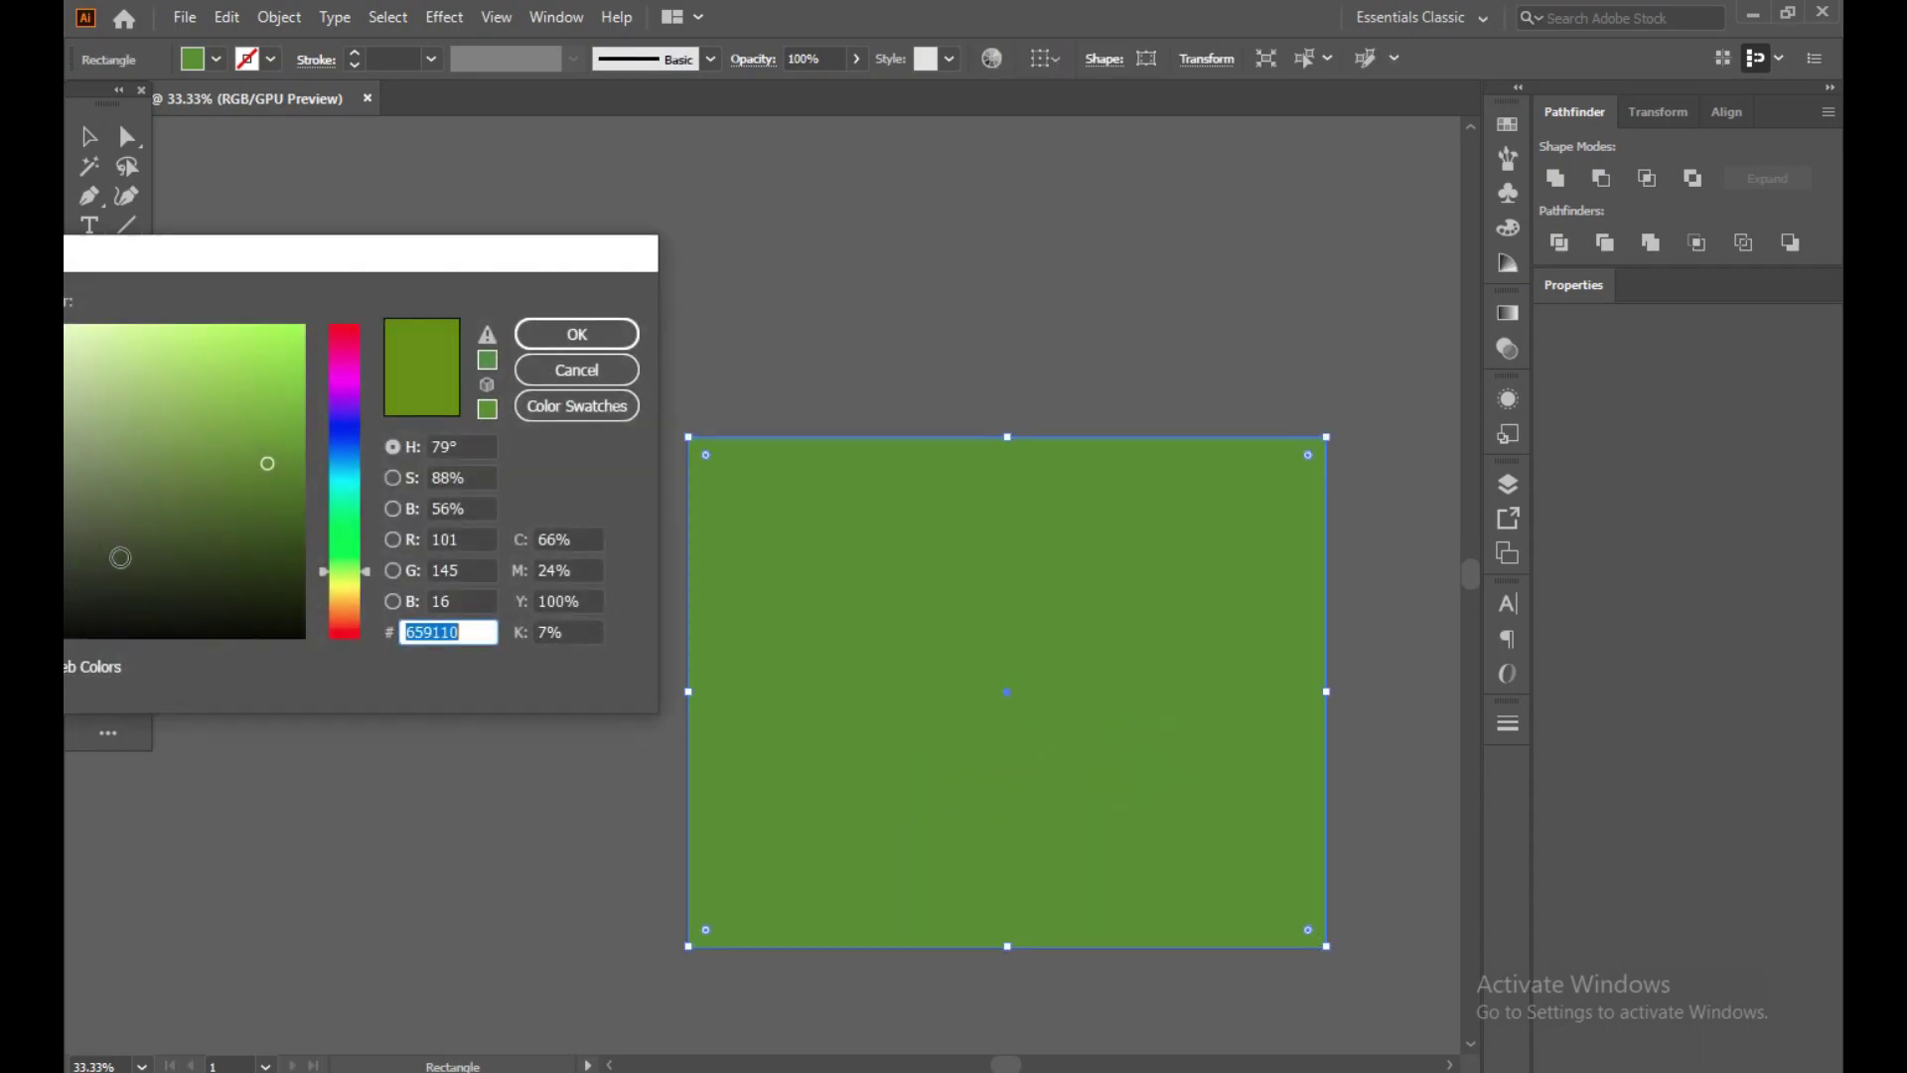
mouse_move(345, 555)
mouse_down()
mouse_move(345, 405)
mouse_move(345, 438)
mouse_up()
click(278, 578)
click(578, 334)
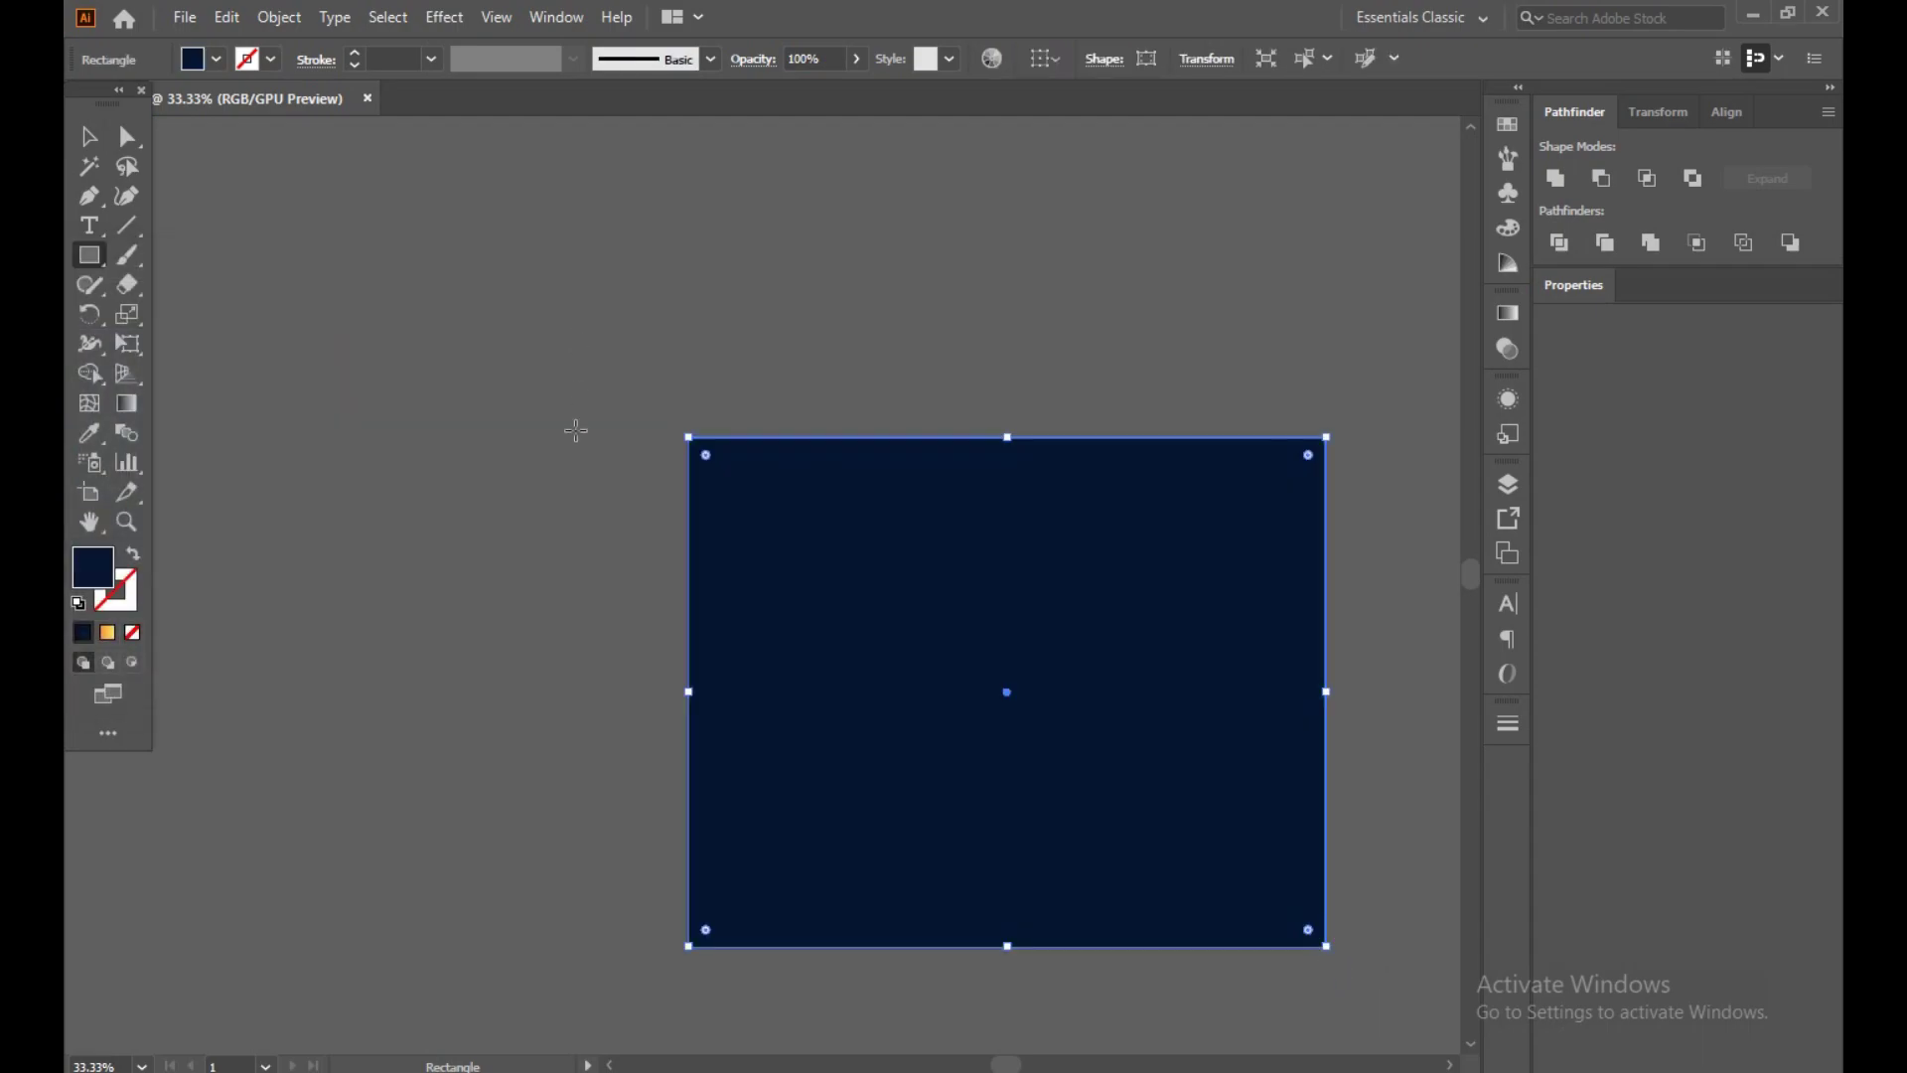
double_click(106, 571)
click(577, 334)
- Send the navy rectangle behind the logo, lock it, and shrink the logo slightly
key(v)
right_click(830, 133)
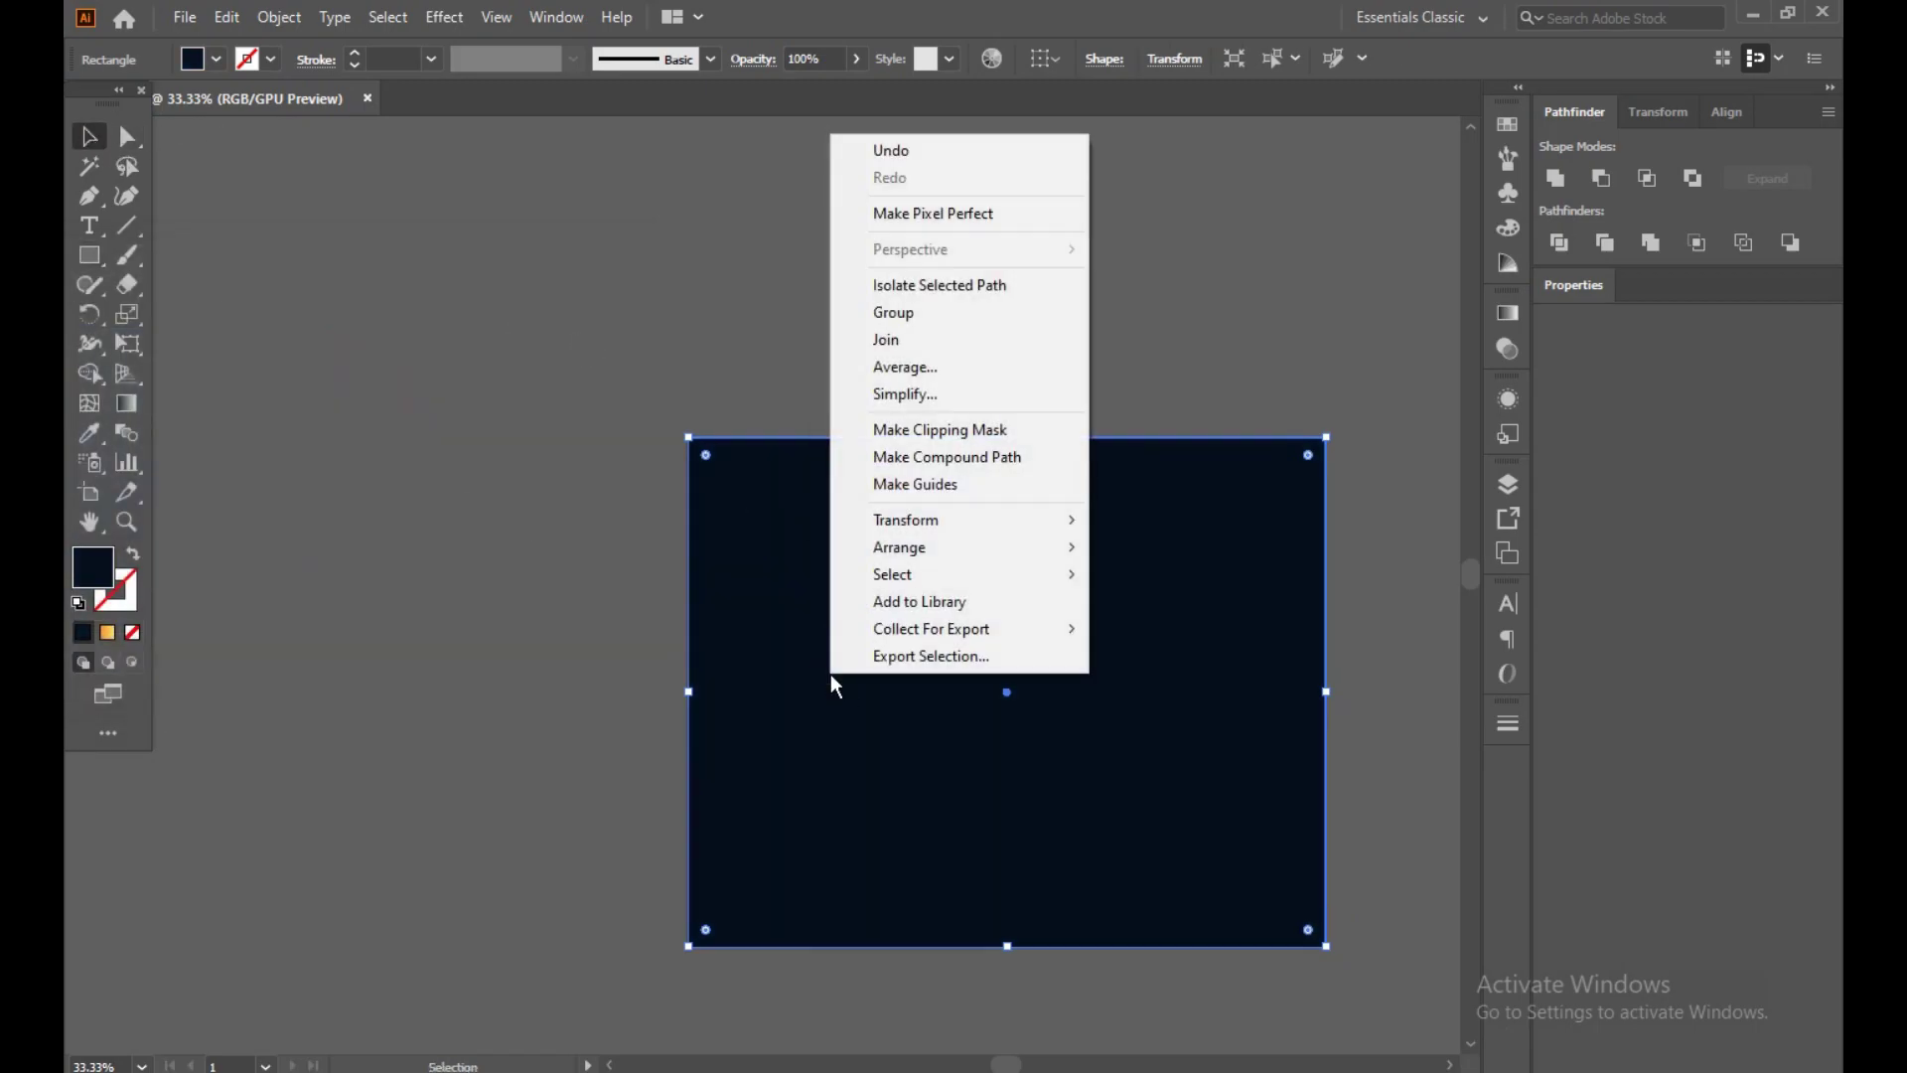
click(1171, 630)
click(492, 515)
click(972, 868)
click(279, 17)
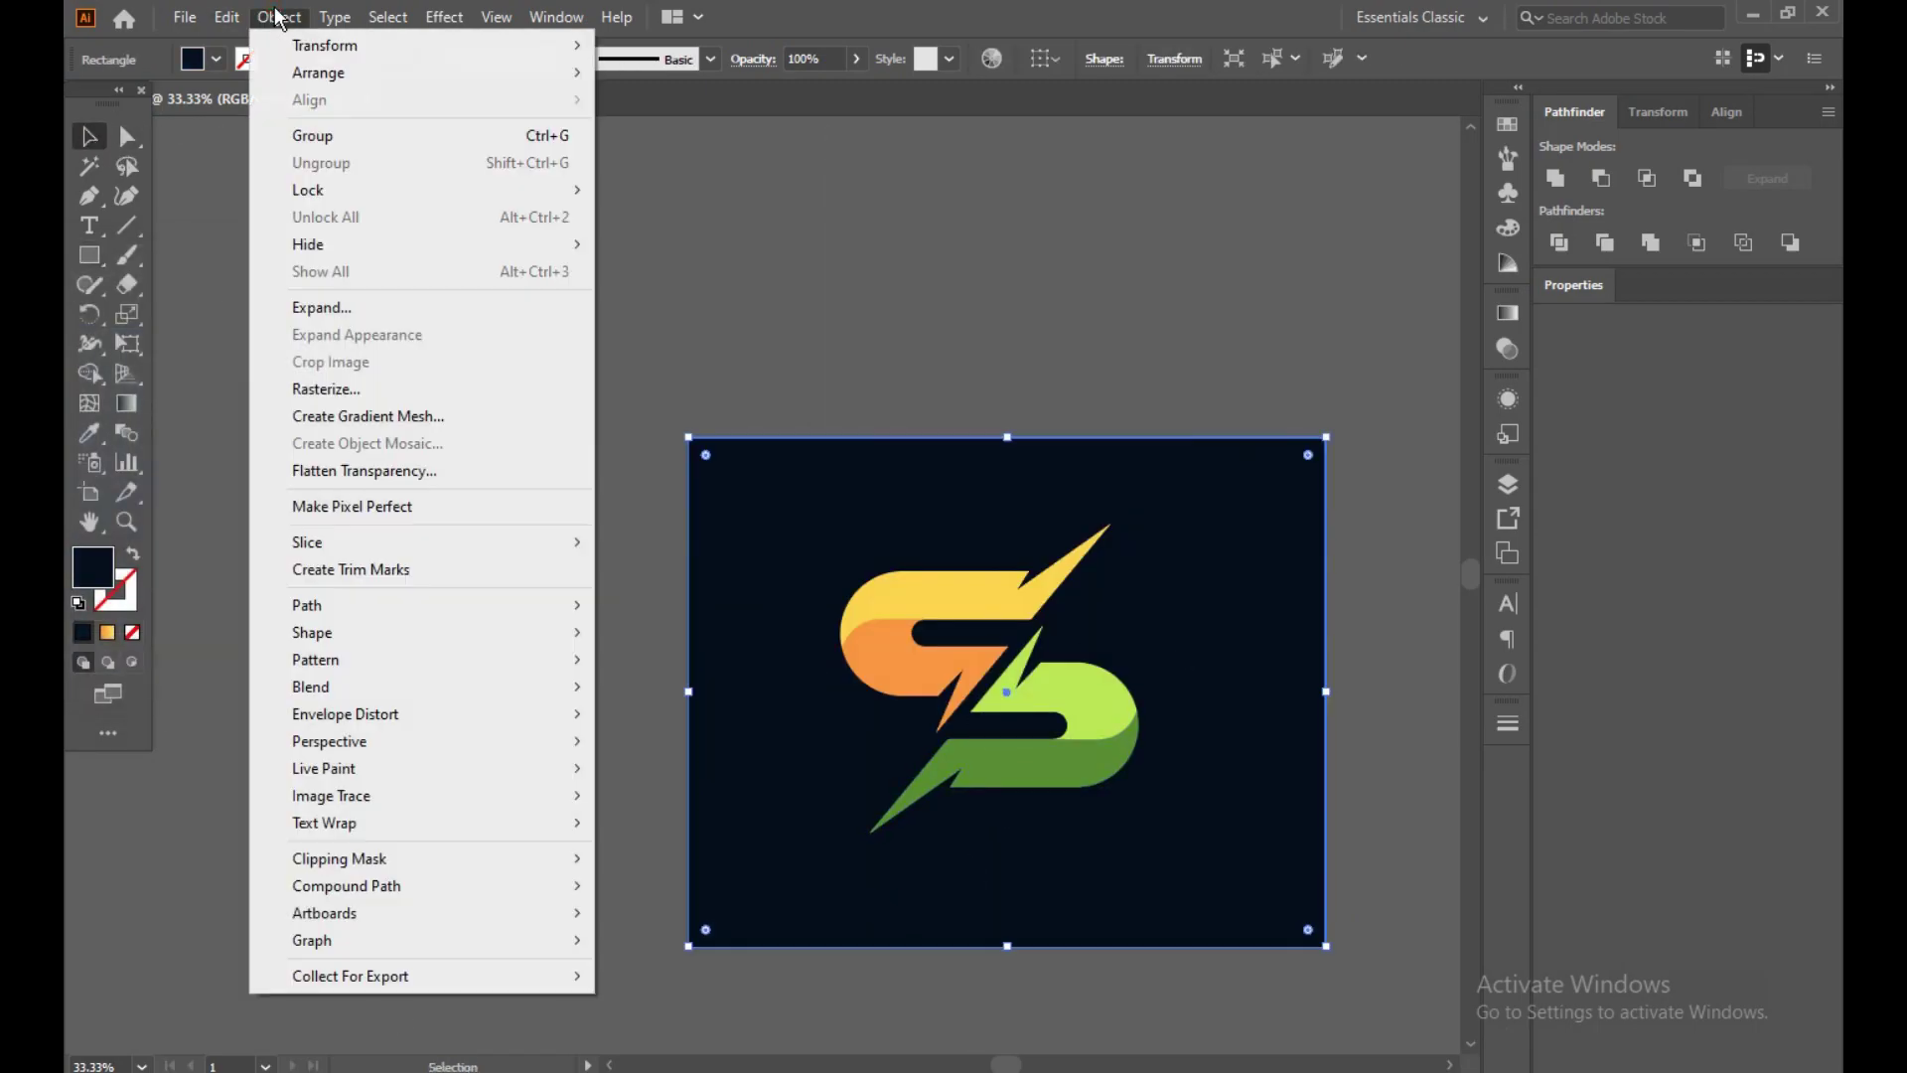
click(646, 189)
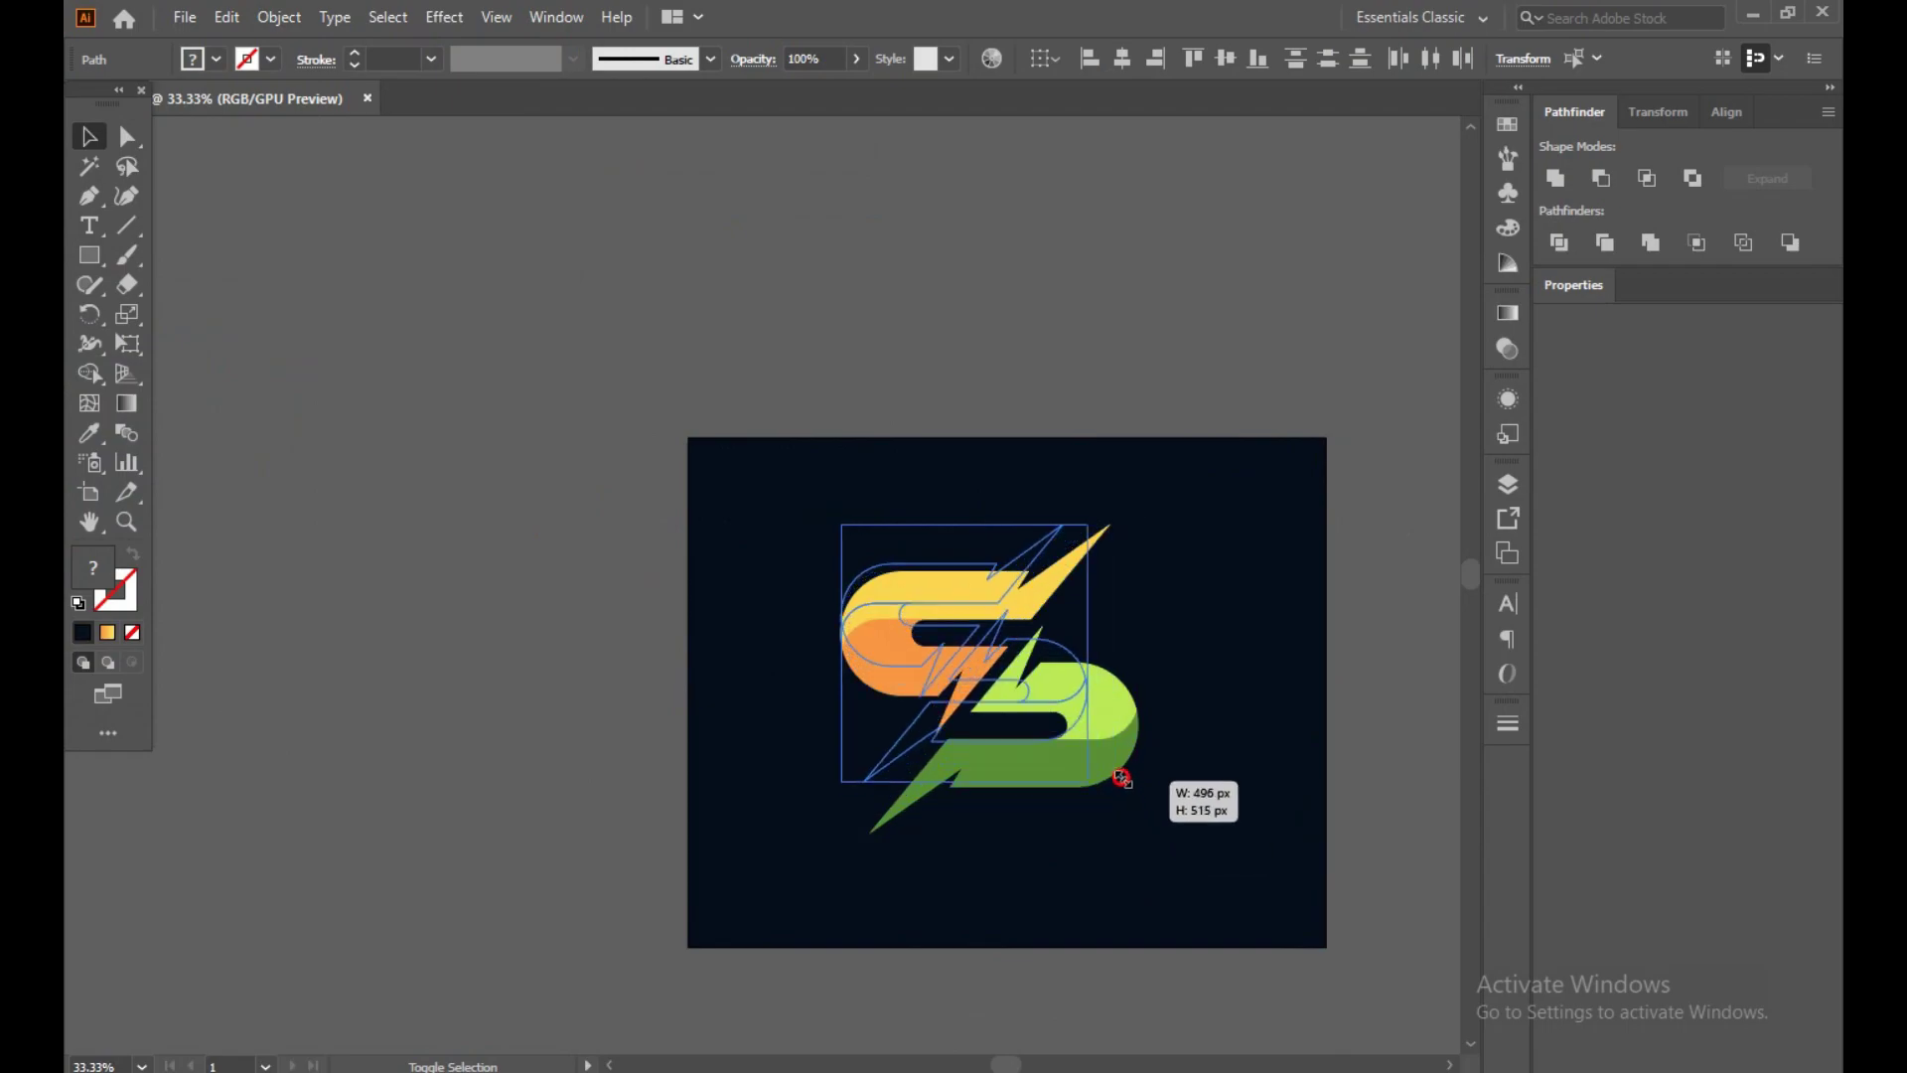
mouse_move(1139, 842)
mouse_down()
mouse_move(1061, 759)
mouse_move(1070, 690)
mouse_move(1048, 735)
mouse_up()
click(1316, 633)
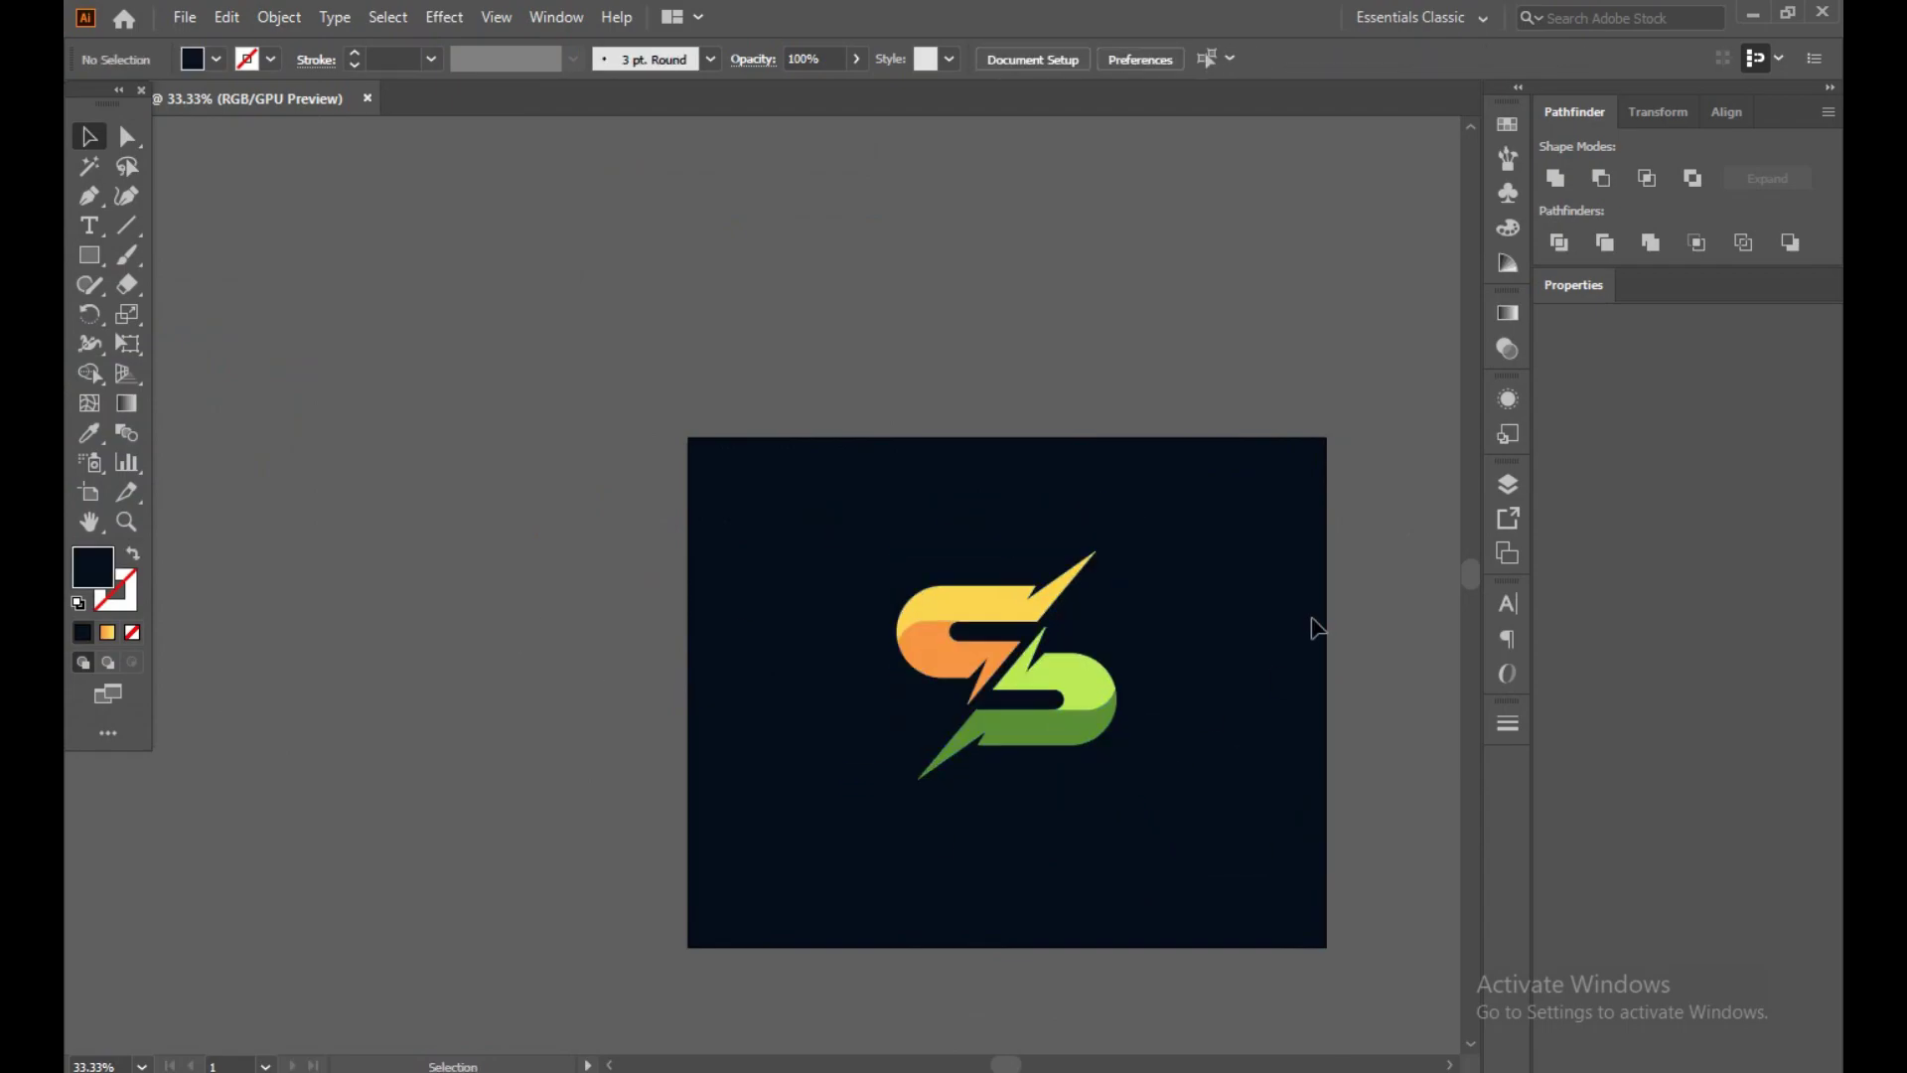
- Duplicate the whole logo to the left of the artboard
mouse_move(799, 595)
mouse_down()
mouse_move(1077, 757)
mouse_move(557, 707)
mouse_up()
click(838, 503)
click(1066, 733)
key(ctrl+equal)
key(ctrl+equal)
- Recolour the copy's yellow top piece red and its orange piece pink
click(503, 477)
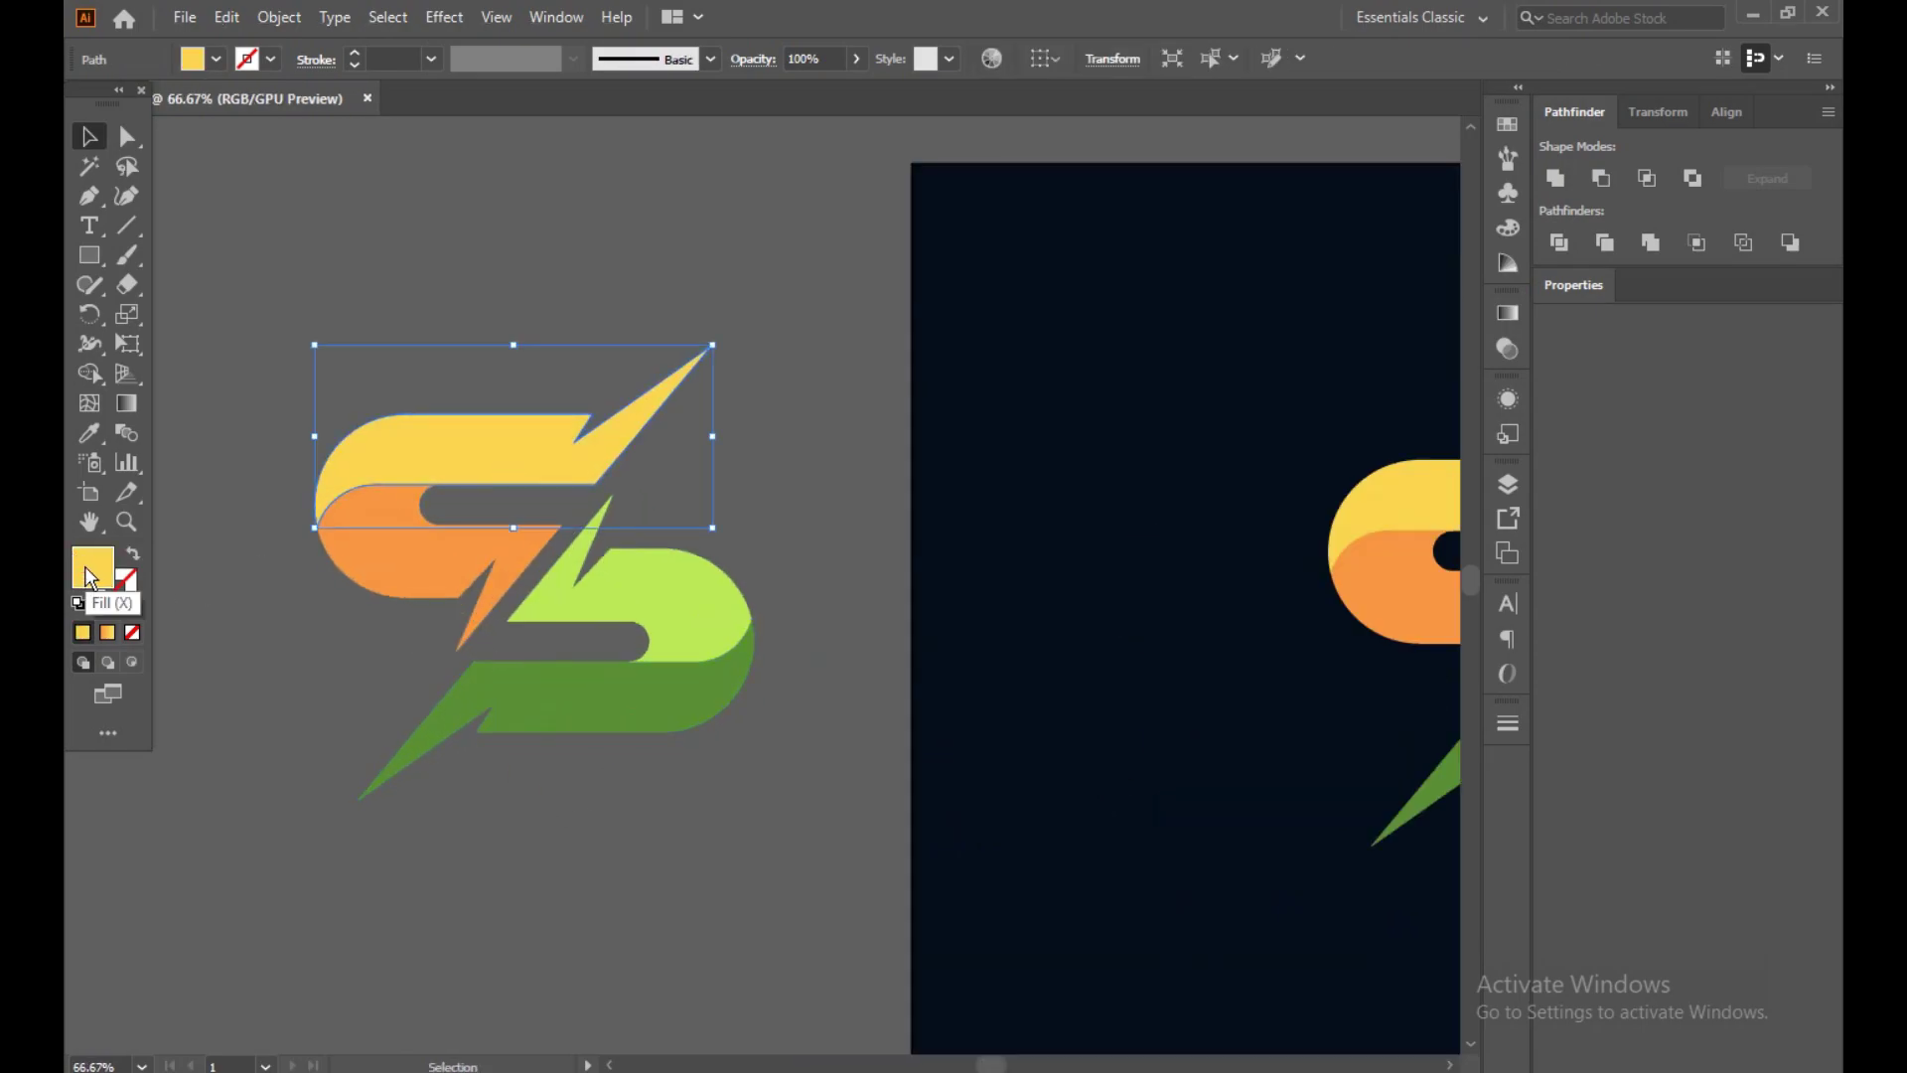
double_click(90, 571)
click(355, 329)
click(576, 333)
click(455, 553)
double_click(89, 571)
drag(345, 426, 357, 349)
click(576, 334)
- Recolour the copy's lower-left piece pink
click(327, 606)
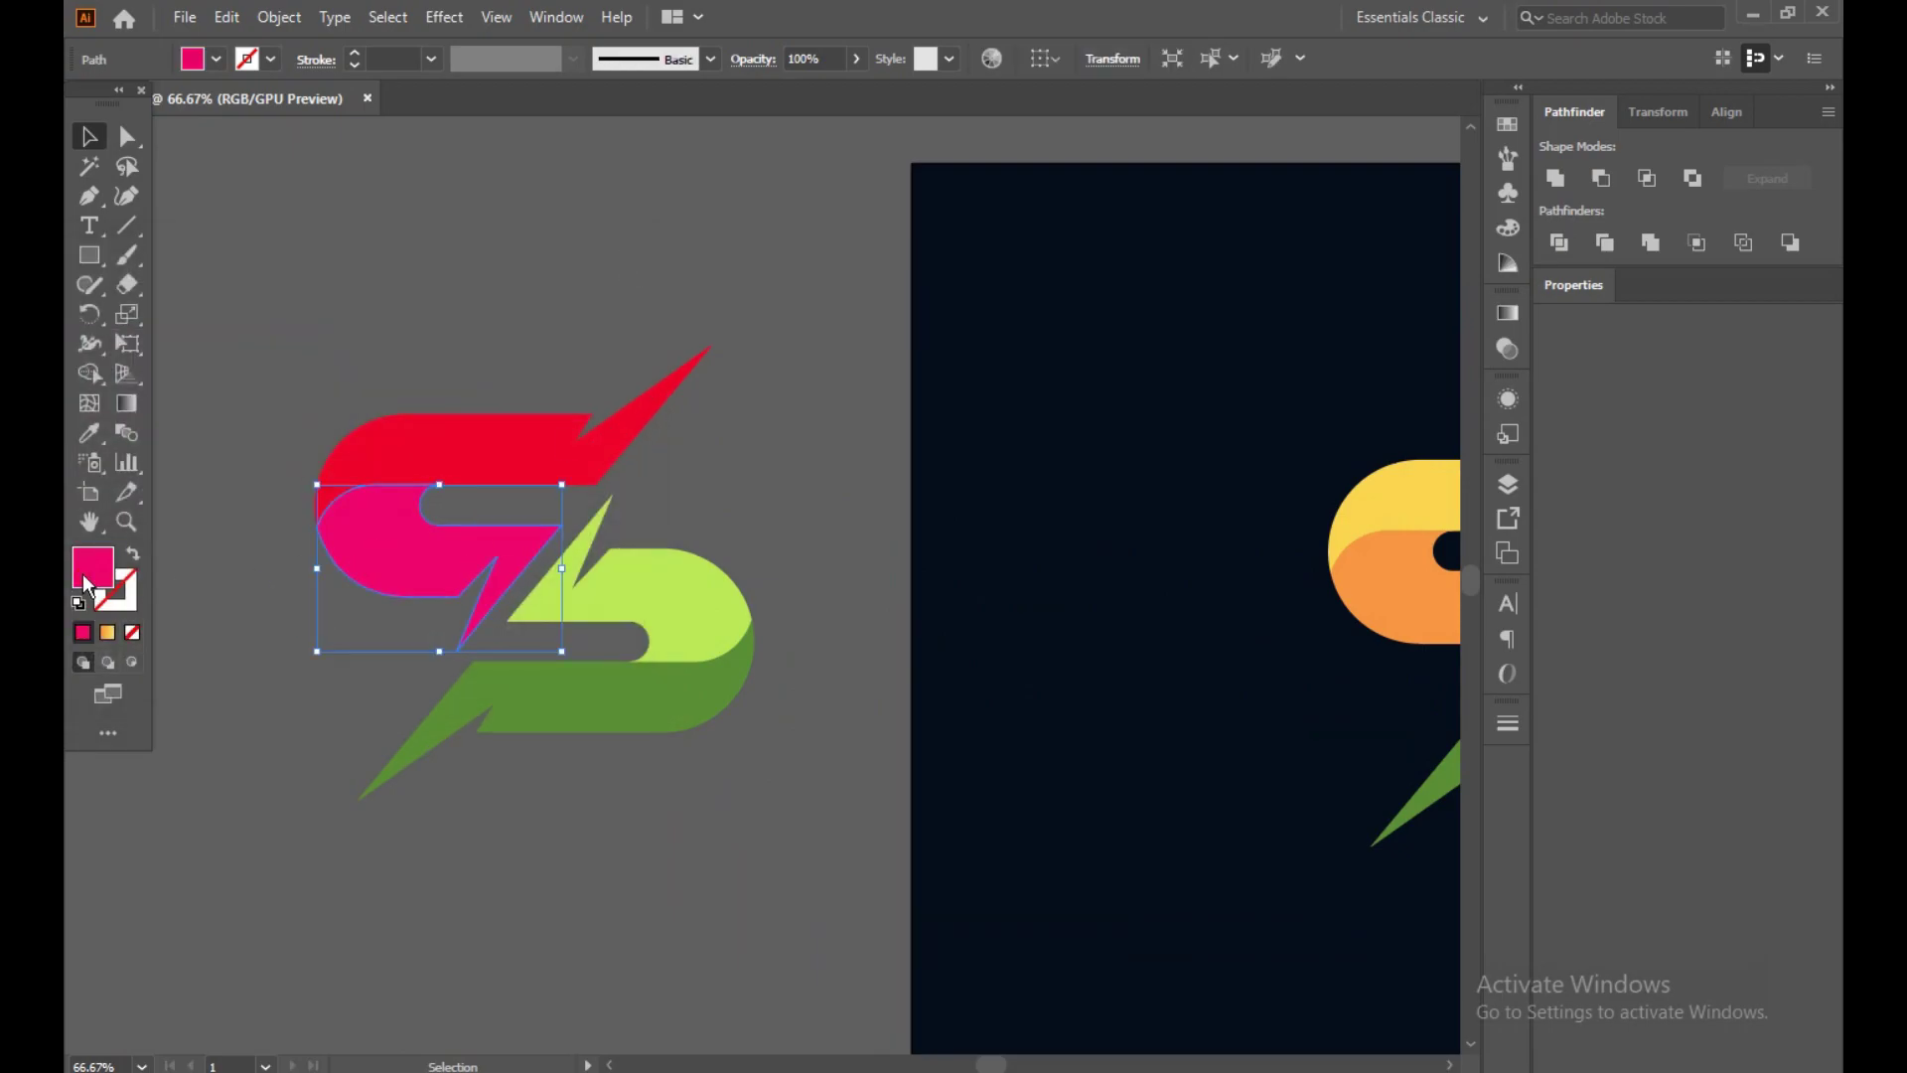
double_click(89, 571)
click(345, 441)
click(255, 337)
click(576, 334)
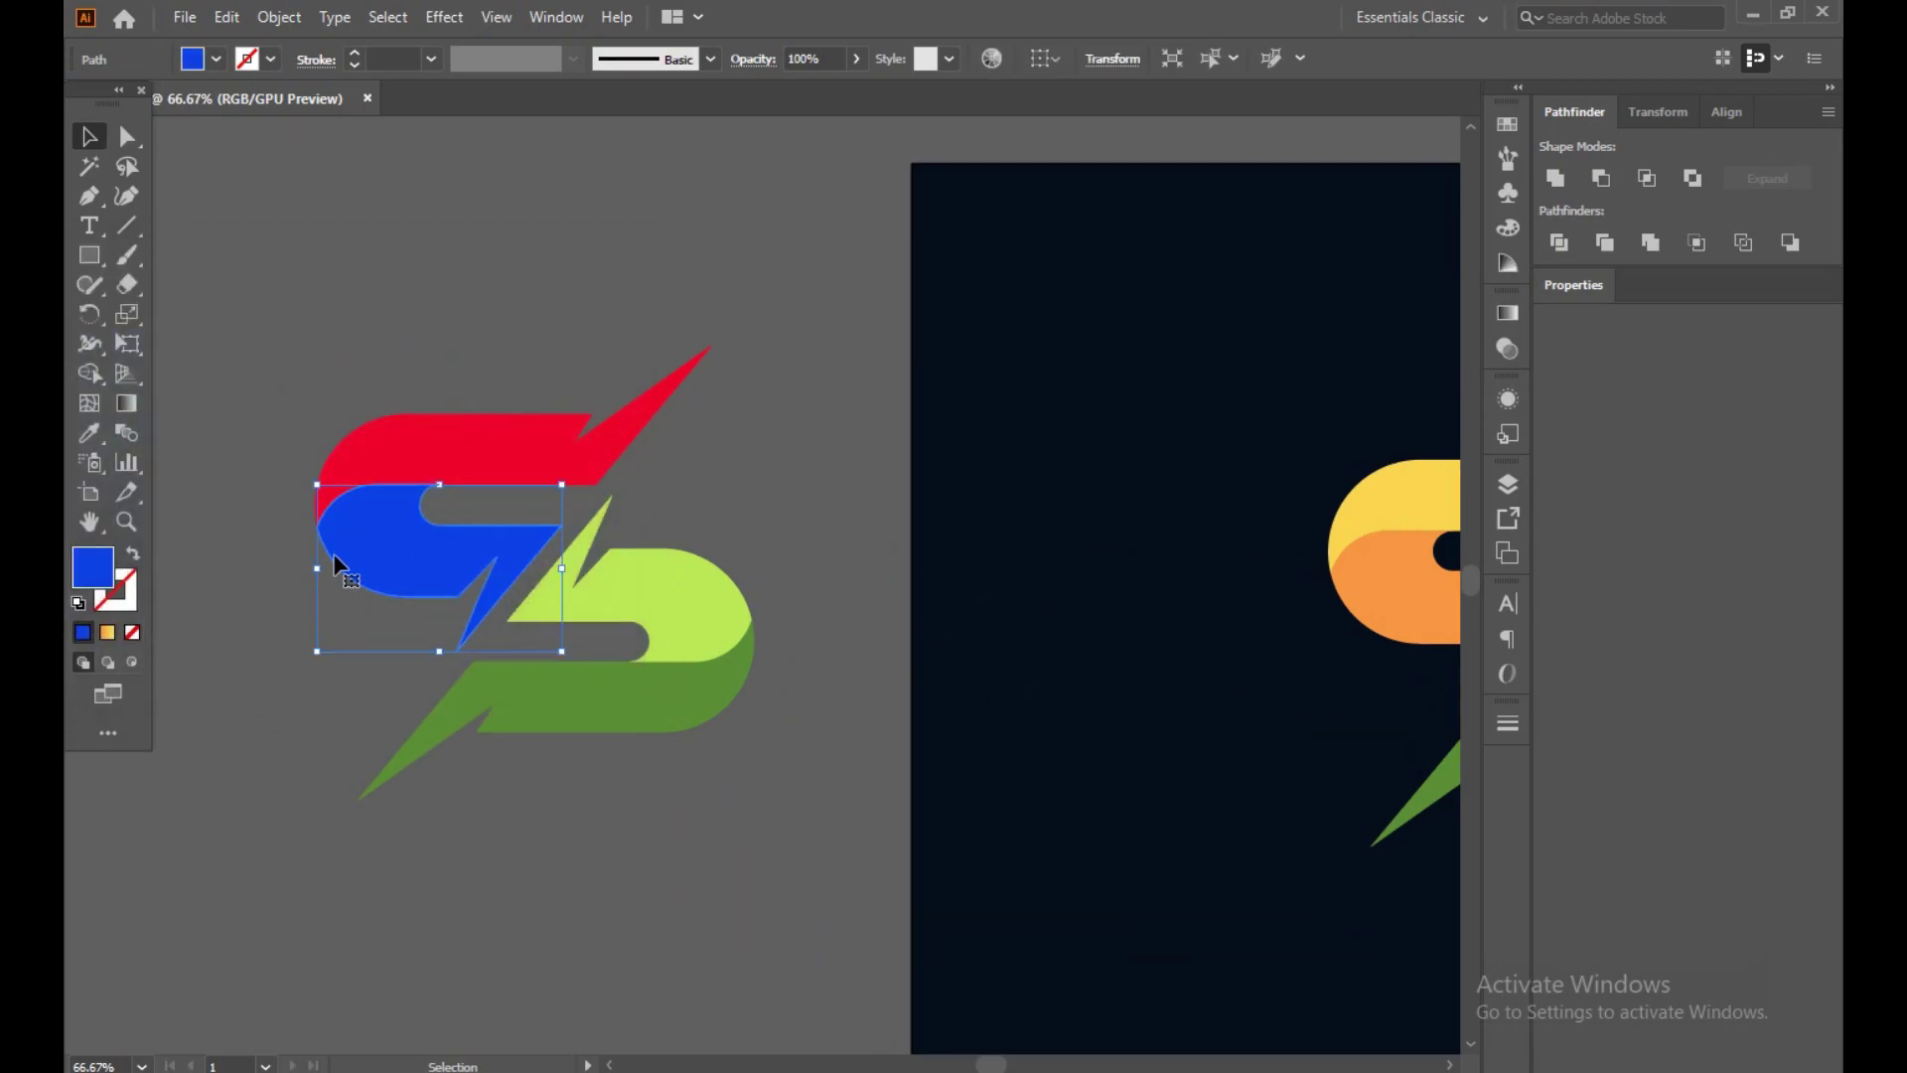
double_click(90, 572)
drag(344, 437, 344, 336)
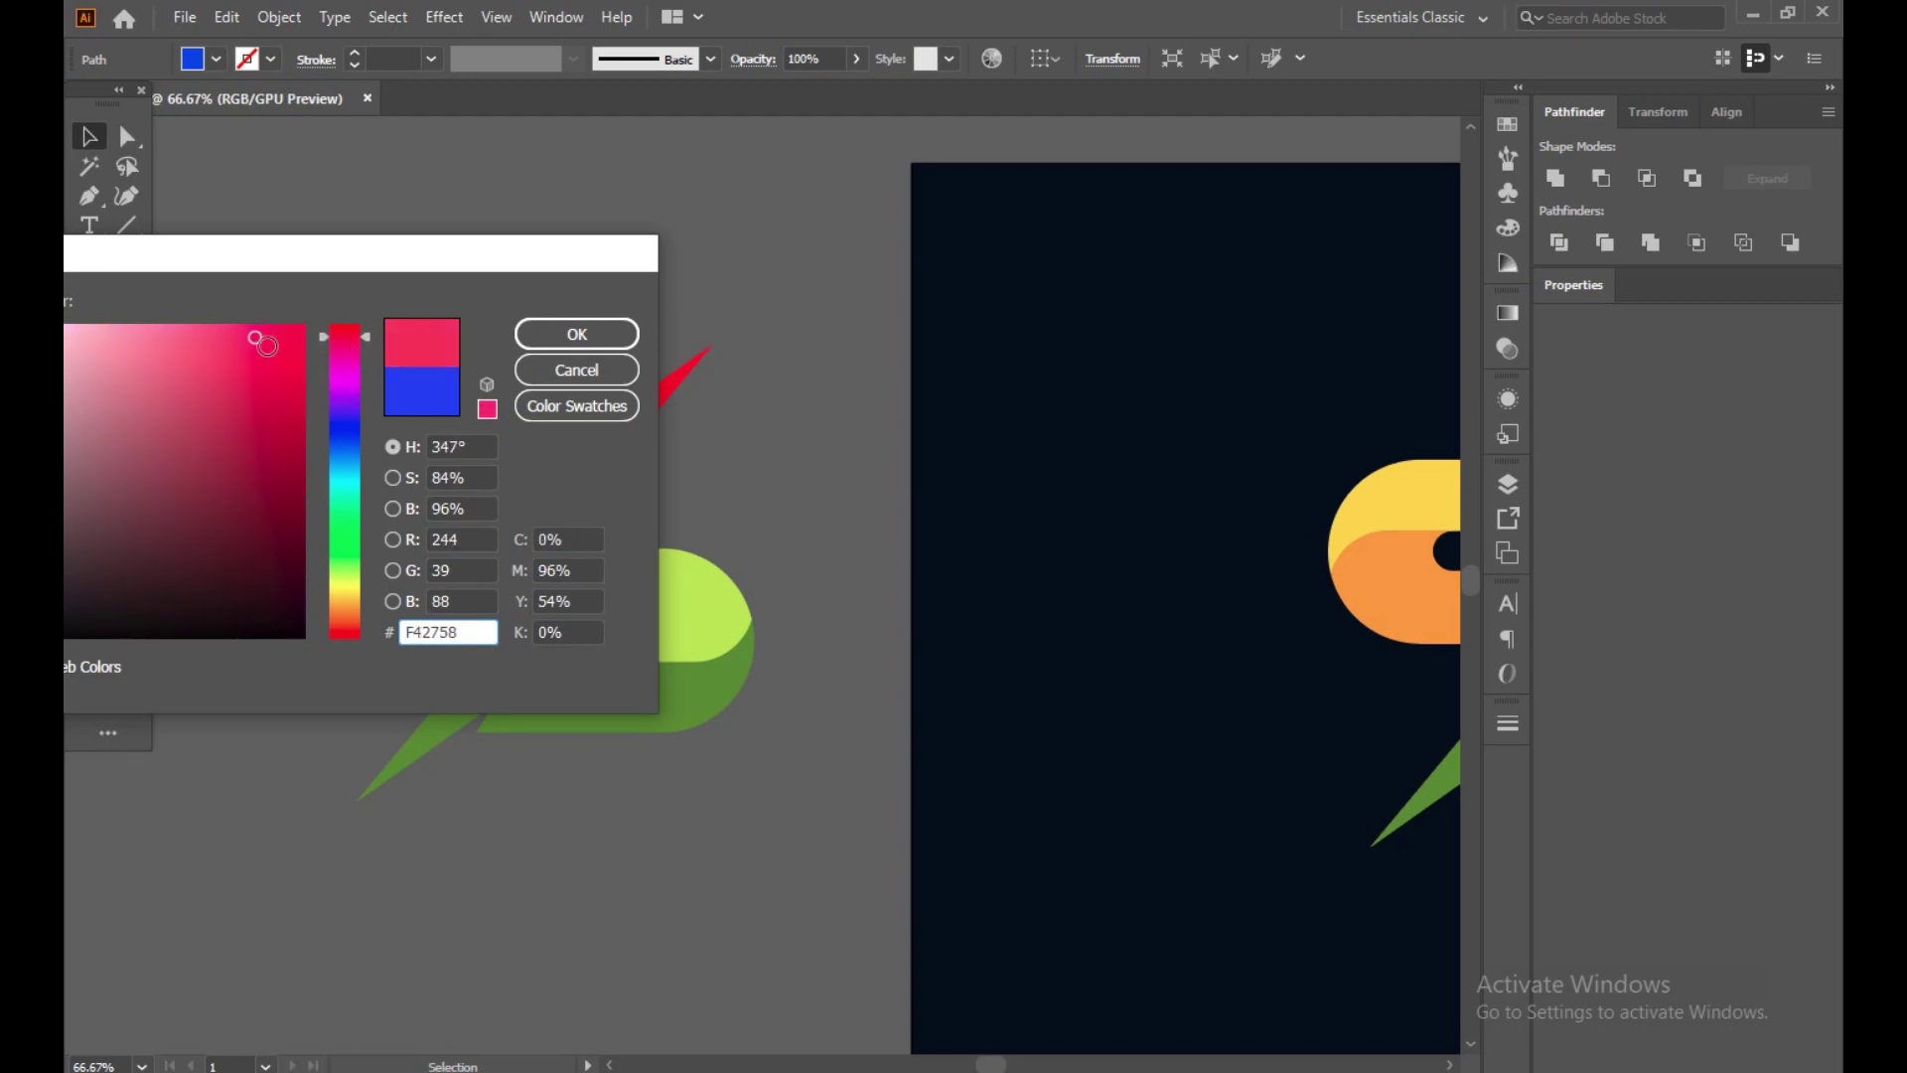
click(307, 404)
drag(307, 404, 236, 423)
click(576, 334)
- Recolour the copy's lime piece near-black
click(706, 596)
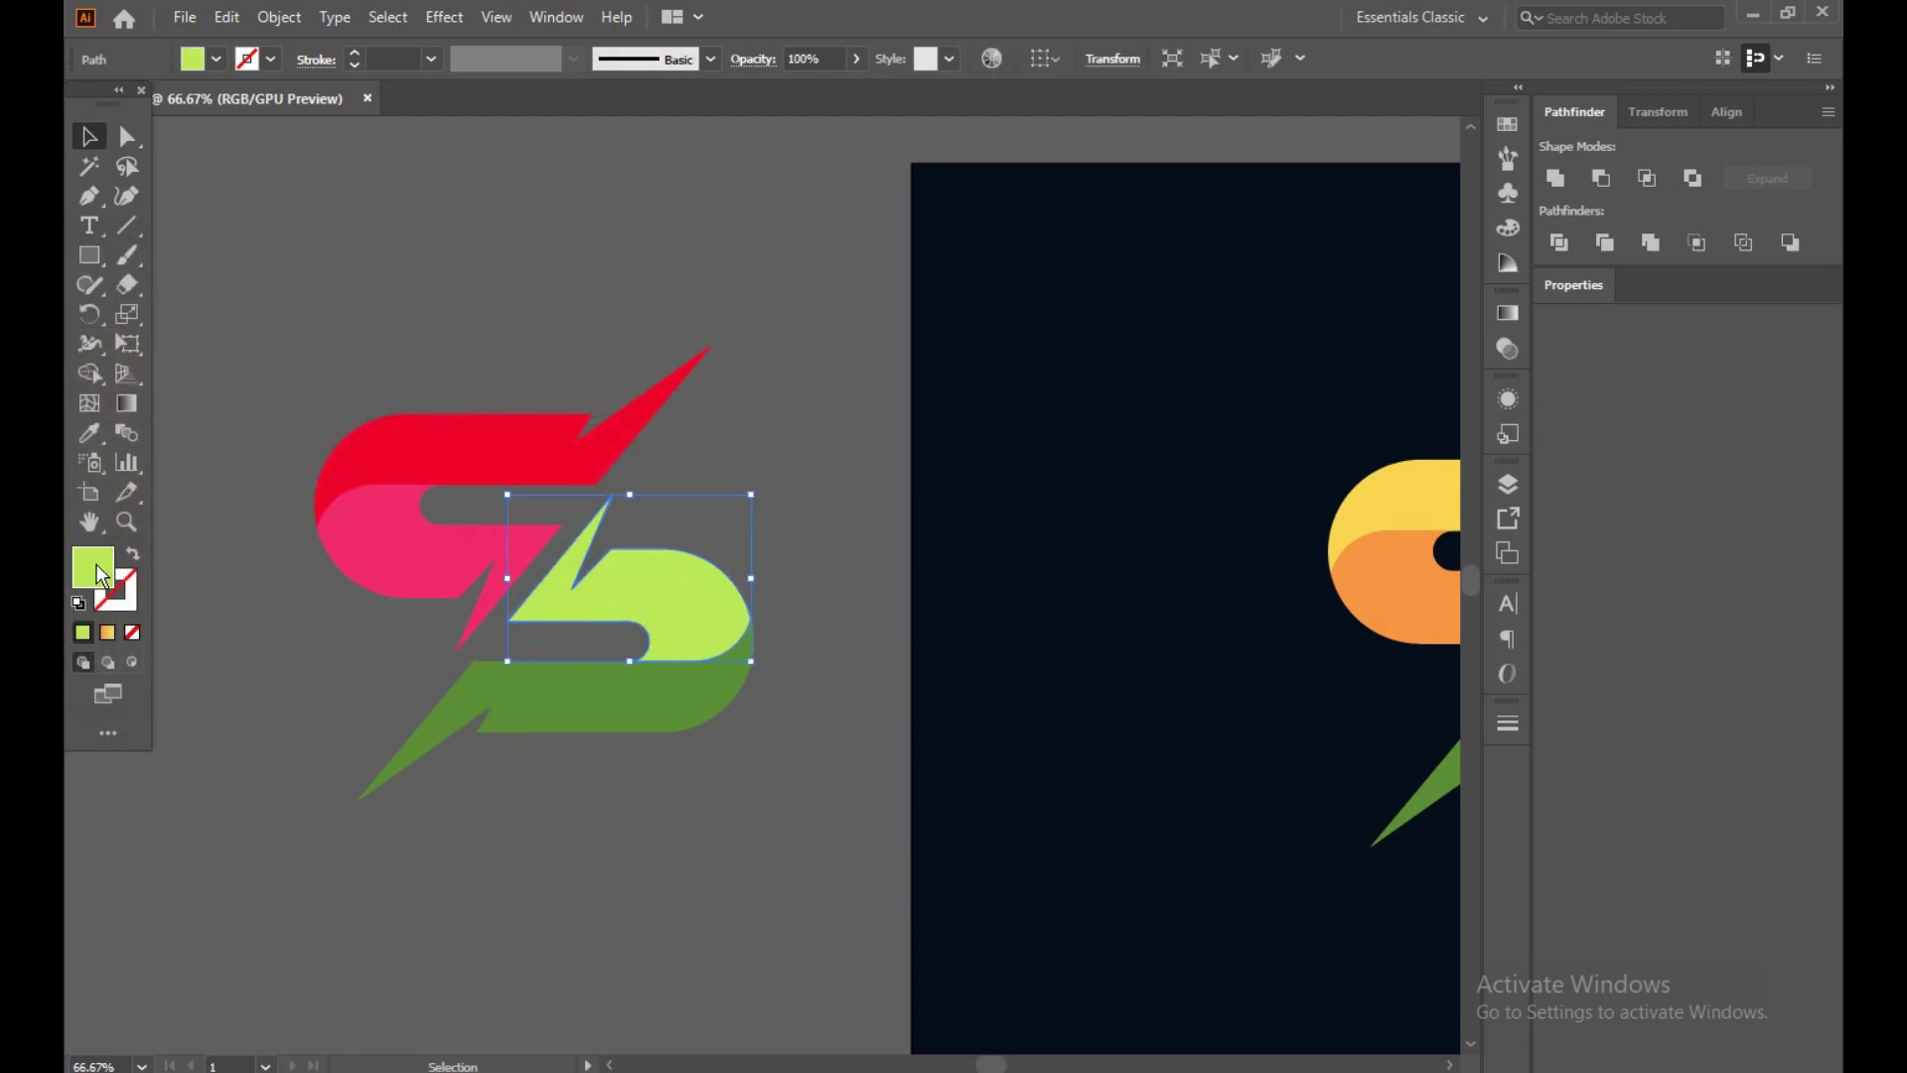
double_click(90, 571)
mouse_move(350, 594)
mouse_down()
mouse_move(345, 449)
mouse_move(345, 586)
mouse_move(378, 462)
mouse_move(363, 386)
mouse_up()
click(258, 441)
click(232, 325)
click(576, 334)
click(590, 700)
click(650, 596)
double_click(90, 568)
click(80, 621)
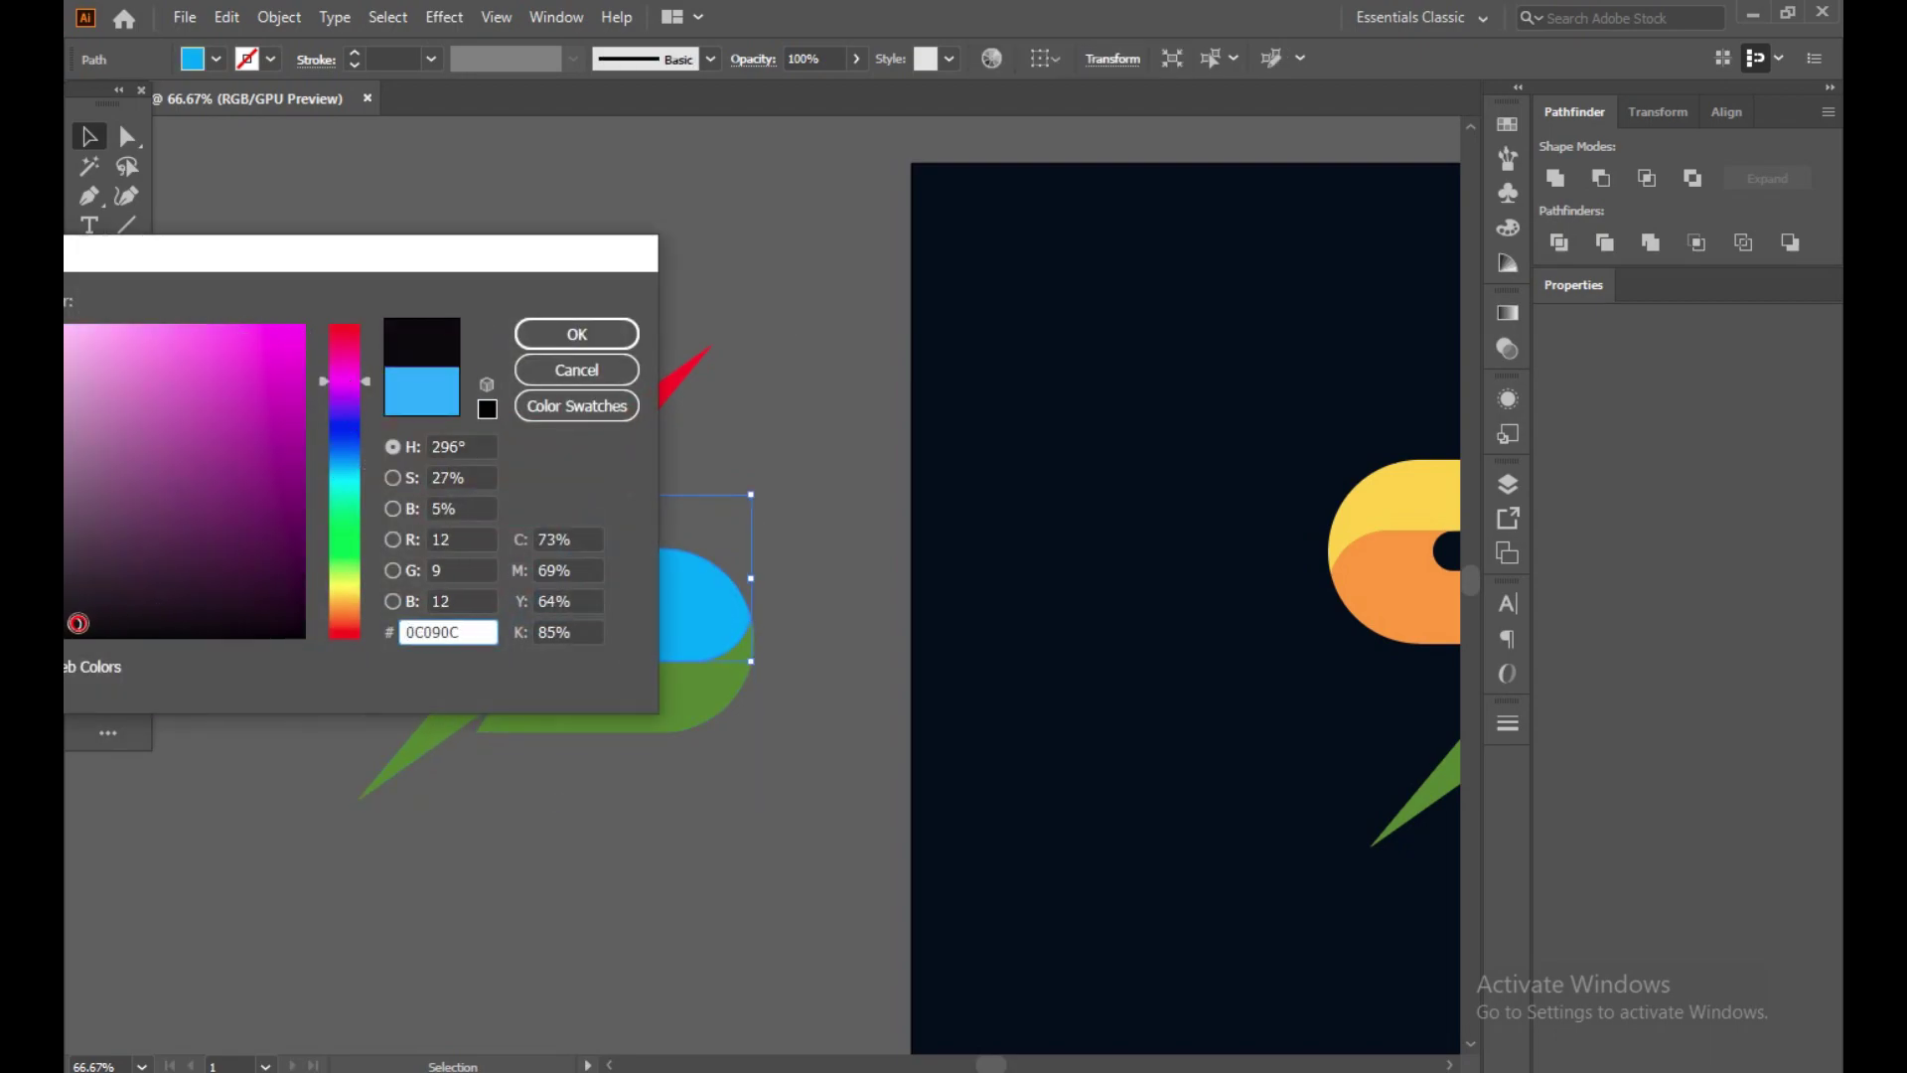
click(576, 334)
- Make the bottom piece match the near-black piece using the Eyedropper
click(517, 695)
double_click(92, 568)
drag(345, 510, 345, 417)
mouse_move(221, 438)
mouse_down()
mouse_move(186, 441)
mouse_move(266, 543)
mouse_up()
click(576, 333)
click(707, 634)
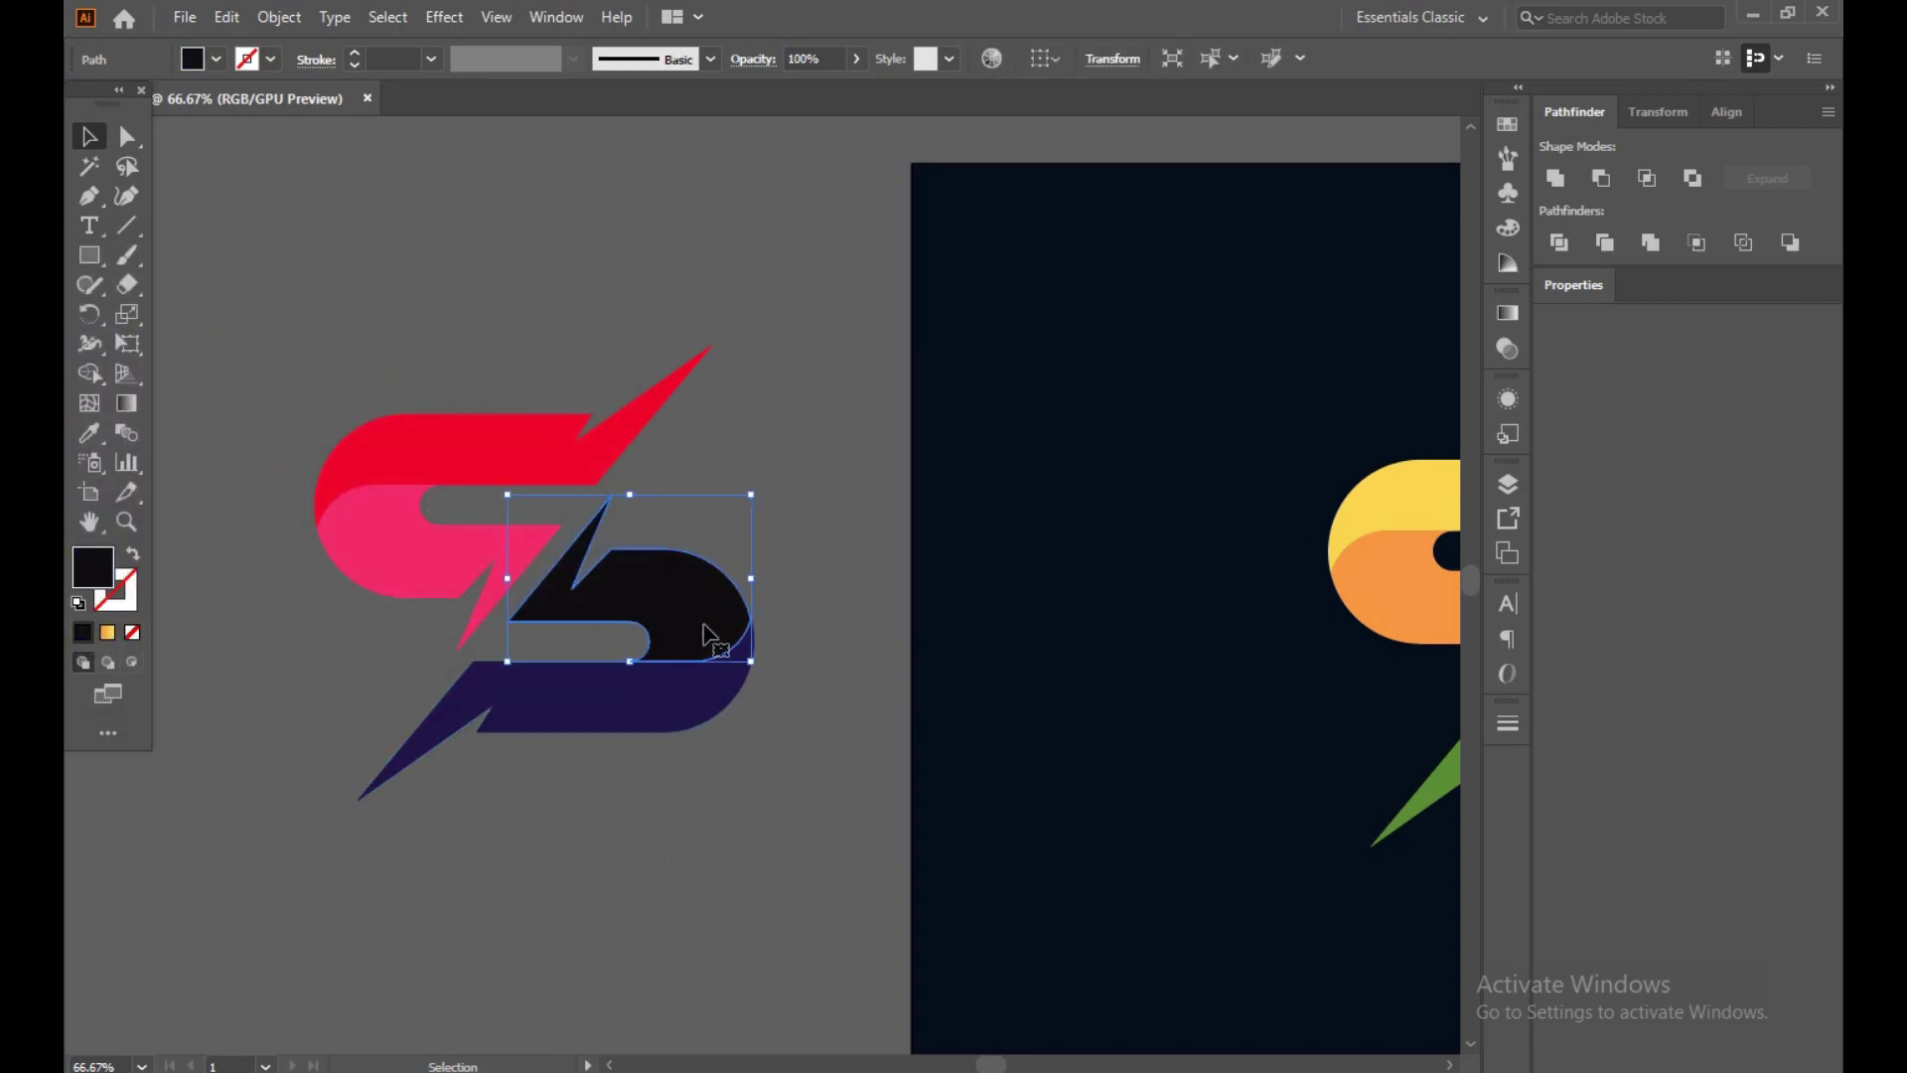
click(696, 696)
key(i)
click(660, 609)
key(v)
key(ctrl+shift+a)
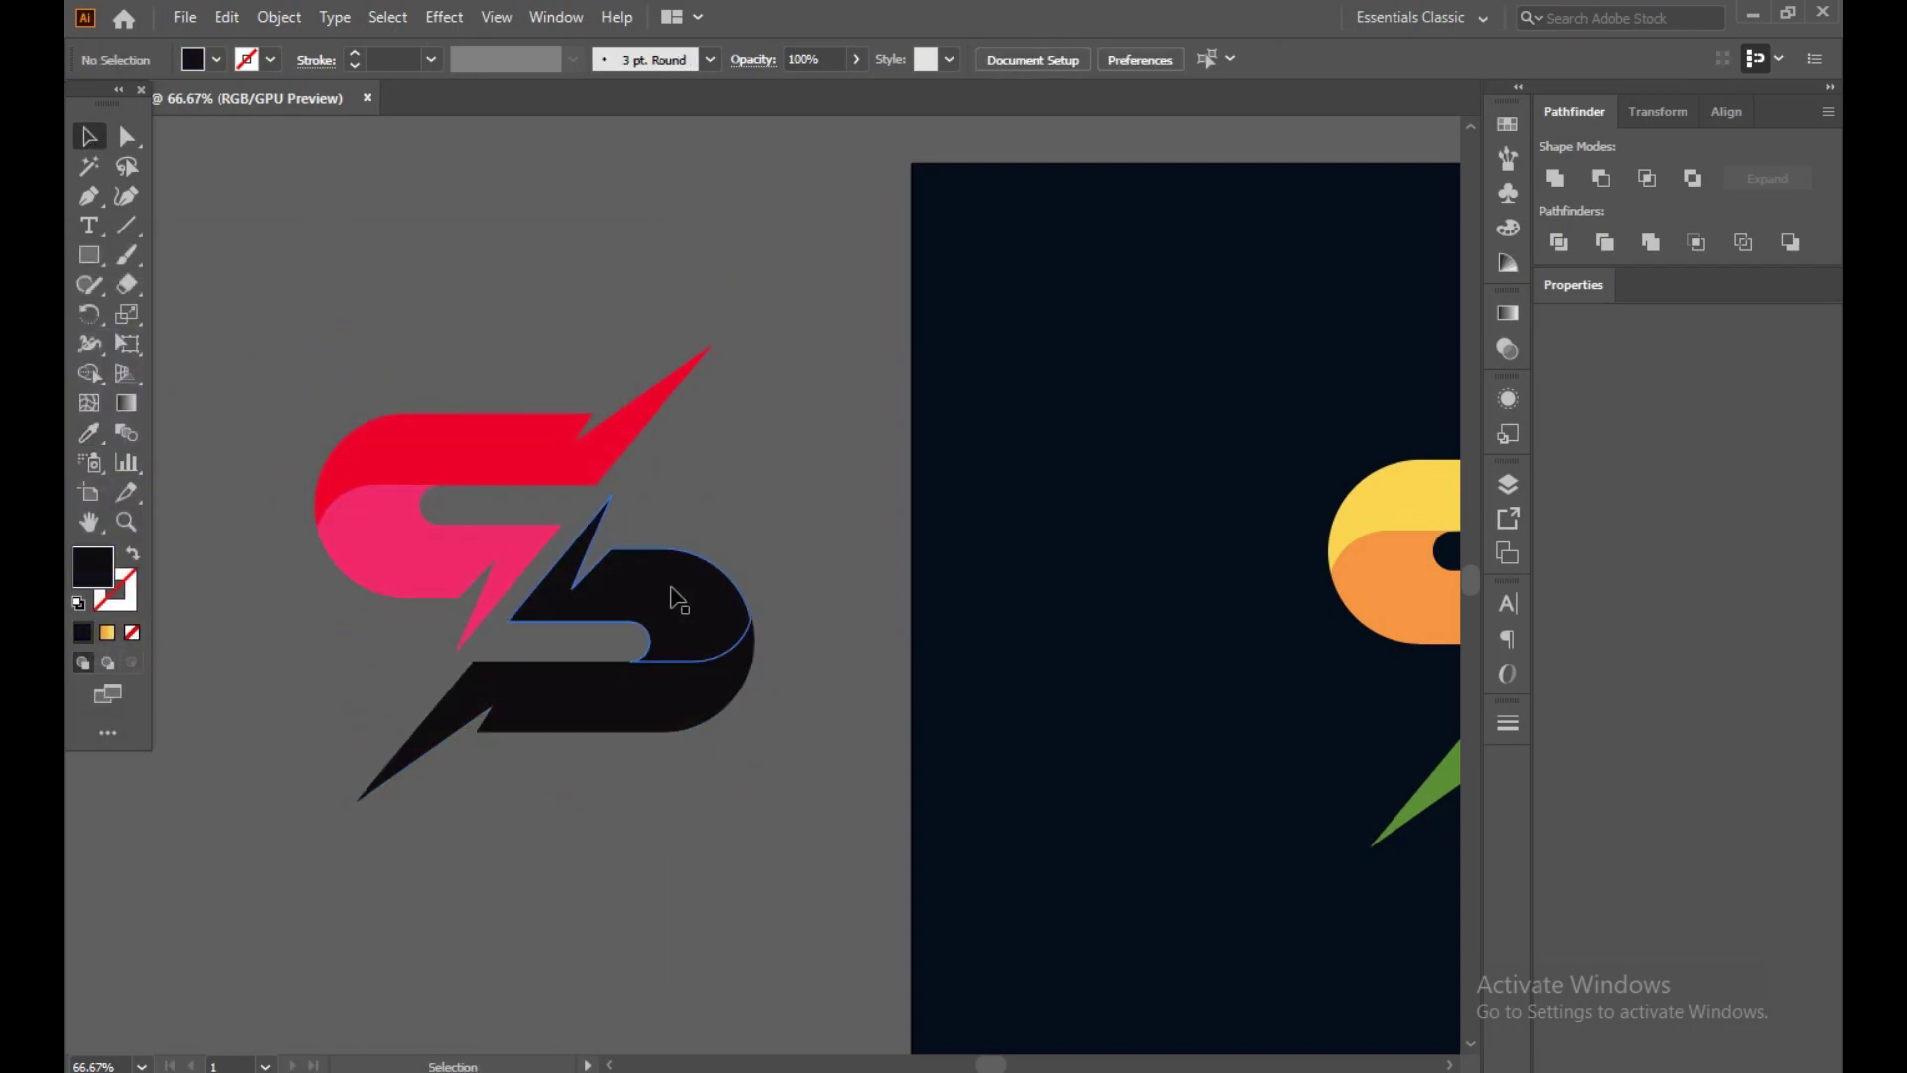
- Paste a dark navy hex value into the upper dark piece's fill
click(678, 599)
double_click(93, 568)
key(ctrl+v)
click(577, 334)
click(405, 294)
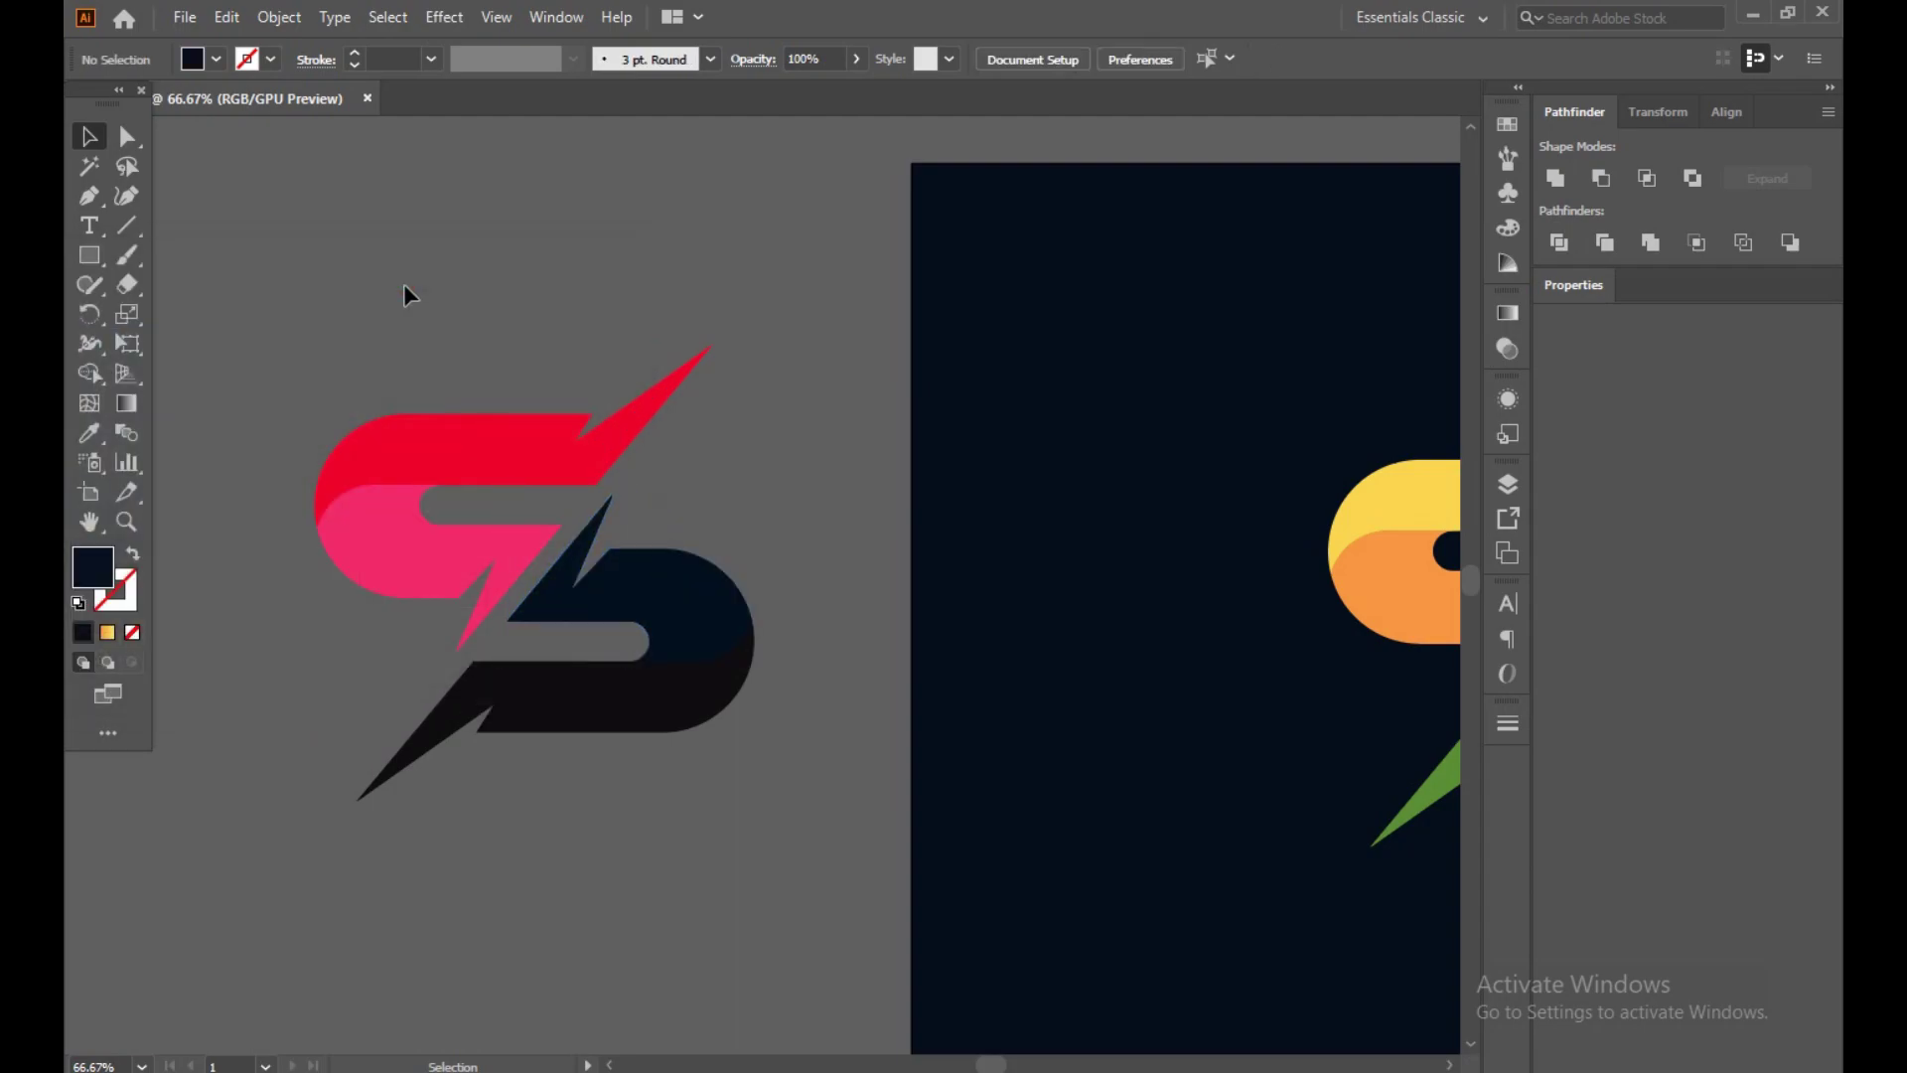
key(ctrl+minus)
- Paste the new red hex value into the pink piece's fill
click(417, 437)
double_click(93, 568)
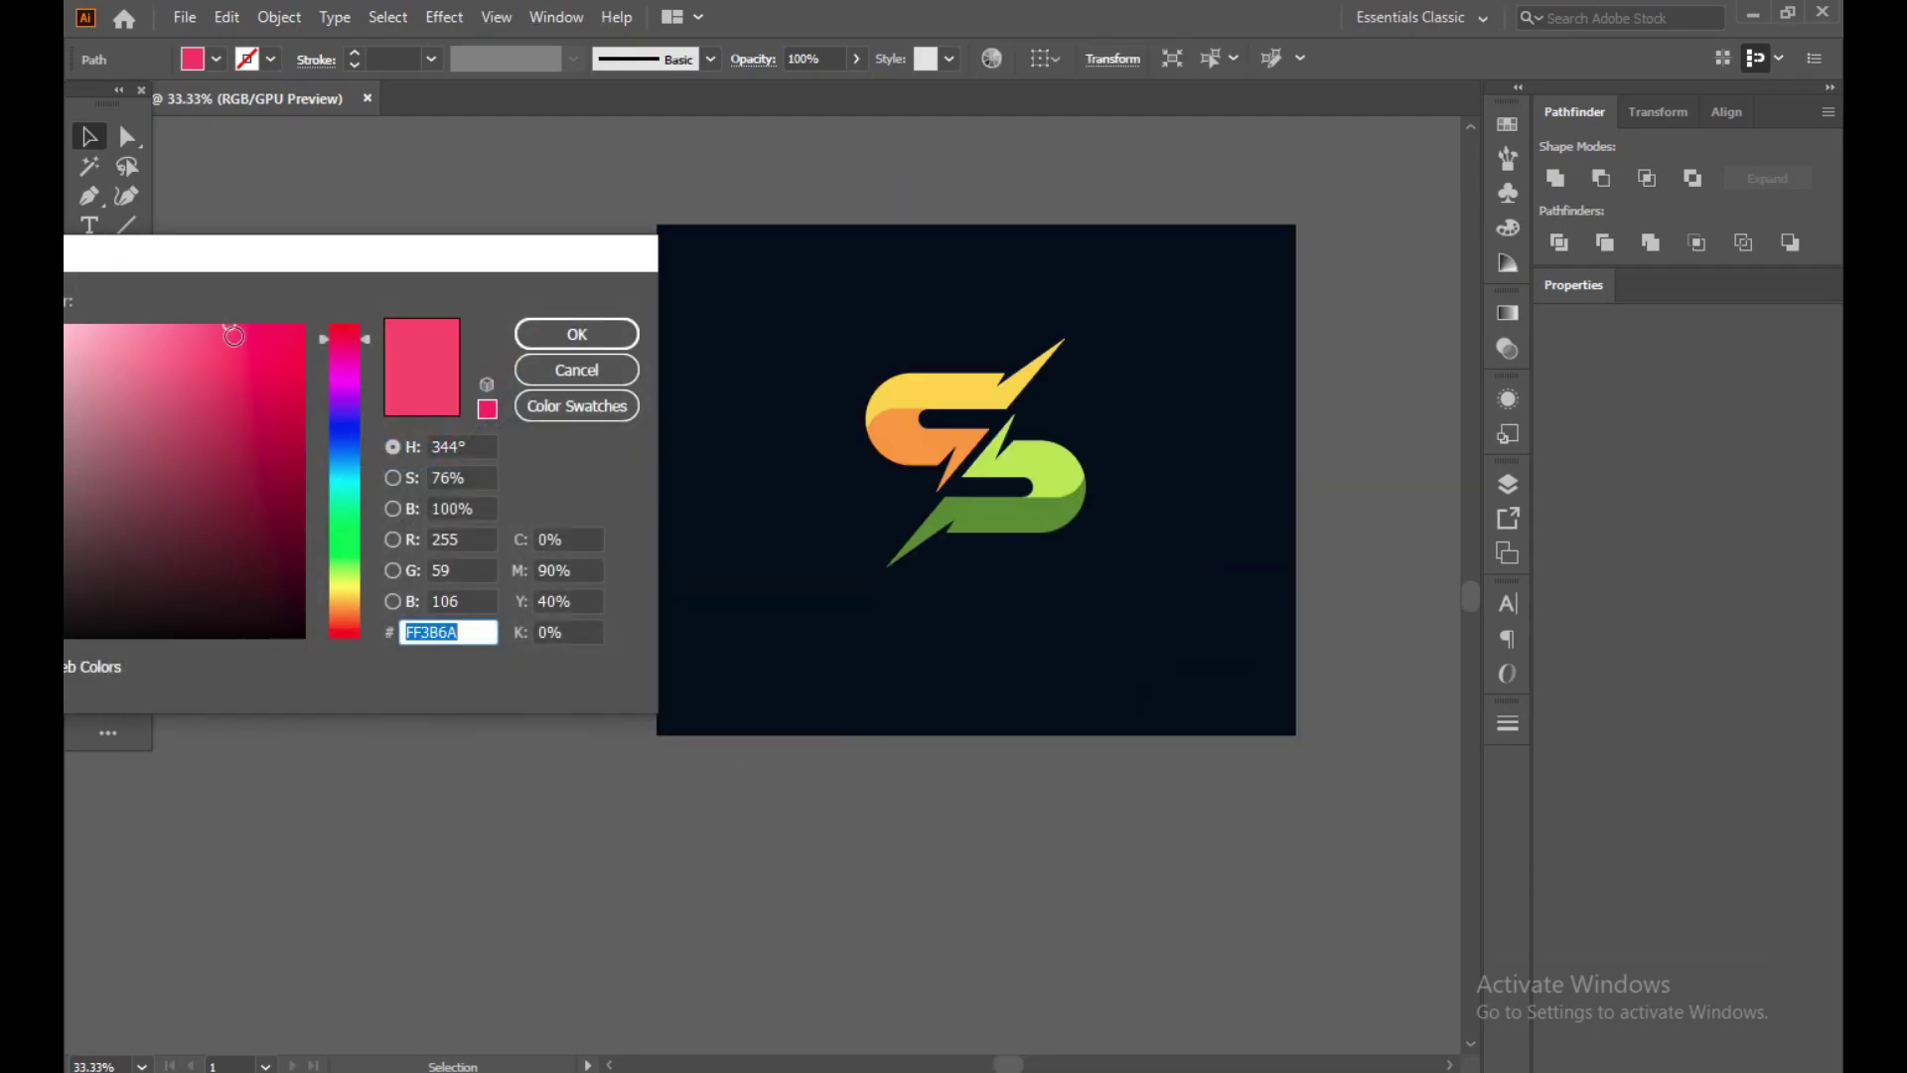
text(D82B5C)
click(576, 333)
click(608, 266)
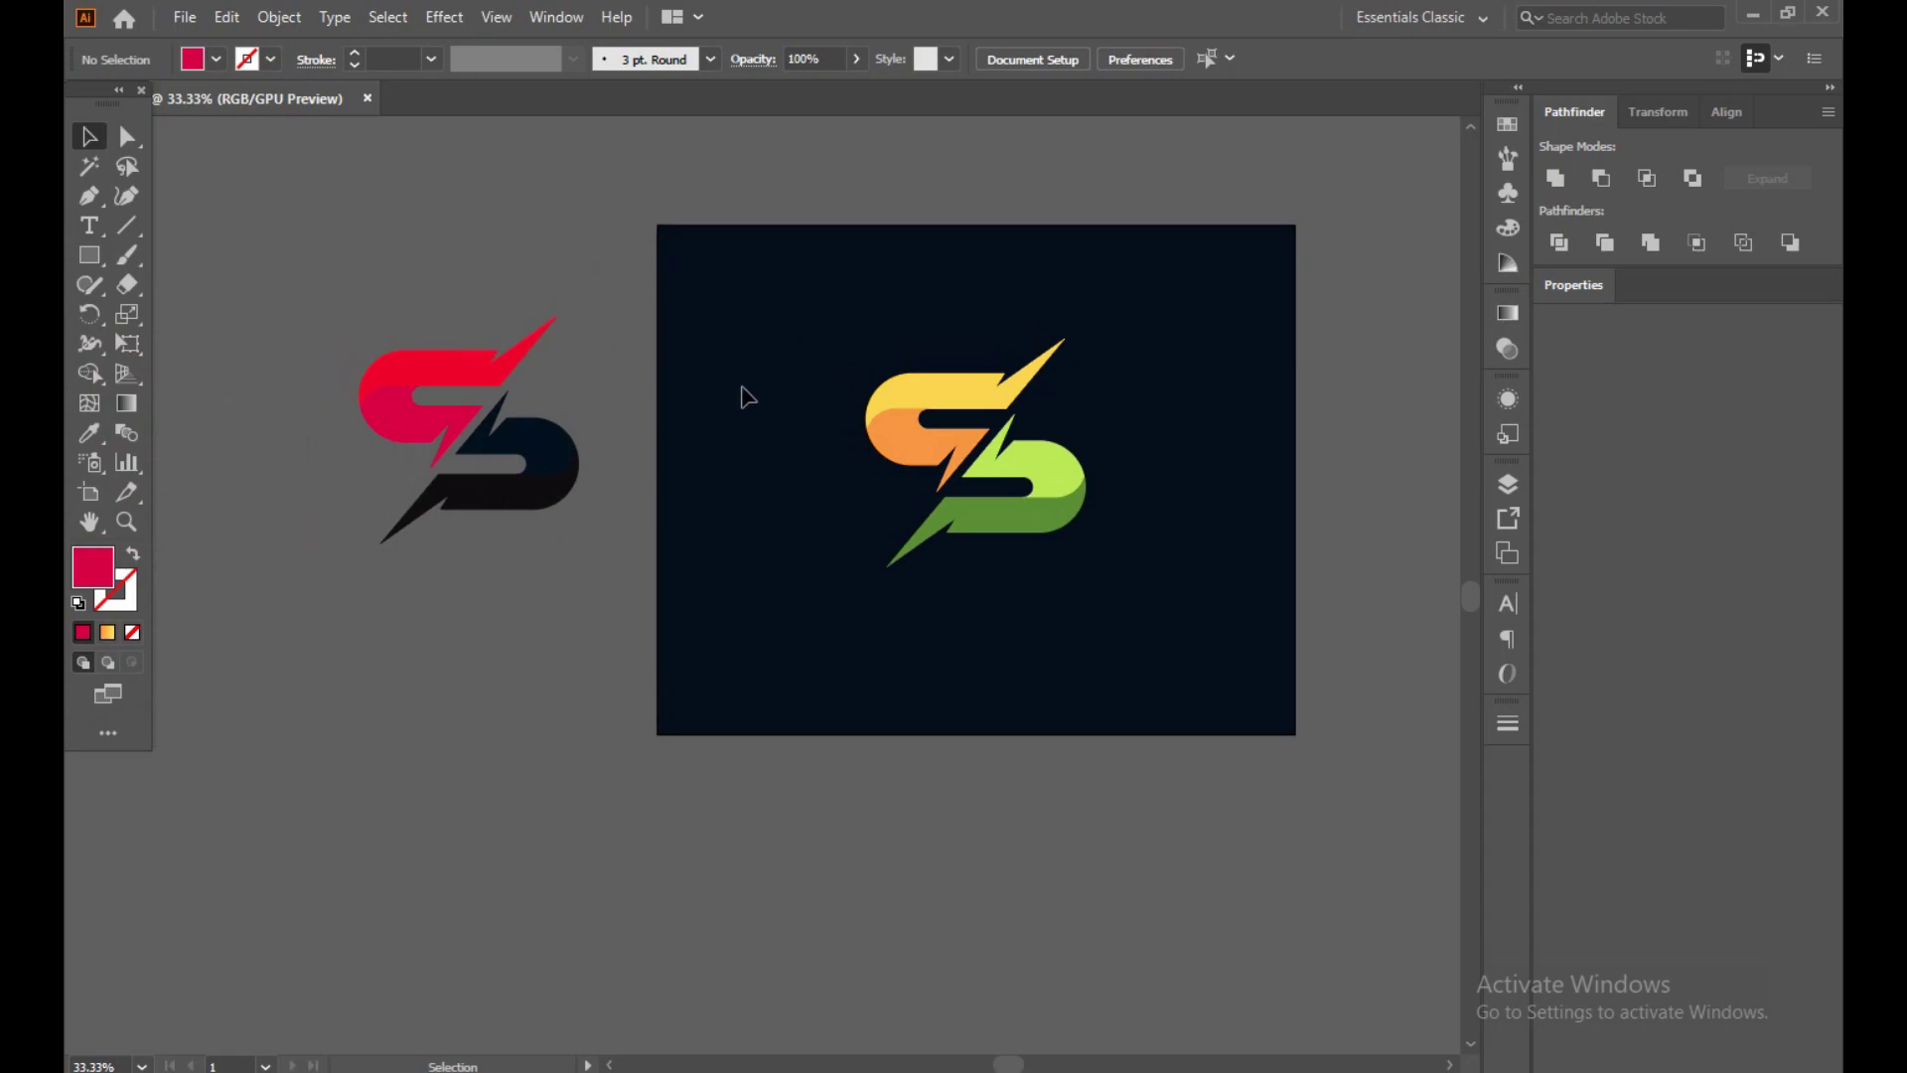
- Move the colour logo upper right, unlock and narrow the navy background, extend the artboard left
drag(1064, 533, 1190, 495)
click(279, 17)
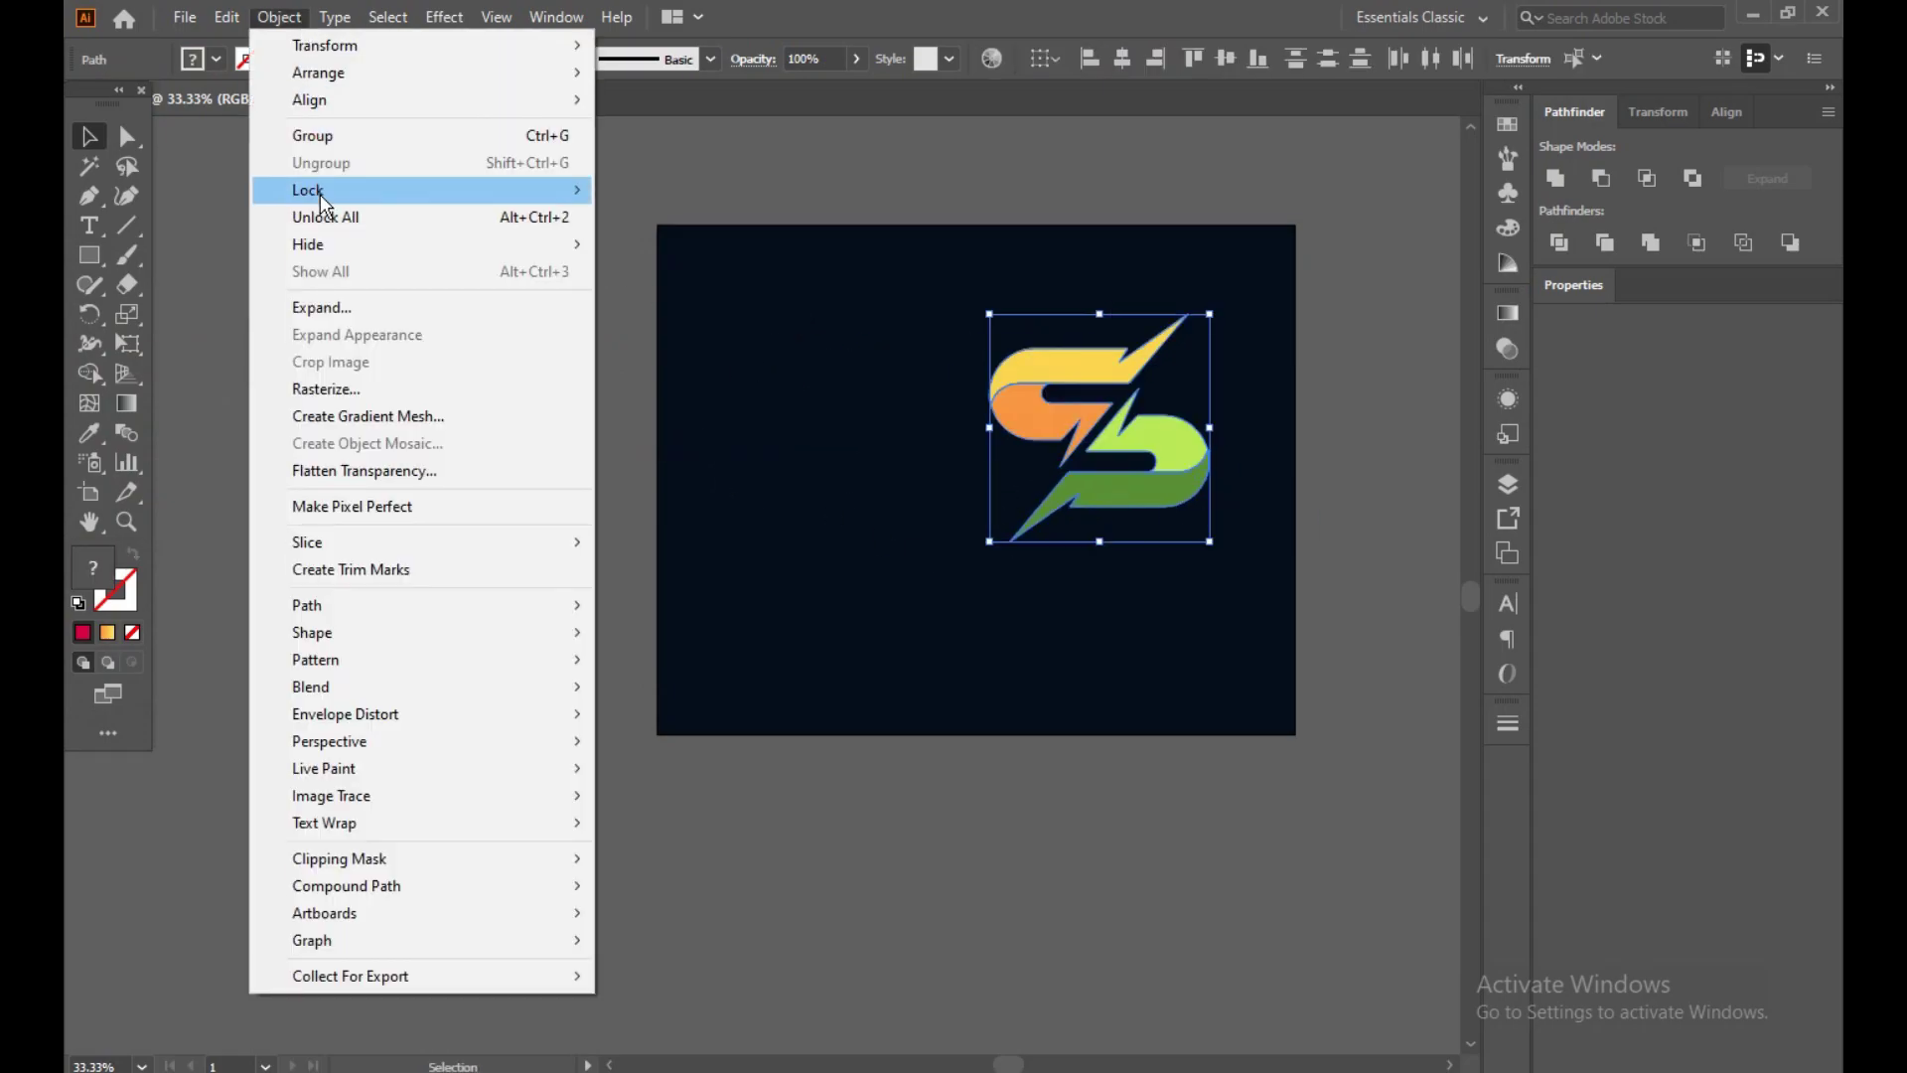
click(646, 190)
click(669, 486)
drag(659, 481, 851, 481)
key(shift+o)
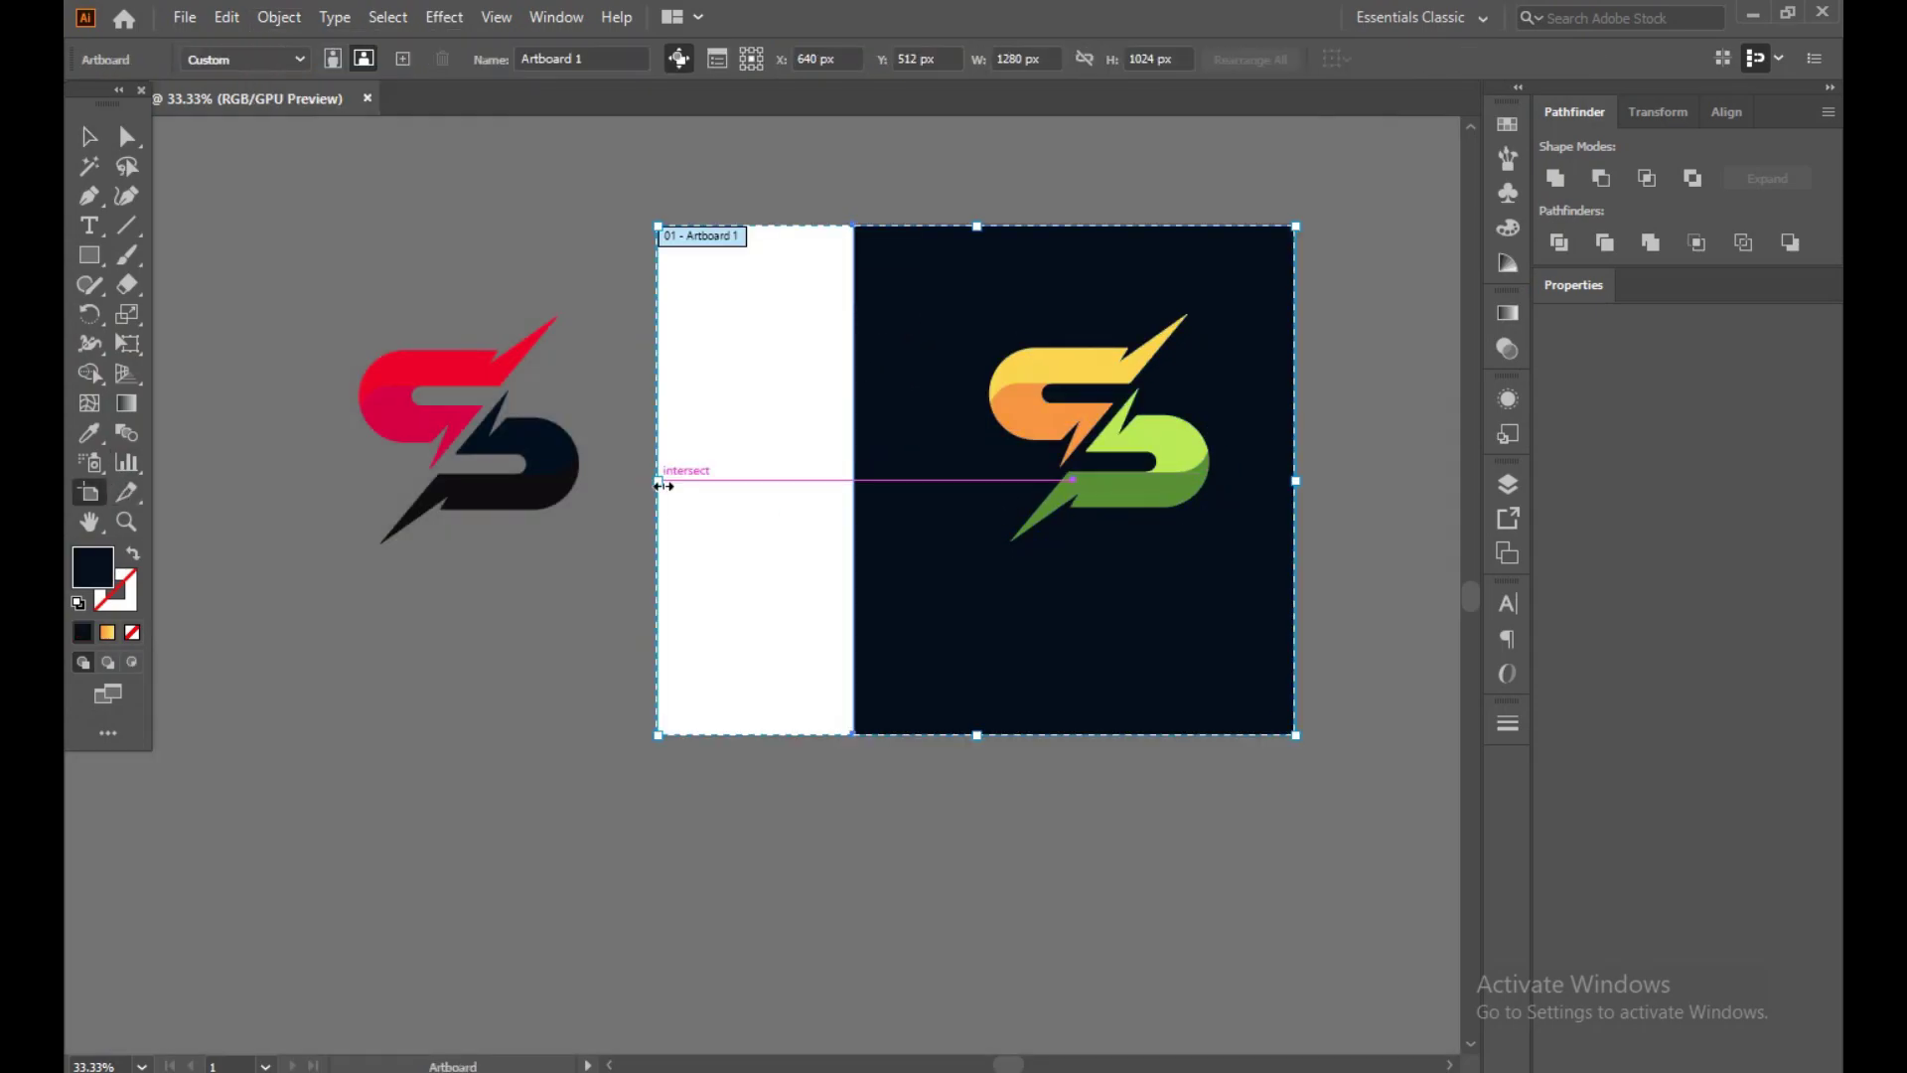
mouse_move(658, 485)
mouse_down()
mouse_move(543, 486)
mouse_move(706, 523)
mouse_move(738, 496)
mouse_up()
key(v)
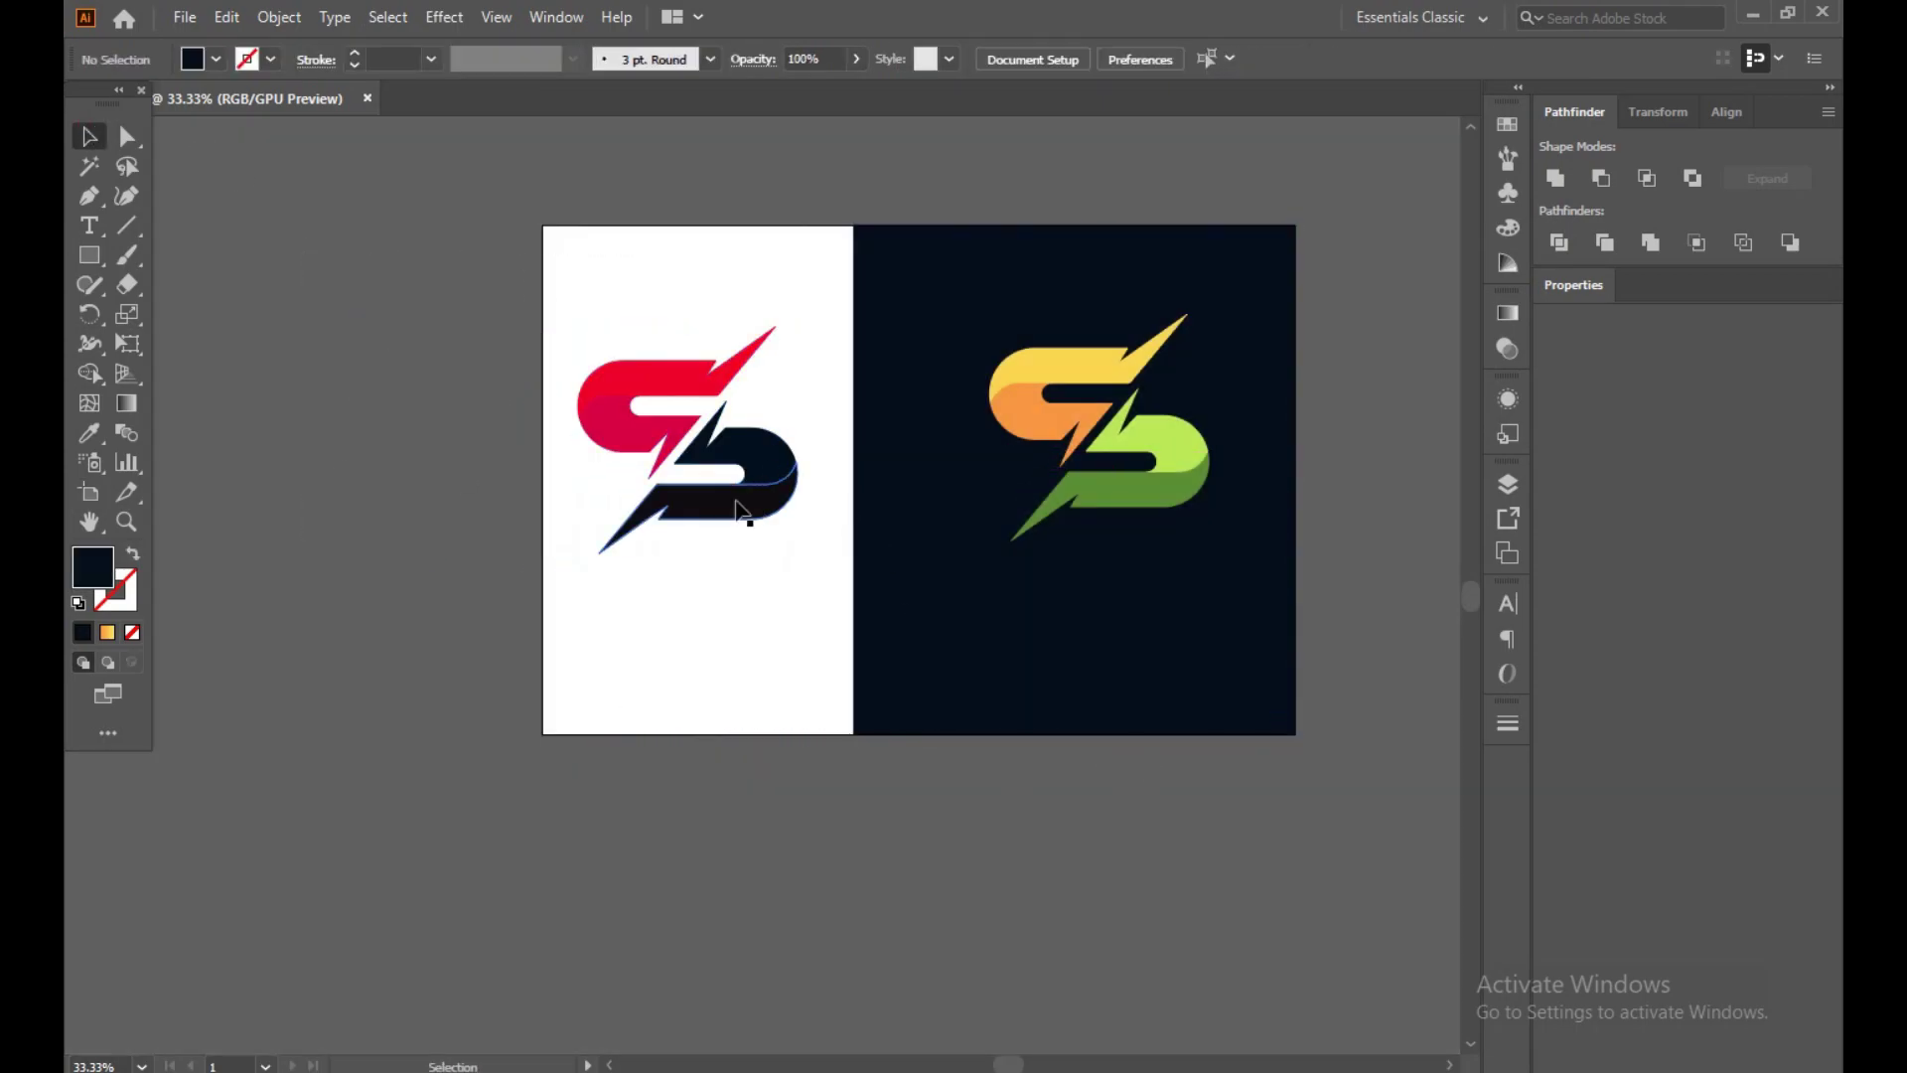
- Fill a dark shape of the red logo with navy #0A2150
click(735, 504)
click(763, 463)
double_click(93, 567)
text(0a2150)
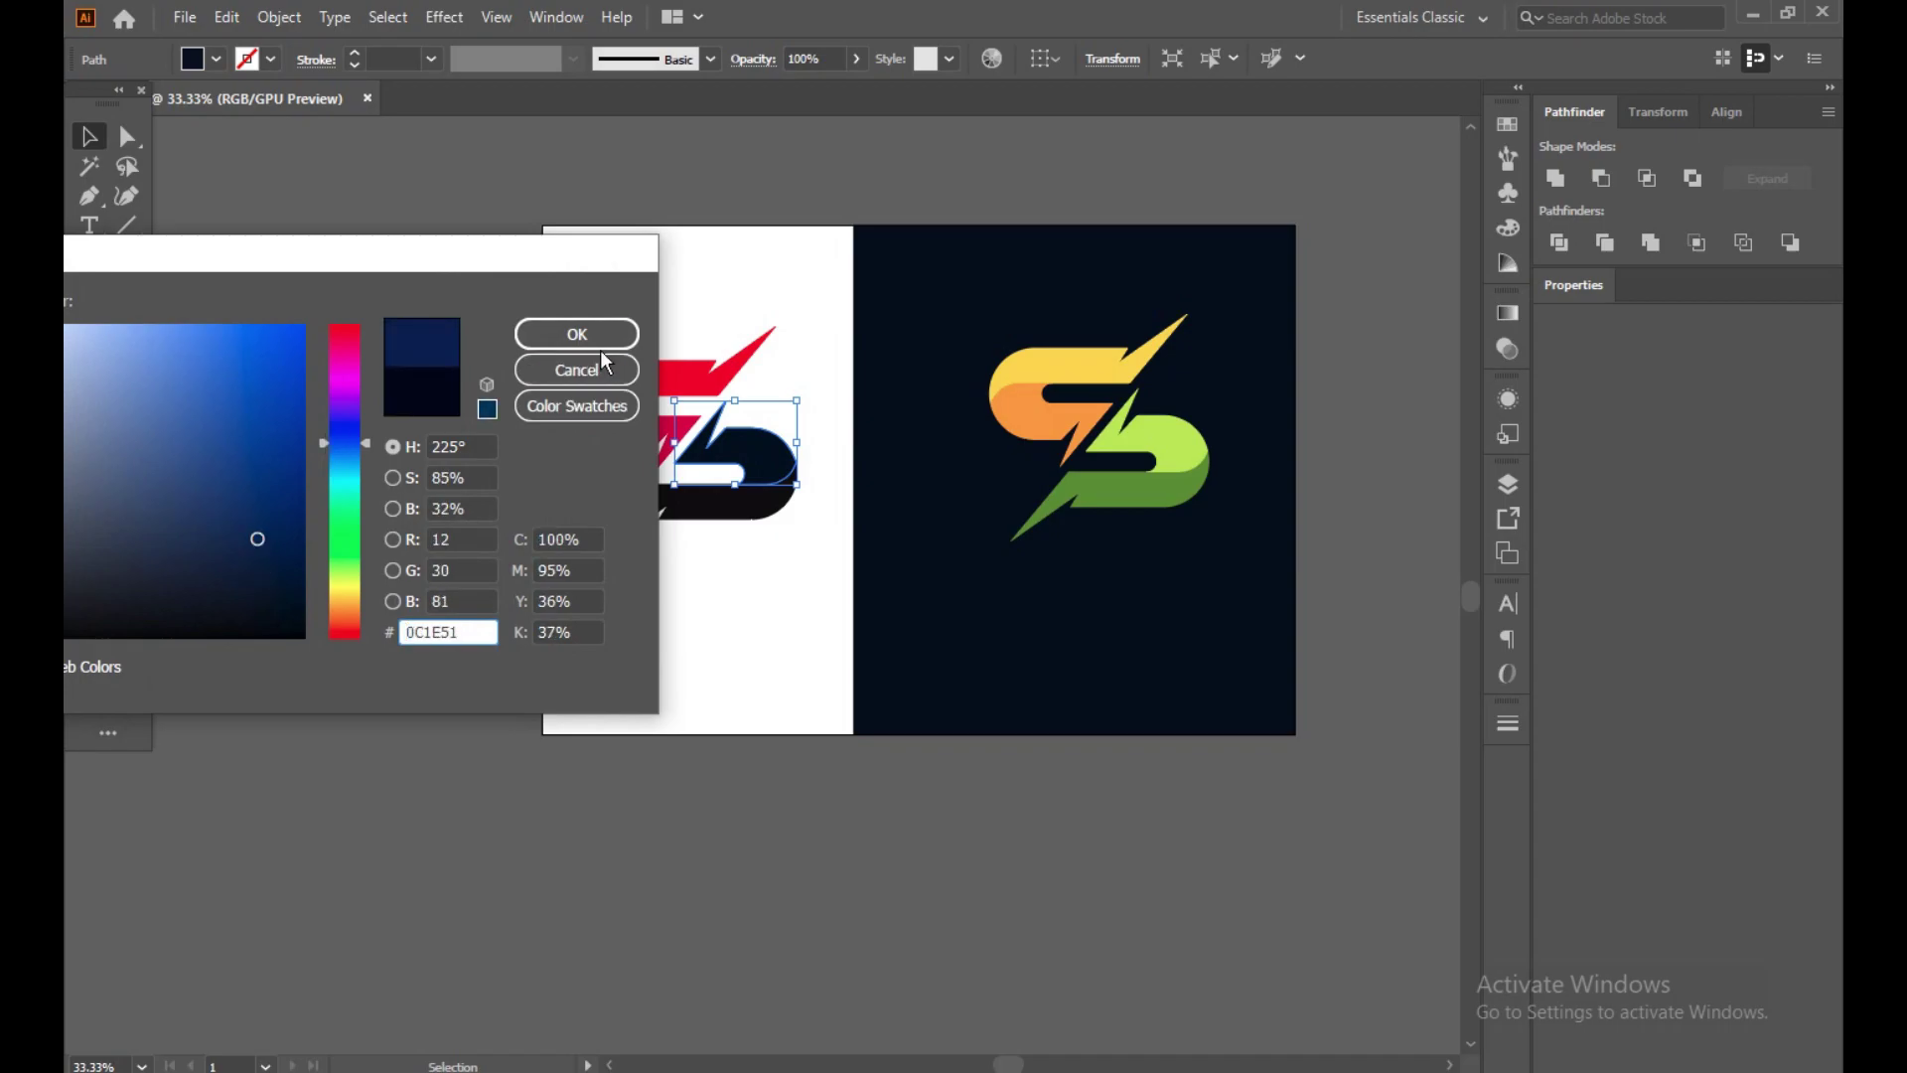
click(596, 344)
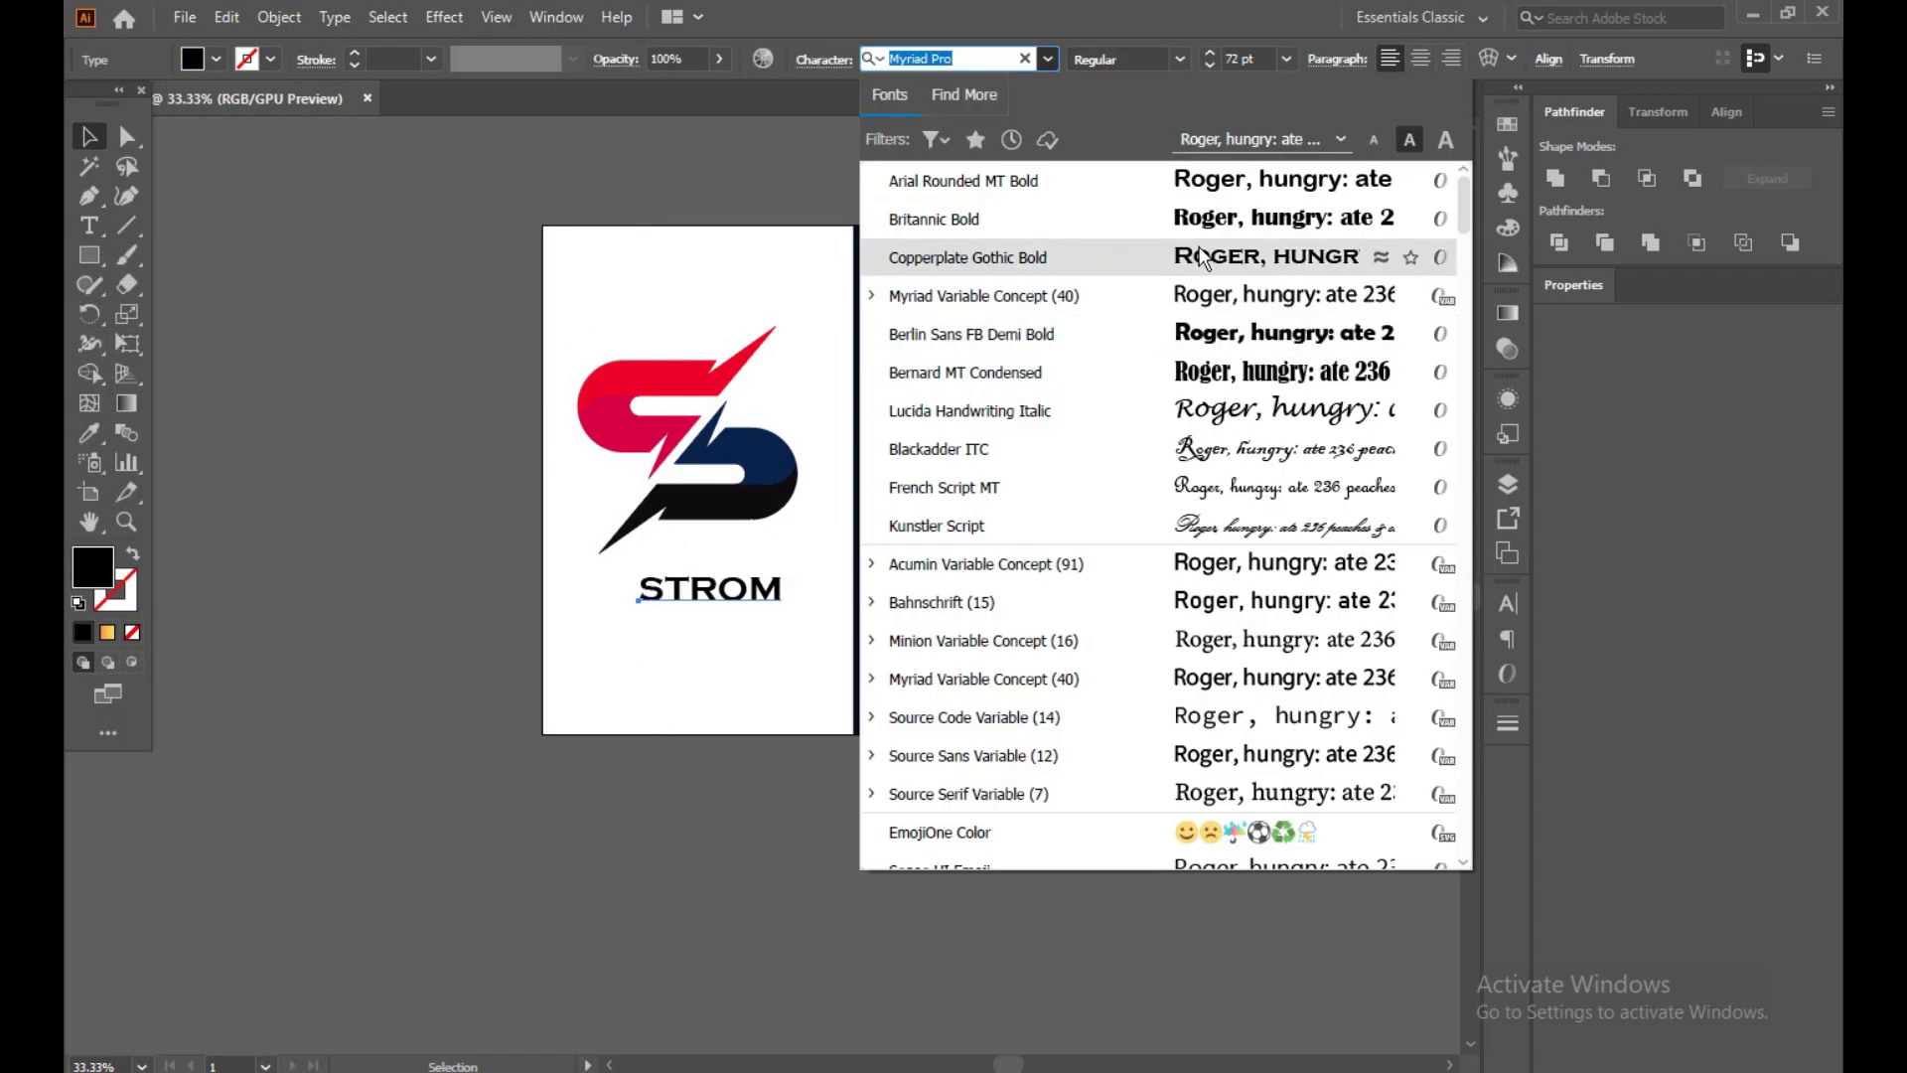
- Set the STROM text to Copperplate Gothic Bold with a dark navy fill
click(1202, 257)
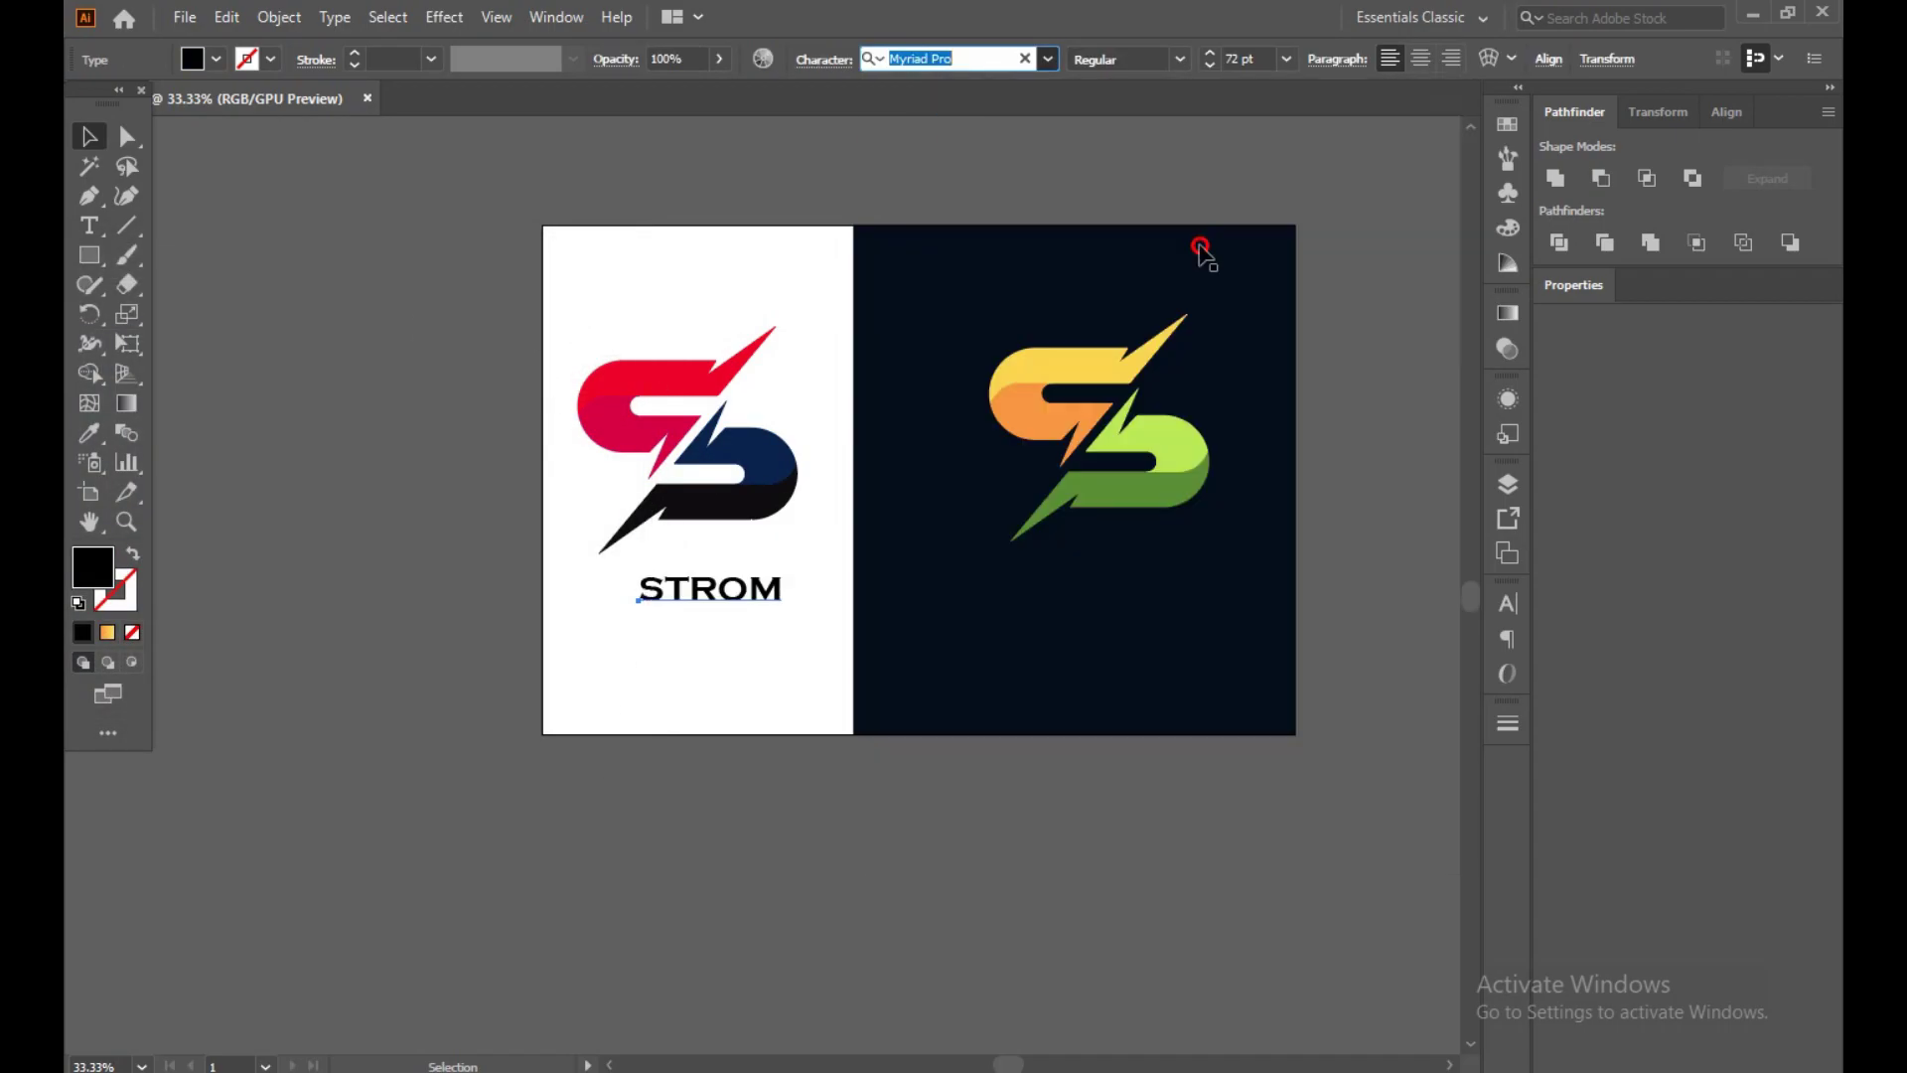
click(465, 190)
click(765, 601)
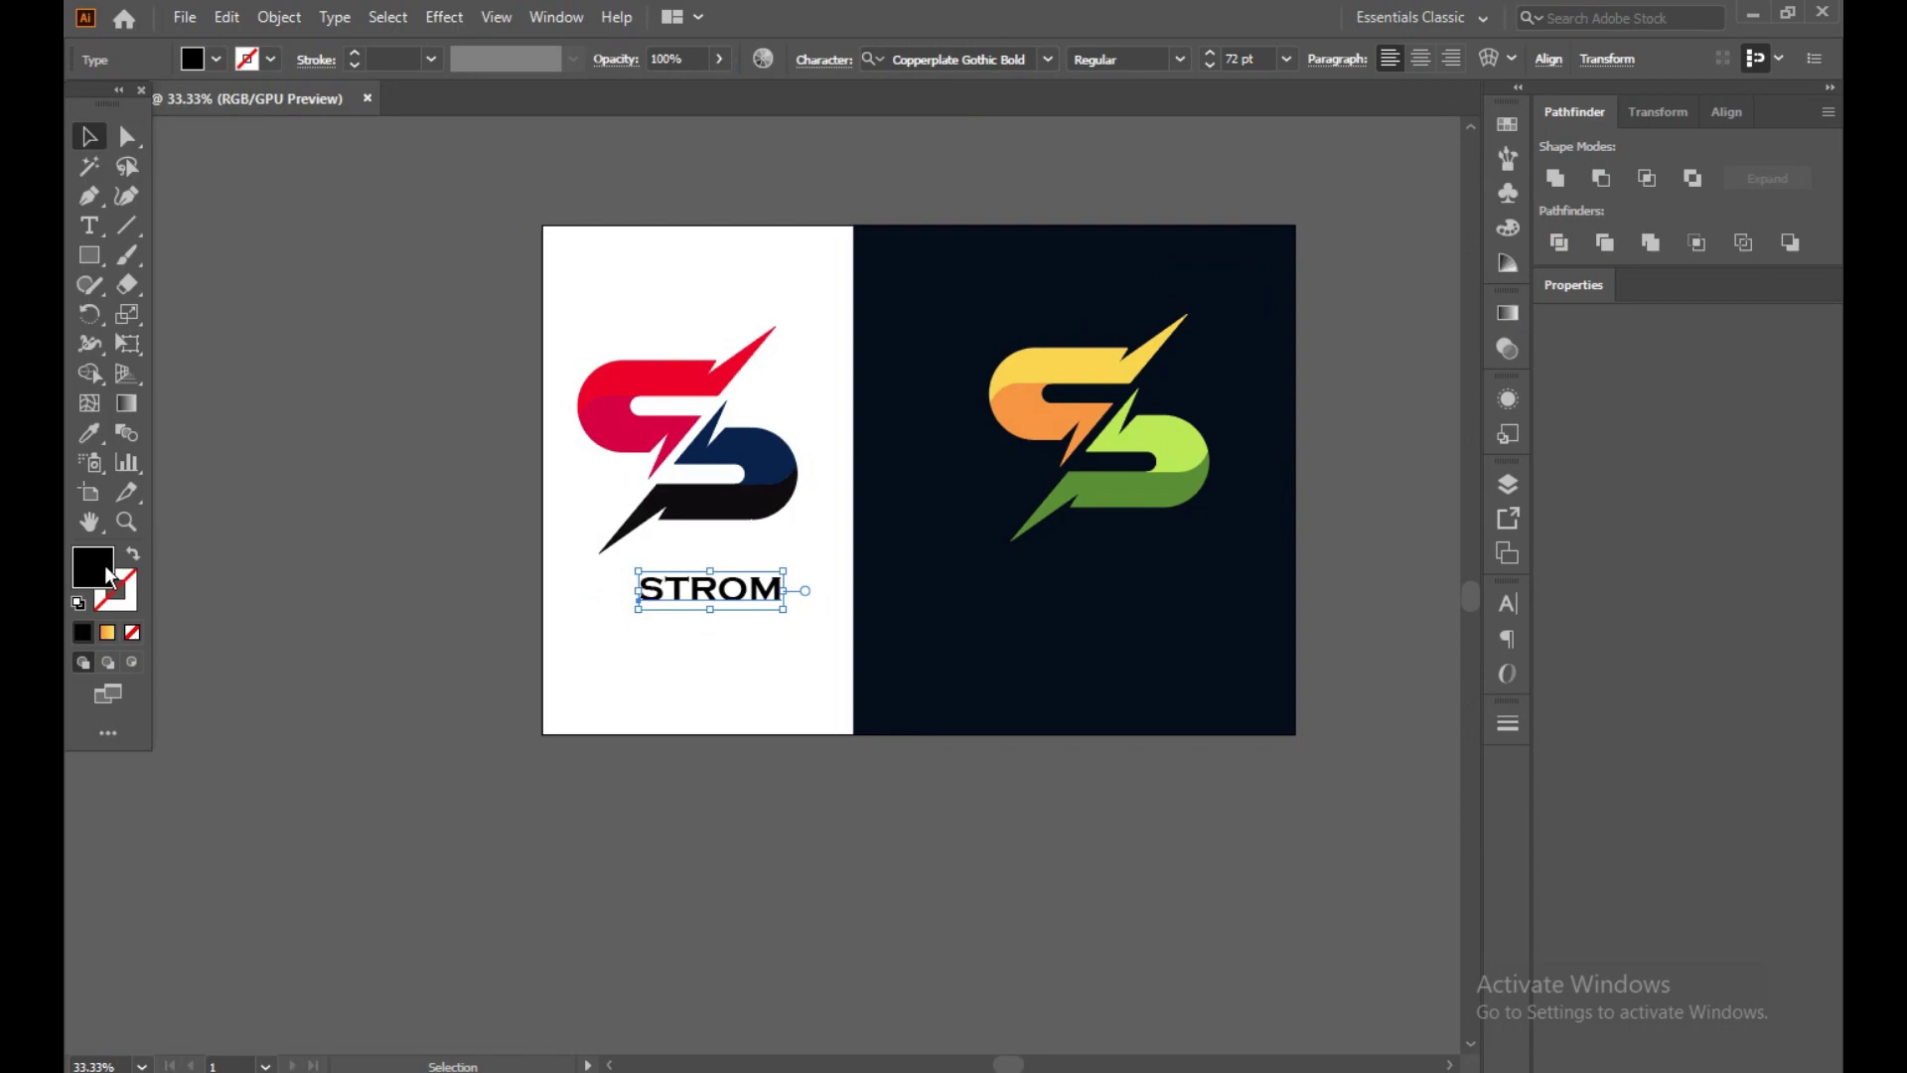
double_click(109, 574)
mouse_move(313, 572)
mouse_down()
mouse_move(234, 469)
mouse_move(226, 361)
mouse_move(160, 524)
mouse_move(119, 543)
mouse_up()
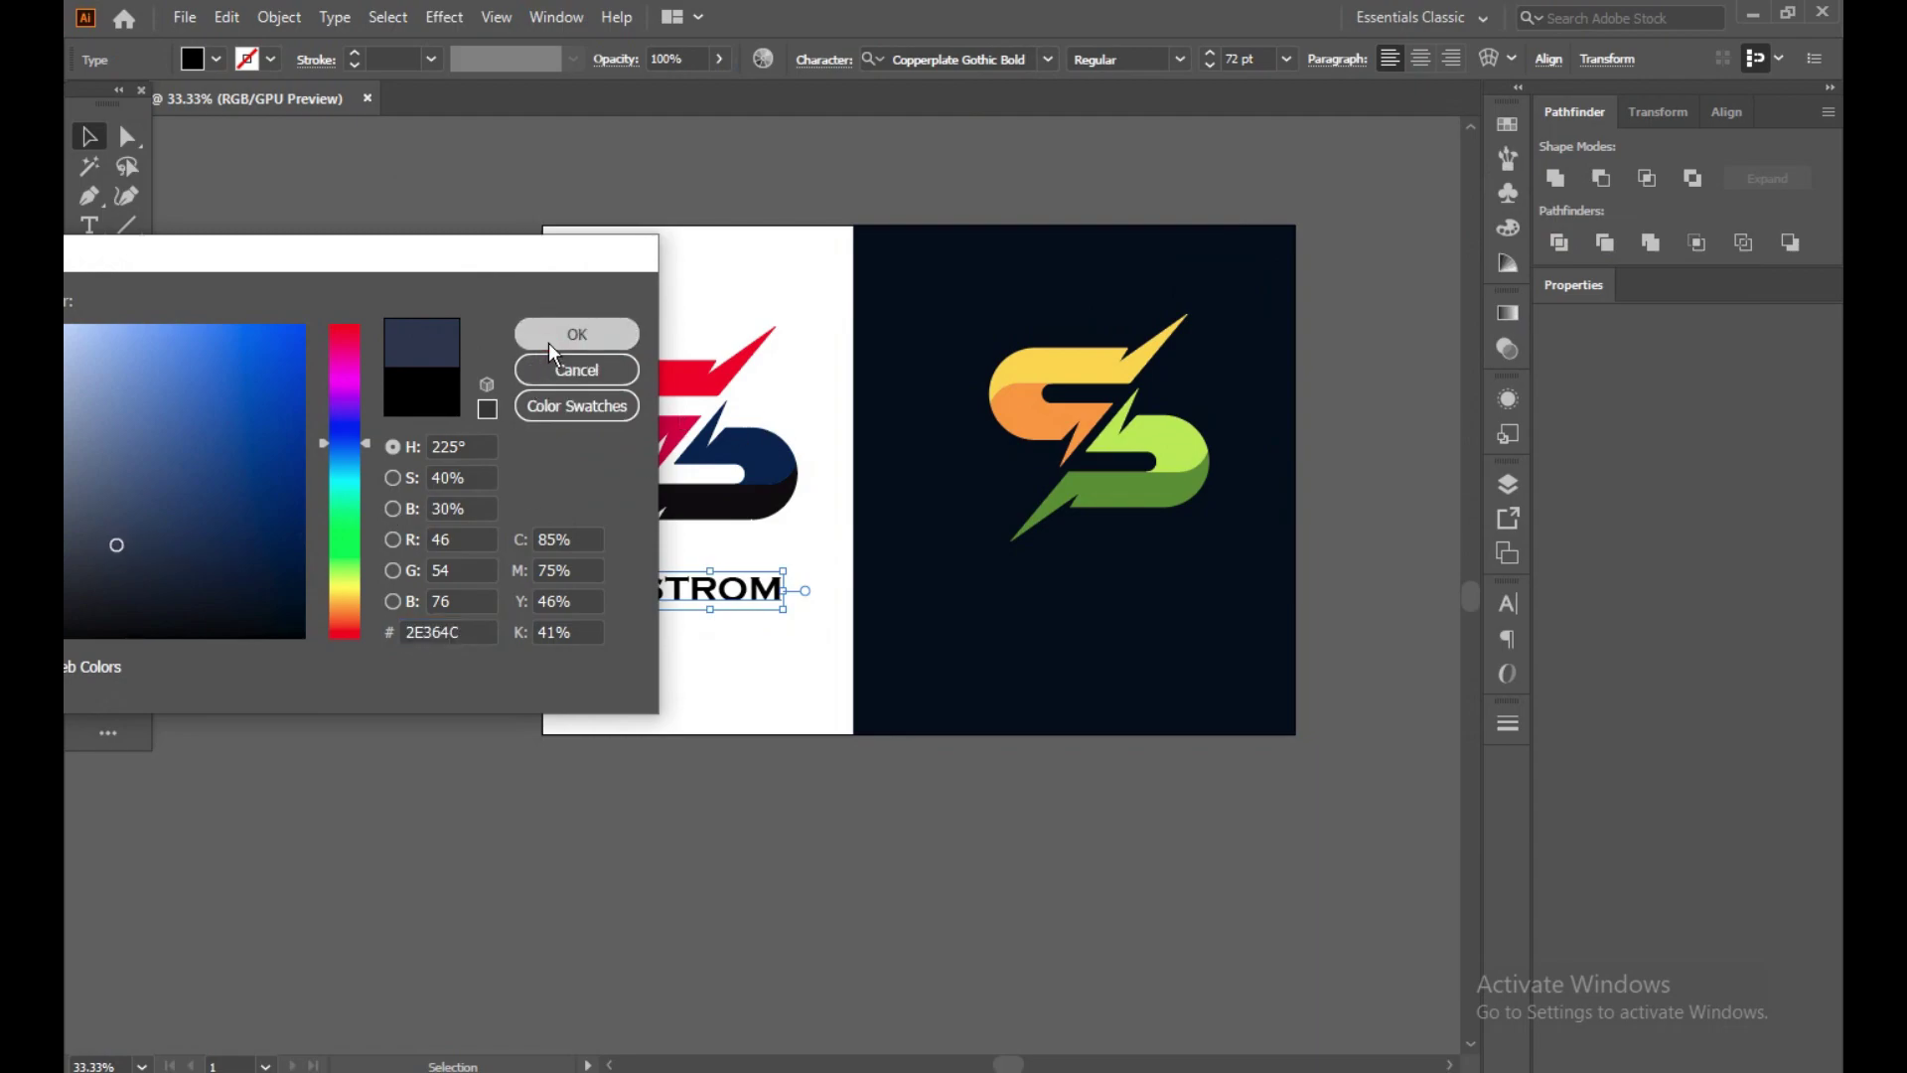
click(576, 334)
click(307, 429)
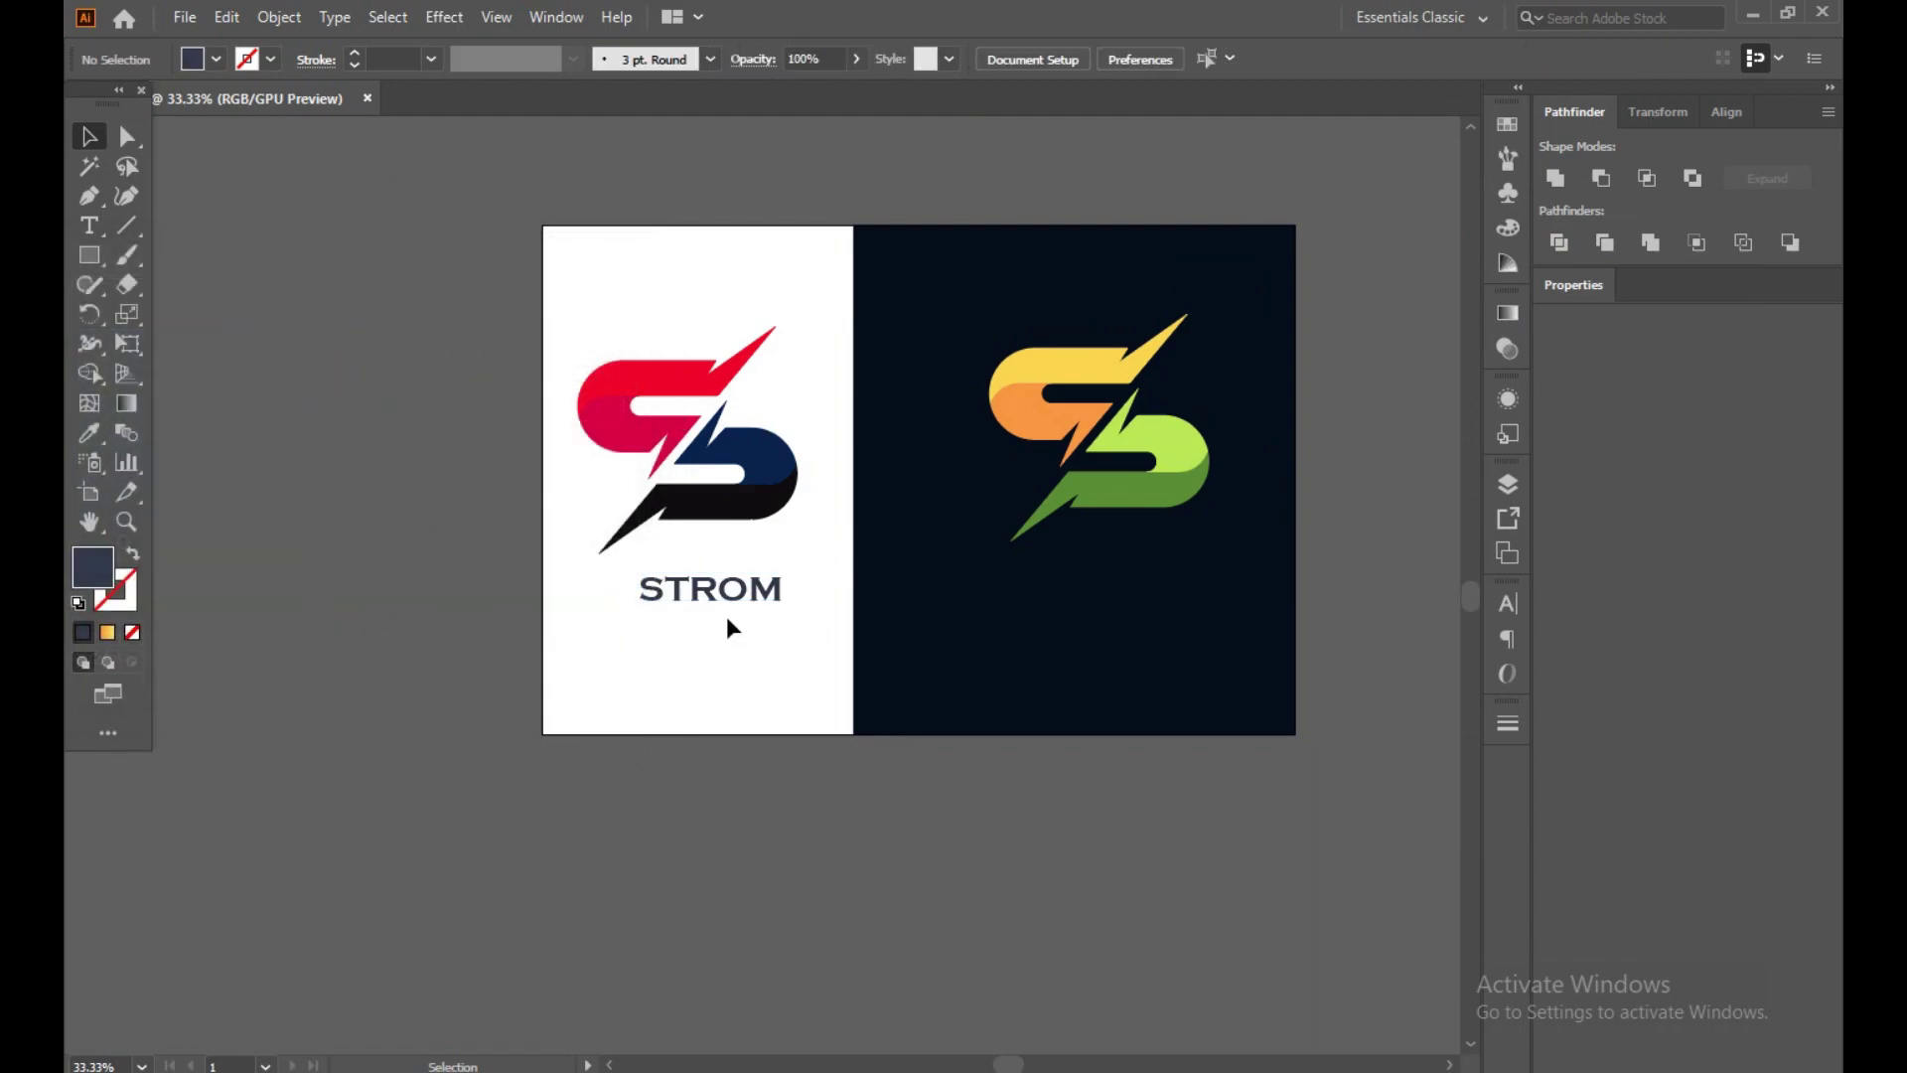
- Position STROM centred under the red-and-navy logo
mouse_move(731, 599)
mouse_down()
mouse_move(711, 592)
mouse_move(812, 596)
mouse_up()
click(642, 732)
click(675, 860)
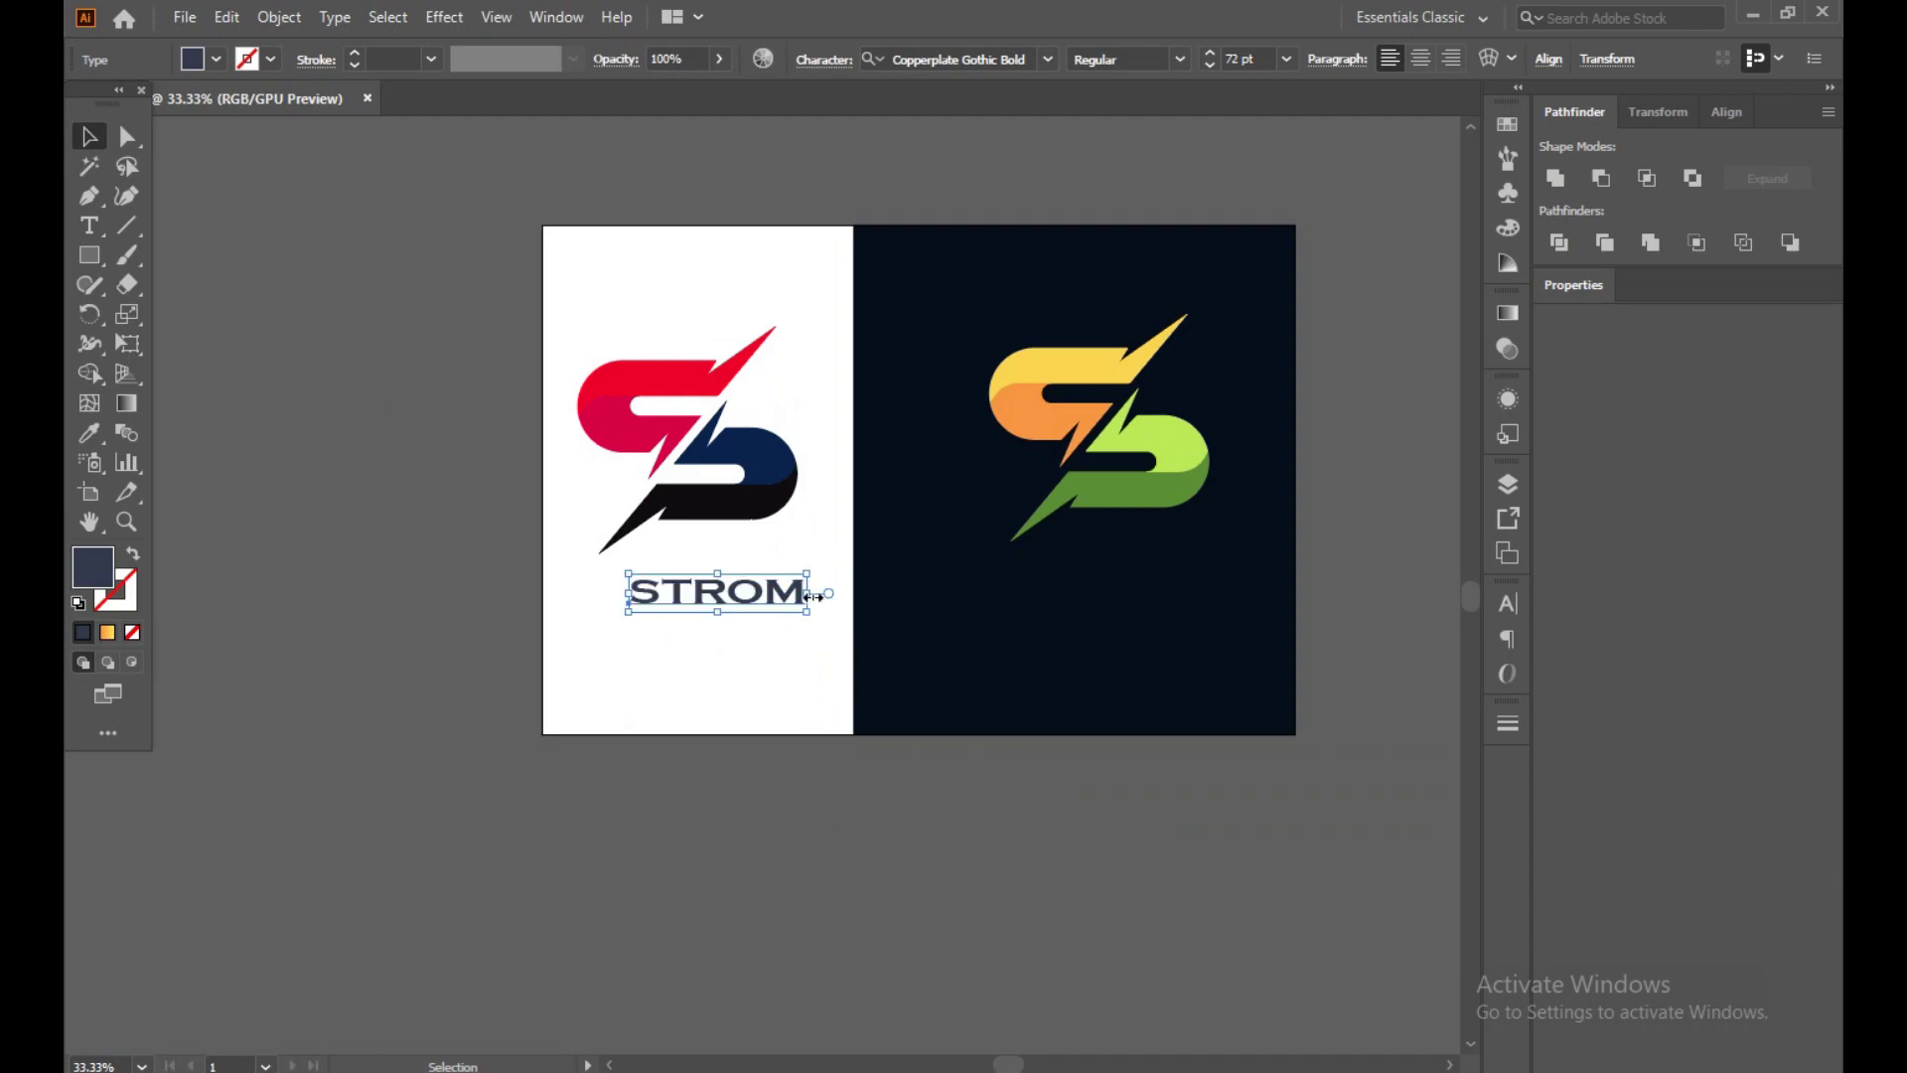
click(772, 810)
drag(767, 615, 746, 595)
click(1162, 846)
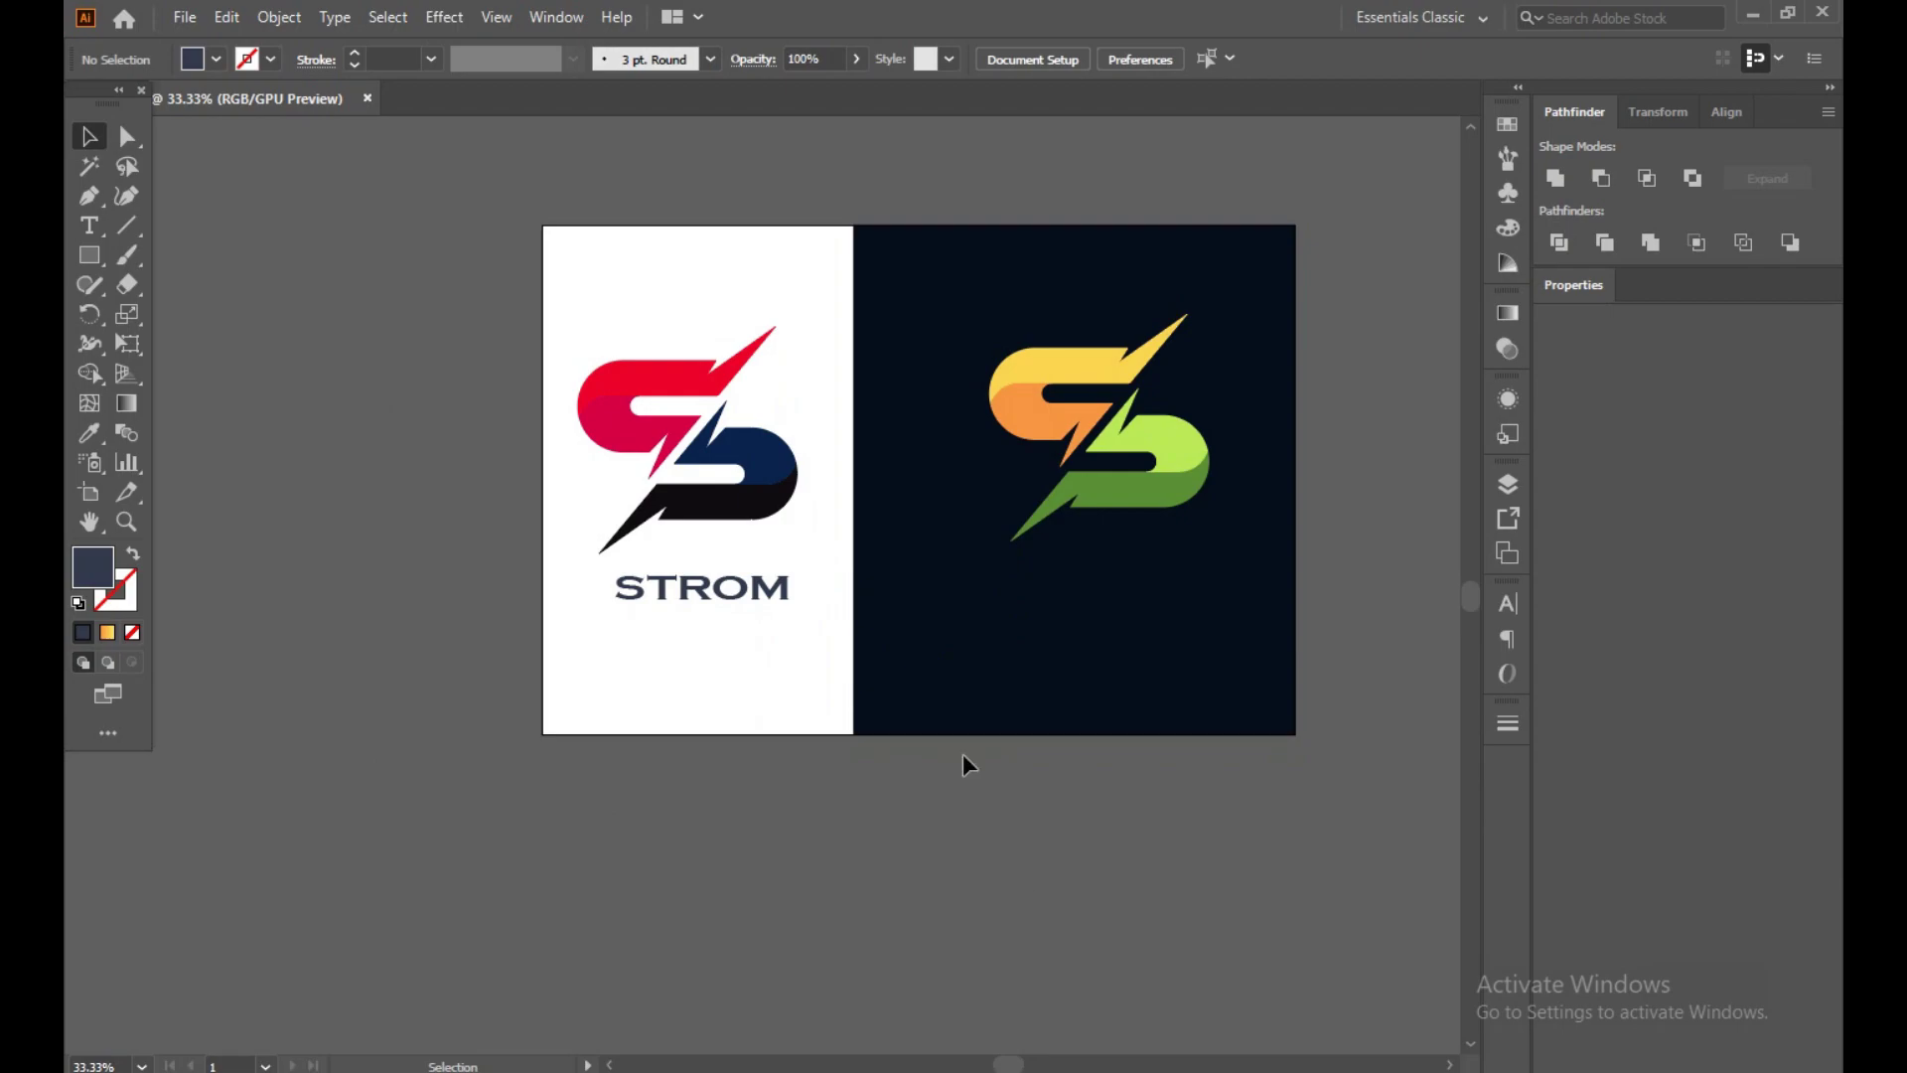
- Alt-drag a copy of STROM onto the navy panel below the green logo
click(760, 593)
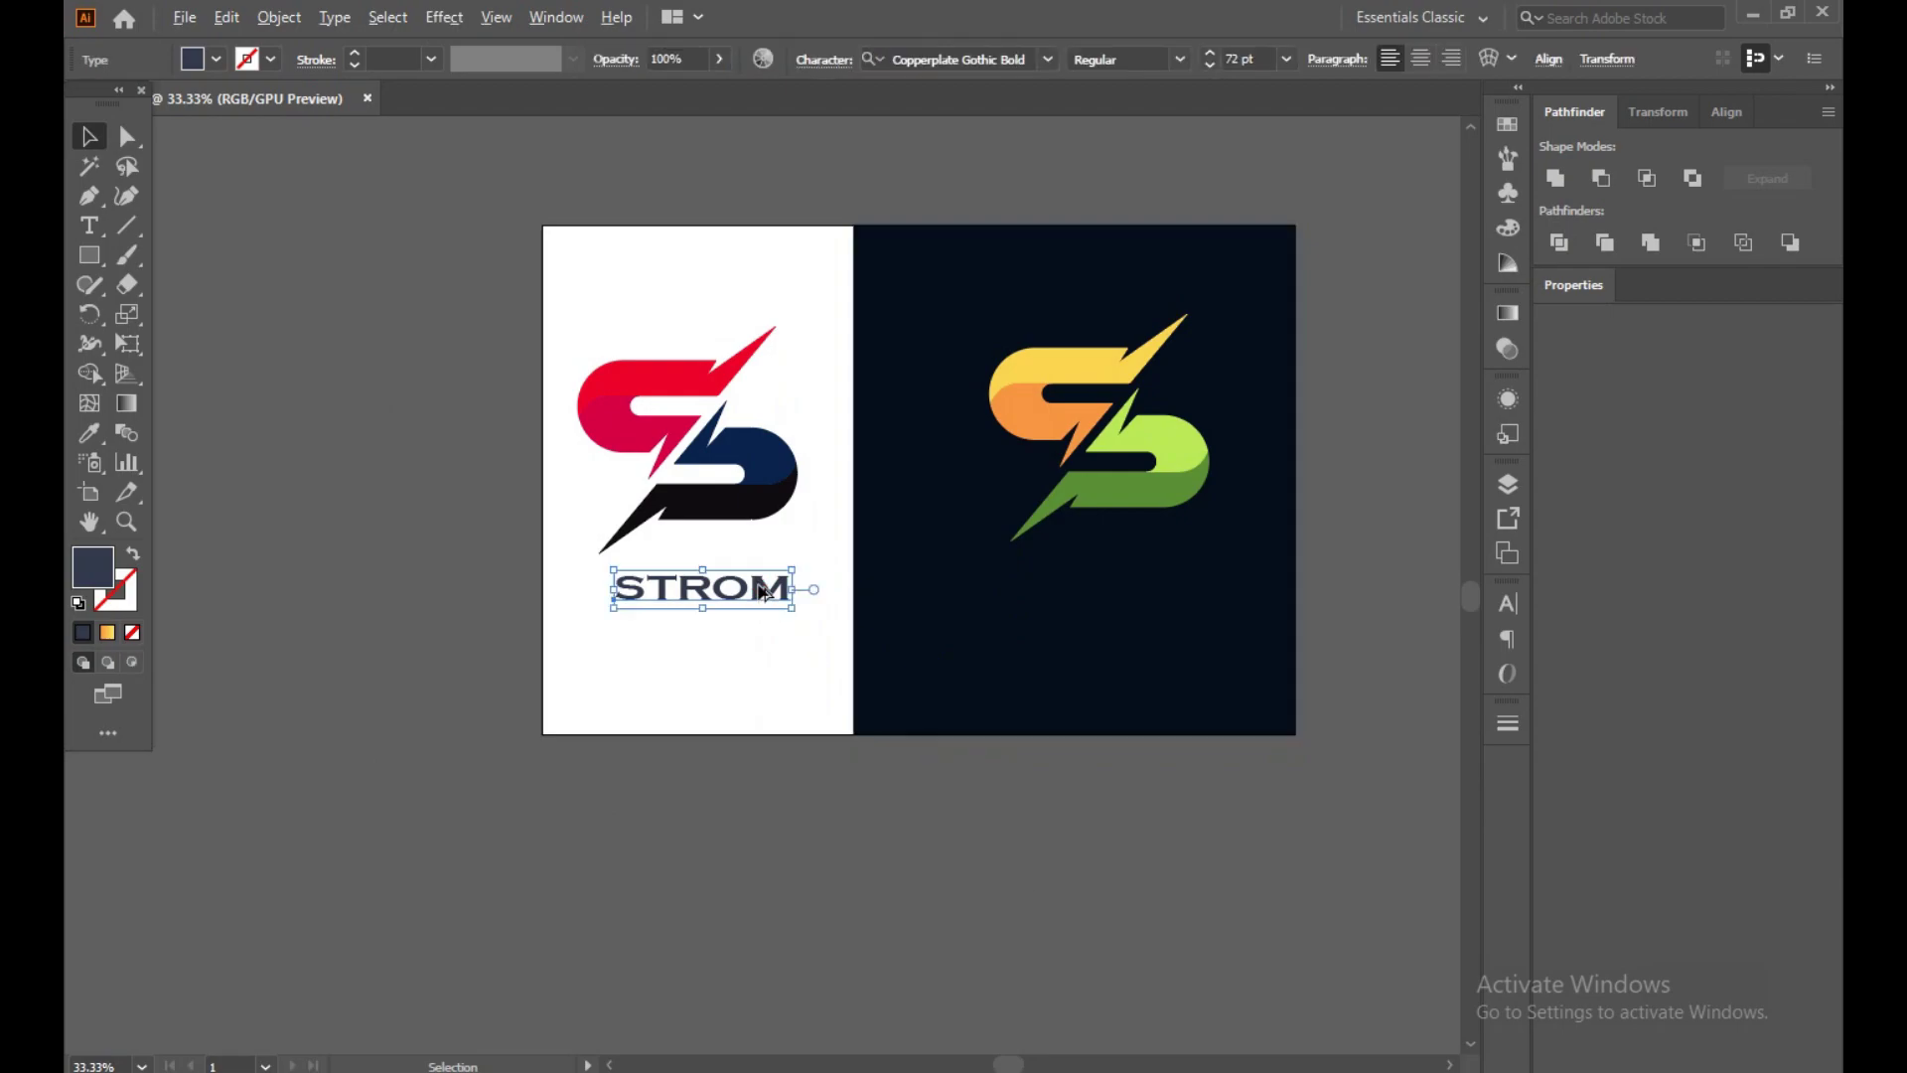
drag(764, 592, 1158, 586)
click(1418, 612)
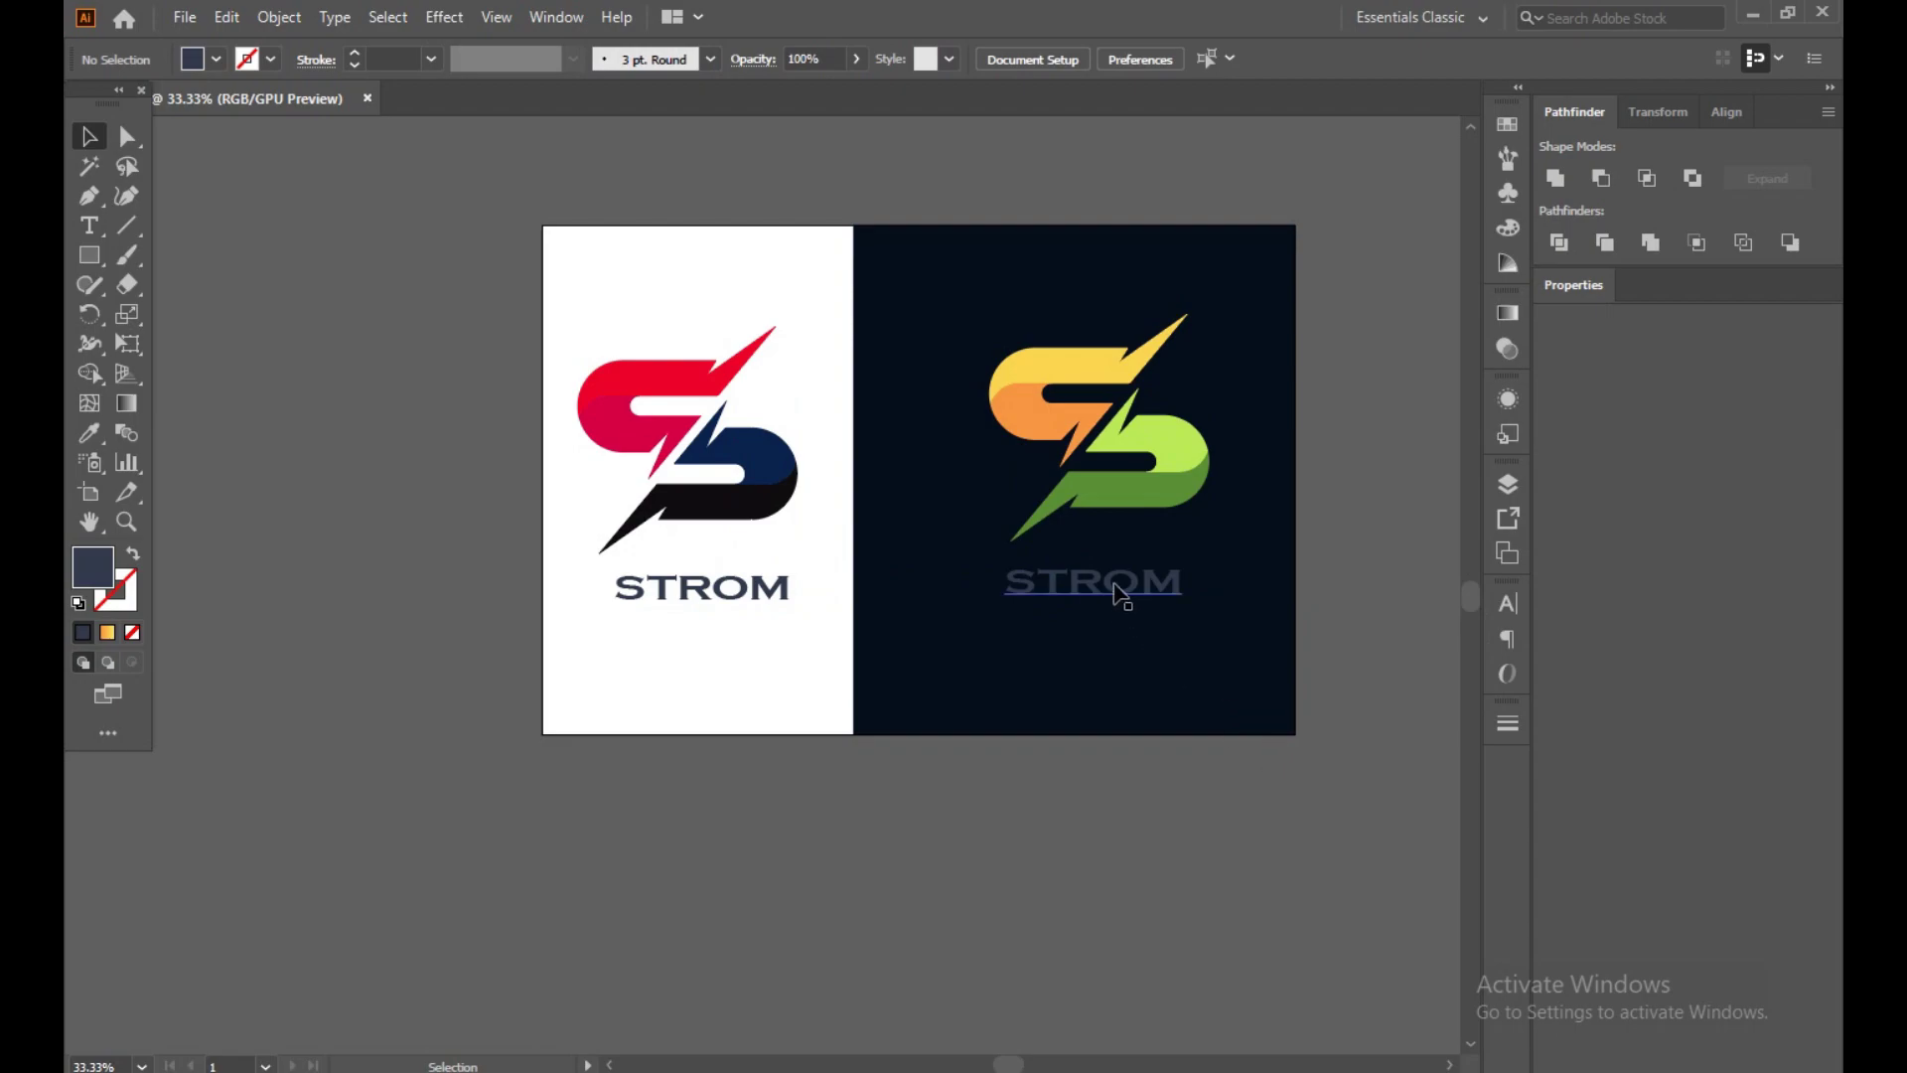
- Lock the navy background and bring the STROM copy in front of it
click(1097, 645)
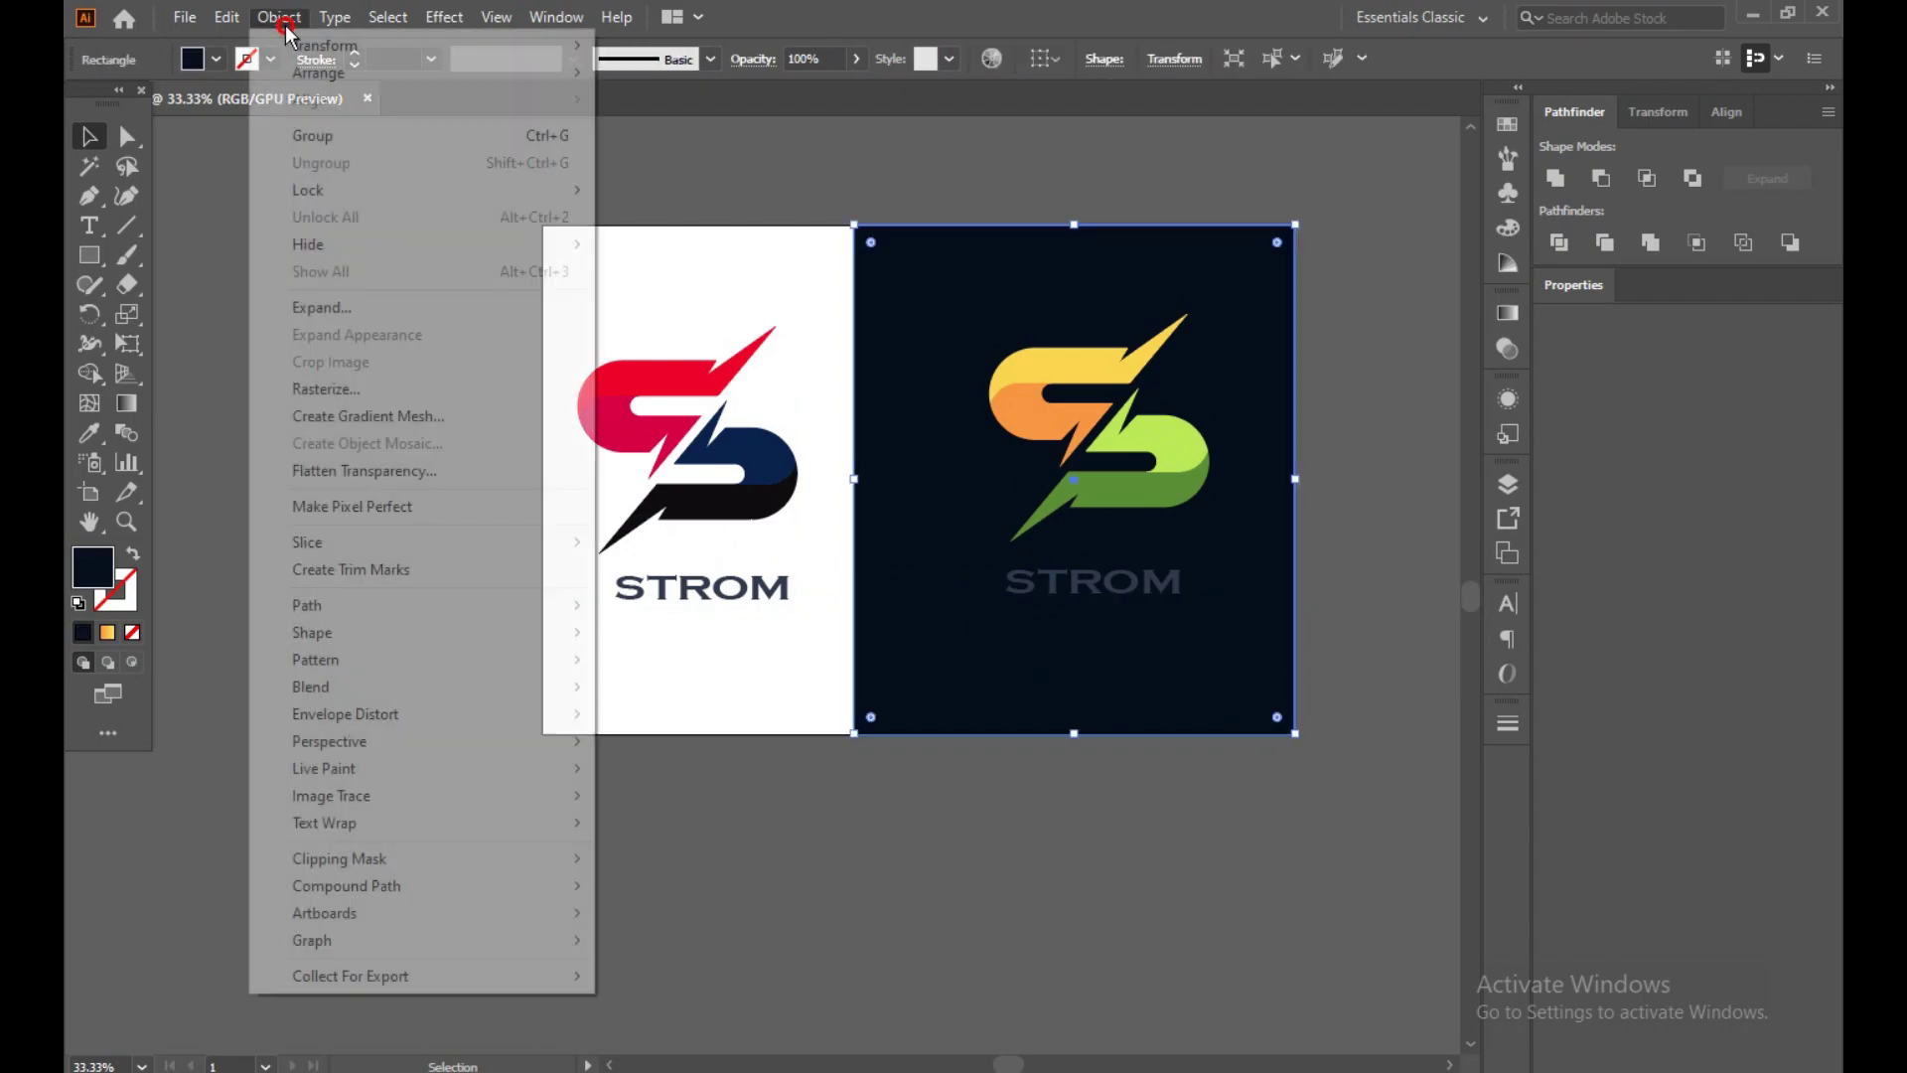
click(279, 17)
mouse_move(307, 188)
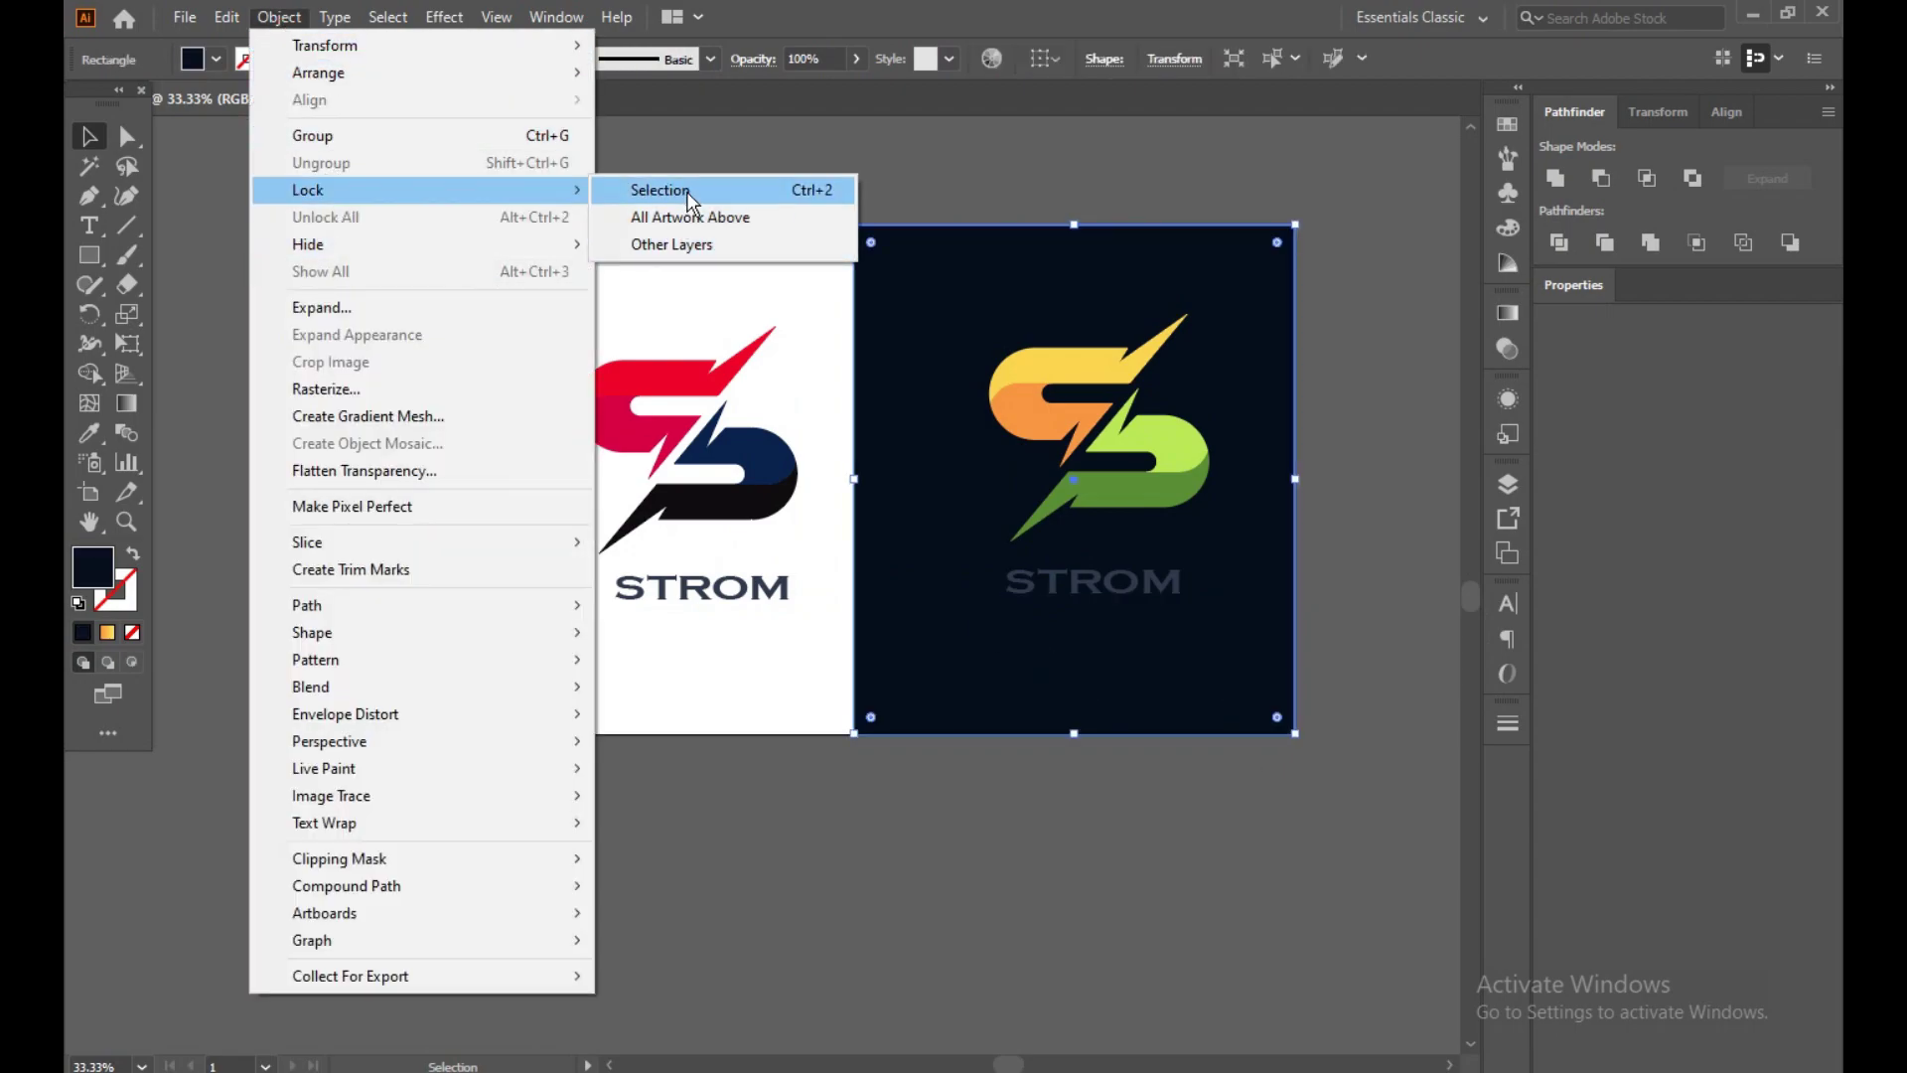
click(692, 190)
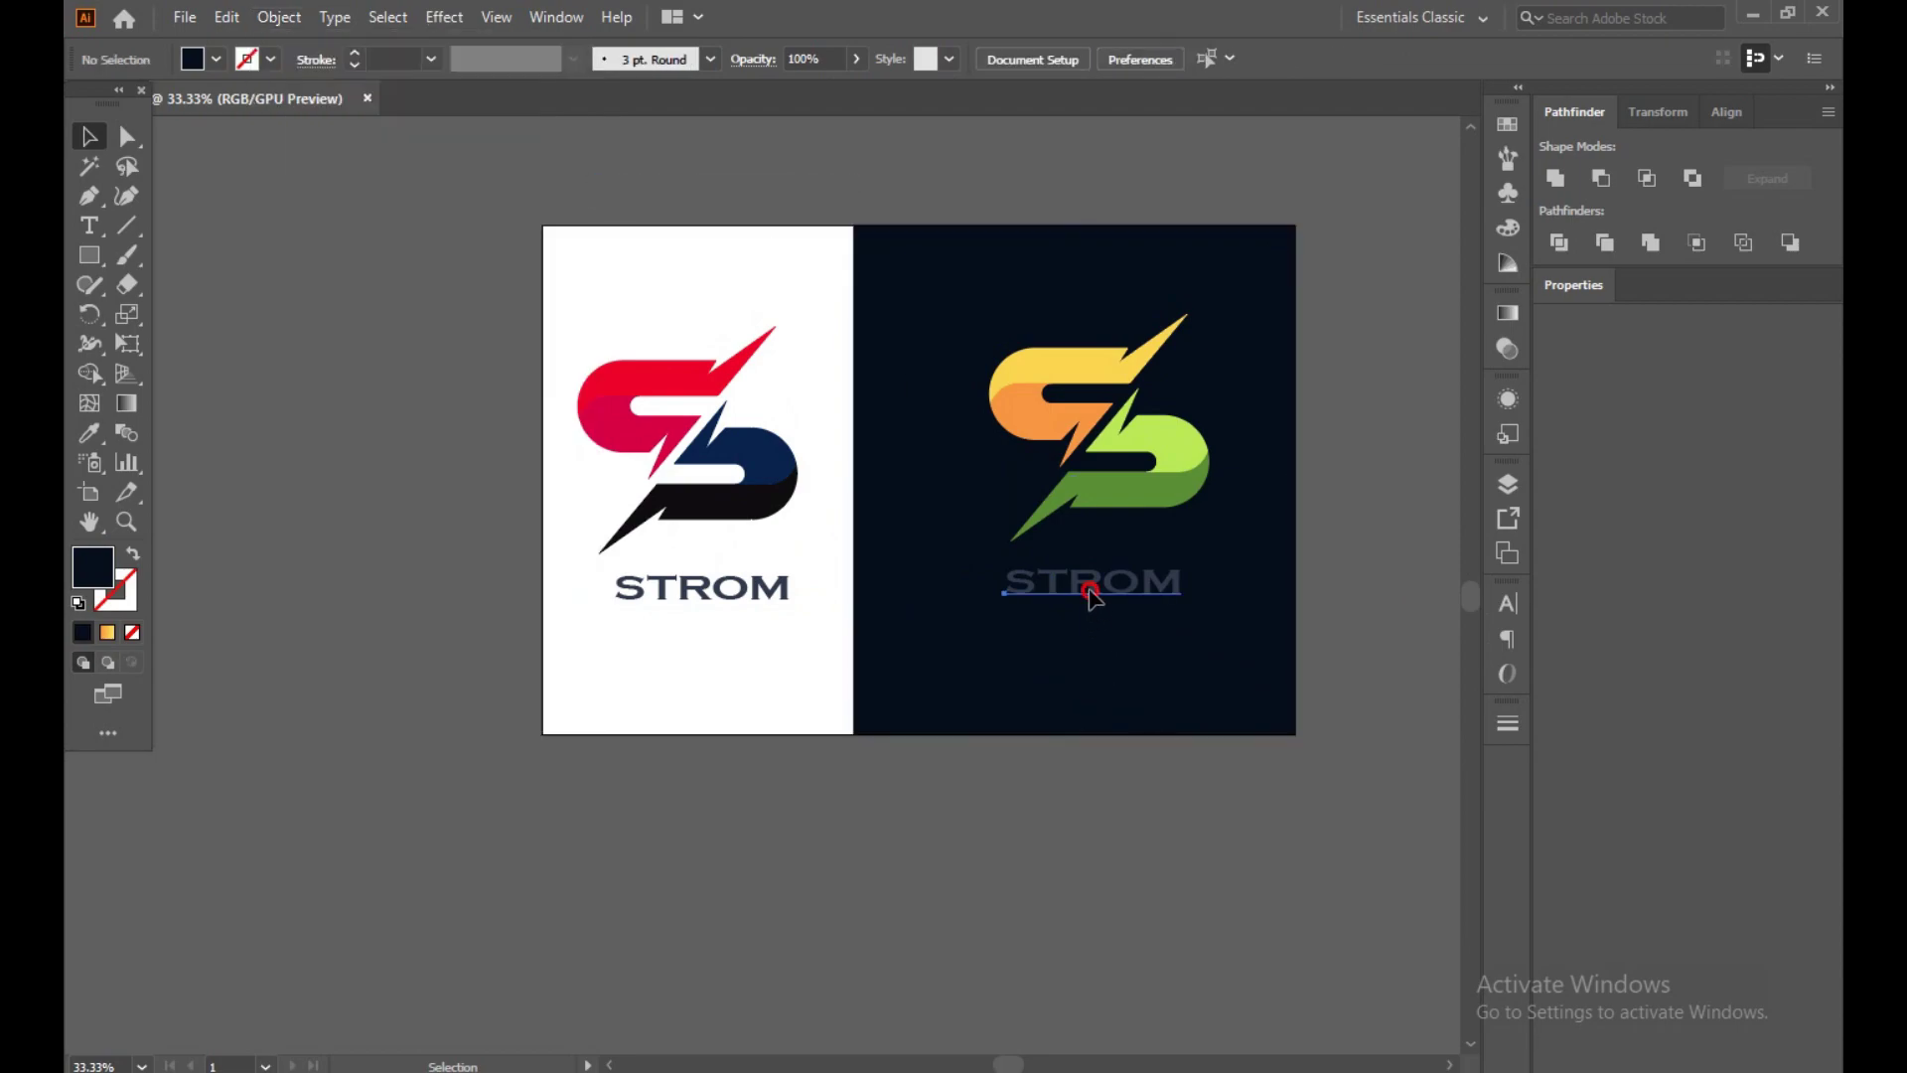
click(1093, 594)
right_click(1089, 590)
mouse_move(1158, 463)
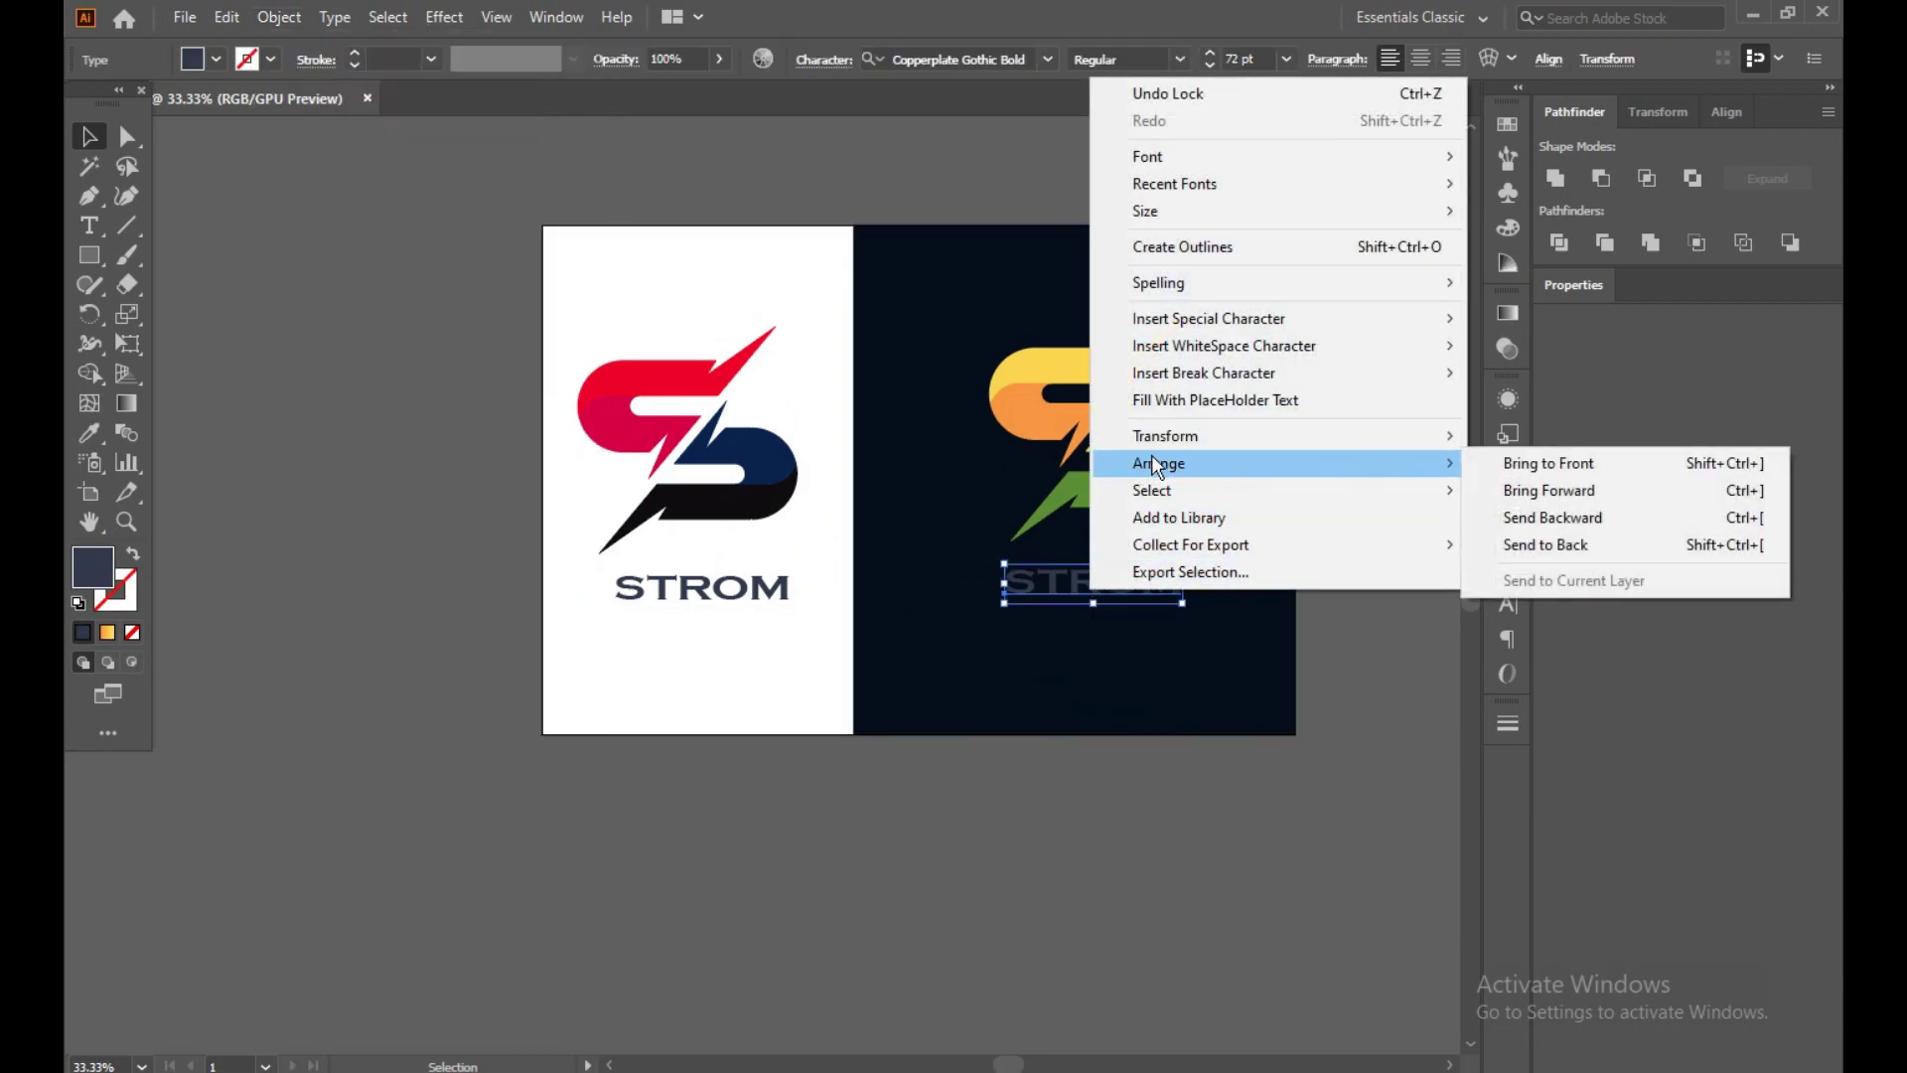
click(1512, 463)
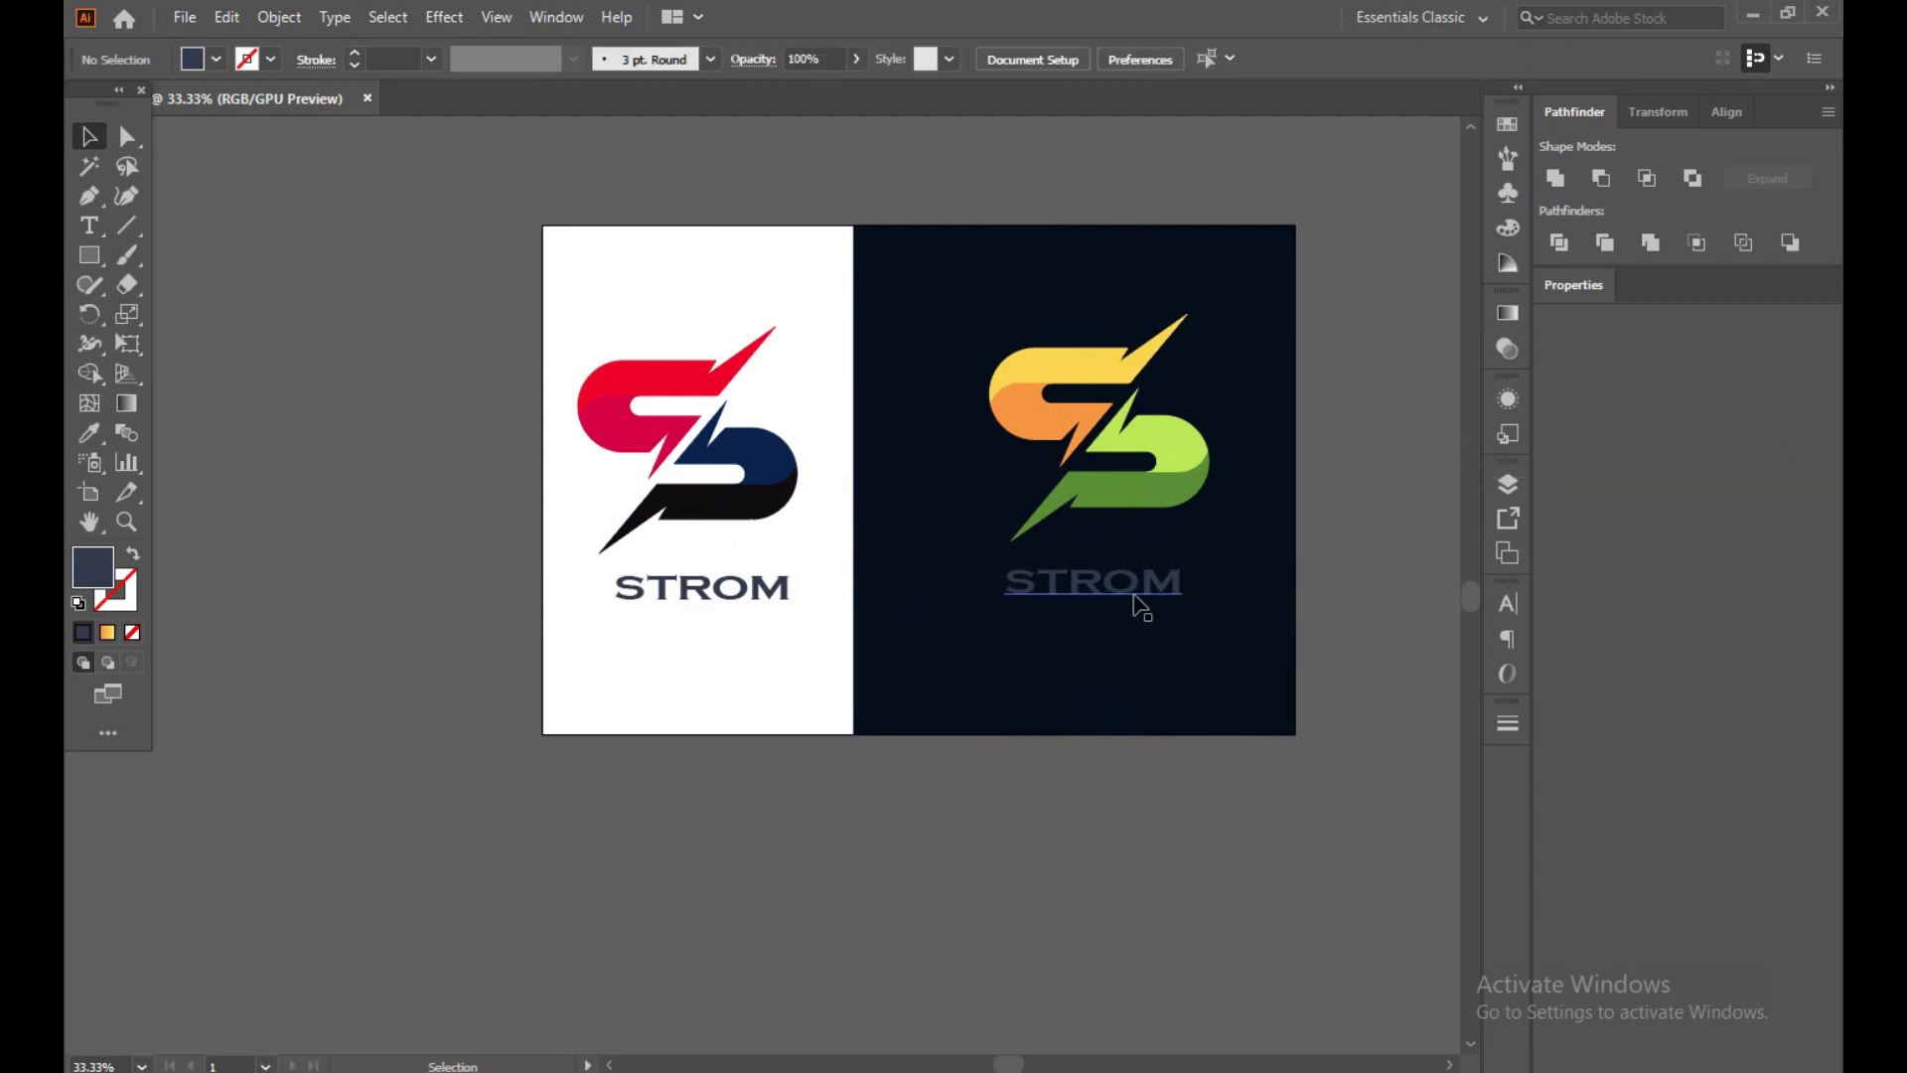
- Fill the STROM copy lime #D7F752 and nudge it to centre under the green logo
double_click(109, 573)
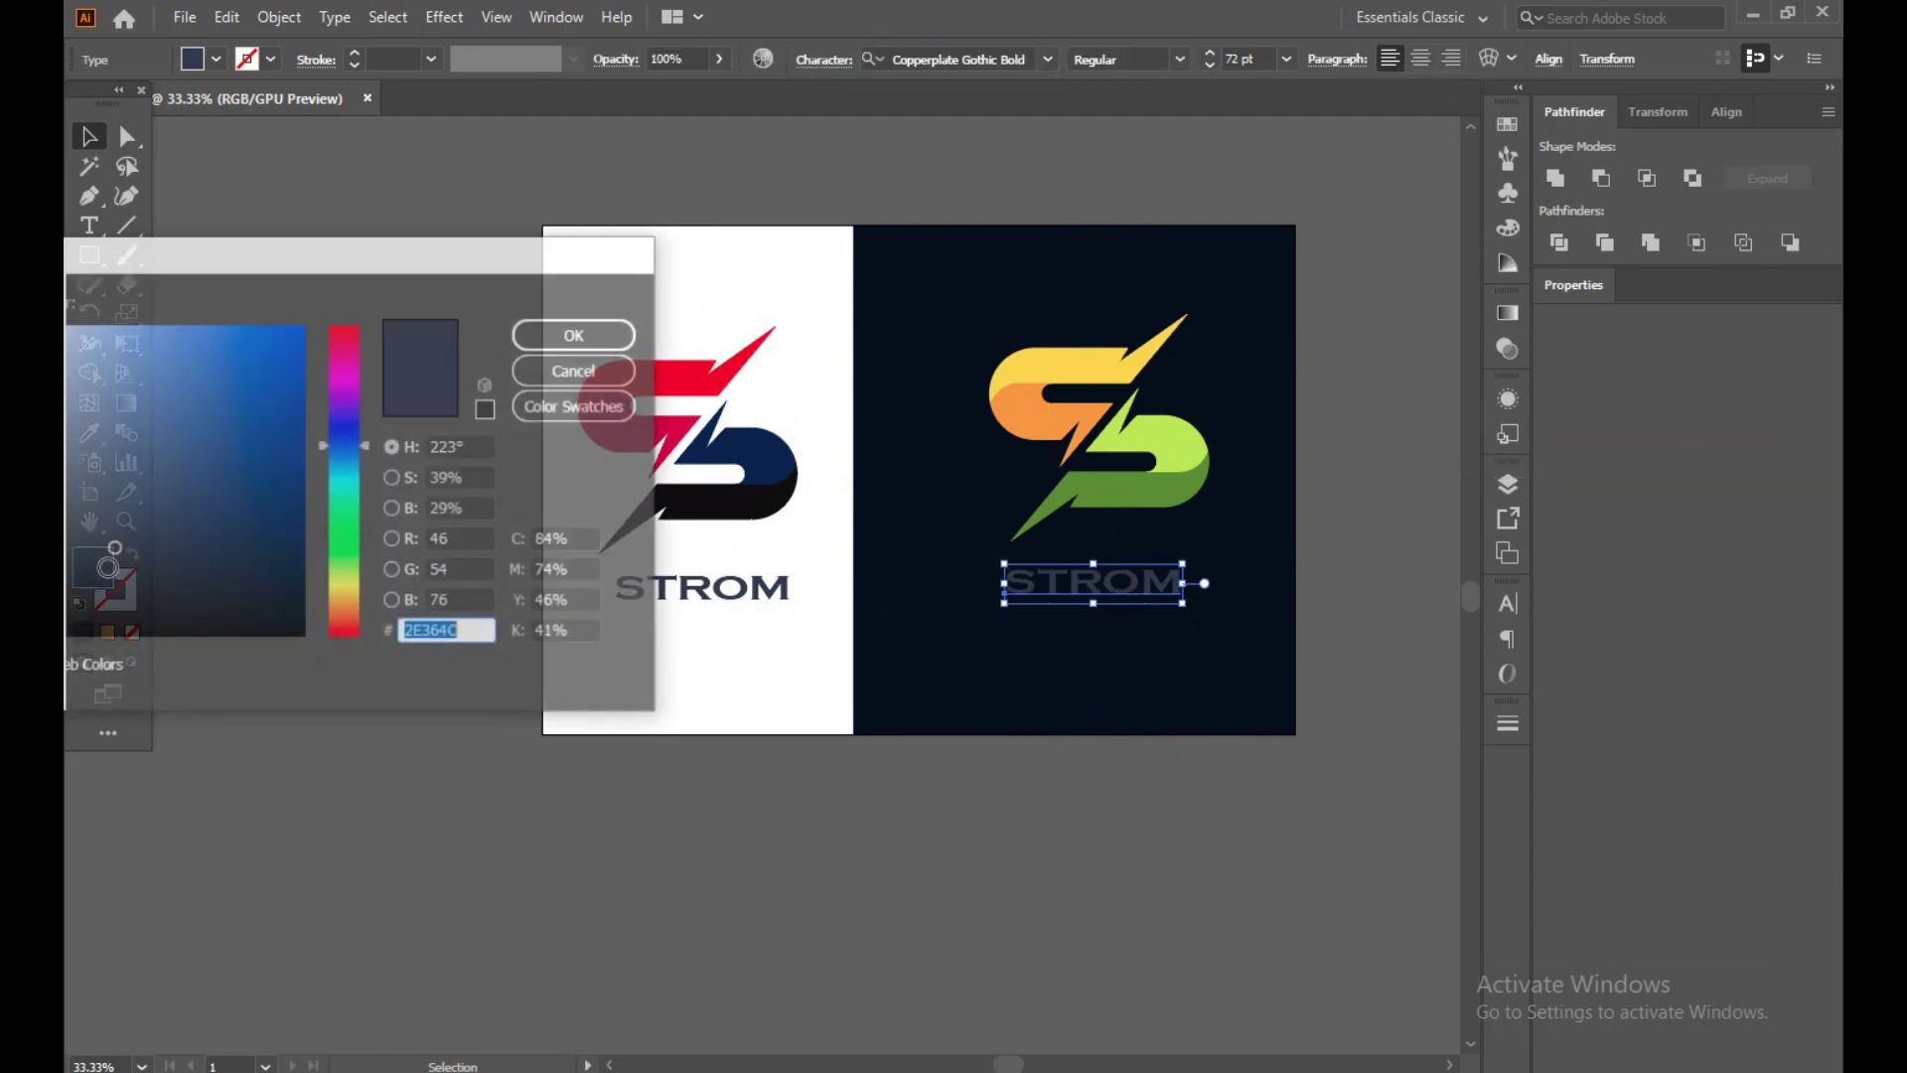
drag(66, 427, 65, 360)
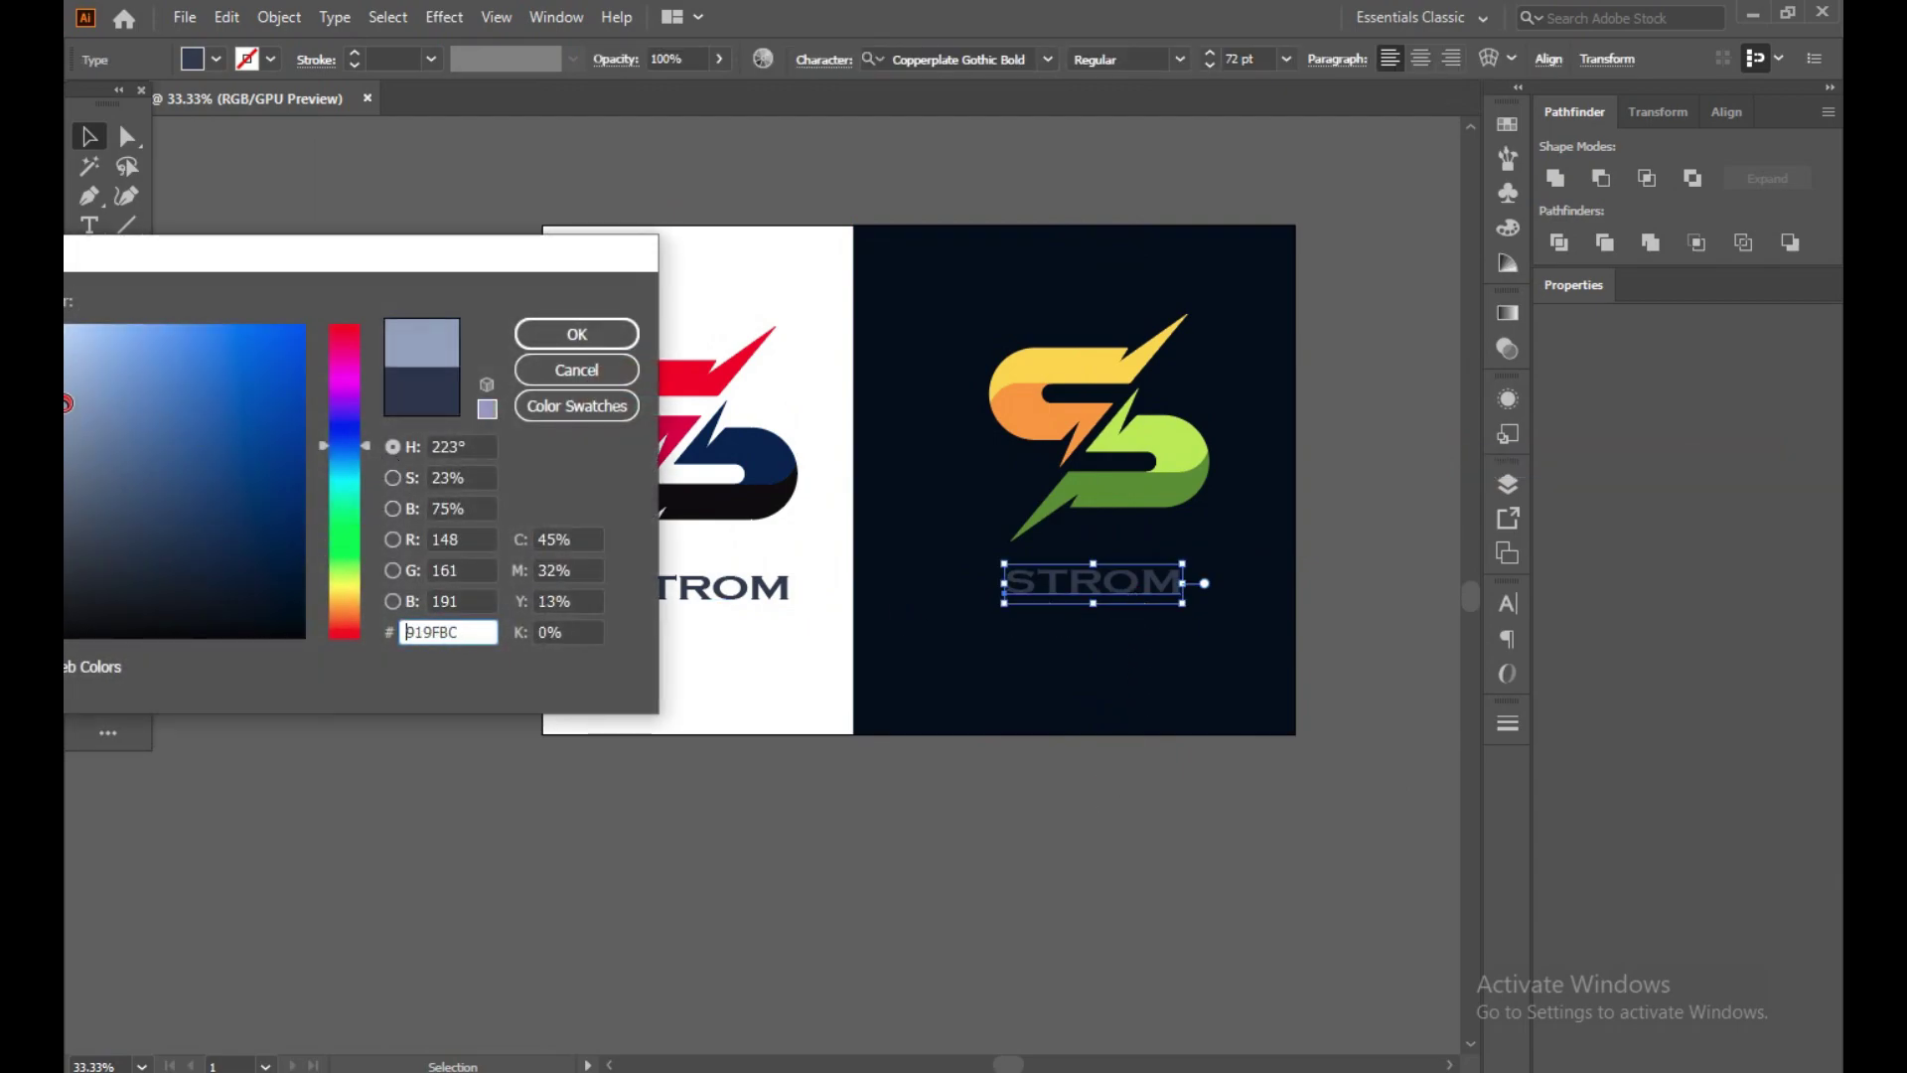
click(574, 334)
click(943, 844)
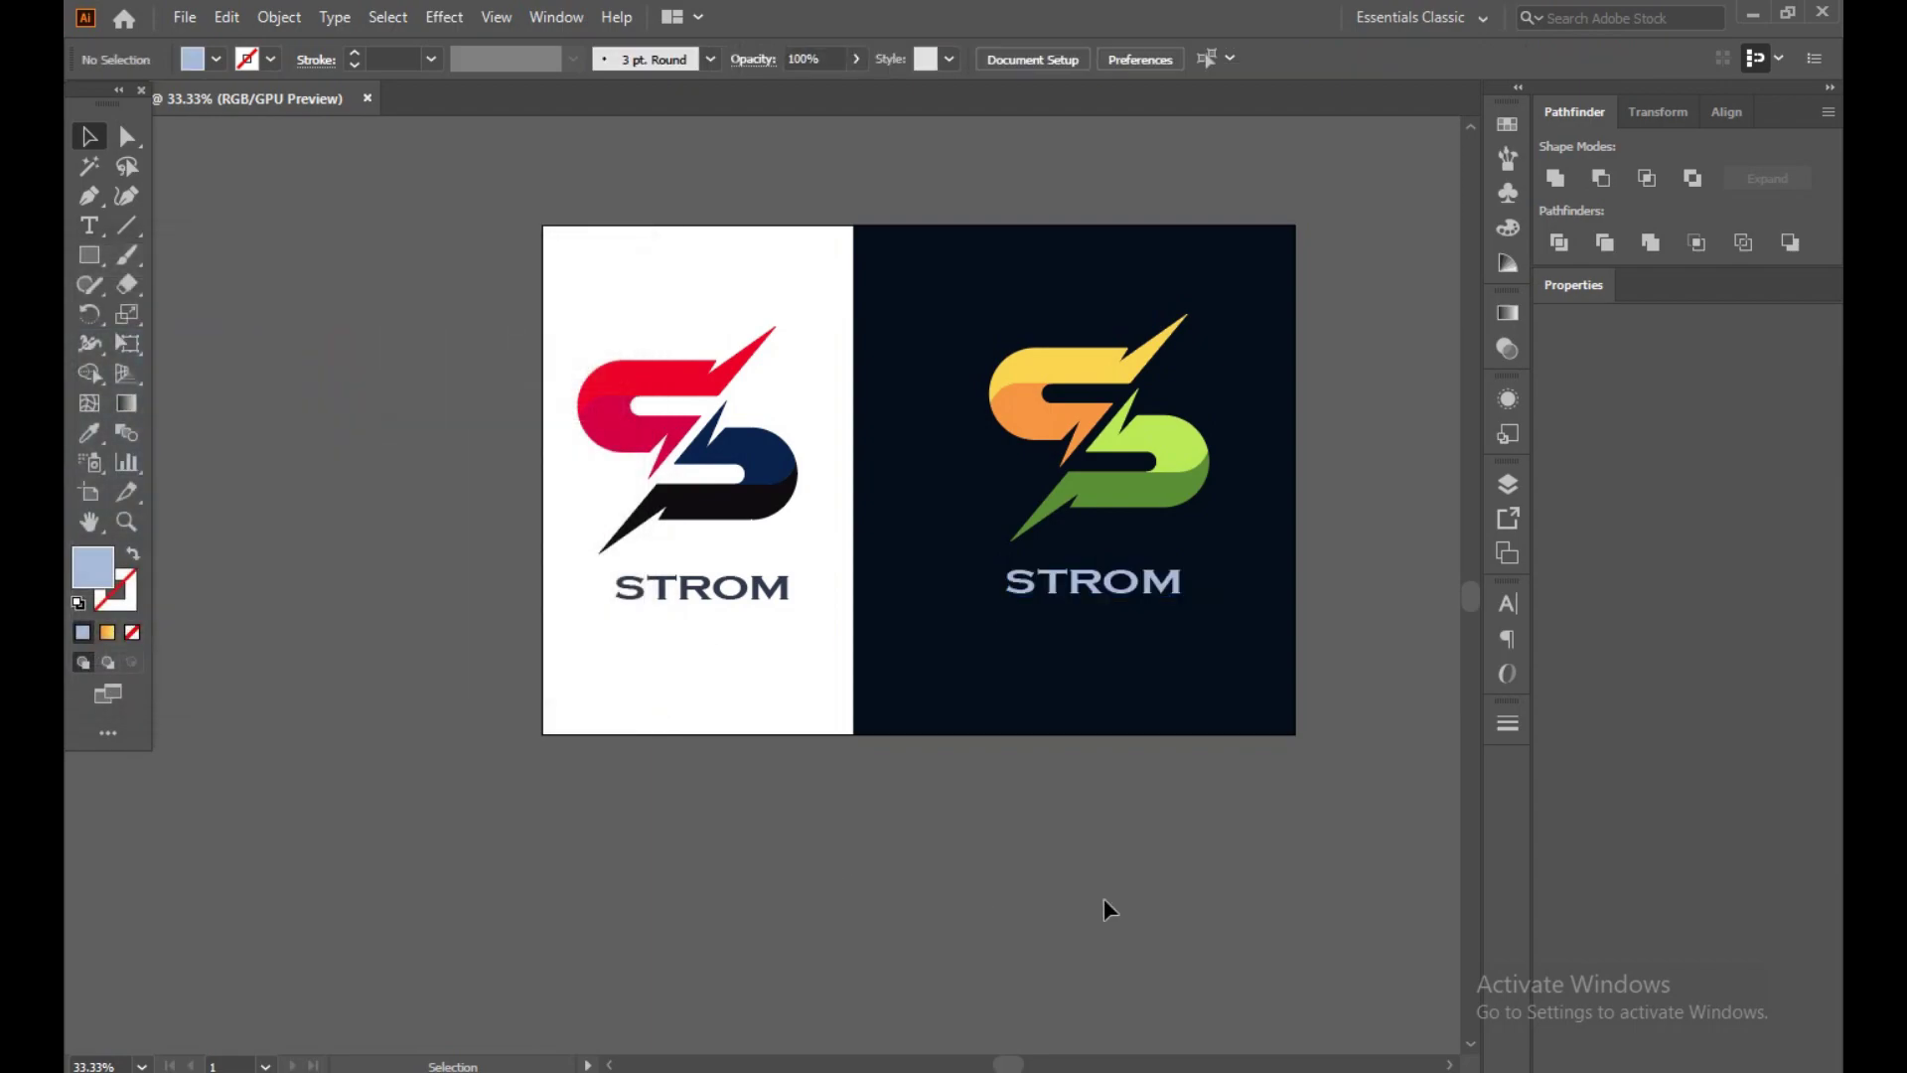
click(1115, 579)
double_click(92, 566)
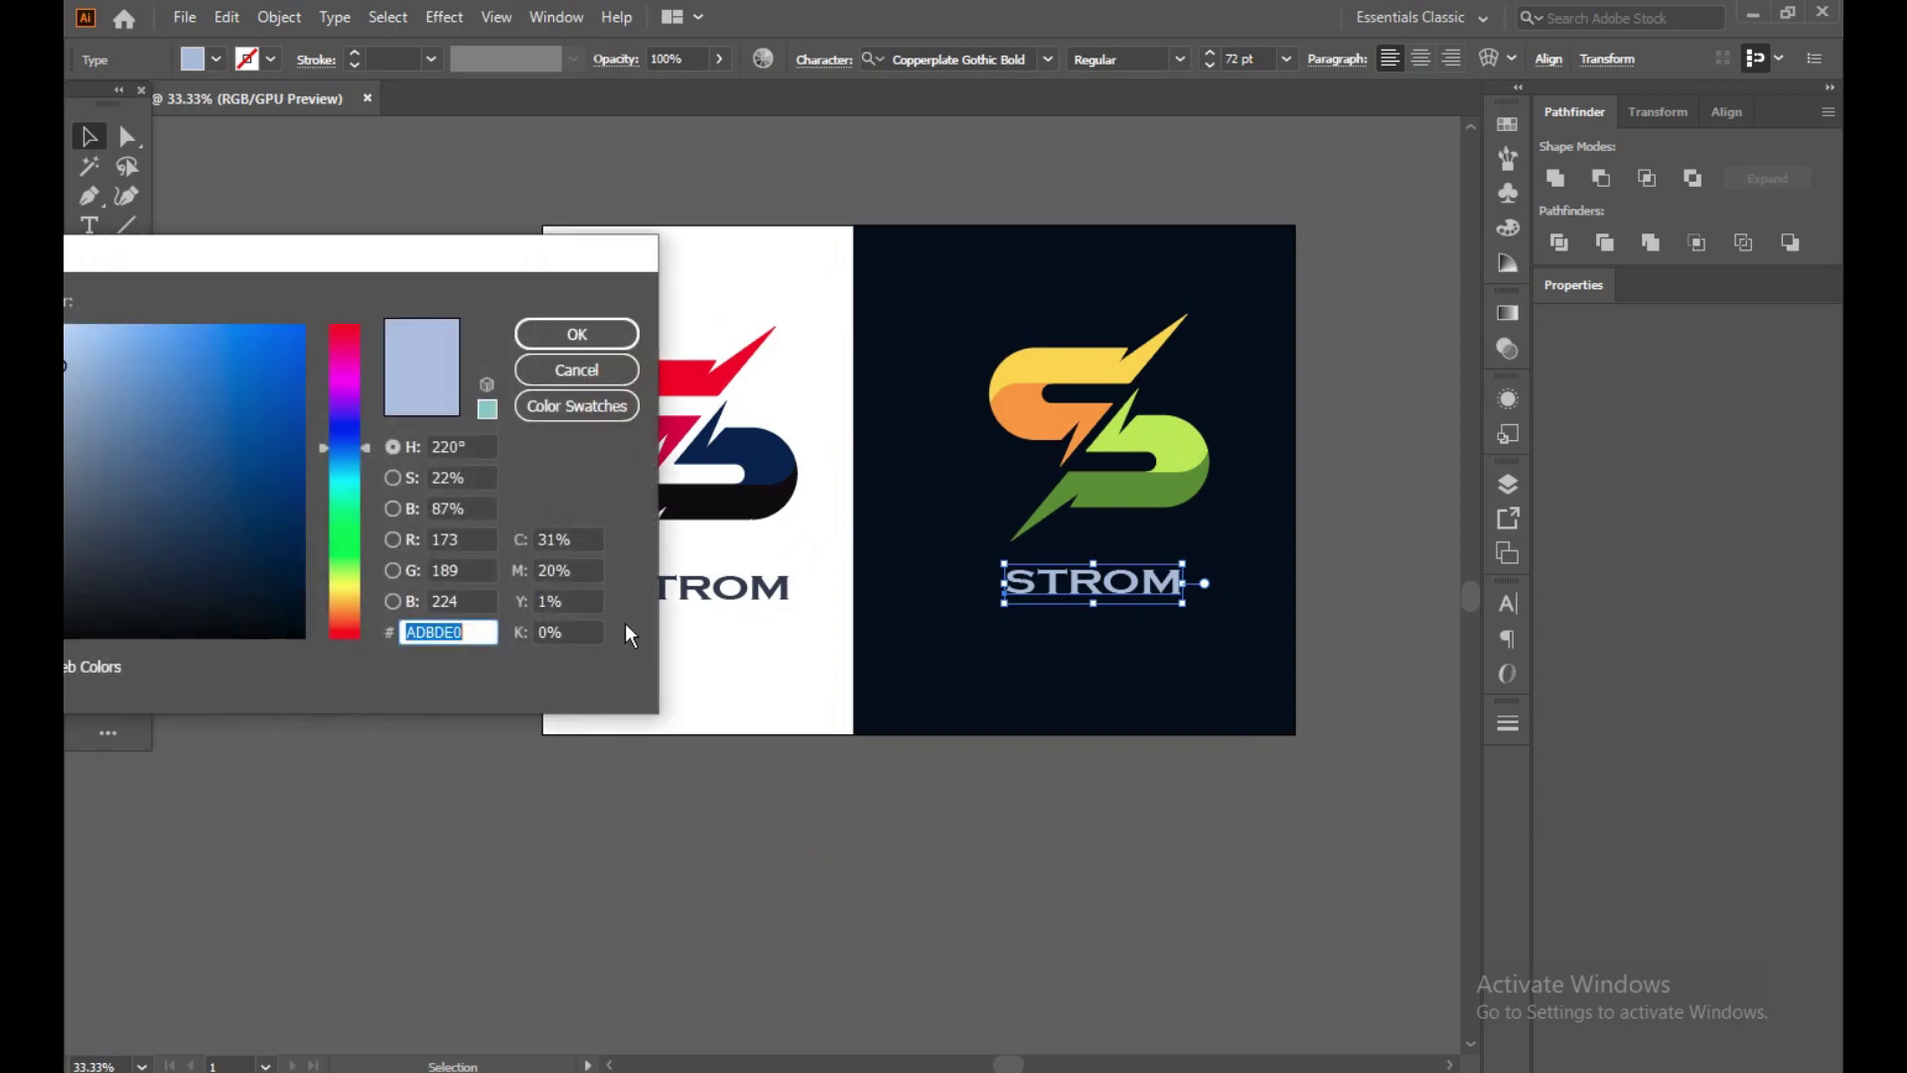
drag(365, 573, 348, 580)
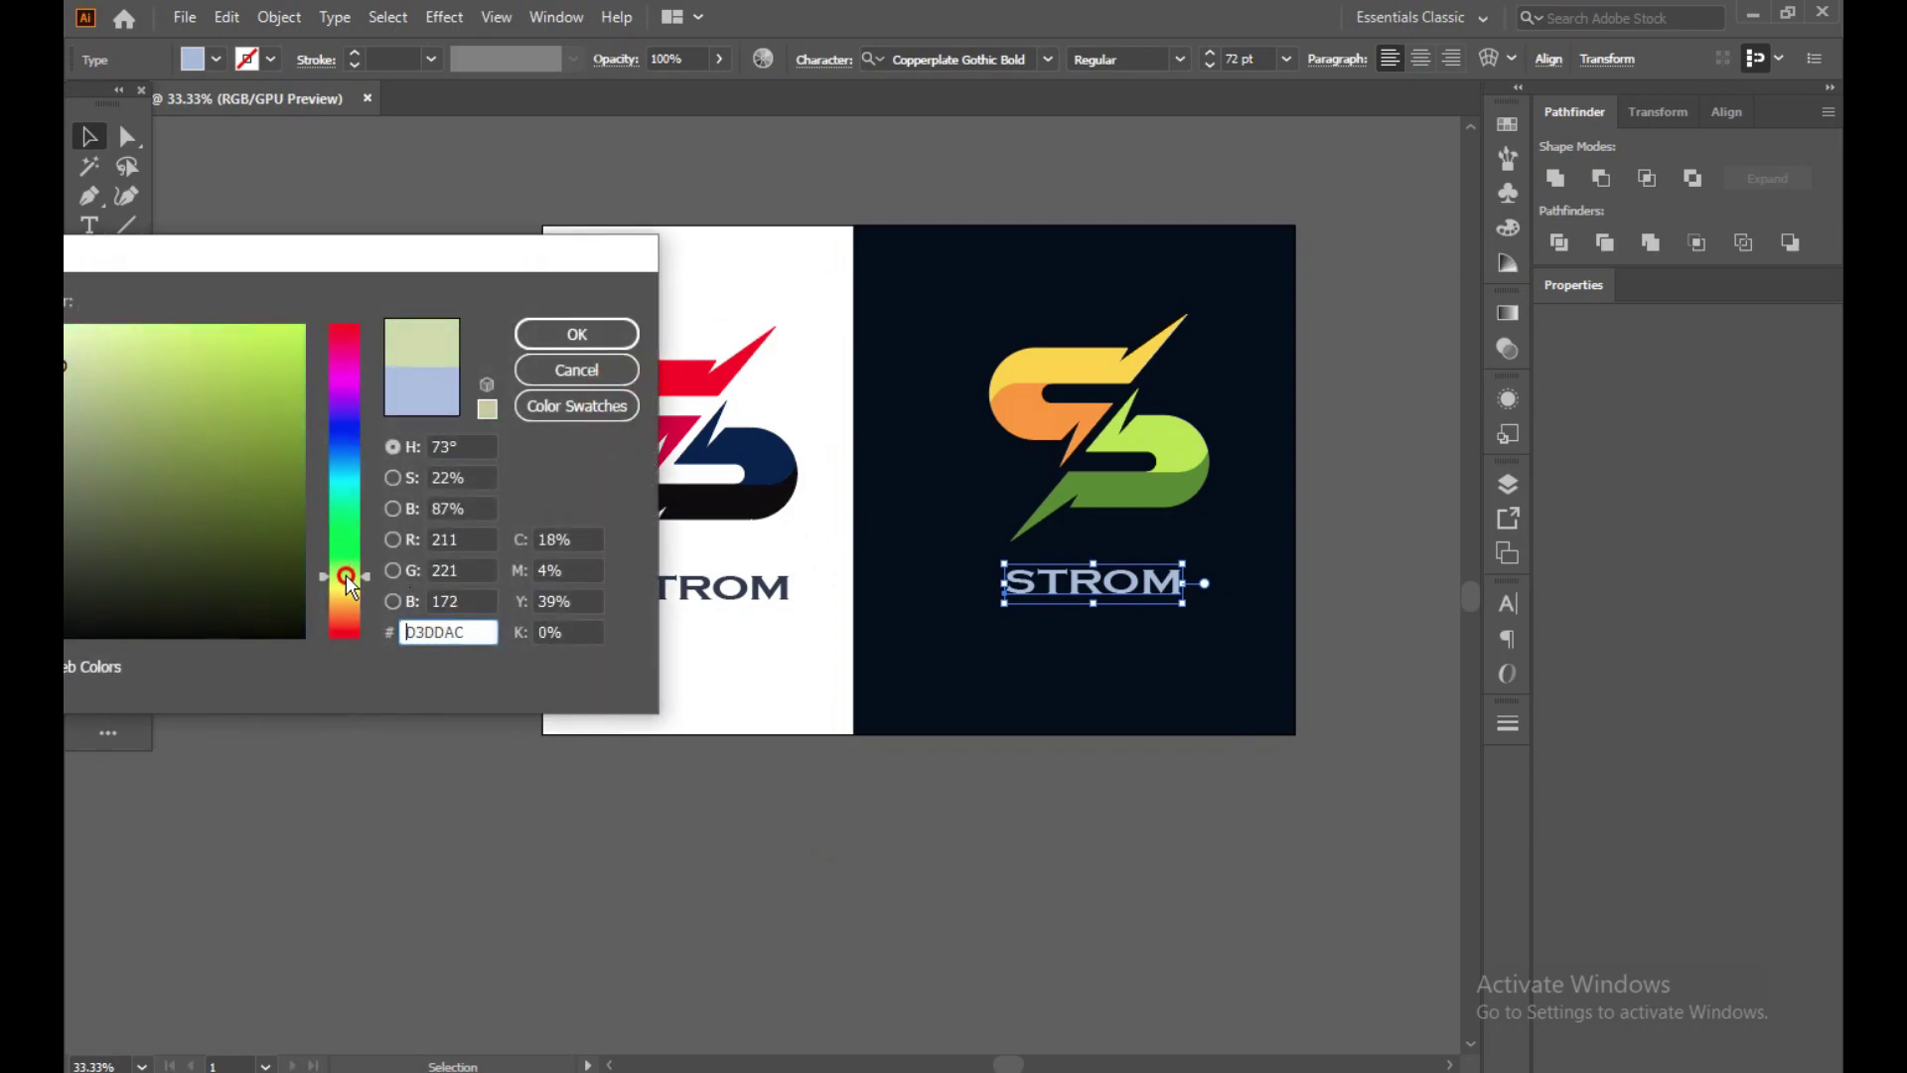
drag(249, 356, 202, 333)
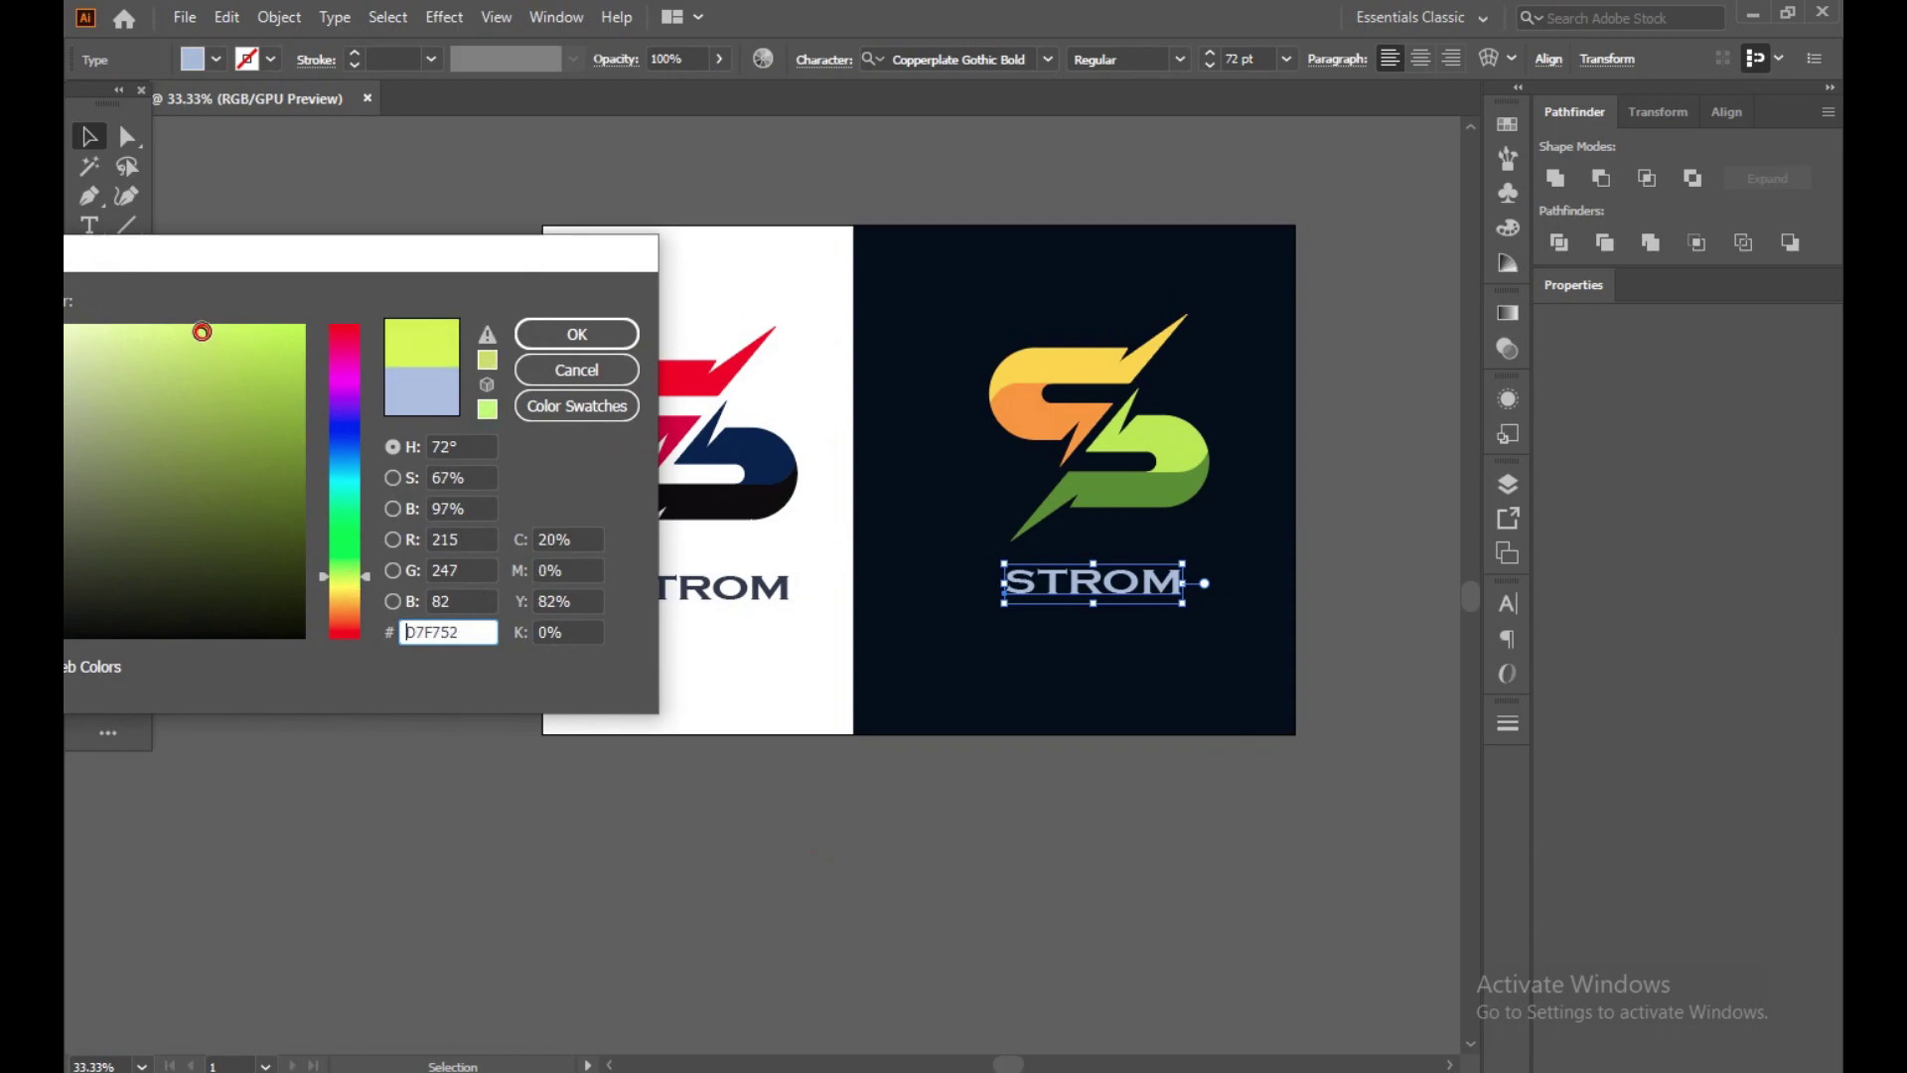
click(576, 334)
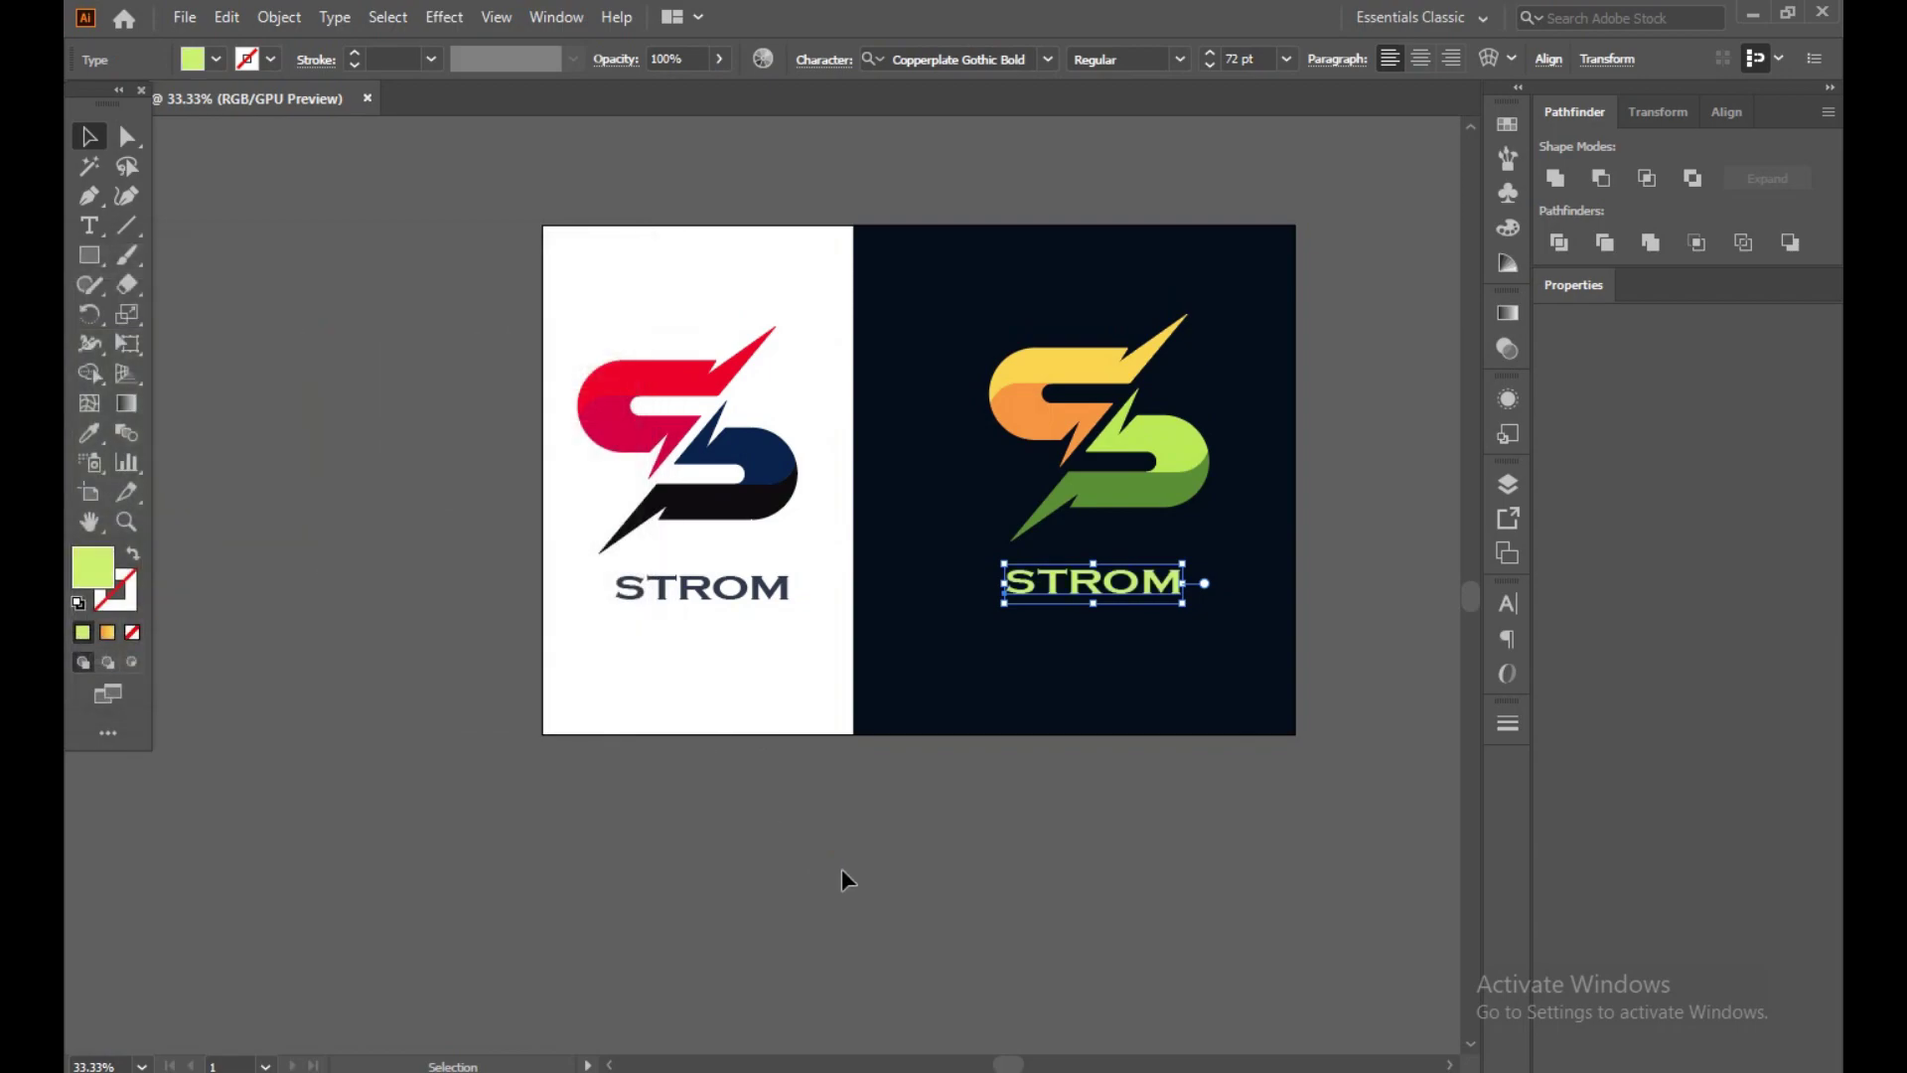
click(894, 872)
drag(1066, 596, 1071, 597)
click(1248, 885)
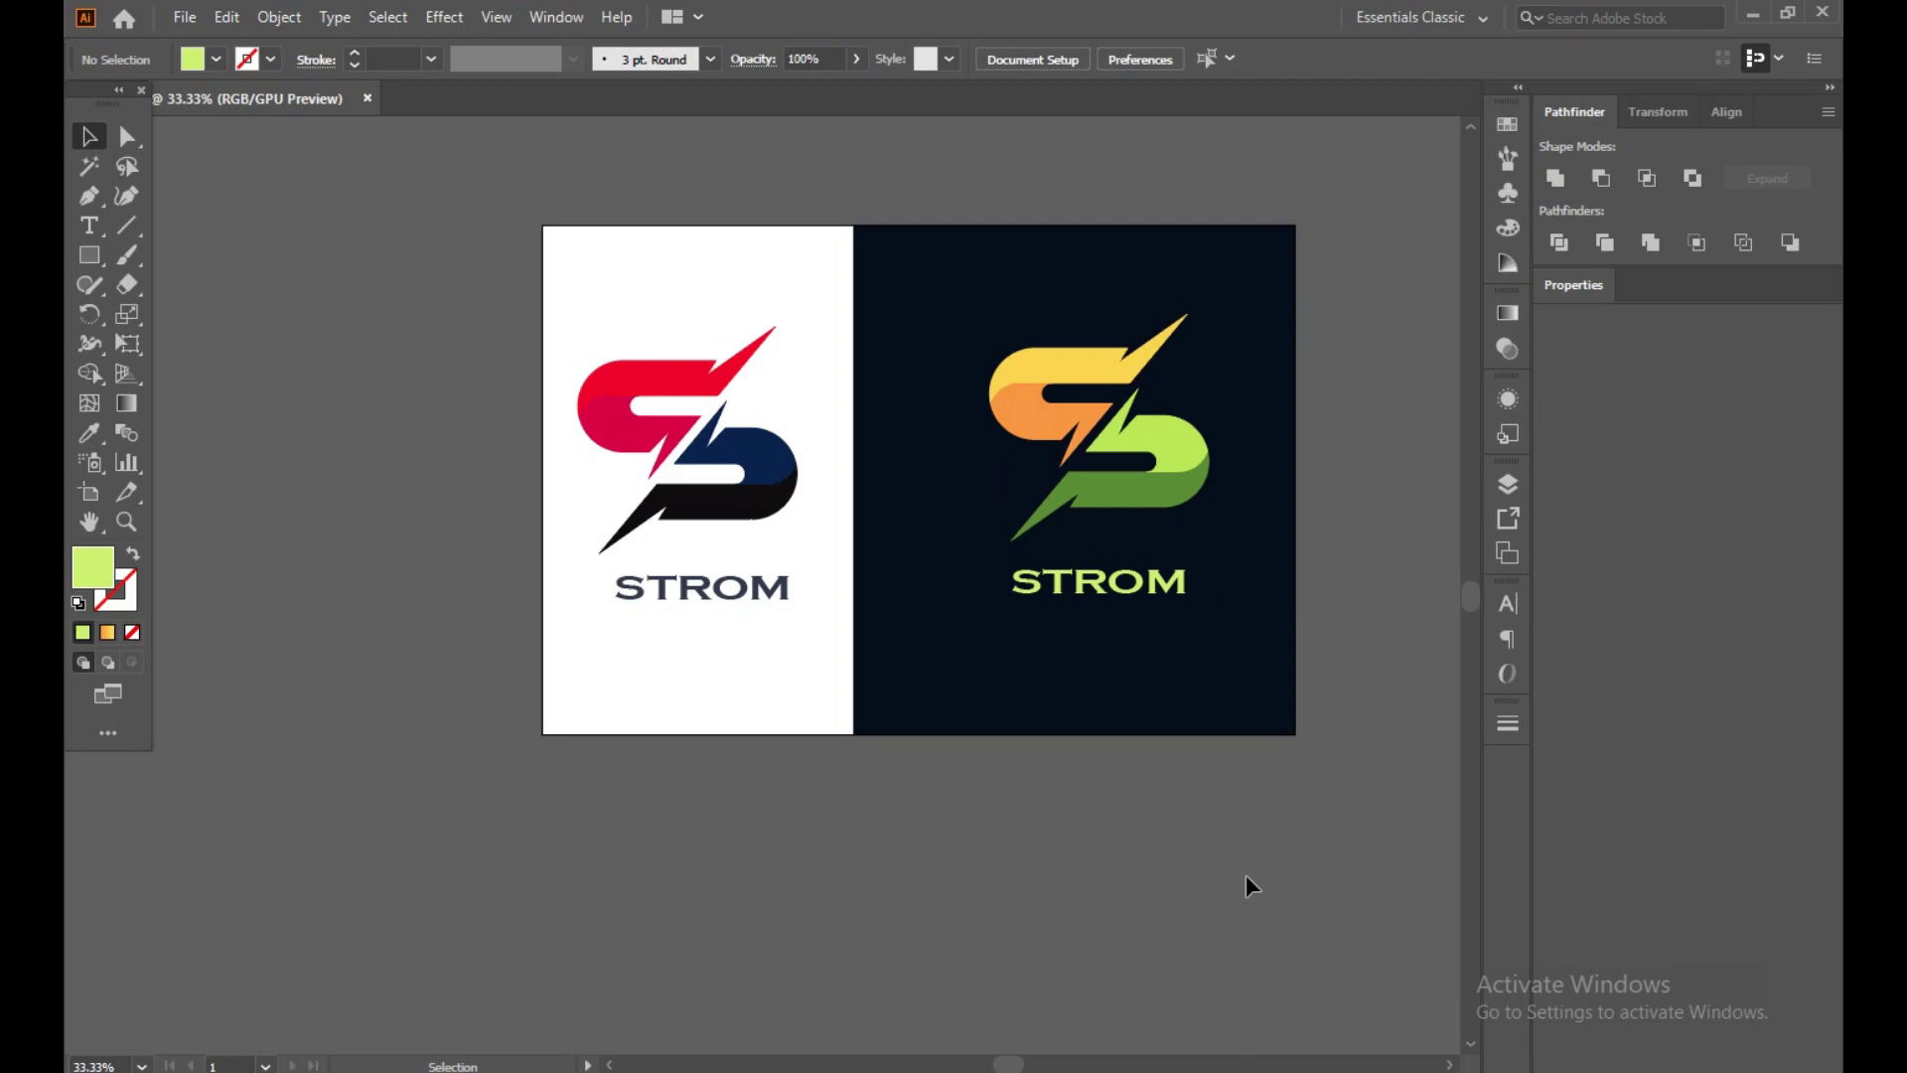
- Tighten the letter spacing of the navy STROM on the white panel
click(728, 596)
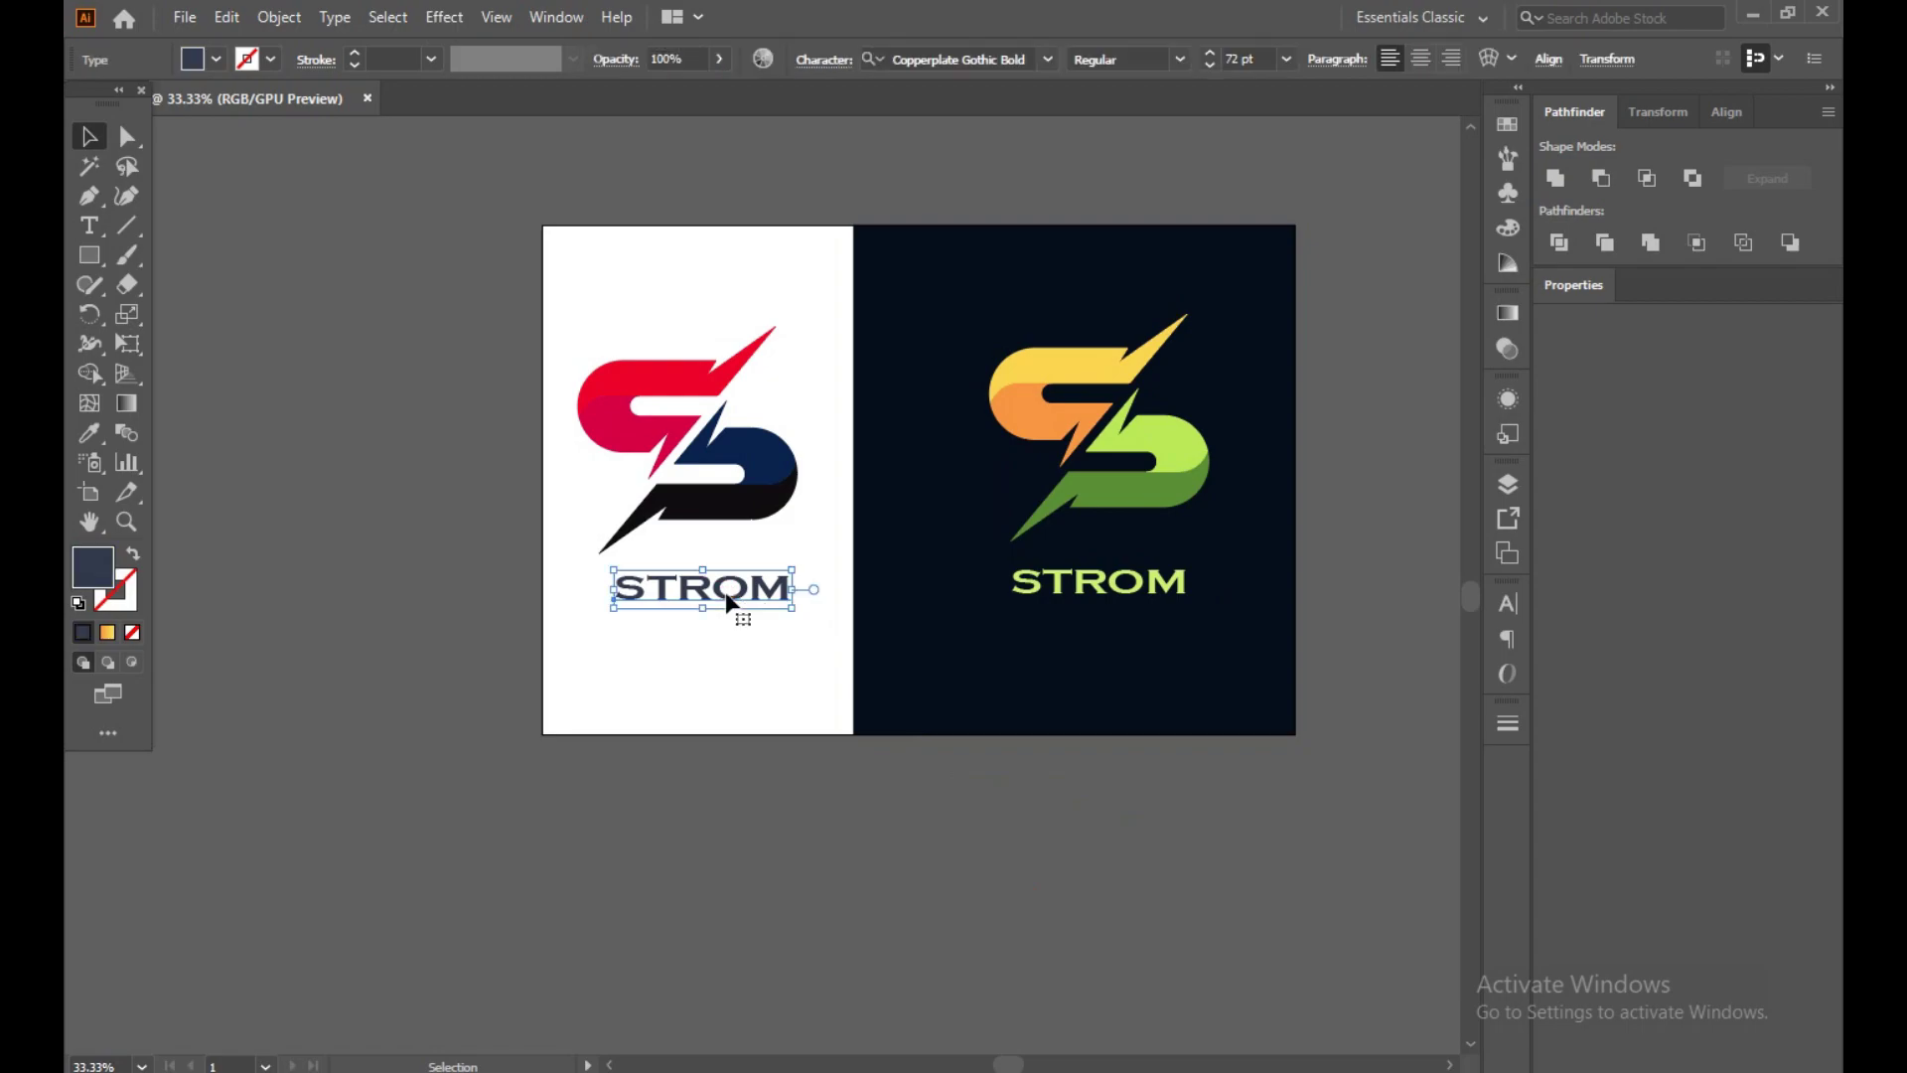
key(alt+Left)
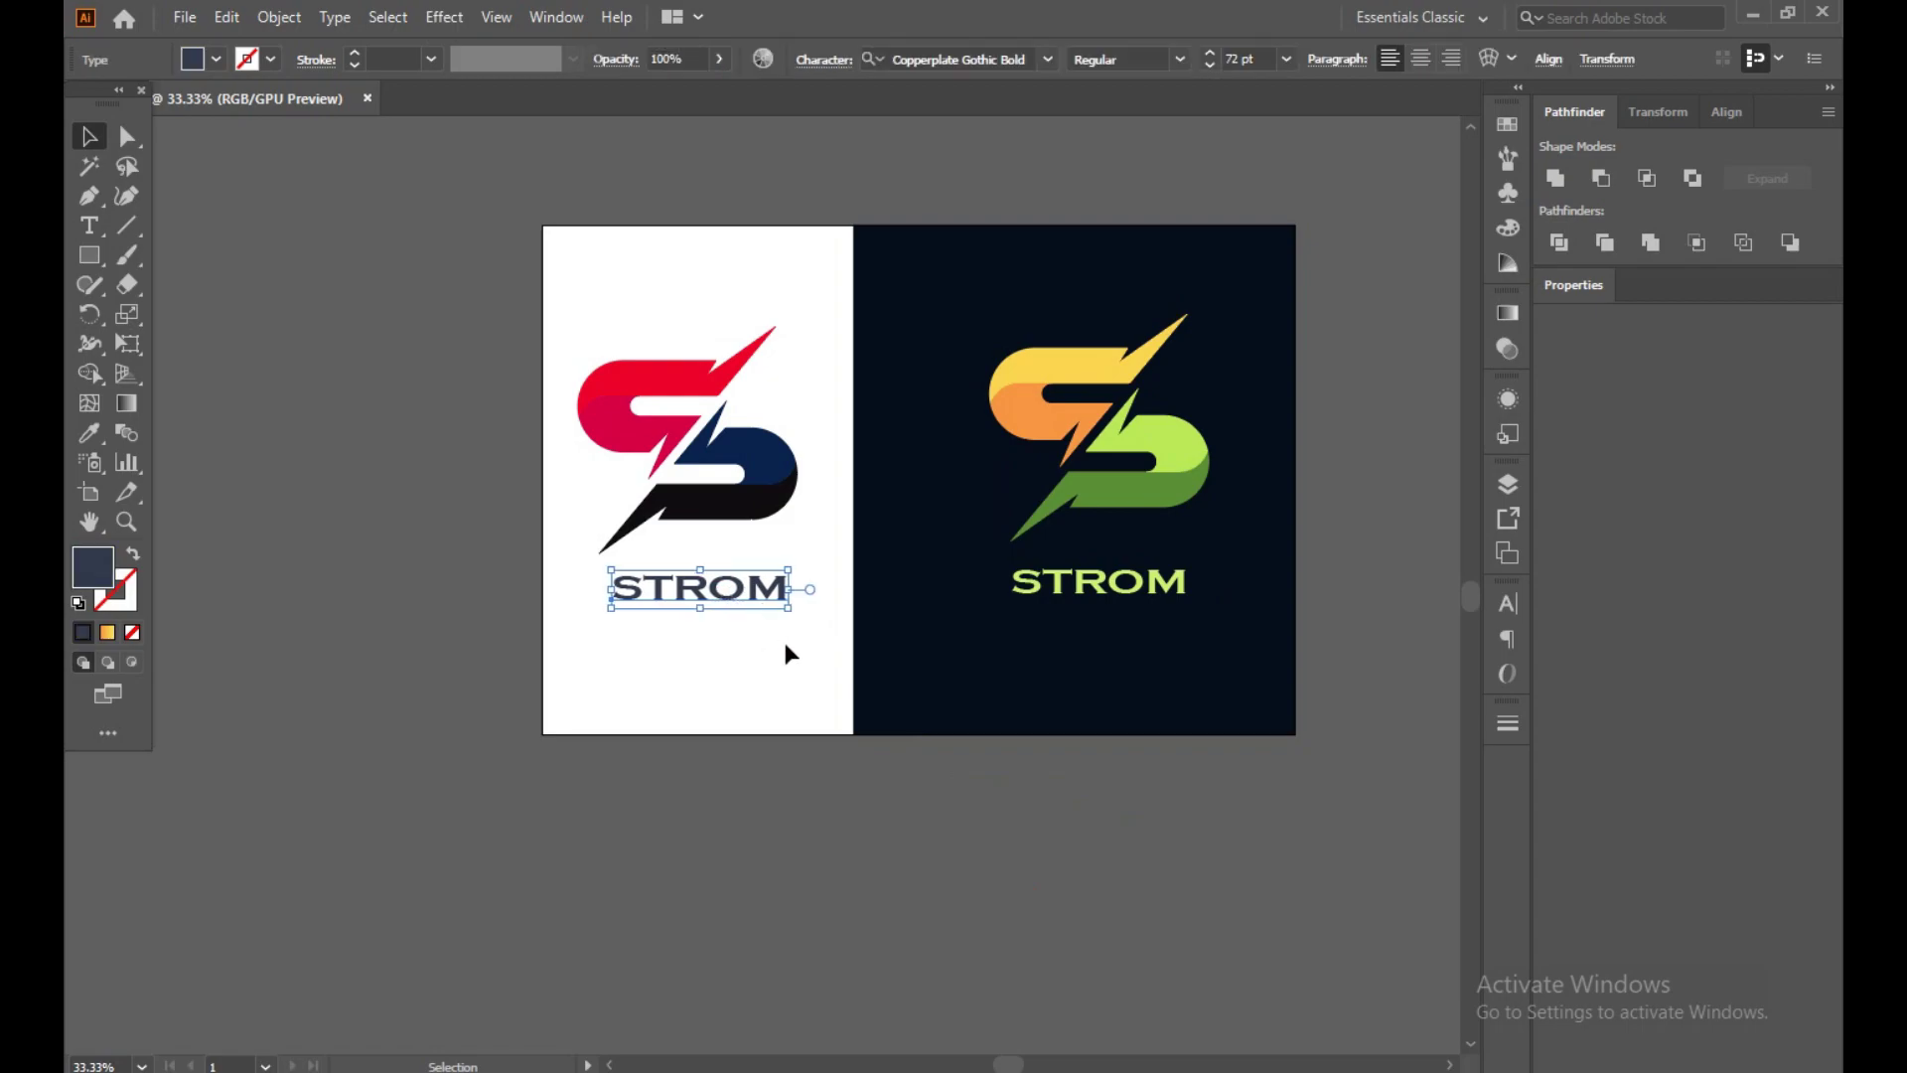
click(1064, 903)
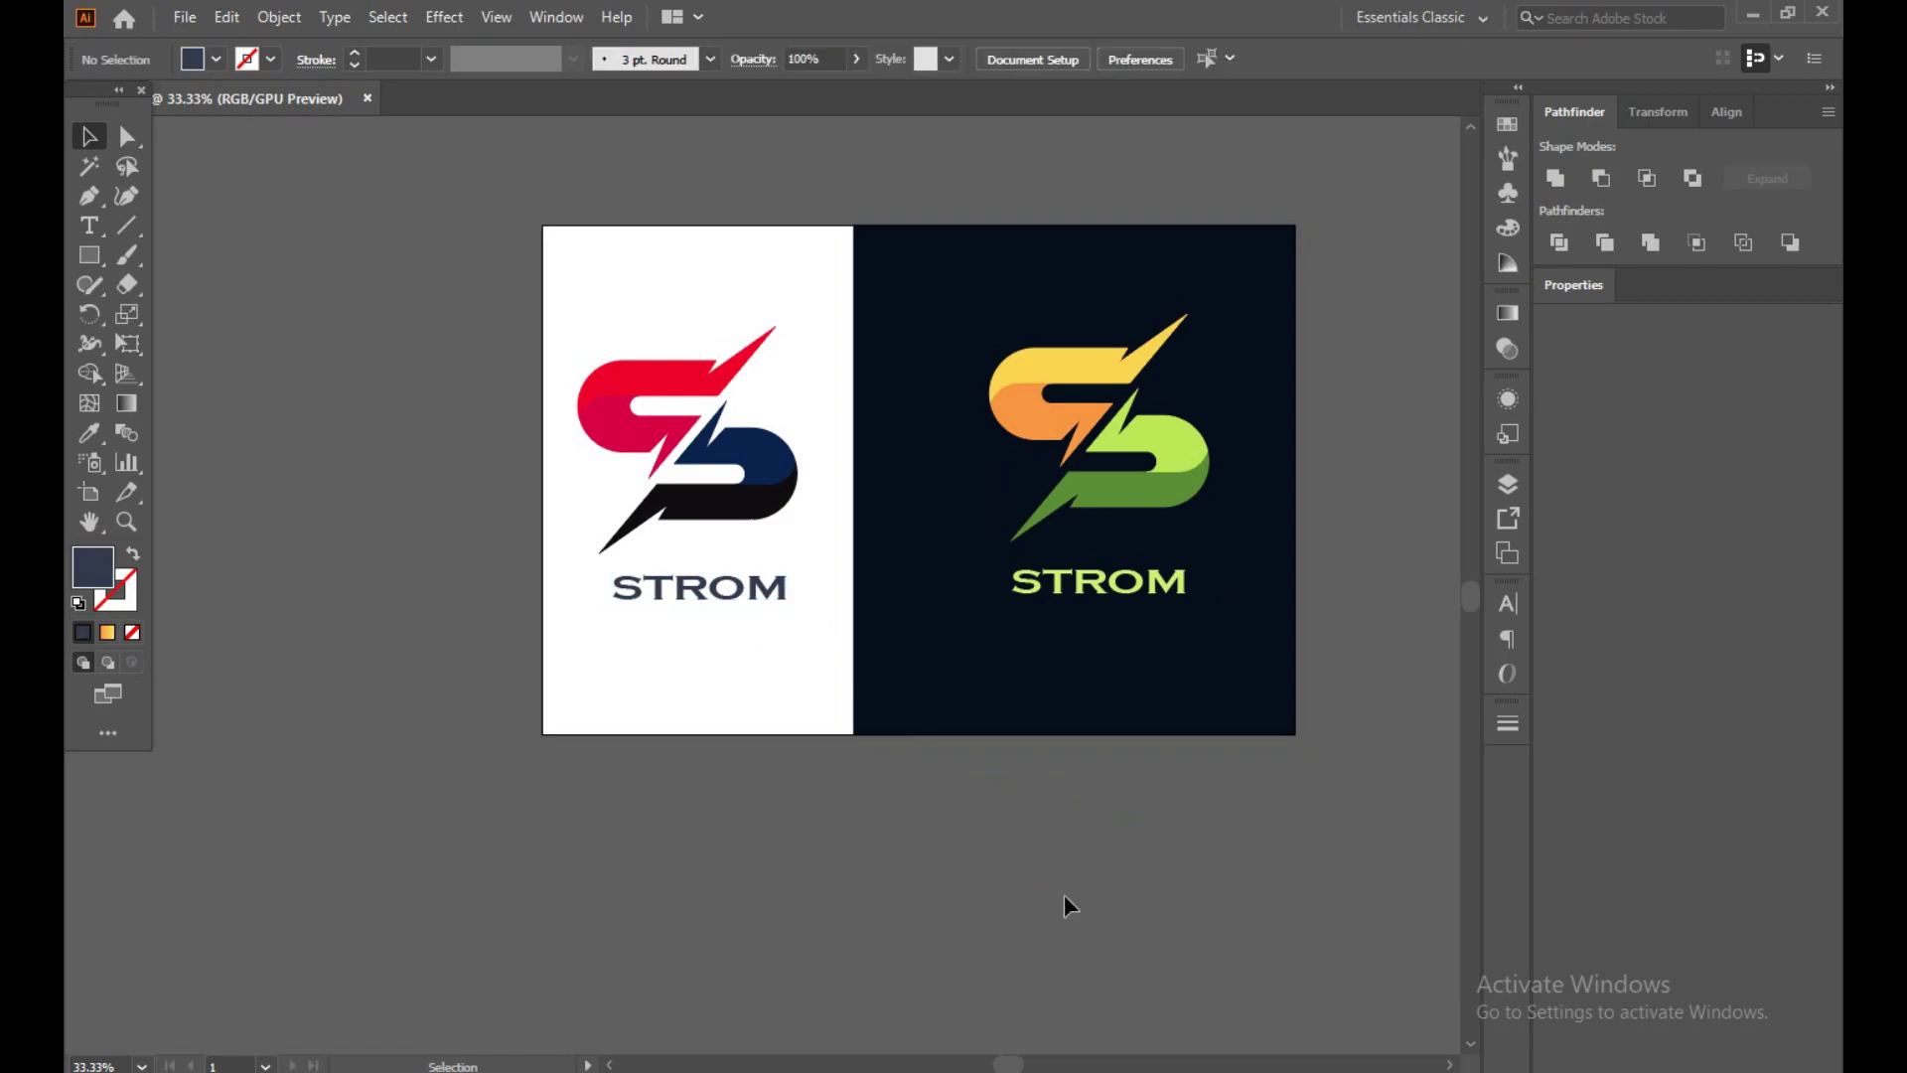
- Nudge the green STROM on the navy panel slightly to the right
click(1147, 596)
key(Right)
key(Right)
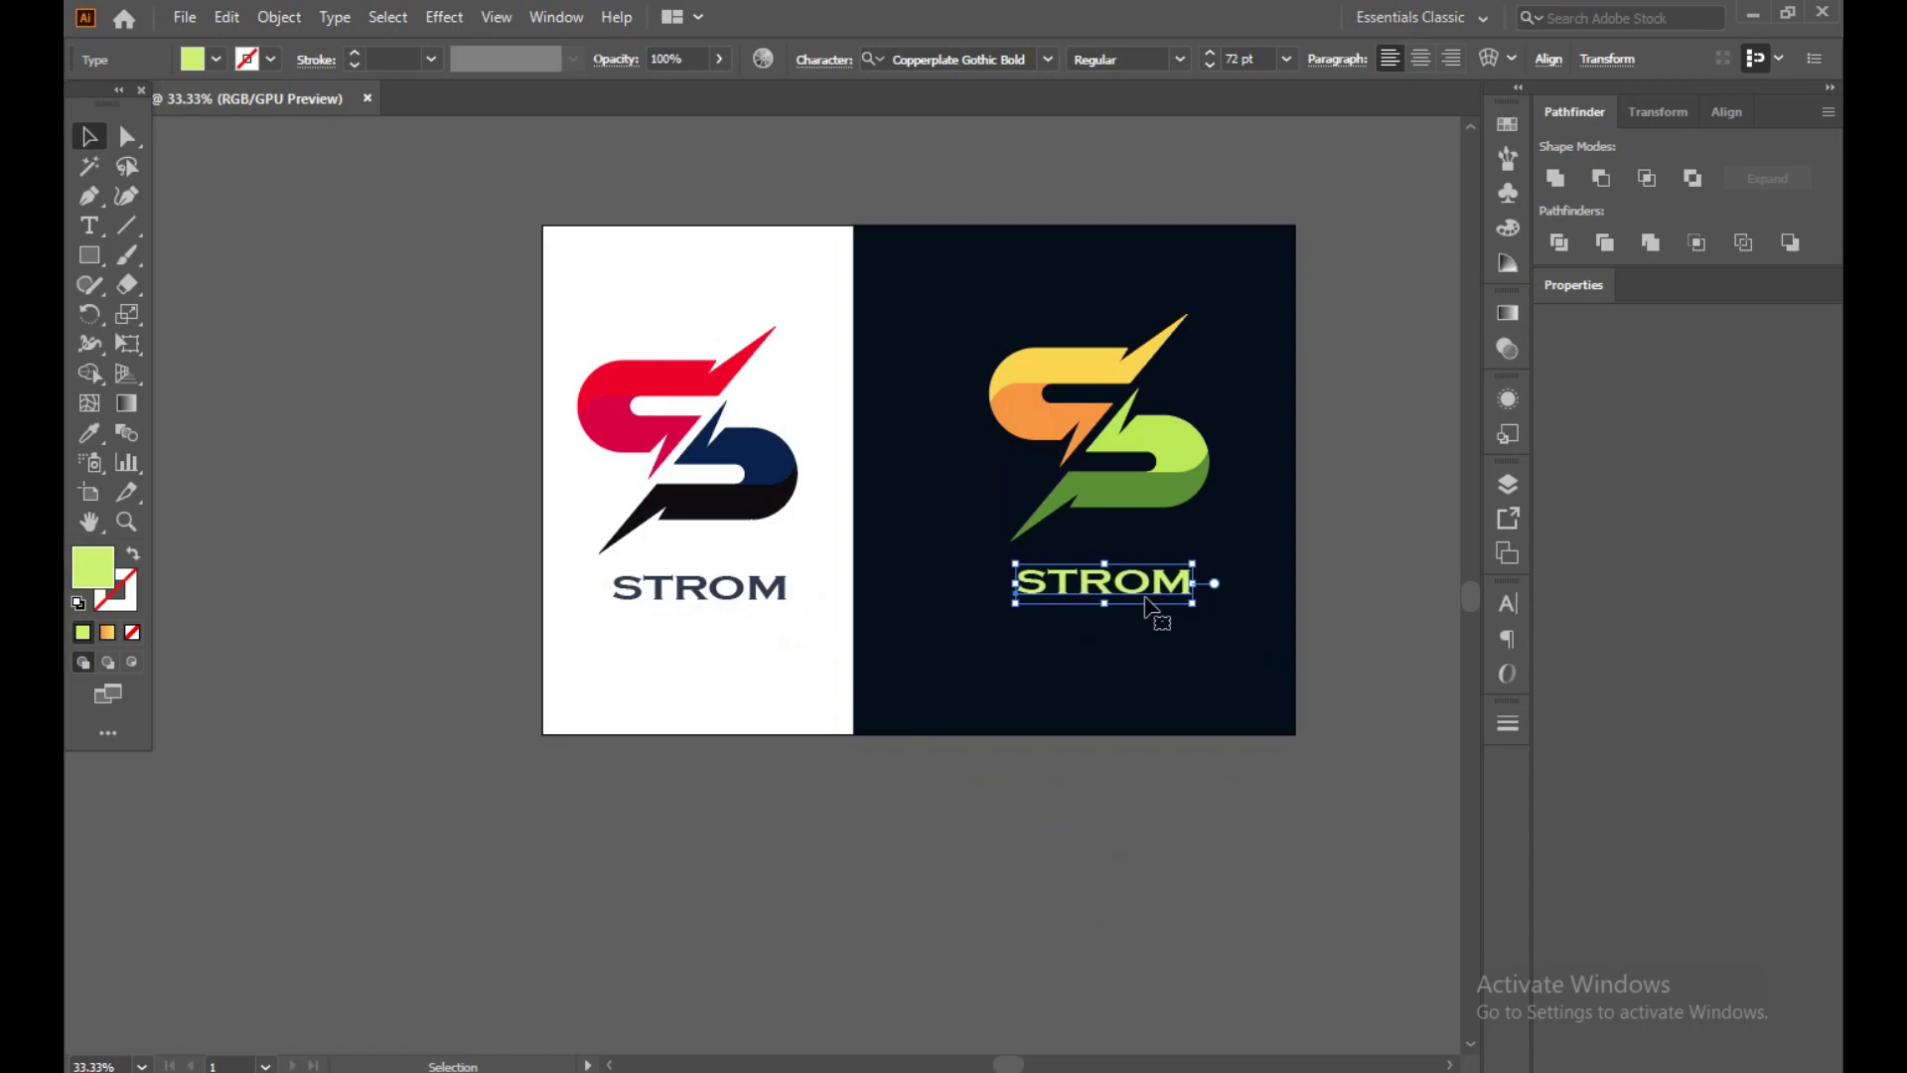
click(1142, 759)
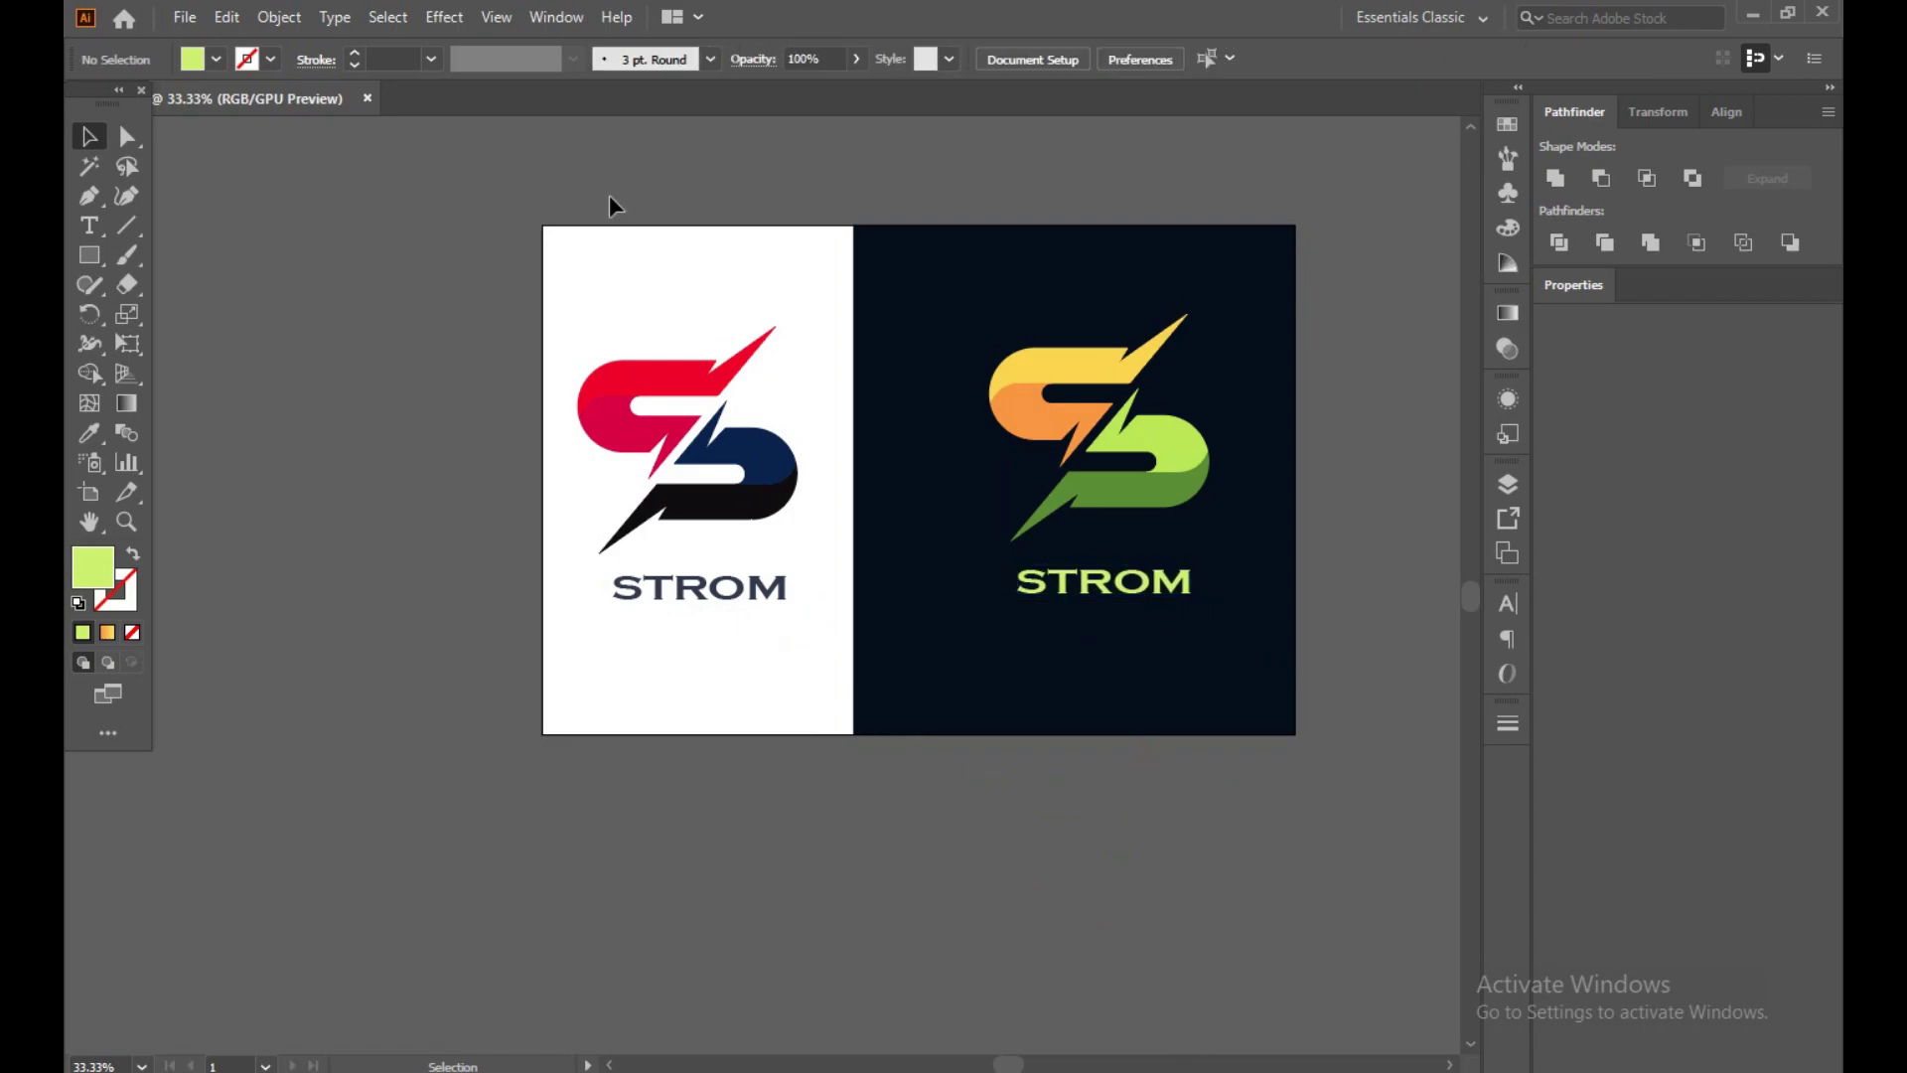